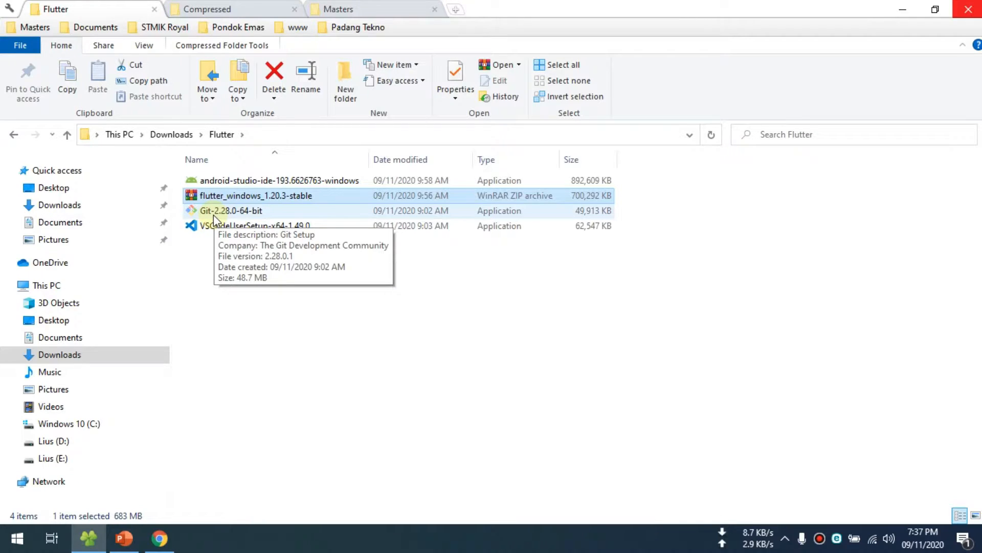
left_click(226, 212)
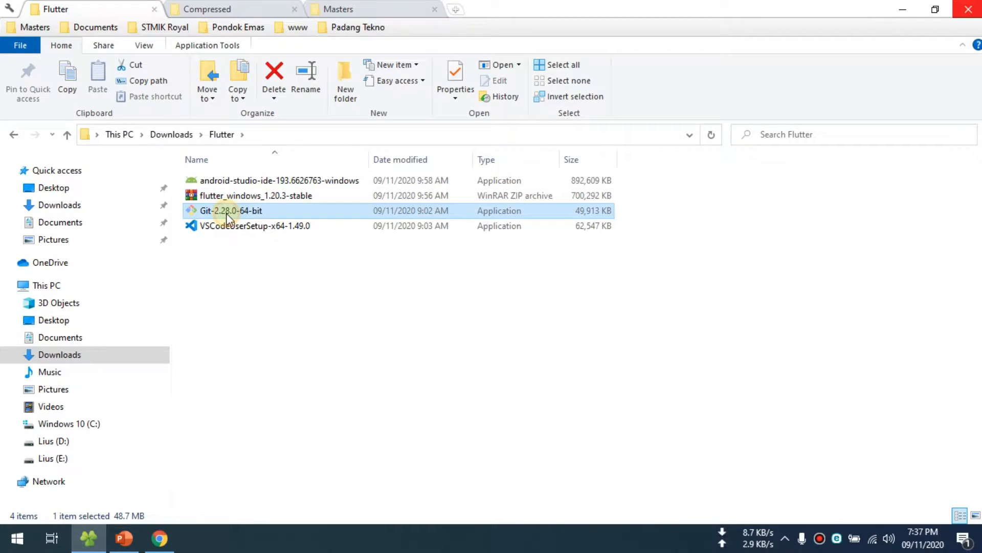
left_click(206, 230)
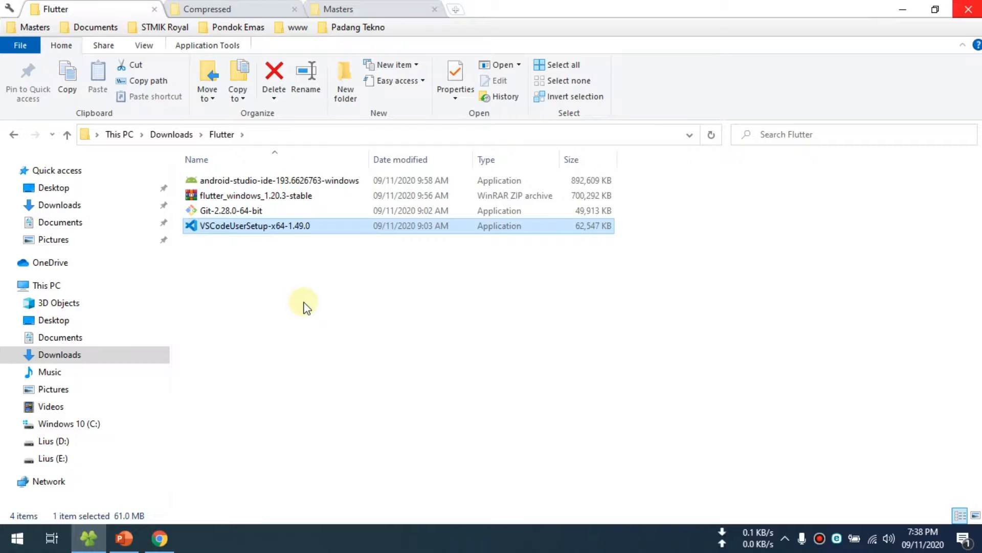
left_click(304, 302)
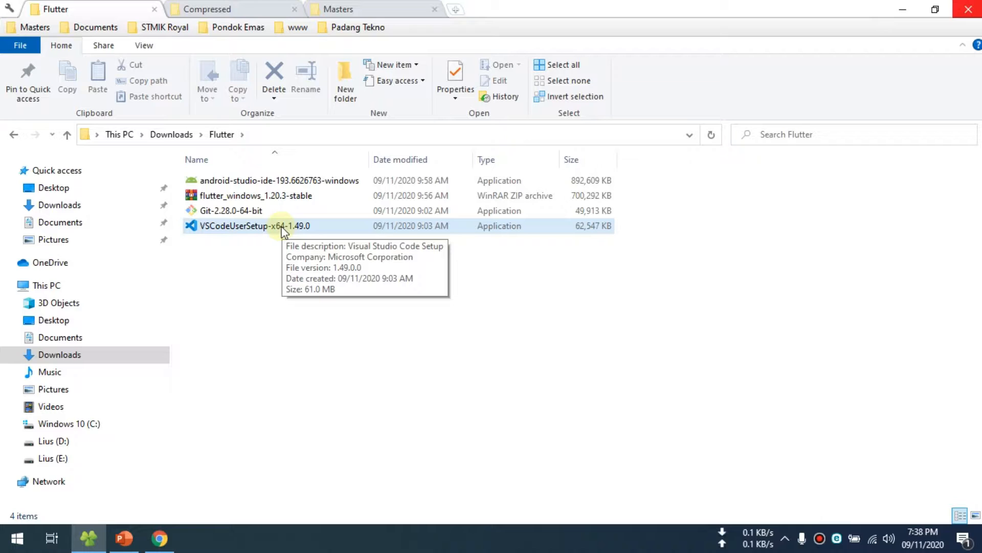
- Switch to Chrome, search Google for "flutter" and open the Flutter website from the results
left_click(159, 538)
left_click(252, 31)
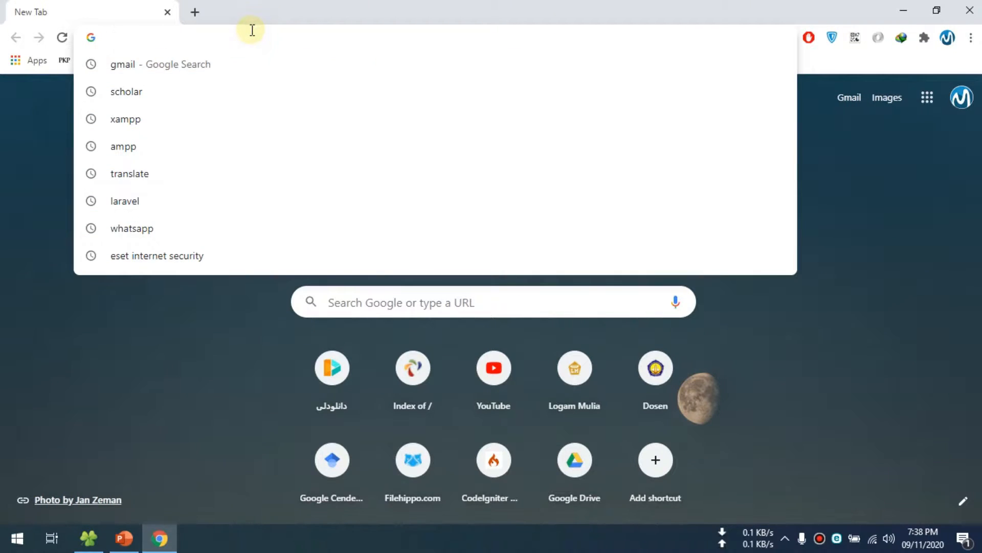
type("flu")
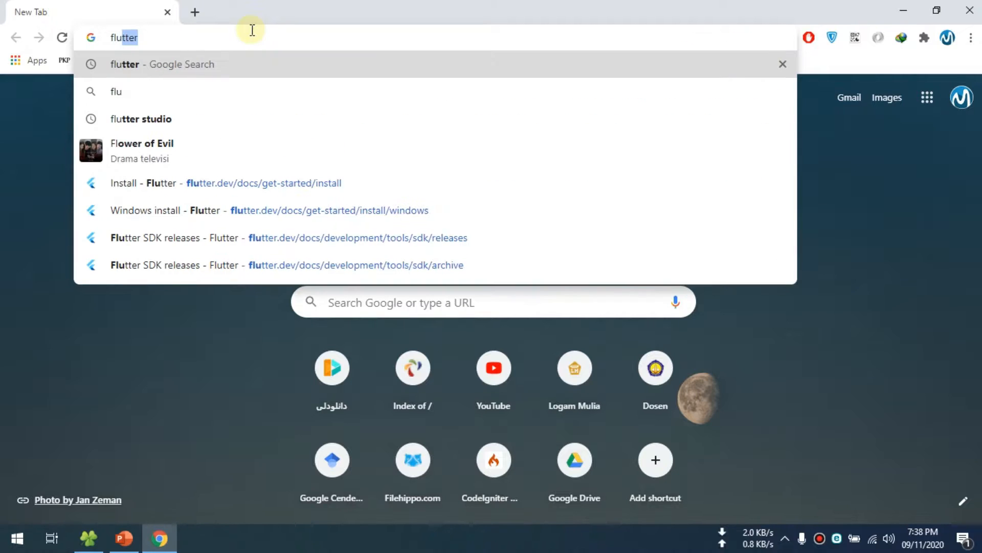
key("Return")
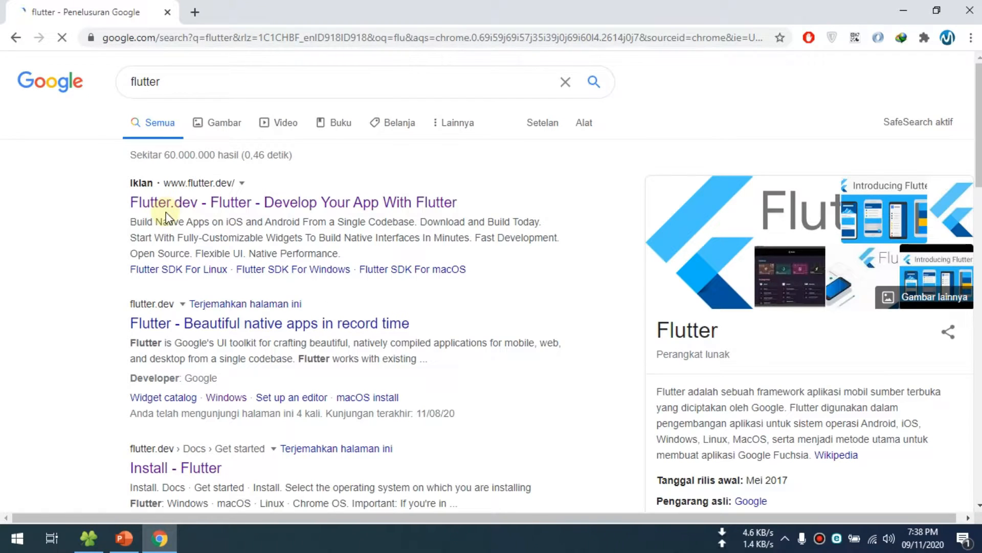
left_click(177, 203)
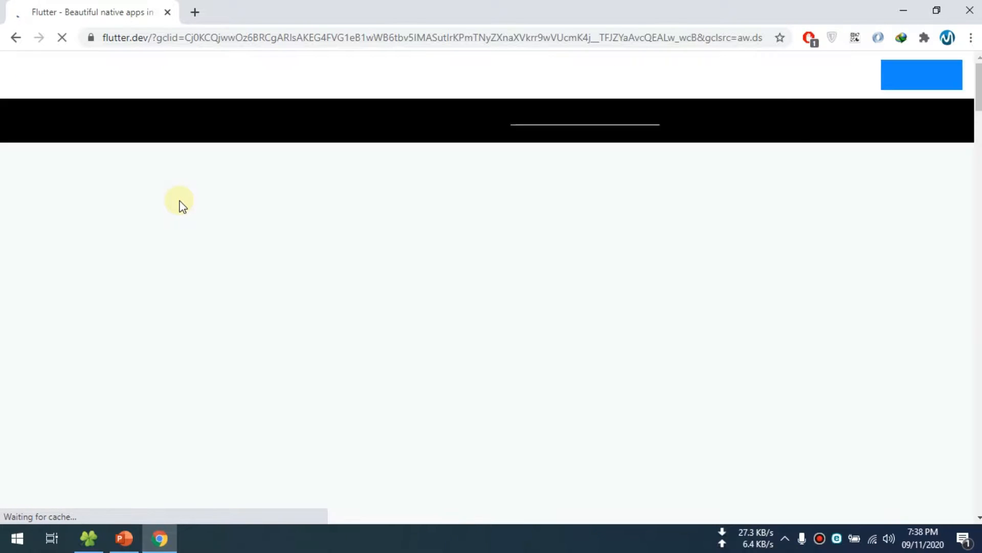
- Open Flutter's Get started page and choose Windows as the operating system to install on
left_click(916, 74)
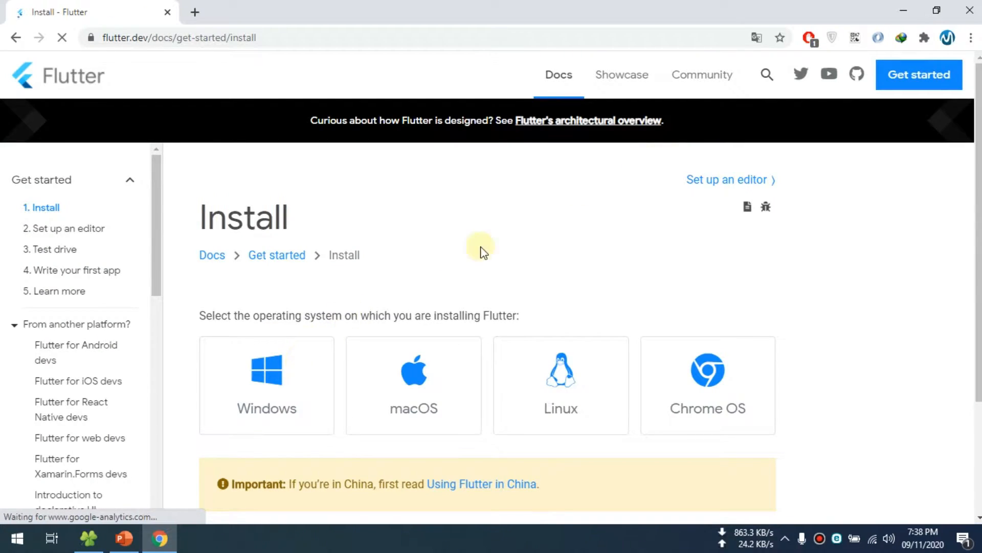
scroll(476, 255, "down", 3)
left_click(256, 251)
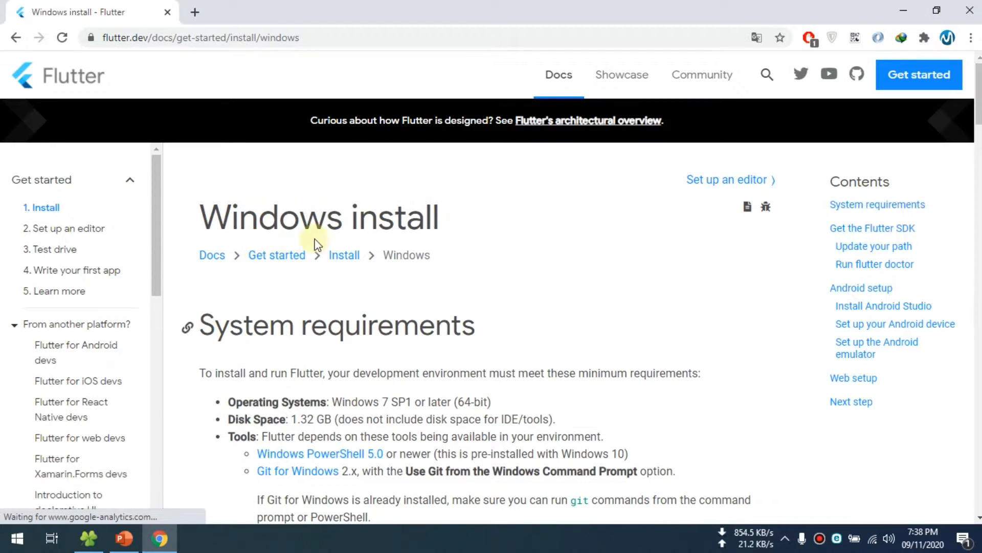
- Examine the Windows install page's system requirements and the Flutter SDK download instructions
scroll(430, 240, "down", 3)
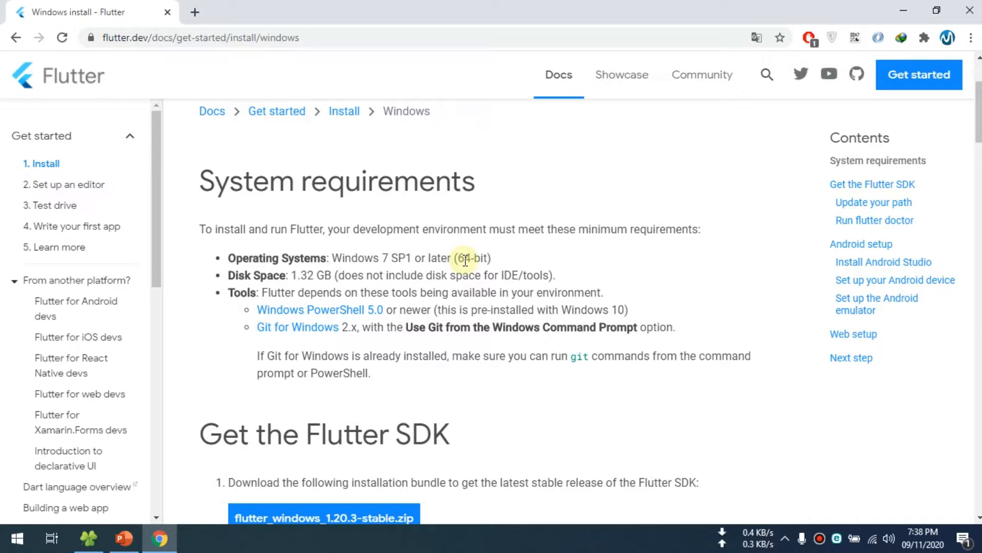
left_click_drag(459, 258, 483, 259)
scroll(397, 287, "down", 1)
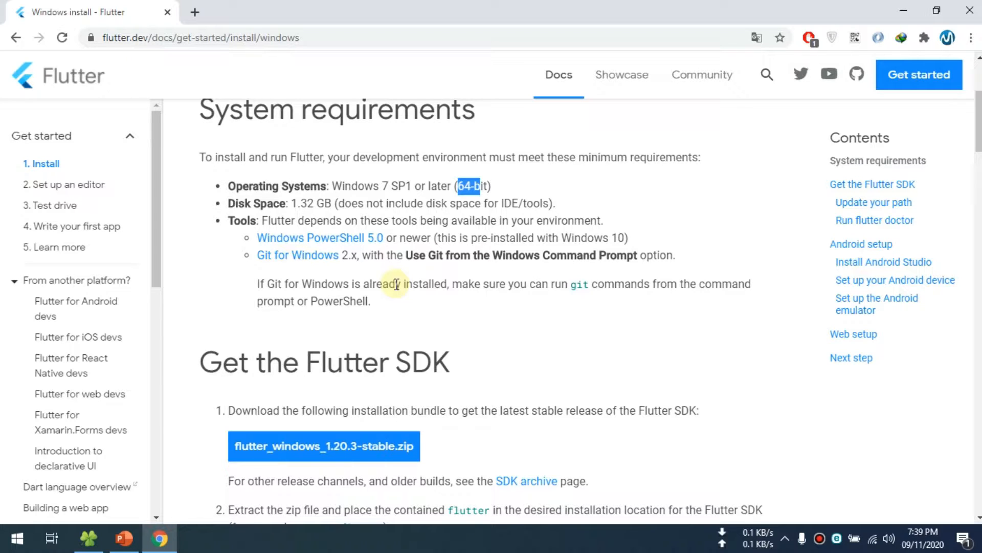
scroll(404, 291, "down", 3)
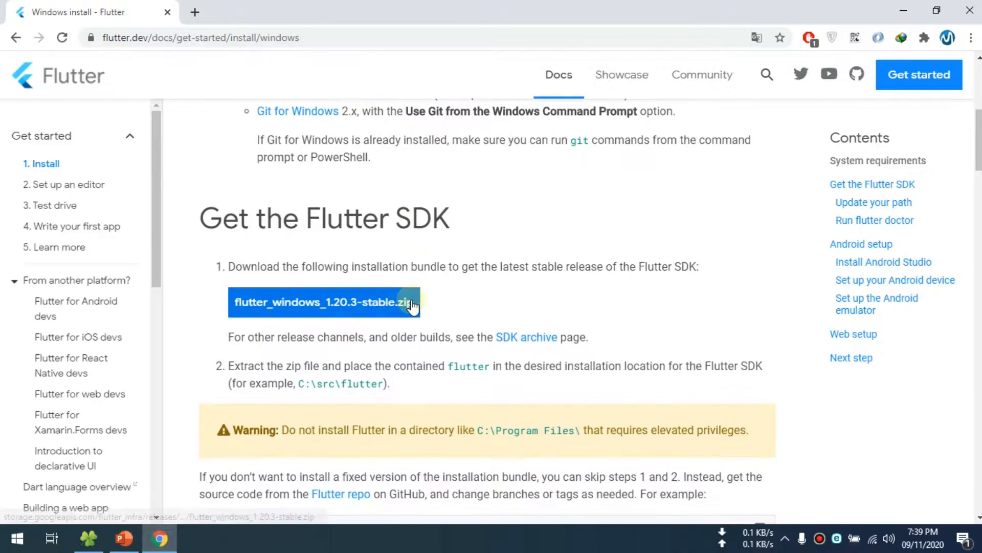
scroll(515, 290, "up", 3)
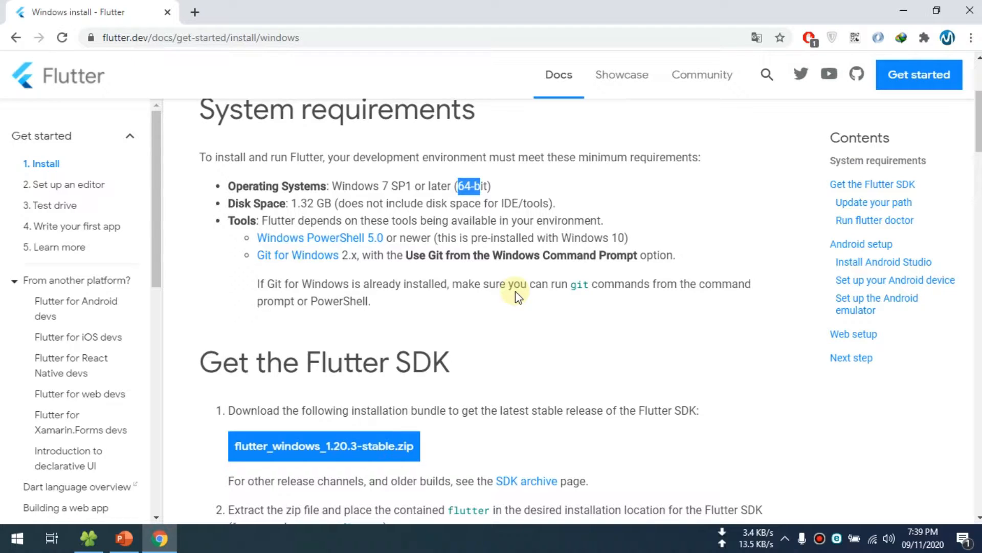
scroll(516, 291, "down", 1)
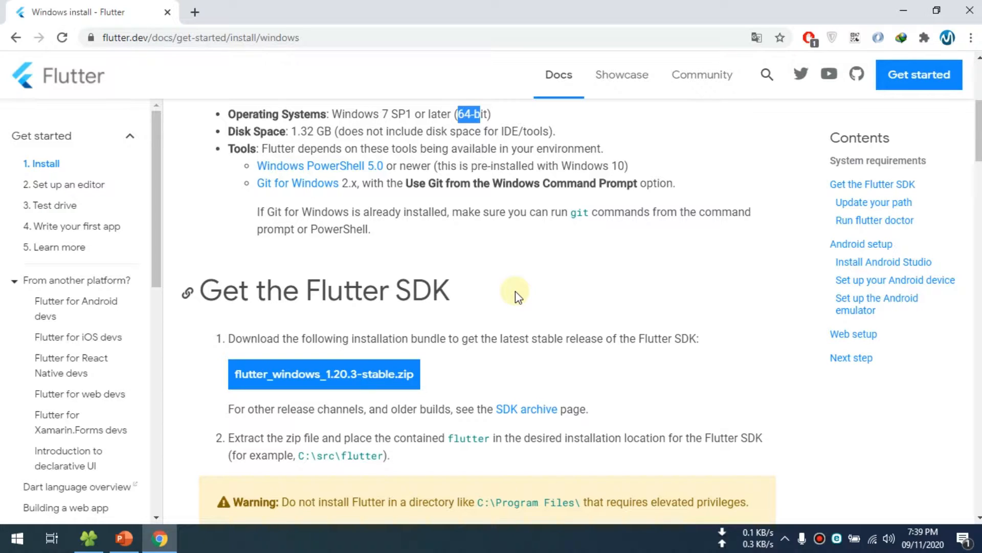
scroll(324, 355, "down", 3)
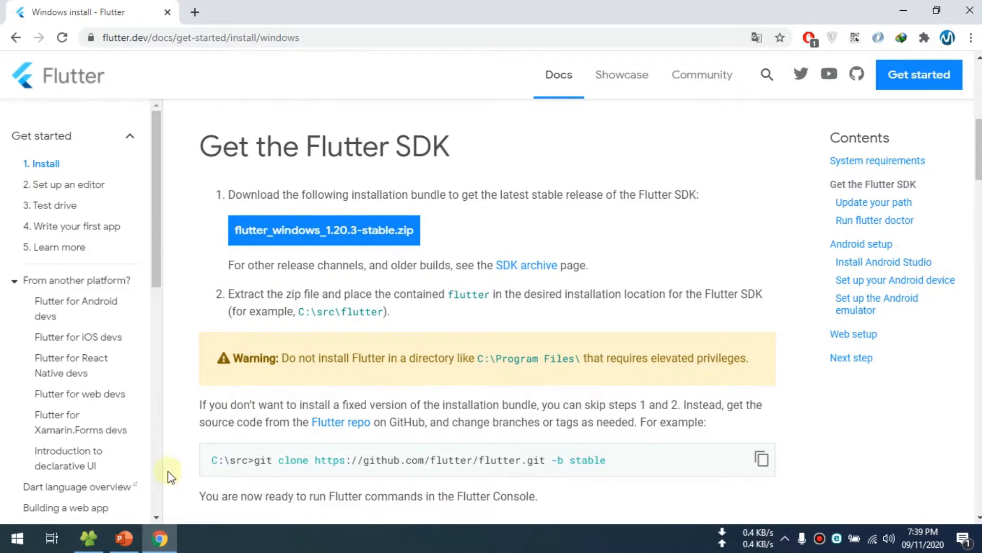
- Switch to the file manager, run the VSCodeUserSetup-x64-1.49.0 installer and accept its license agreement
left_click(91, 539)
left_click(337, 332)
left_click(256, 307)
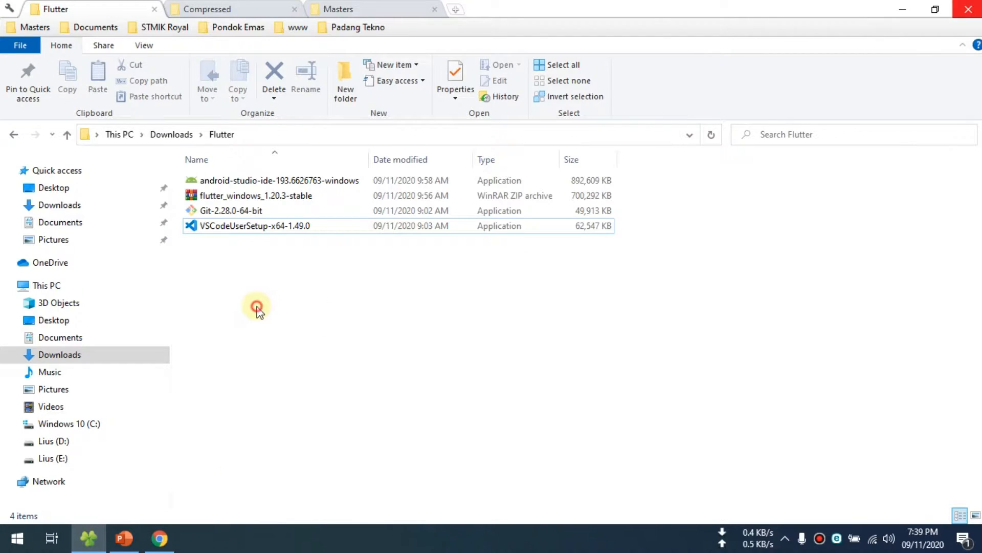
left_click(236, 210)
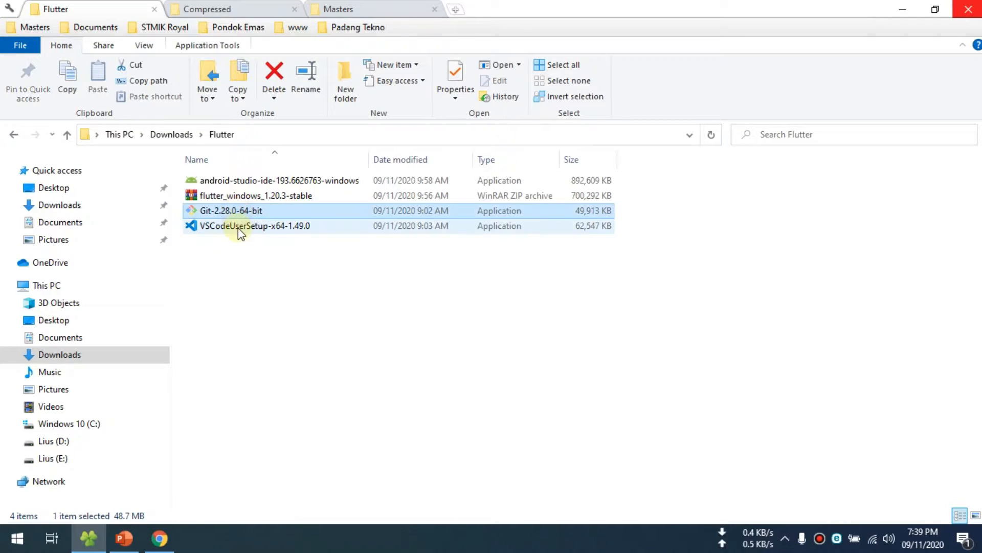
double_click(221, 228)
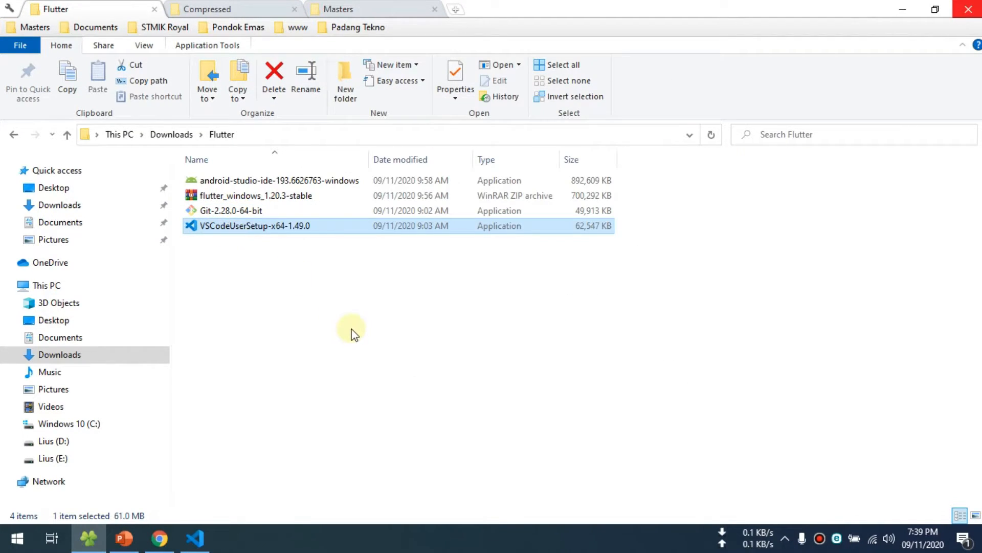
left_click(358, 366)
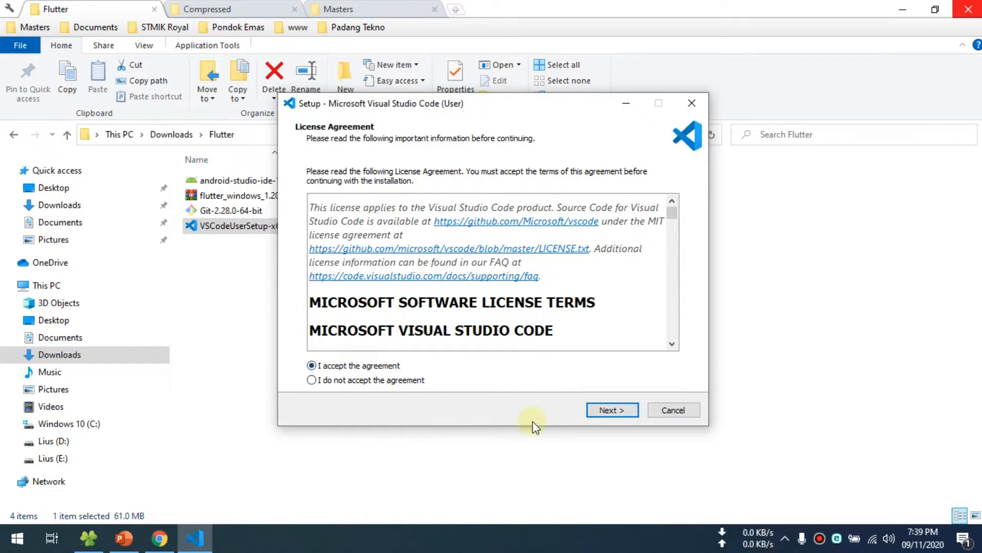
left_click(603, 410)
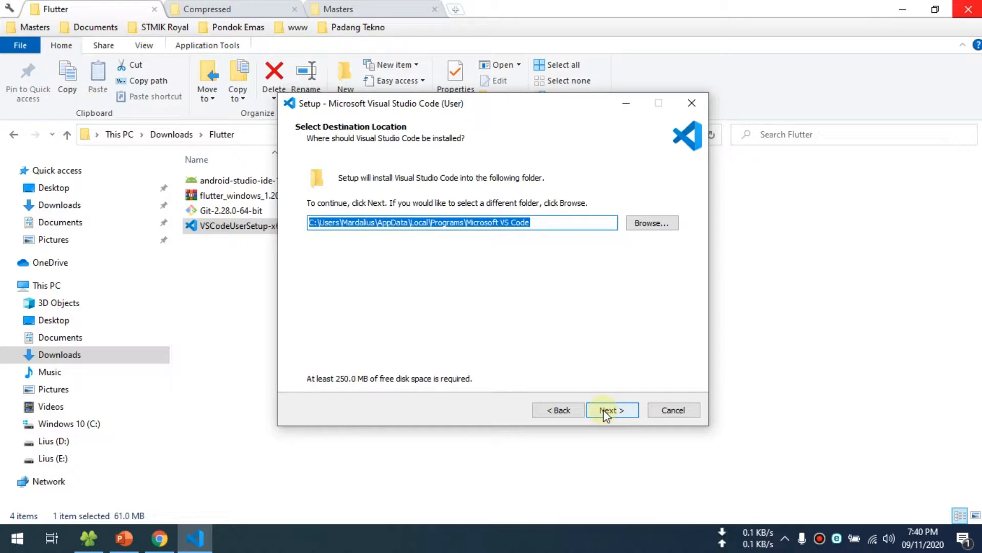
- Keep the default install locations and enable both "Open with Code" actions and registering Code as an editor for supported file types
left_click(603, 409)
left_click(603, 410)
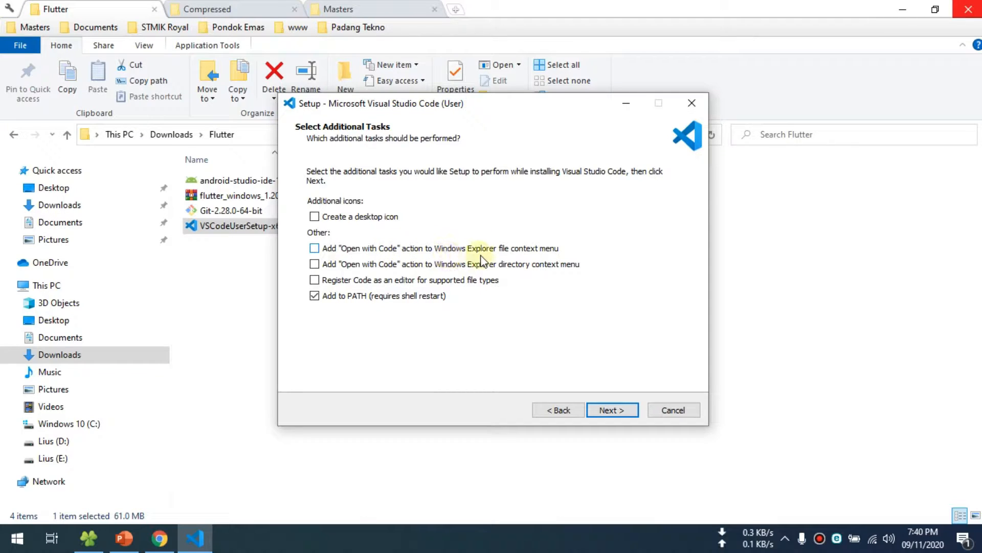
left_click(315, 249)
left_click(314, 264)
left_click(314, 280)
left_click(601, 408)
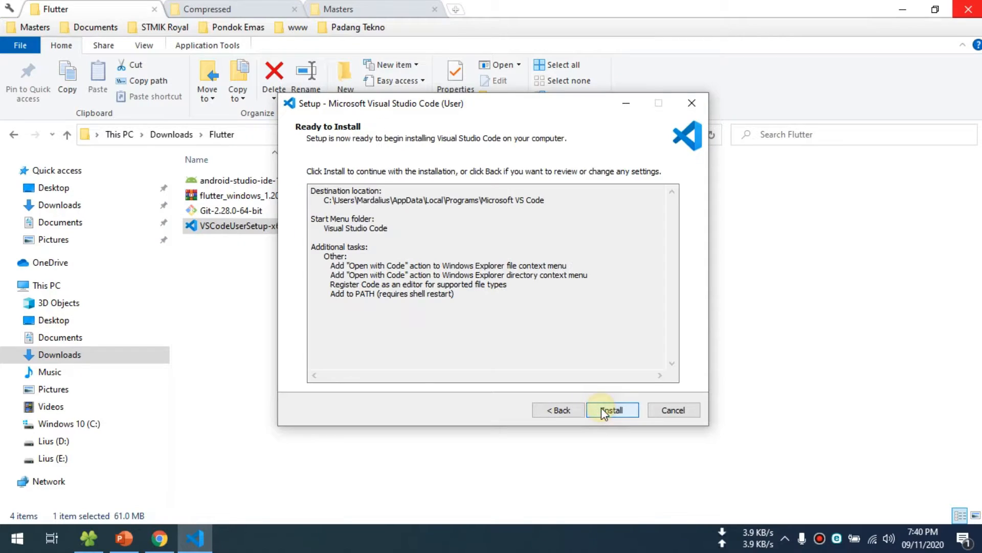
- Install Visual Studio Code and finish the setup with Launch Visual Studio Code turned off
left_click(600, 409)
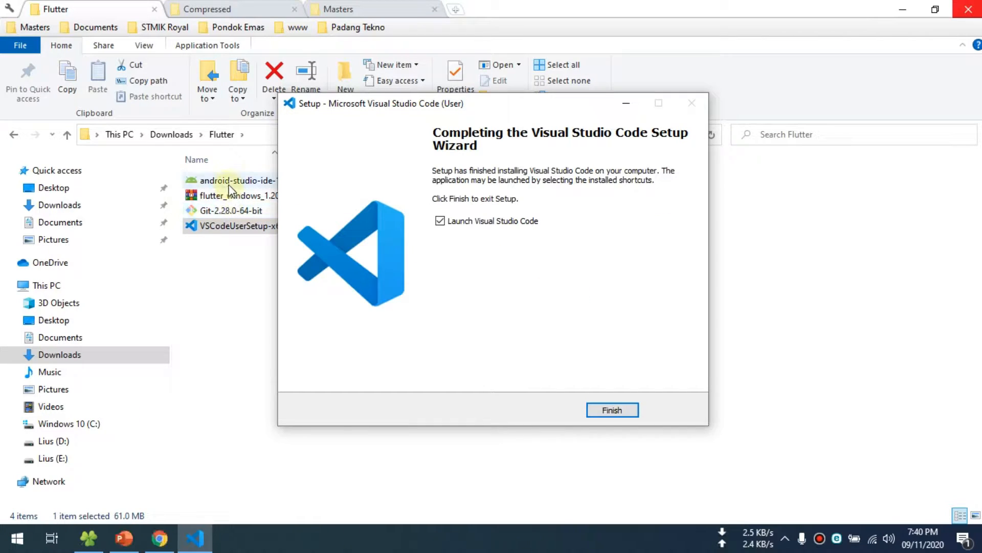
left_click_drag(398, 105, 512, 115)
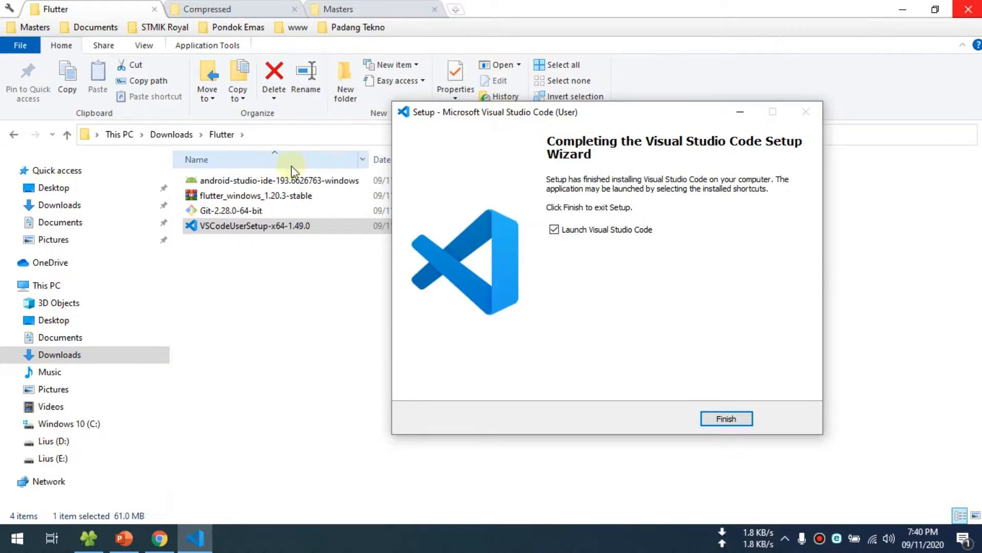
left_click(554, 229)
left_click(727, 420)
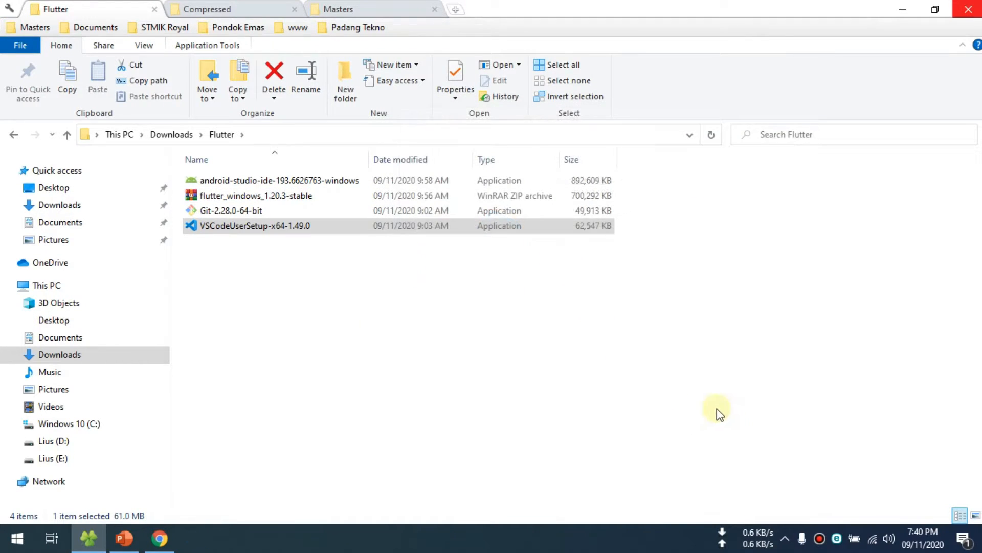
- Run the Git-2.28.0-64-bit installer, continue past the license and keep C:\Program Files\Git as the destination
double_click(210, 211)
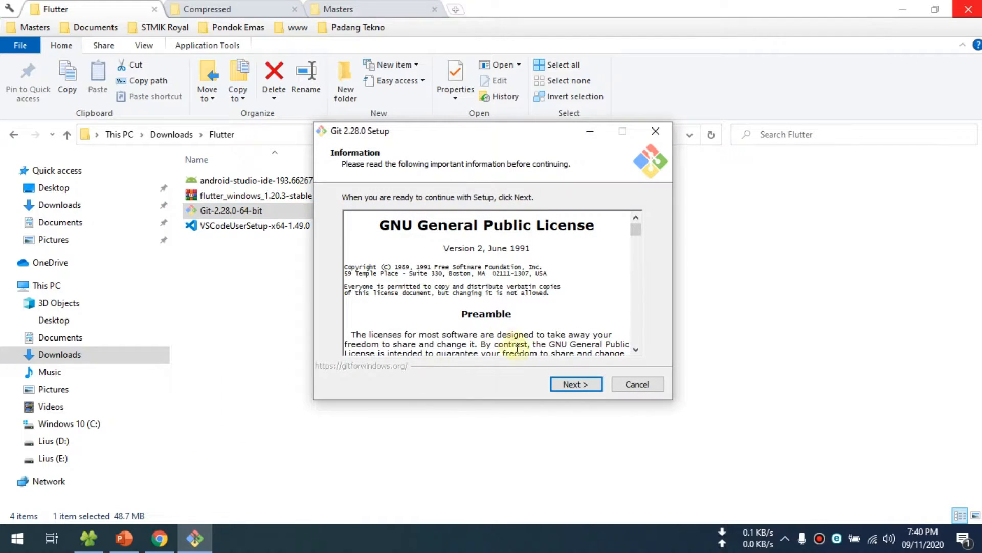
left_click(572, 384)
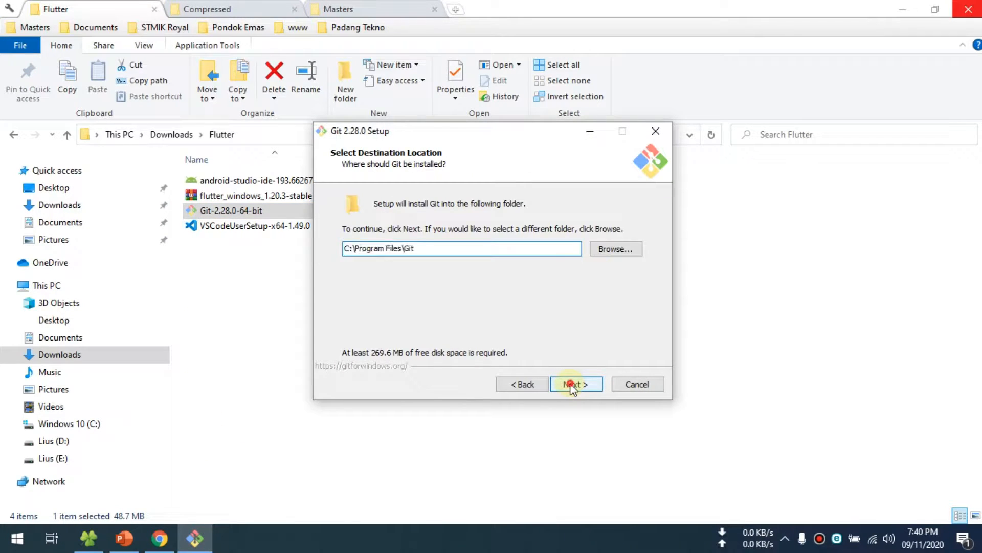
left_click(572, 385)
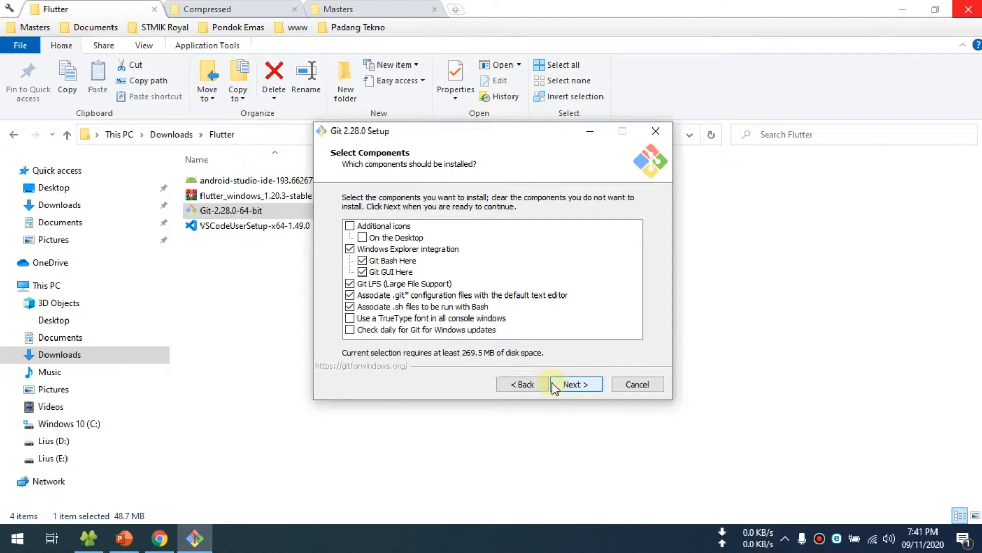
- Add the daily Git update check and the TrueType console font components, keeping Git as the Start Menu folder
left_click(350, 330)
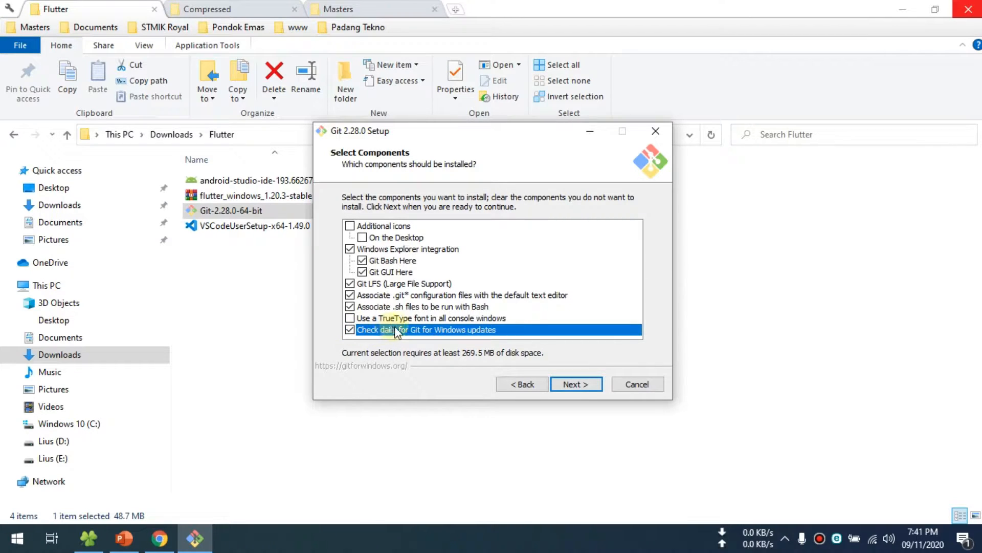
left_click(357, 318)
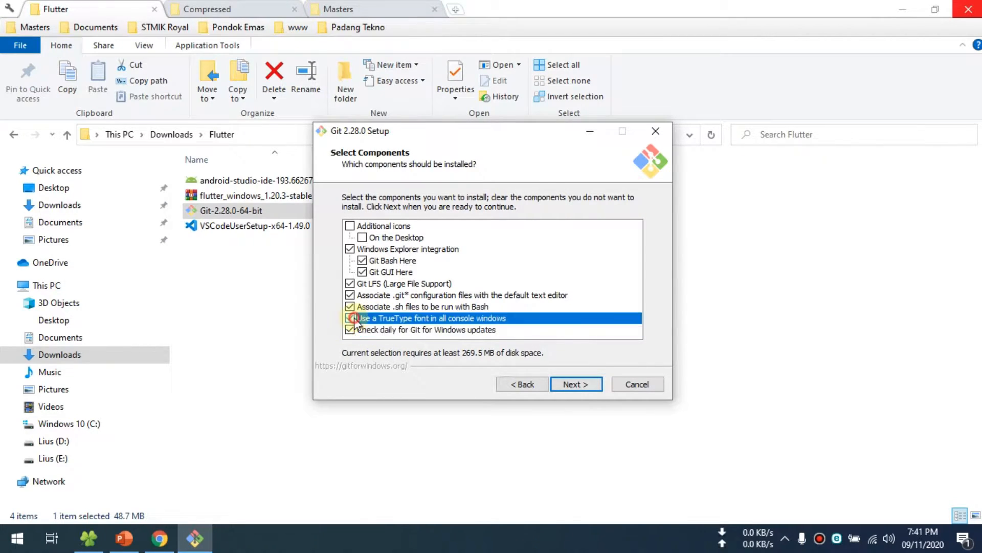
left_click(578, 384)
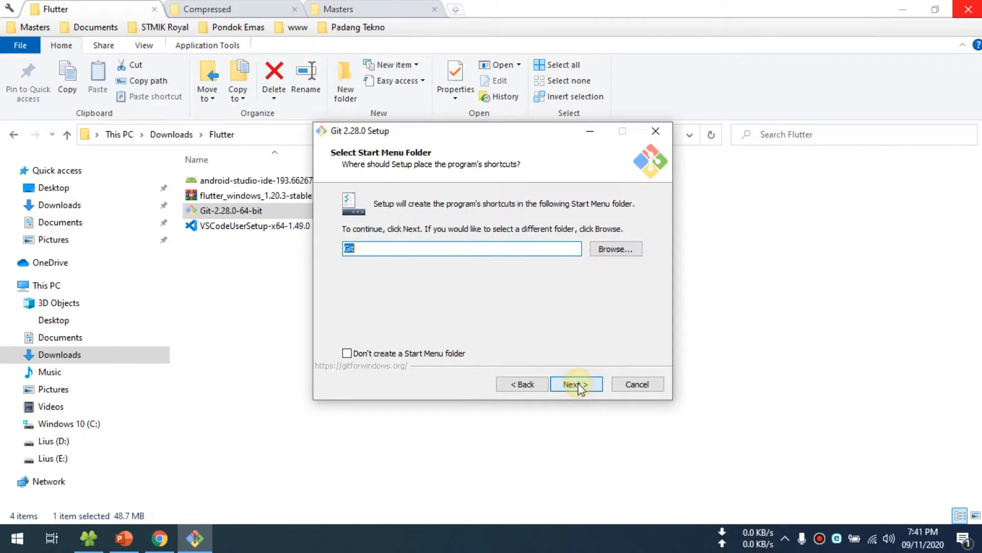
left_click(577, 385)
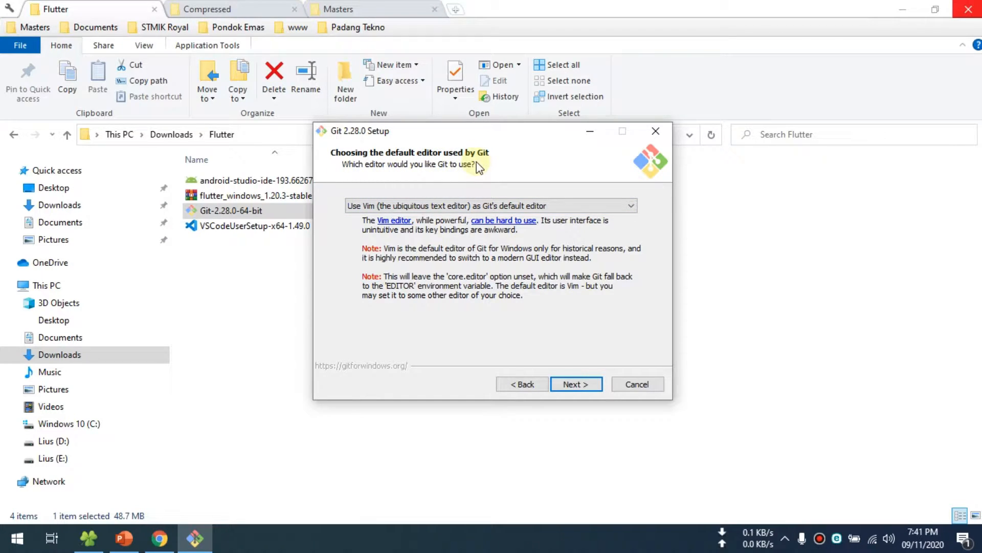
- Set Visual Studio Code as Git's default editor and keep the PATH option for the command line and 3rd-party software
left_click(446, 206)
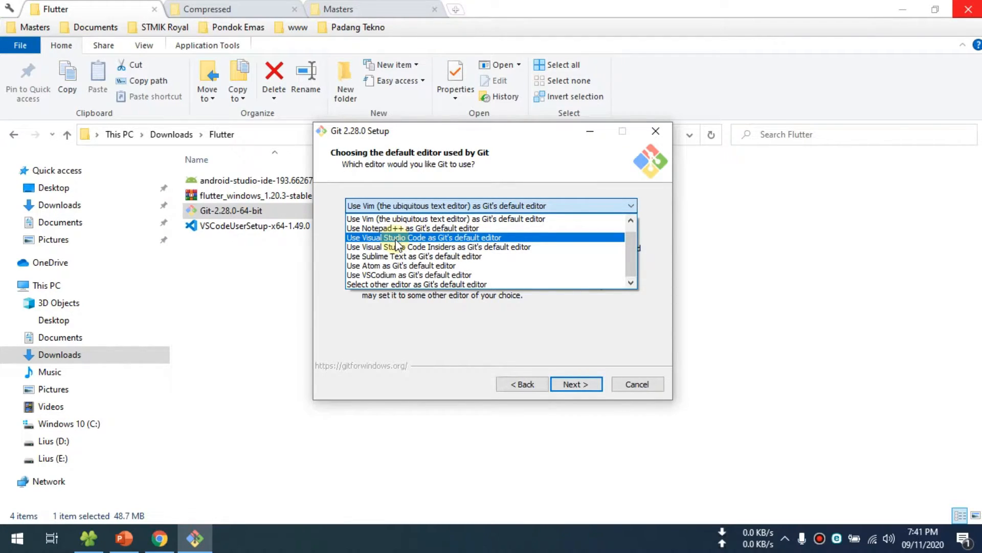
left_click(476, 238)
left_click(573, 384)
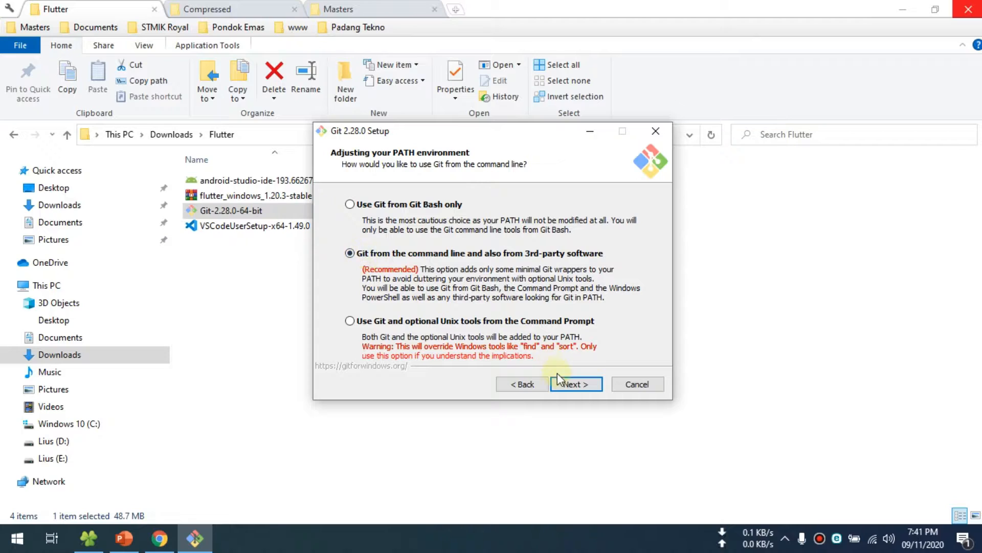
left_click(573, 384)
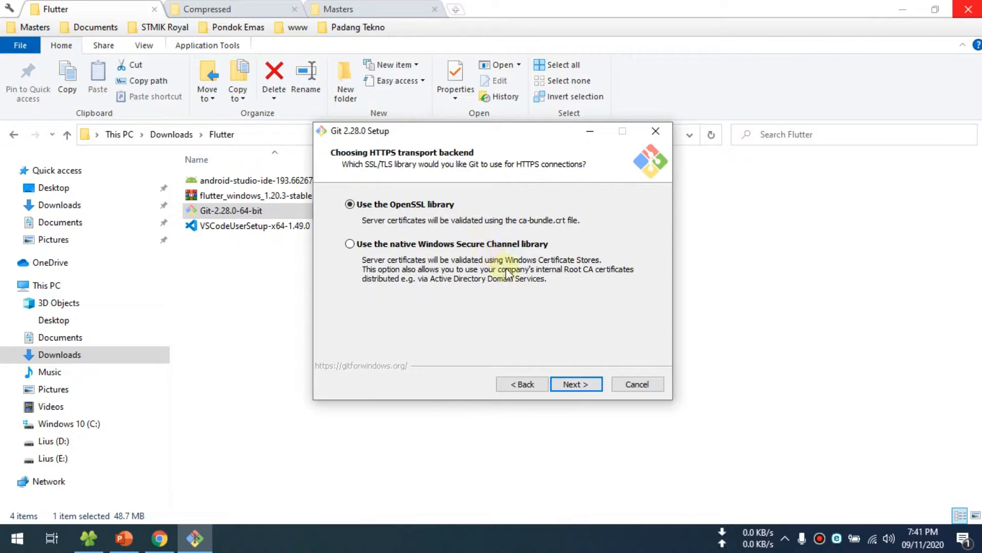
- Keep the OpenSSL library and Windows-style checkout with Unix-style commits, and choose Windows' default console window as Git Bash's terminal emulator
left_click(572, 385)
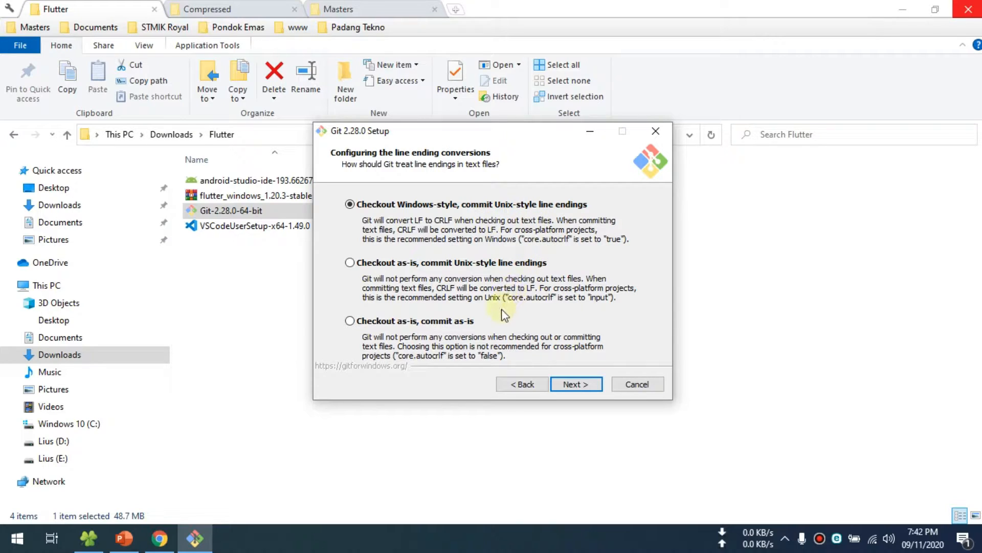
left_click(582, 387)
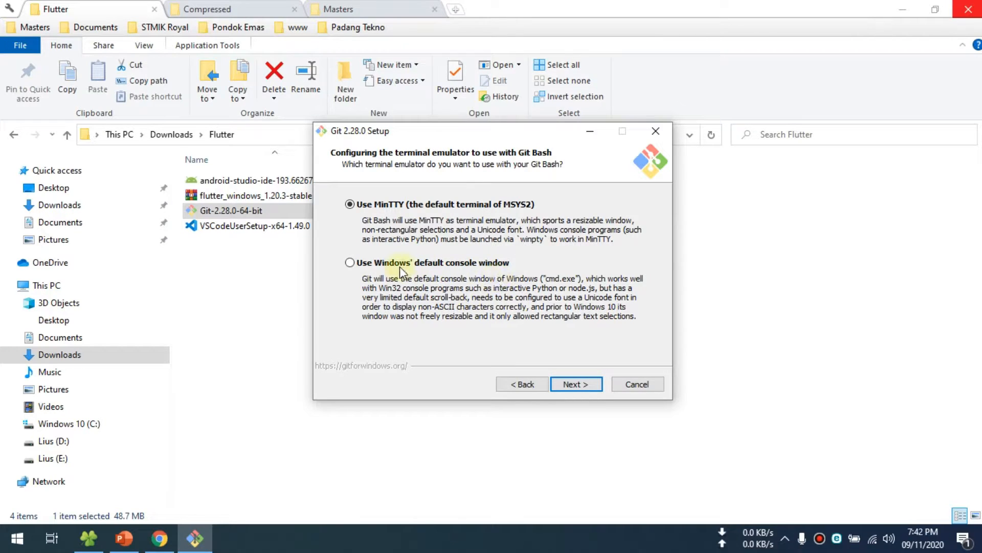
left_click(353, 264)
left_click(583, 388)
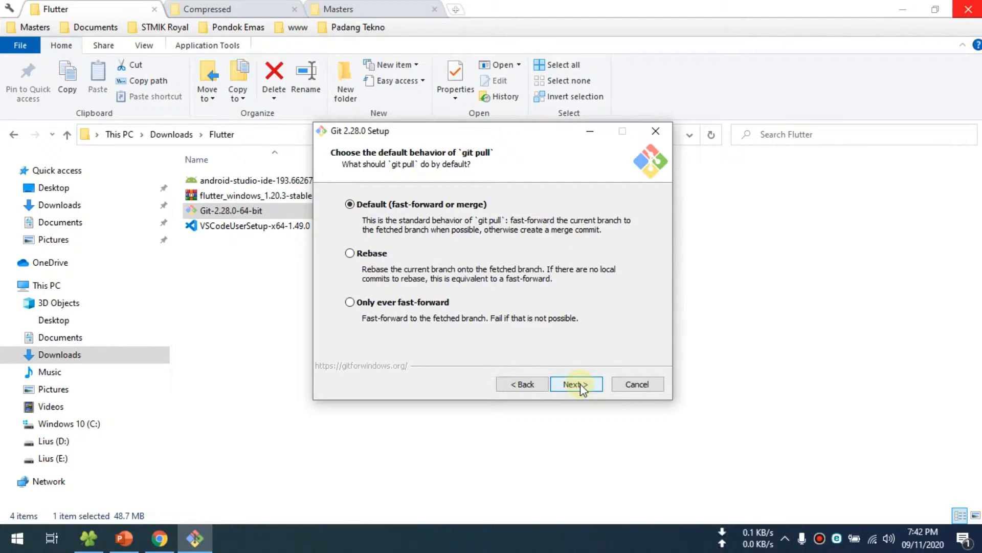
- Keep the default git pull behavior and Git Credential Manager, and enable symbolic links alongside file system caching
left_click(583, 387)
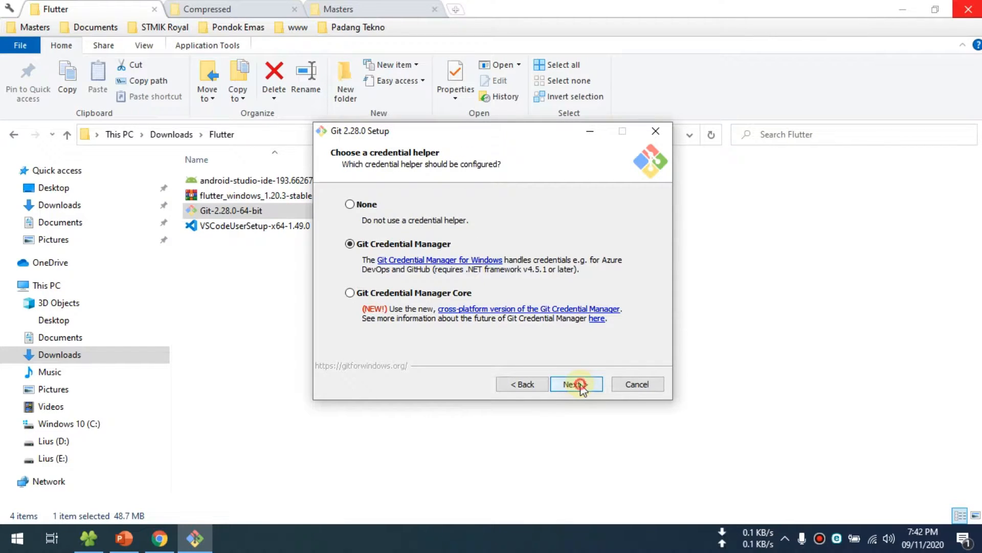
left_click(582, 387)
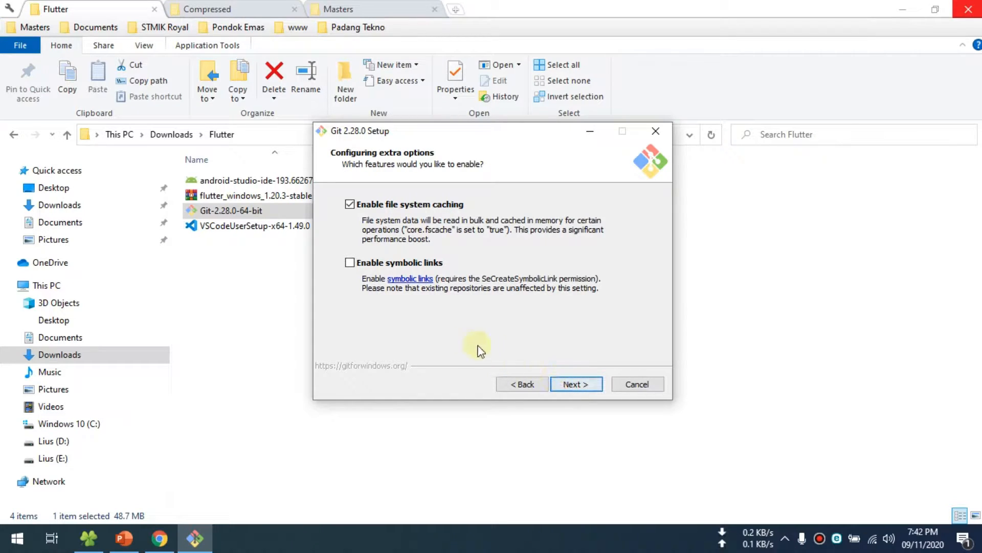
left_click(349, 263)
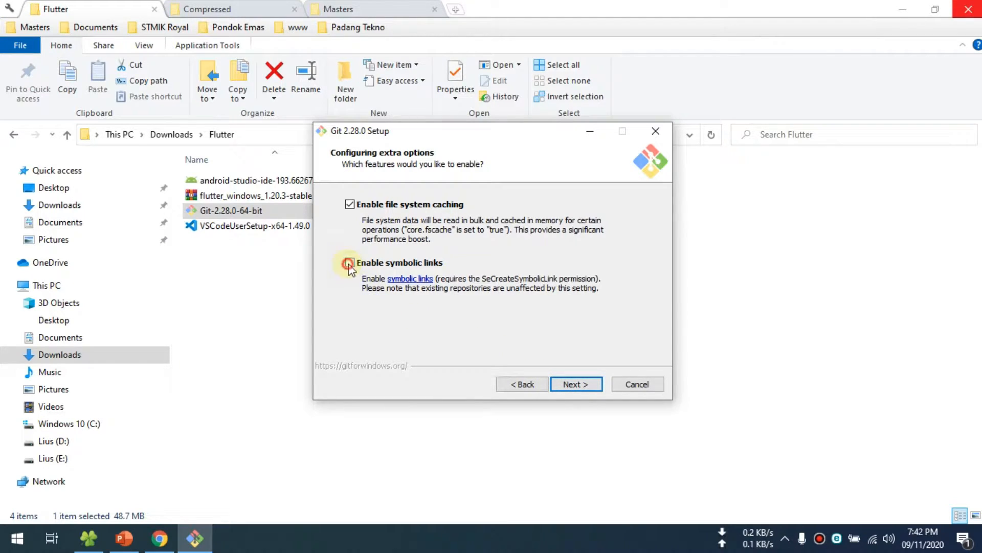
left_click(578, 384)
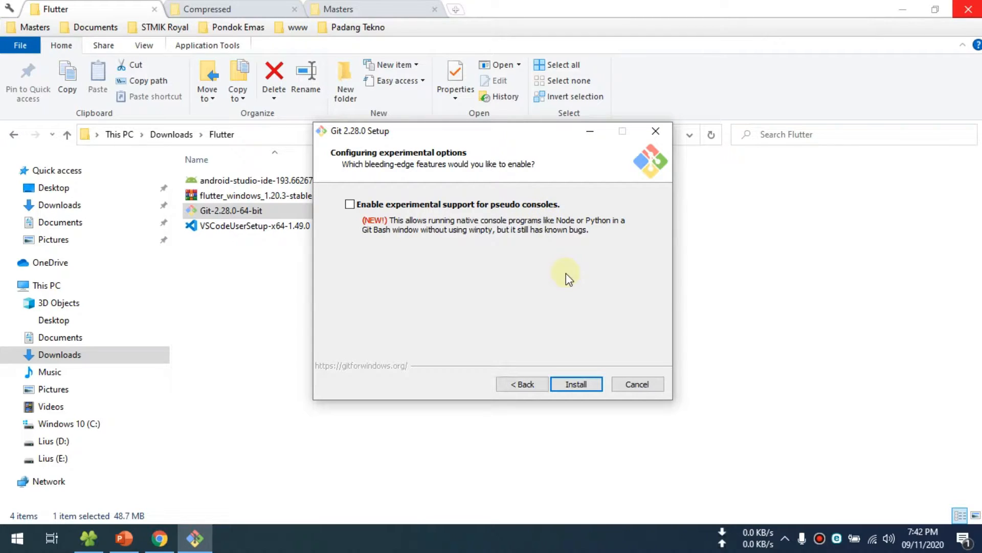
- Enable experimental support for pseudo consoles and run the Git installation
left_click(349, 204)
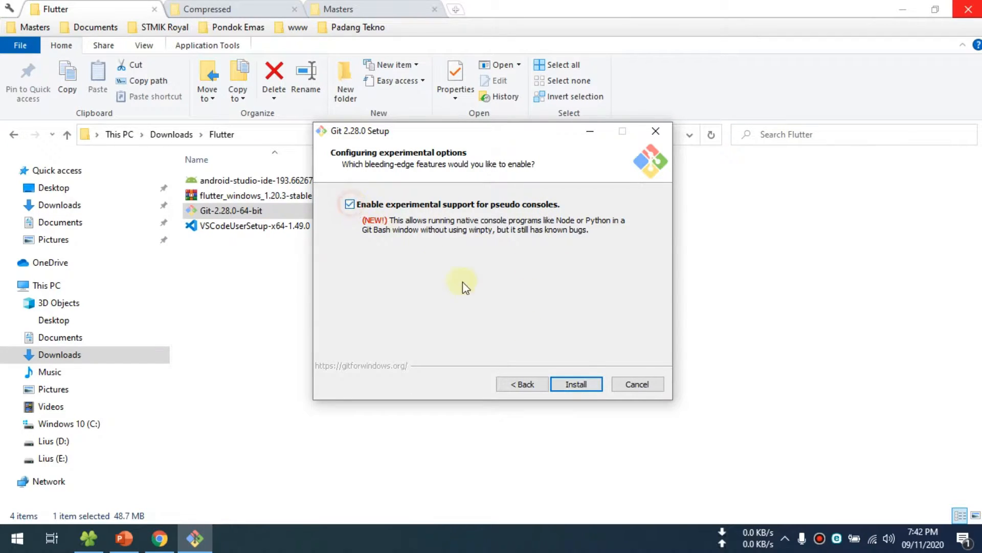
left_click(575, 383)
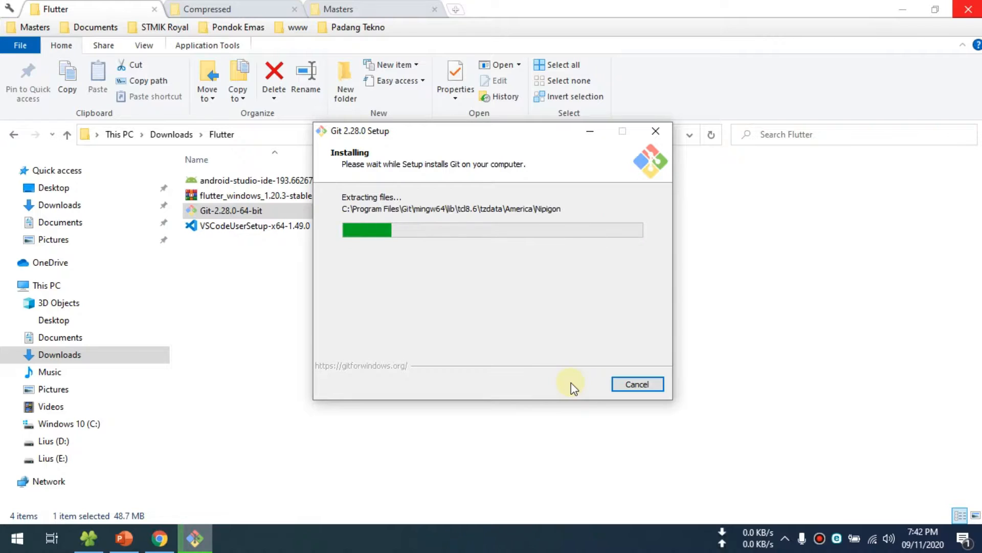
left_click_drag(458, 136, 436, 147)
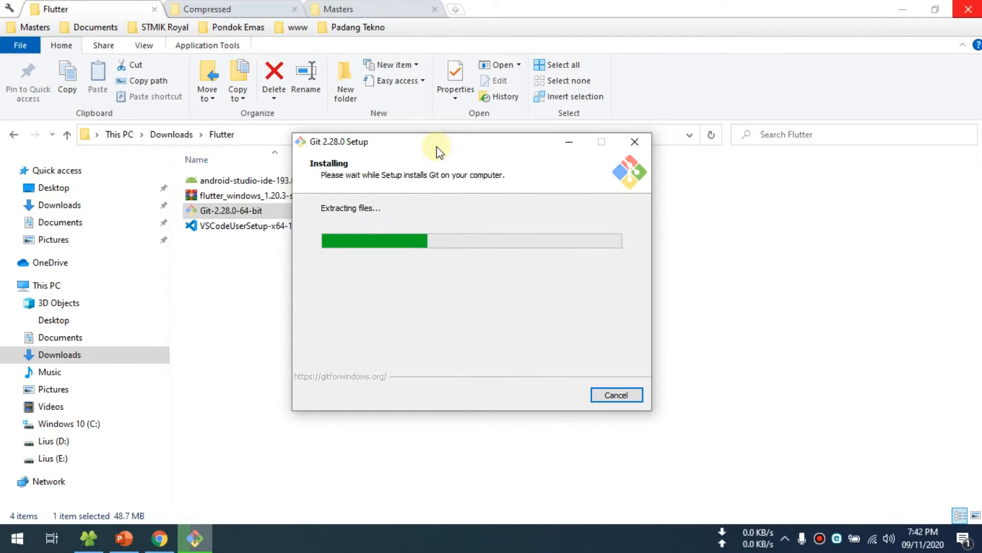
left_click_drag(419, 148, 500, 118)
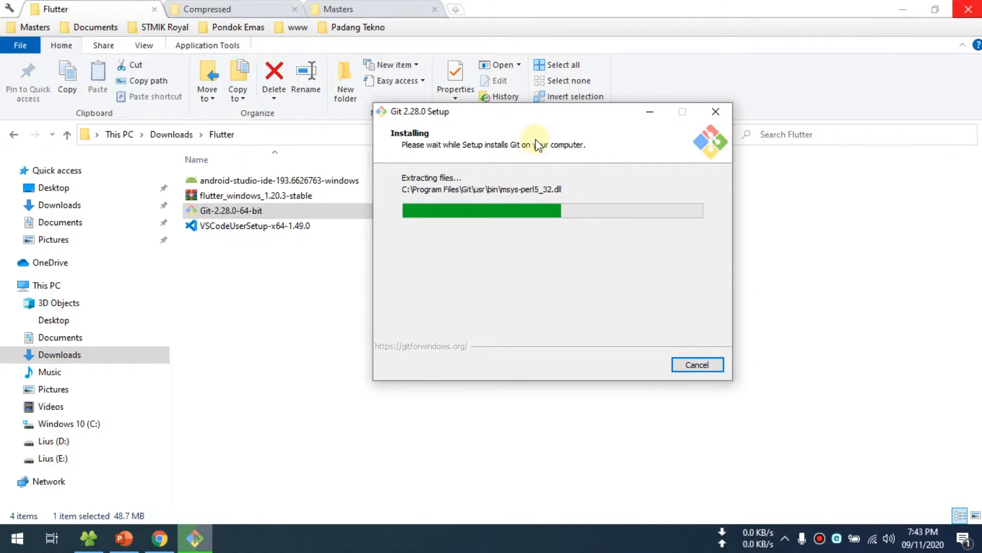
left_click_drag(539, 113, 487, 138)
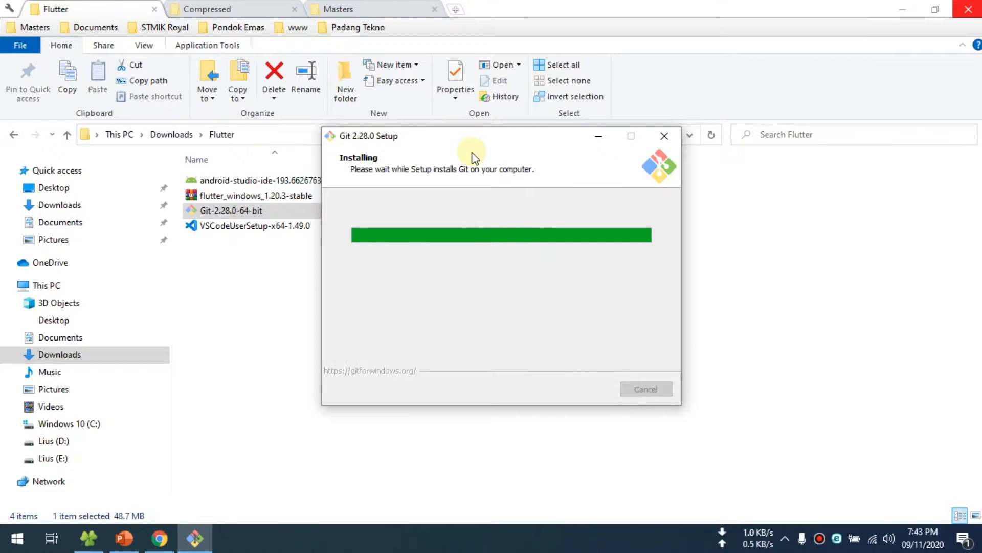
- Finish the Git setup with View Release Notes turned off and Launch Git Bash on, and close the Git Bash window
left_click(457, 264)
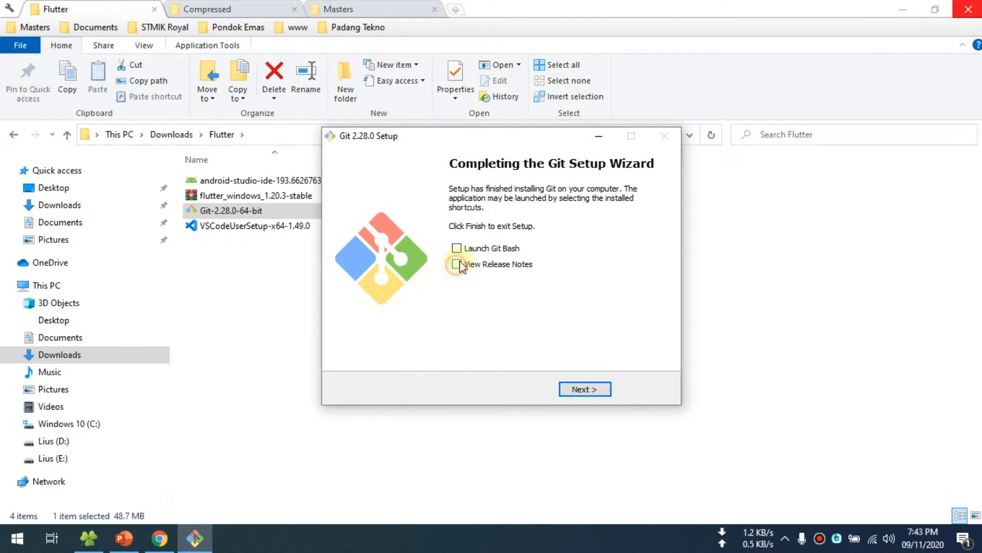
left_click(586, 391)
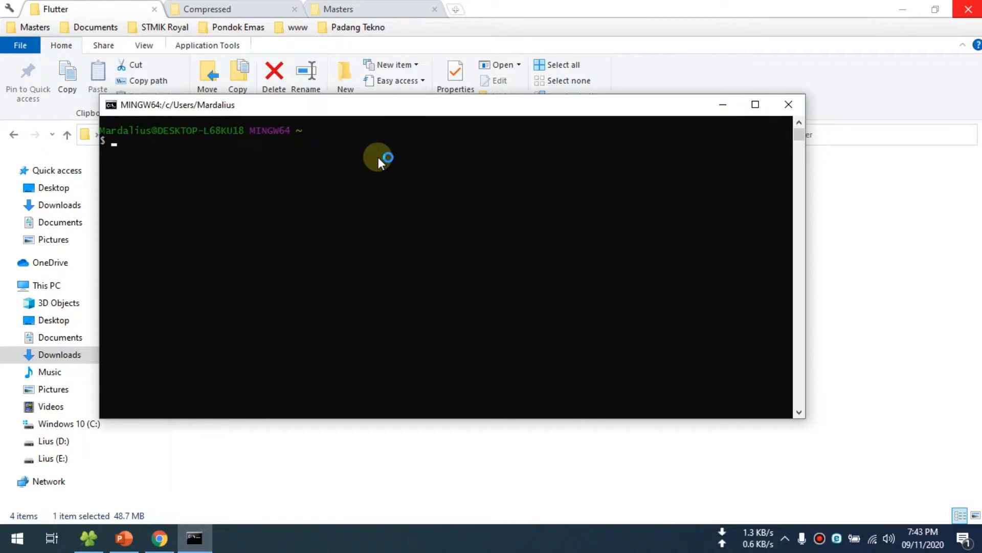
left_click_drag(364, 110, 437, 168)
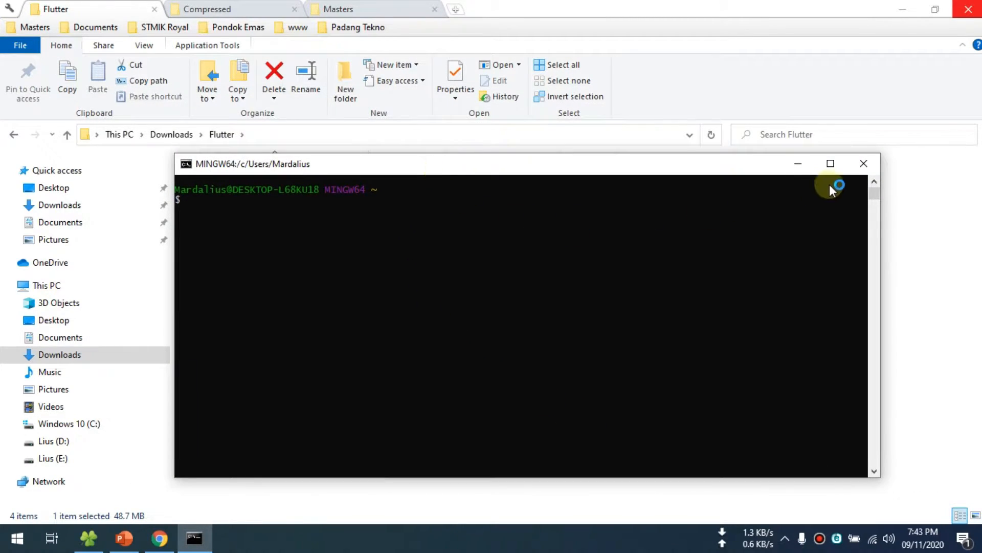
left_click(863, 164)
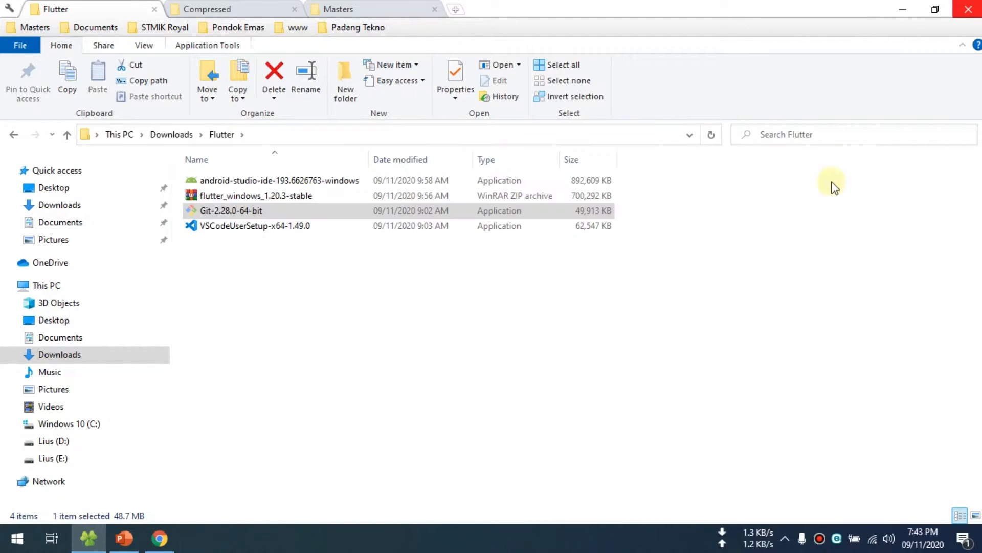
- Run the android-studio-ide-193.6626763-windows installer with Android Virtual Device included, the default C:\Program Files\Android\Android Studio location and the Android Studio Start Menu folder
left_click(242, 211)
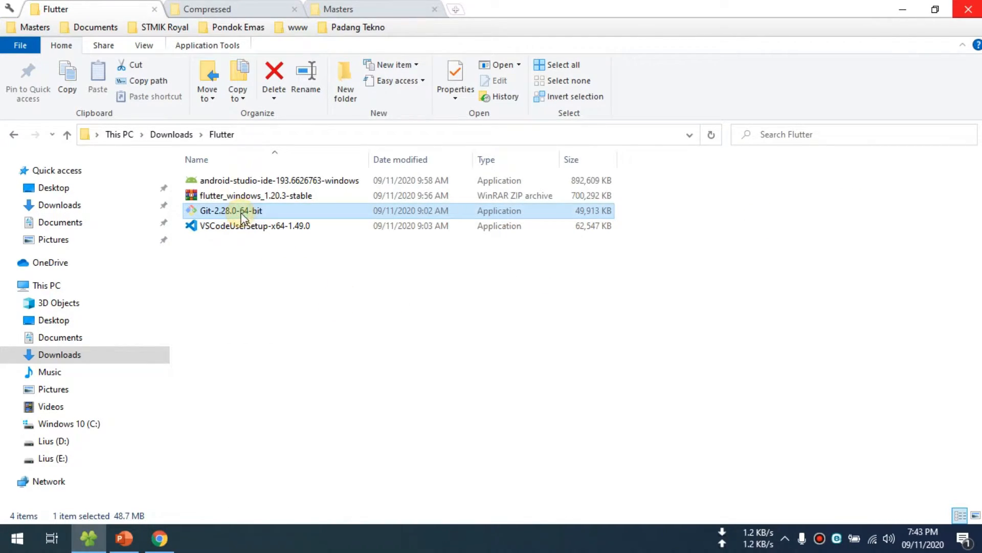
double_click(244, 180)
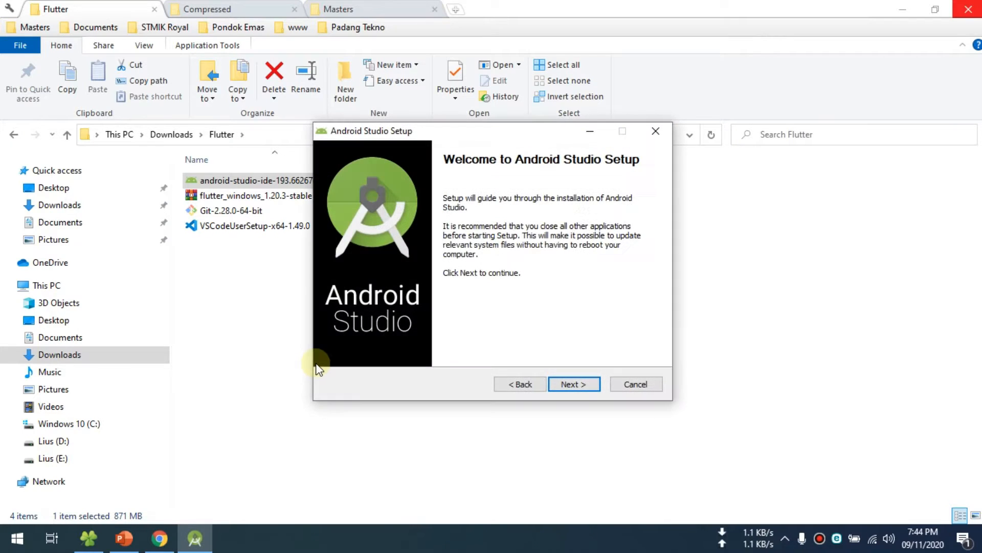
left_click(571, 384)
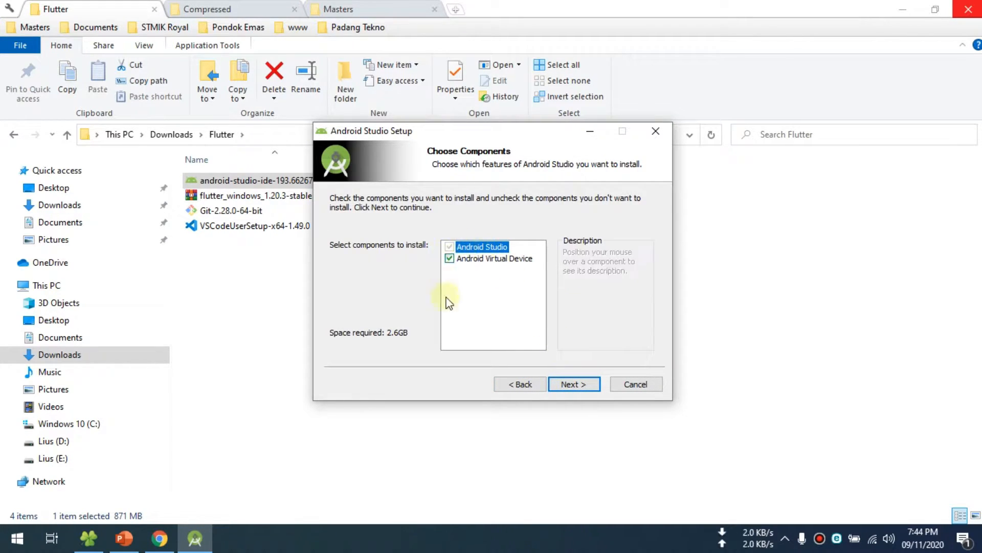
left_click(585, 386)
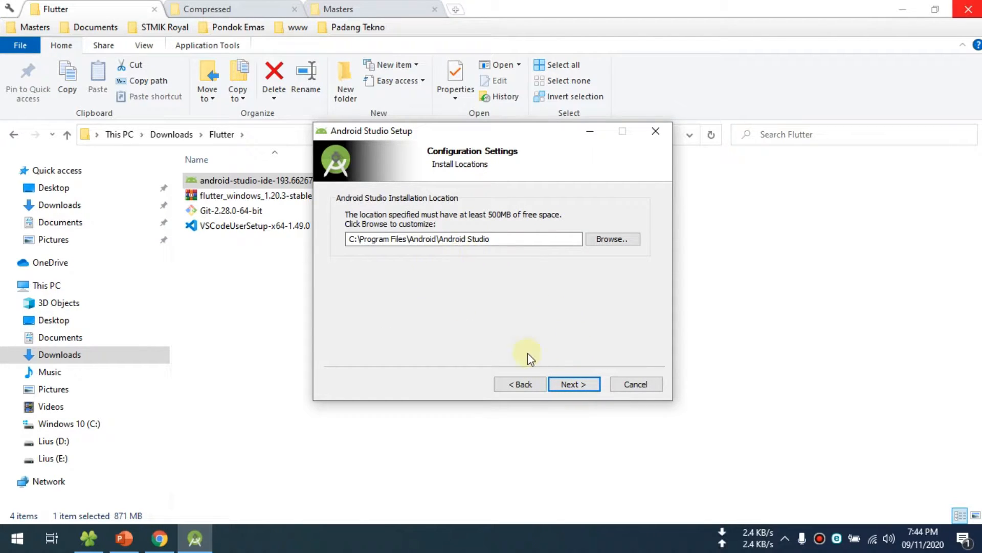
left_click(573, 387)
left_click(574, 388)
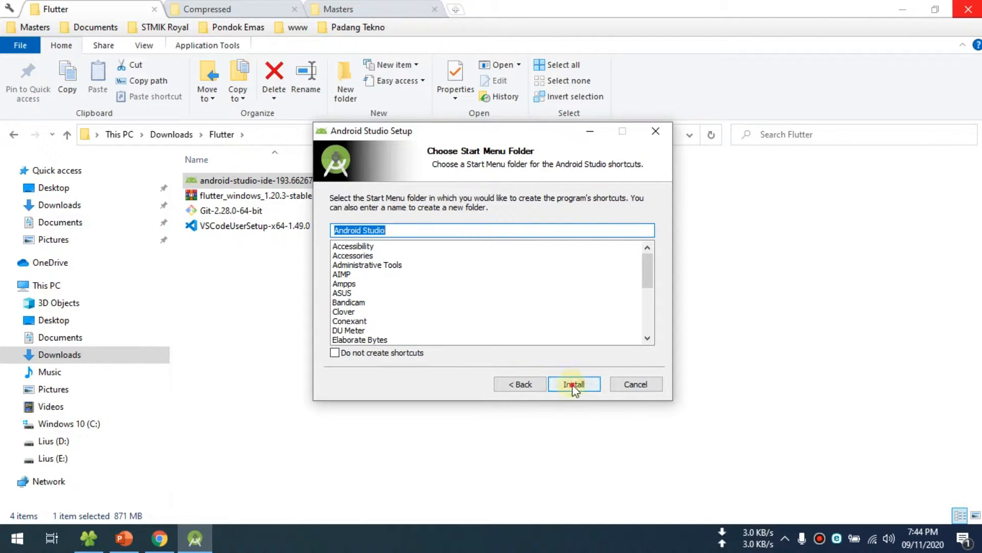
left_click(364, 233)
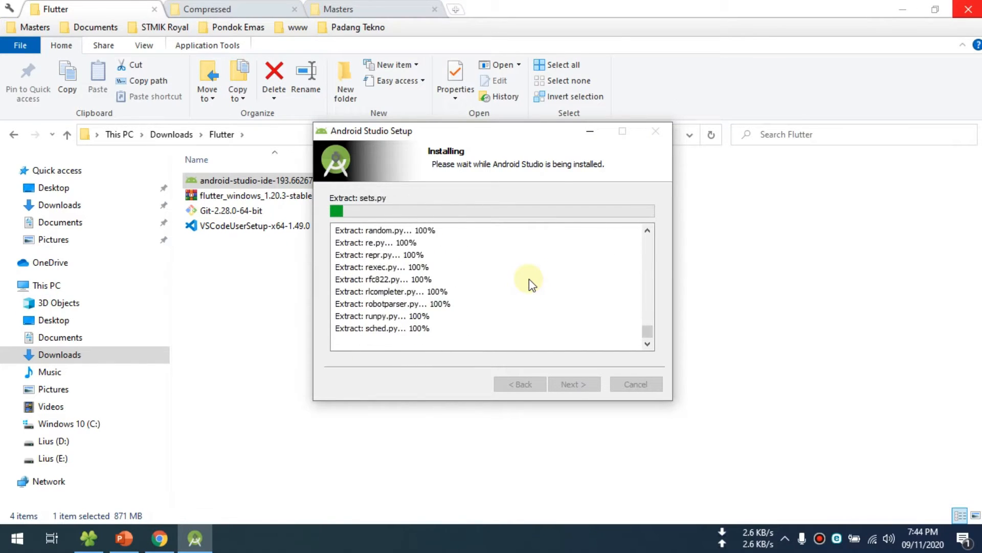
- Let the Android Studio installation complete and finish the setup with Start Android Studio turned off
mouse_move(487, 132)
left_mouse_down()
mouse_move(459, 127)
mouse_move(480, 136)
left_mouse_up()
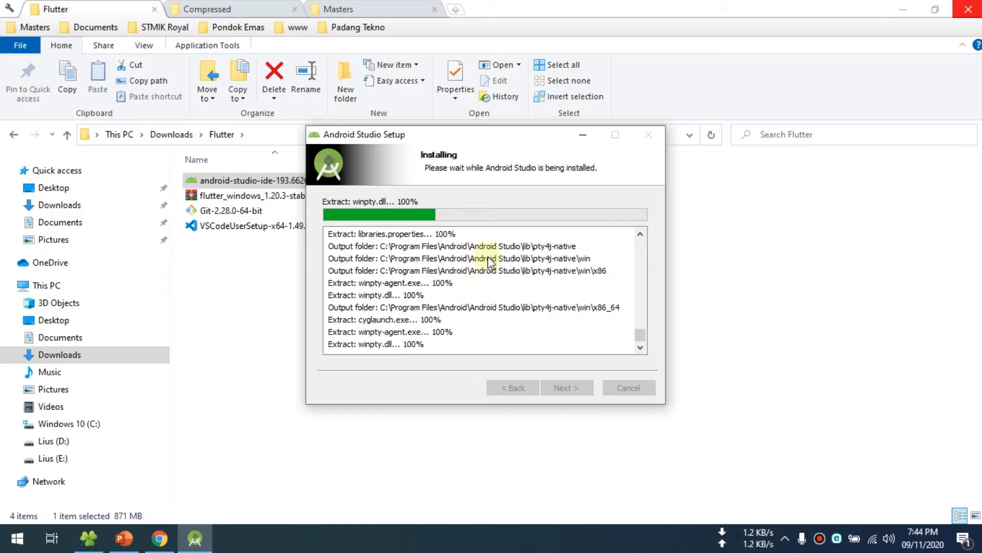
left_click_drag(460, 133, 454, 124)
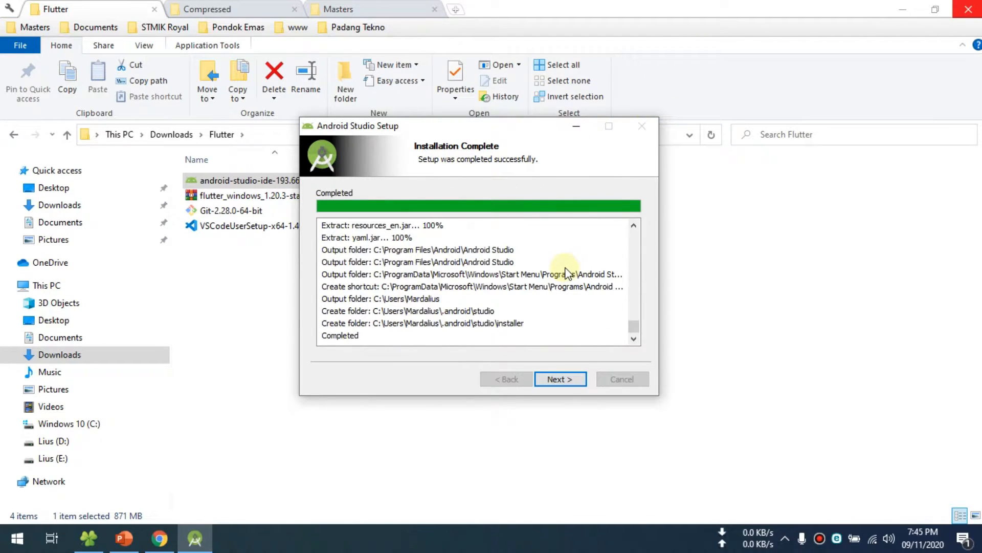
left_click(561, 378)
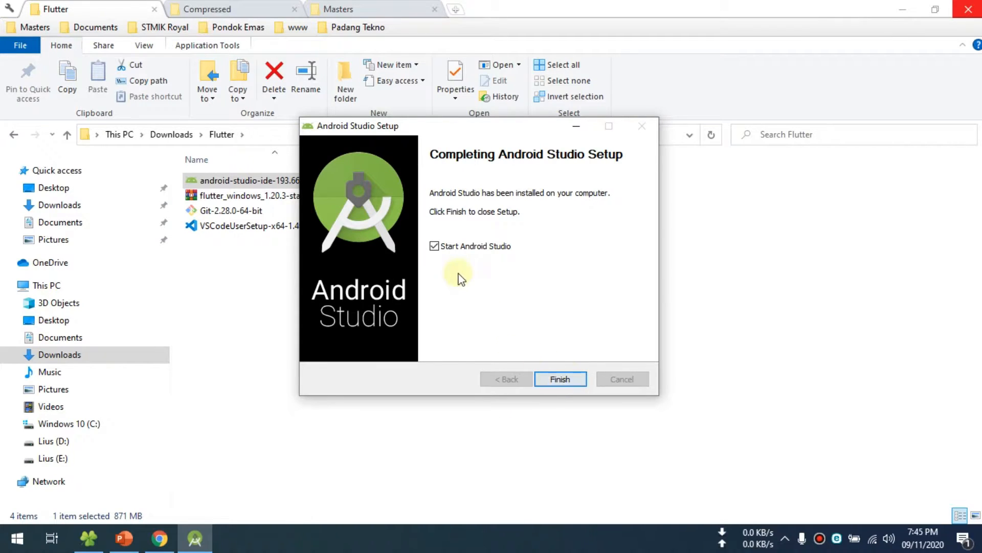
left_click(434, 247)
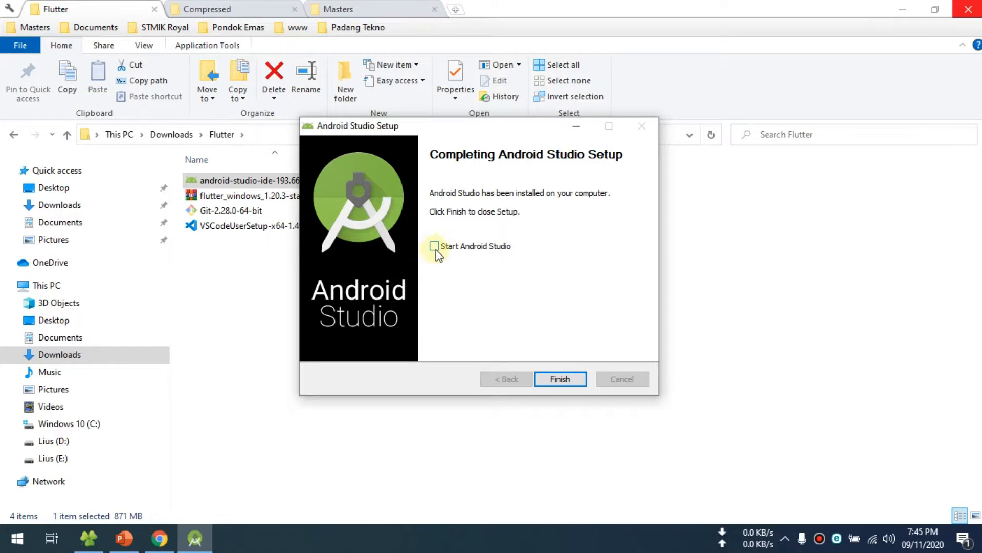
left_click(563, 379)
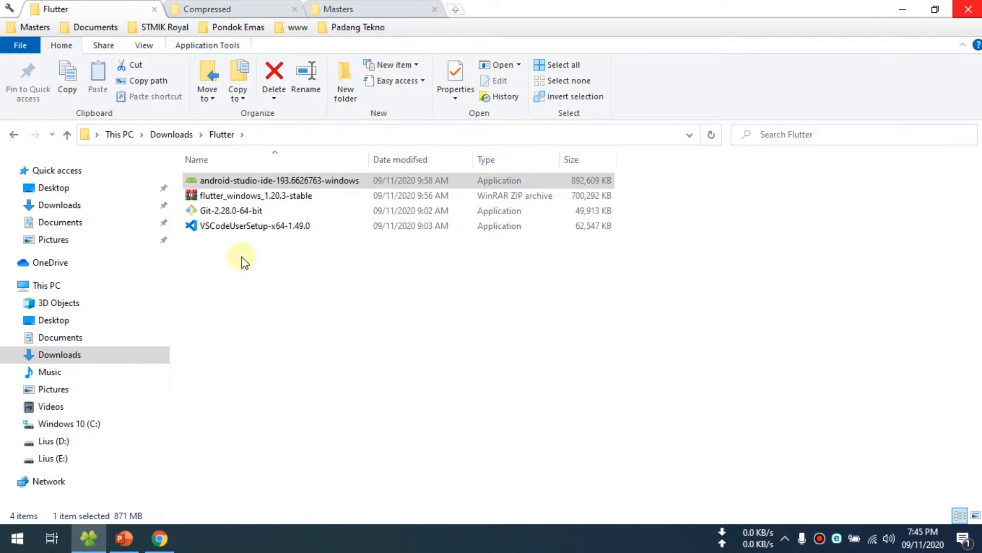
- Open the flutter_windows_1.20.3-stable archive to check its flutter folder, and bring up the Windows 10 (C:) drive in File Explorer
left_click(258, 319)
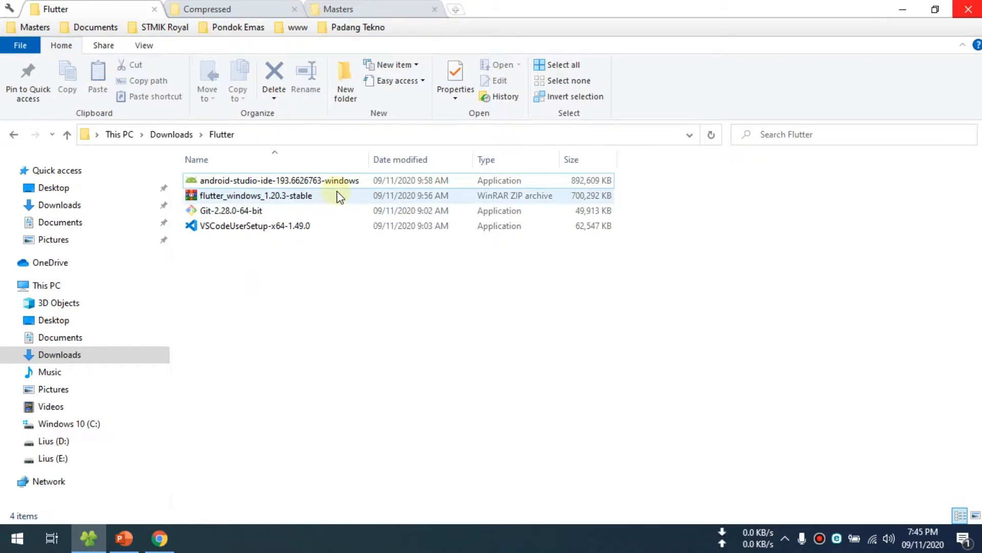
left_click_drag(369, 159, 447, 161)
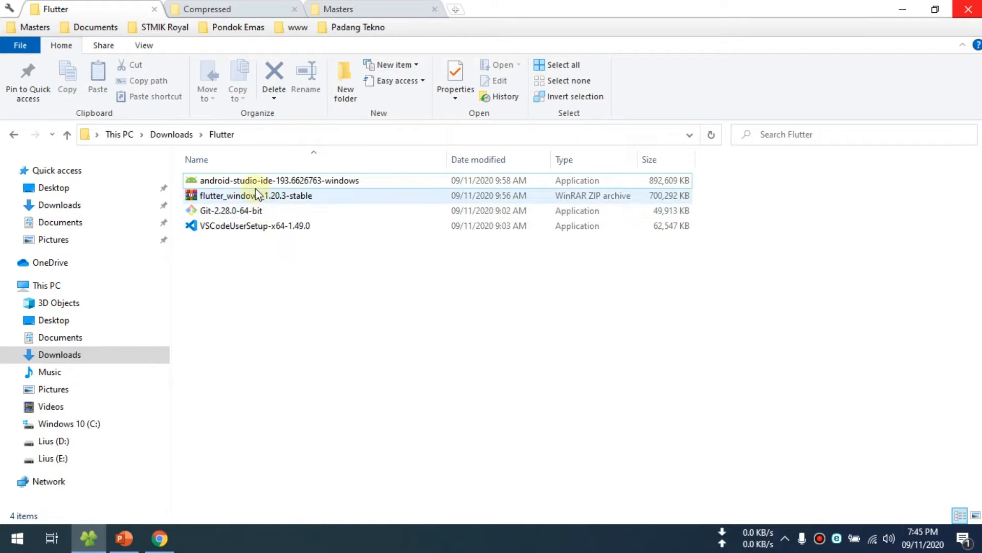
double_click(208, 198)
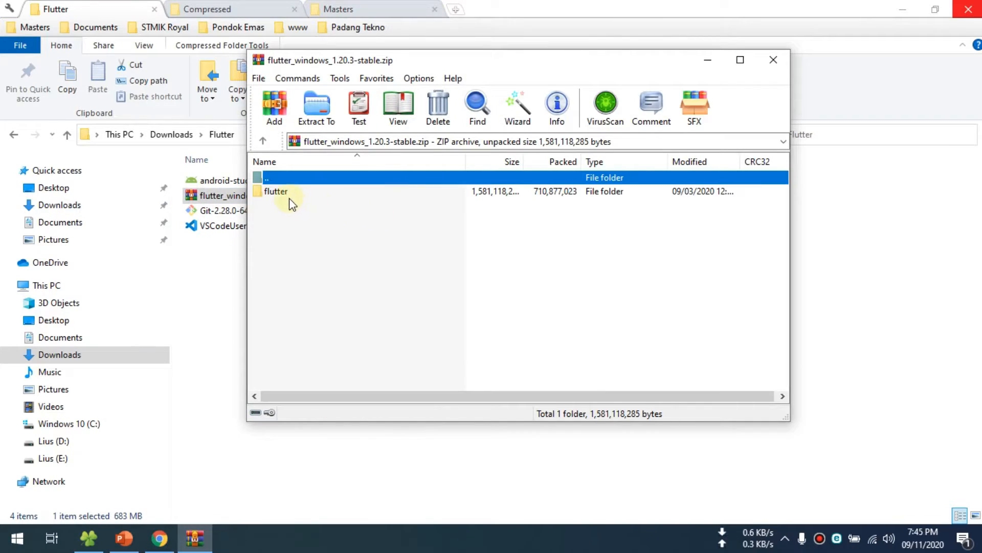
double_click(281, 194)
left_click(263, 142)
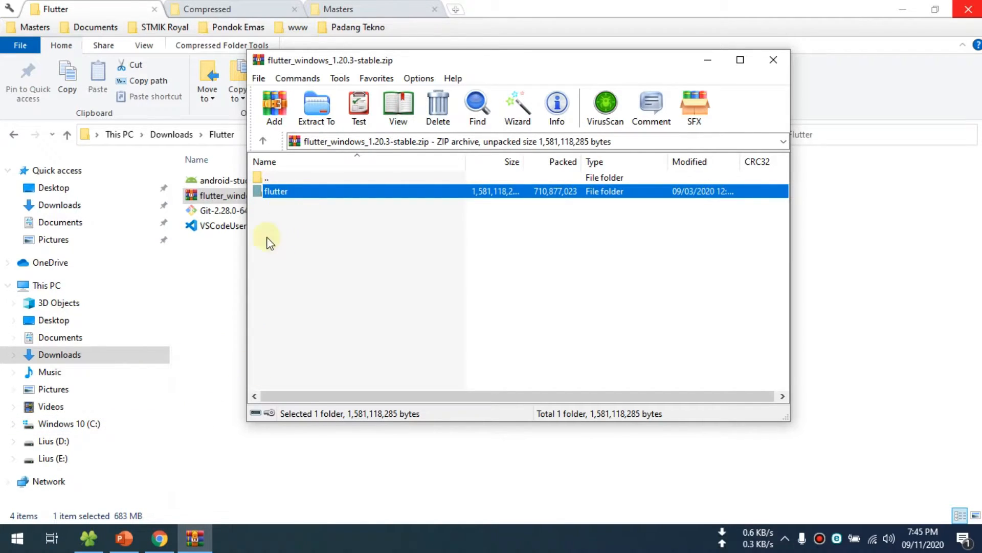
left_click(82, 424)
left_click(254, 337)
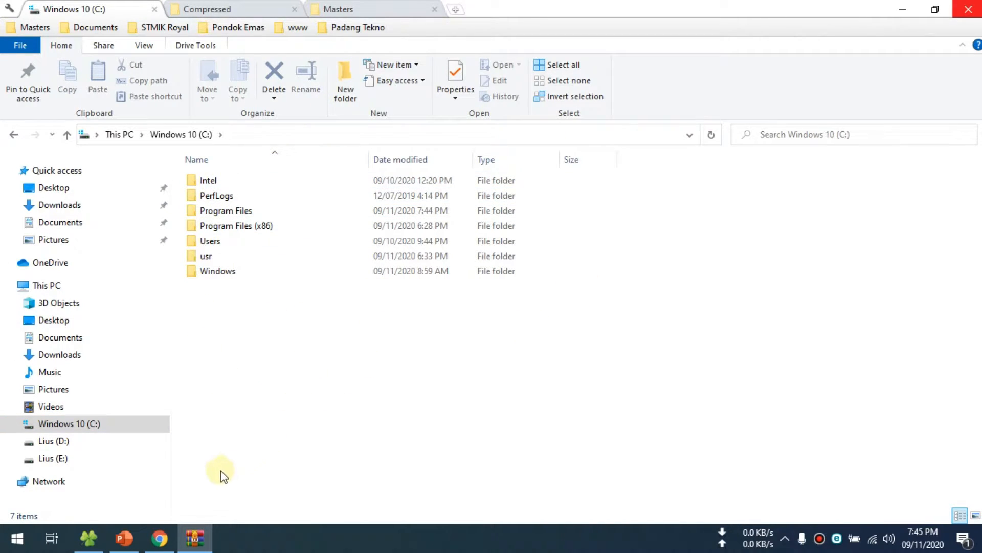
- Switch to Chrome to check the Flutter install page's SDK extraction location and Program Files warning, and return to the C: drive in File Explorer
left_click(170, 533)
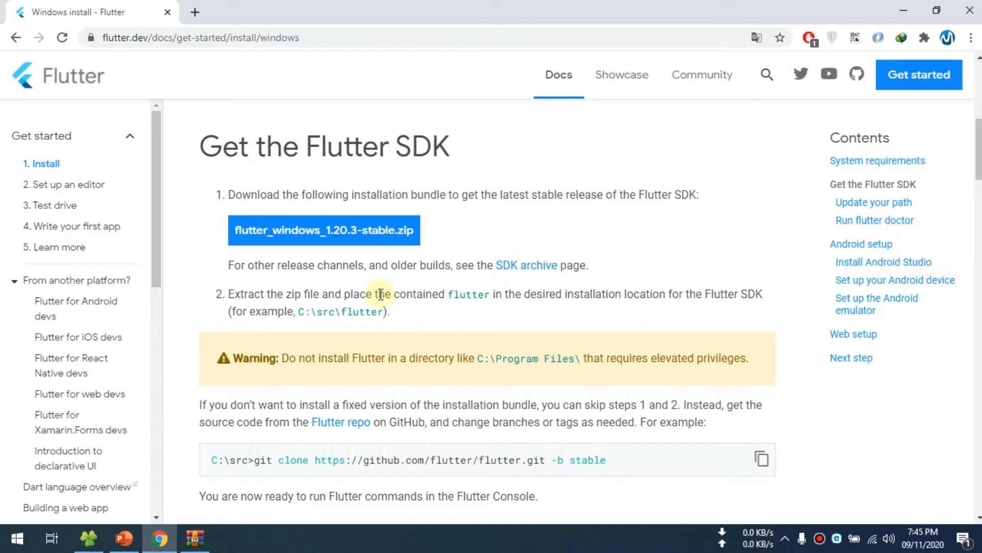
scroll(383, 295, "up", 3)
scroll(376, 285, "down", 6)
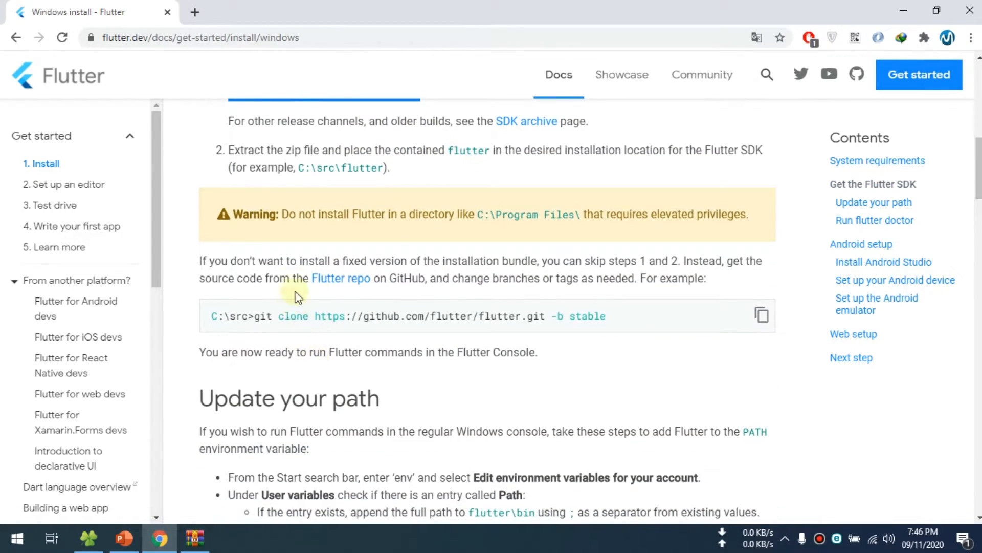
left_click_drag(282, 217, 383, 216)
left_click(404, 231)
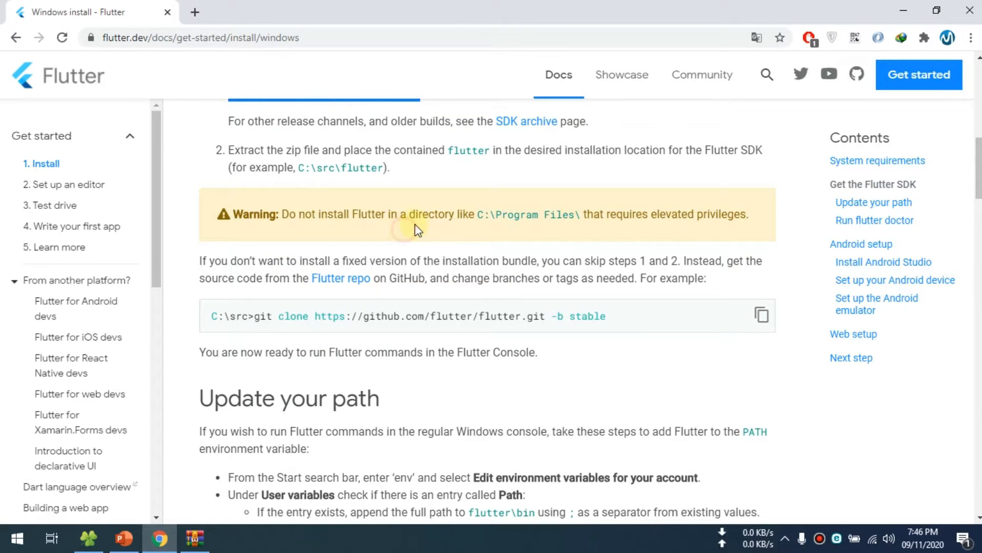
left_click(511, 232)
left_click_drag(497, 216, 576, 217)
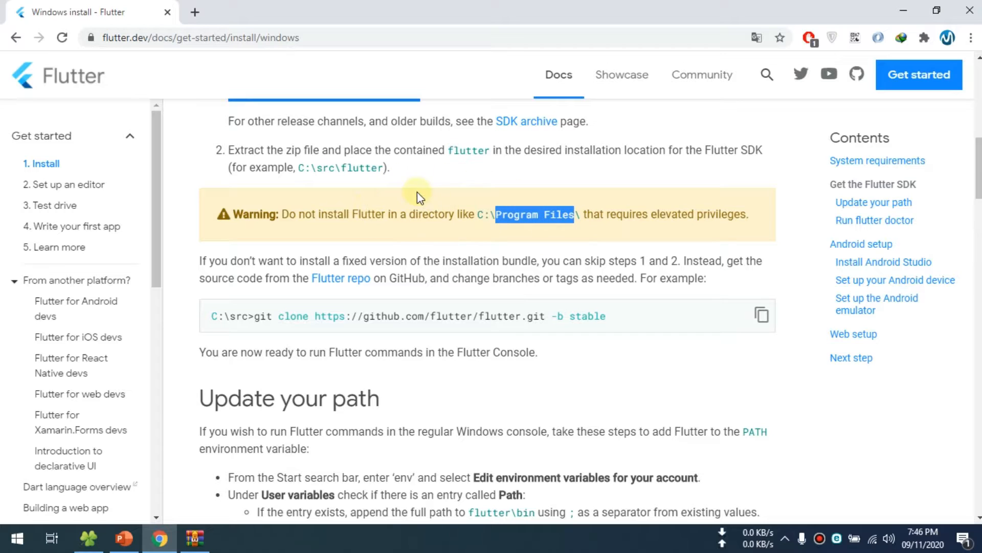
left_click(87, 538)
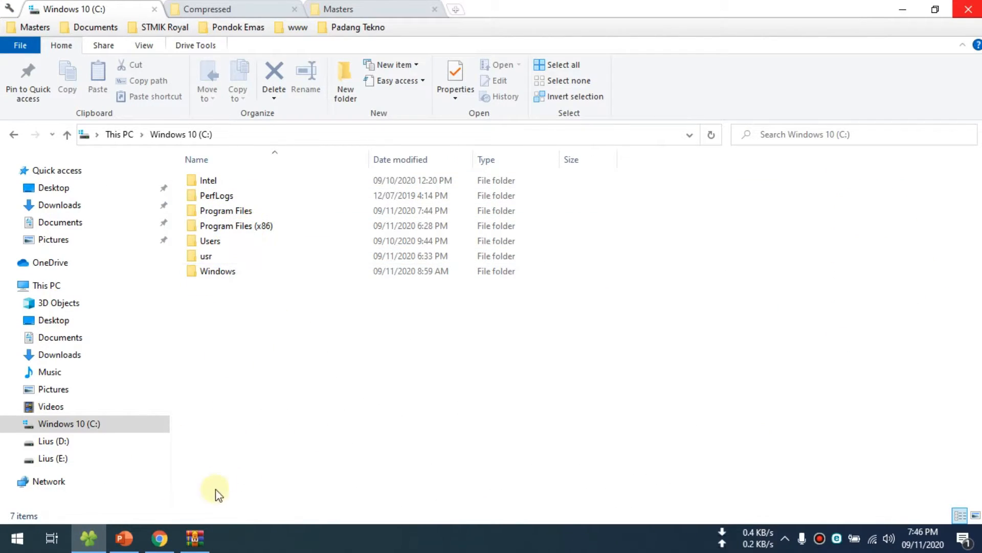
- Extract the flutter folder from the flutter_windows_1.20.3-stable archive into the root of the Windows 10 (C:) drive
left_click(196, 538)
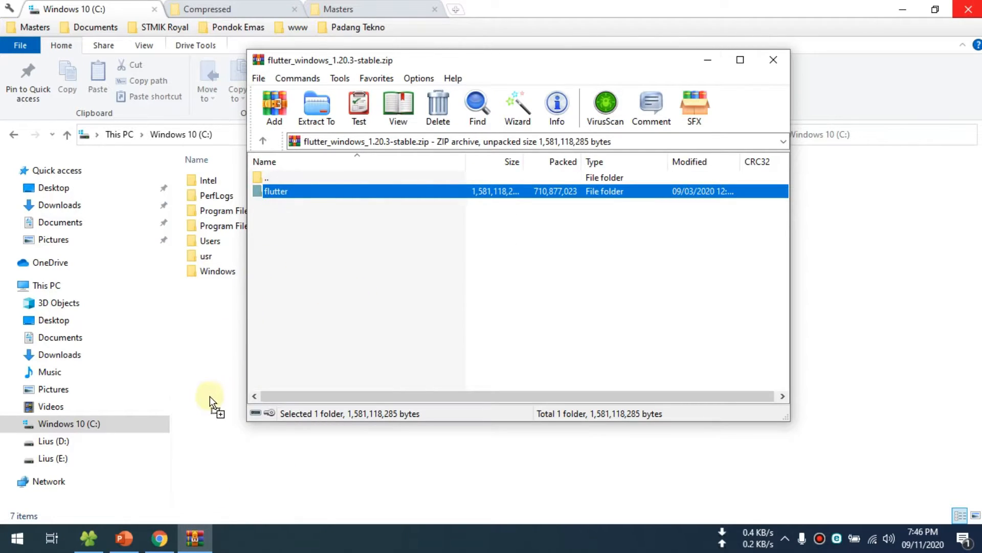
left_click_drag(210, 396, 210, 396)
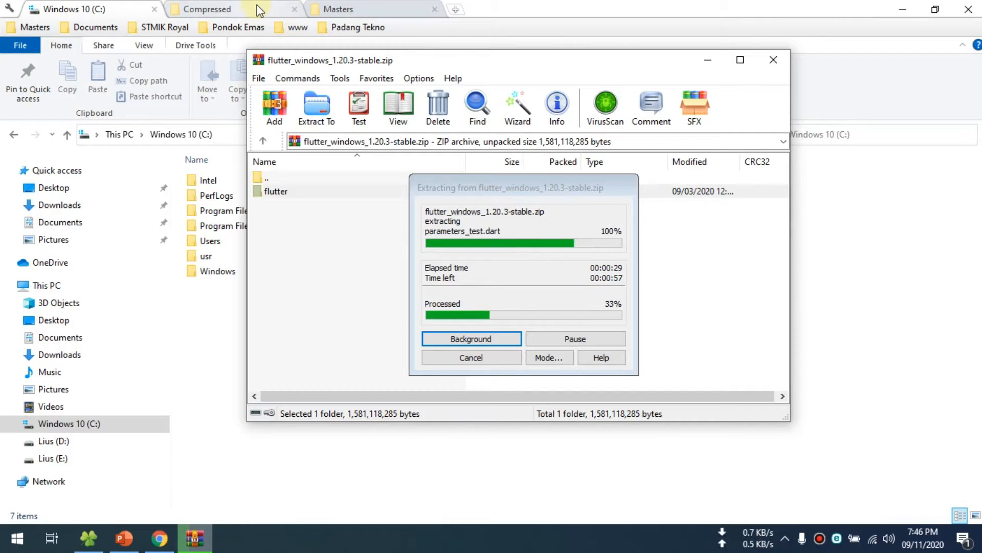
- Look through the Flutter folder in Downloads during the extraction and return to the Windows 10 (C:) drive
left_click(327, 11)
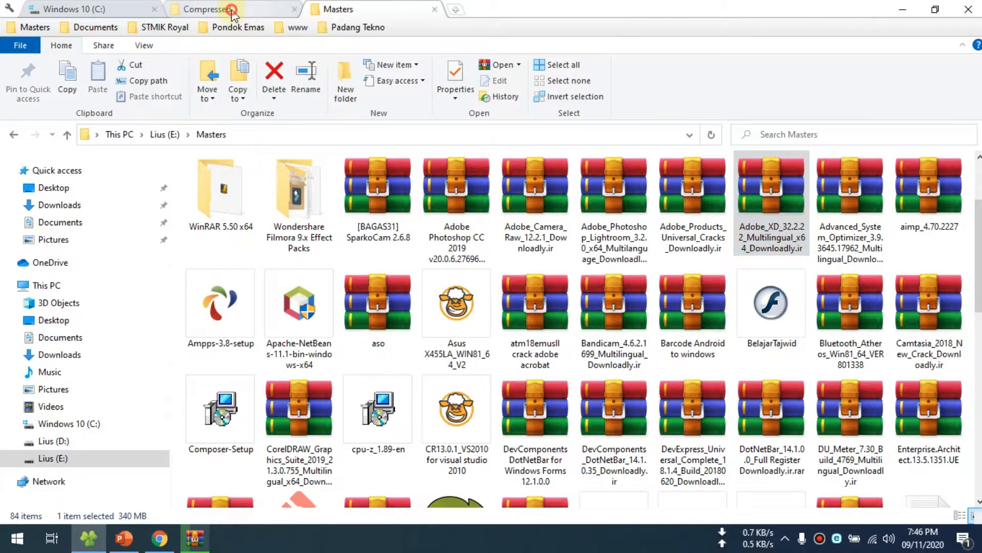
left_click(231, 11)
left_click(66, 210)
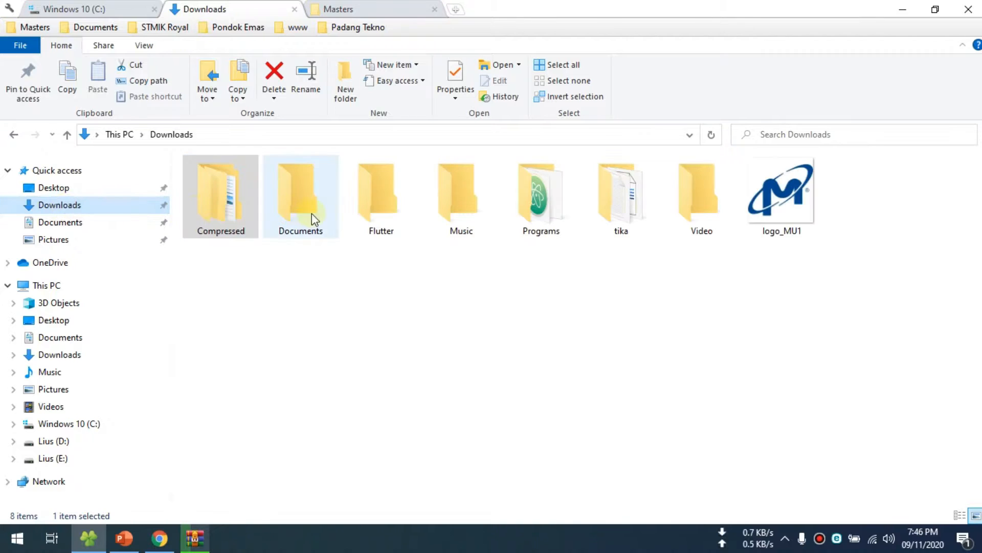
double_click(379, 216)
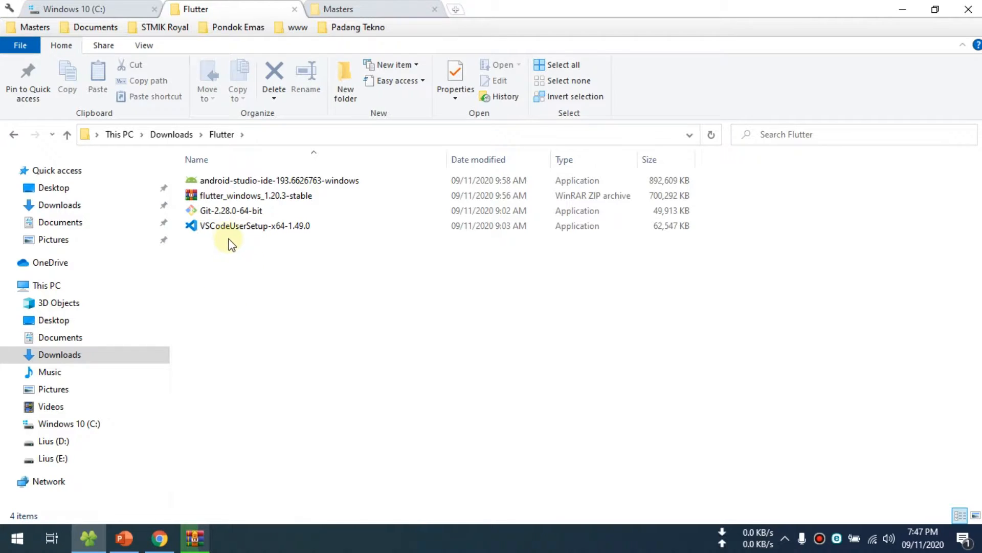
left_click(159, 537)
left_click(156, 526)
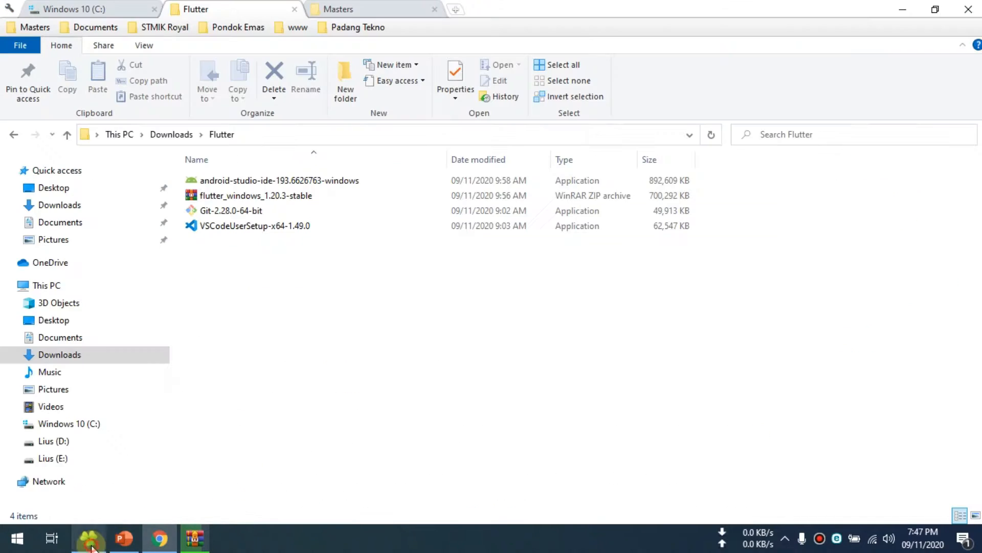
left_click(79, 6)
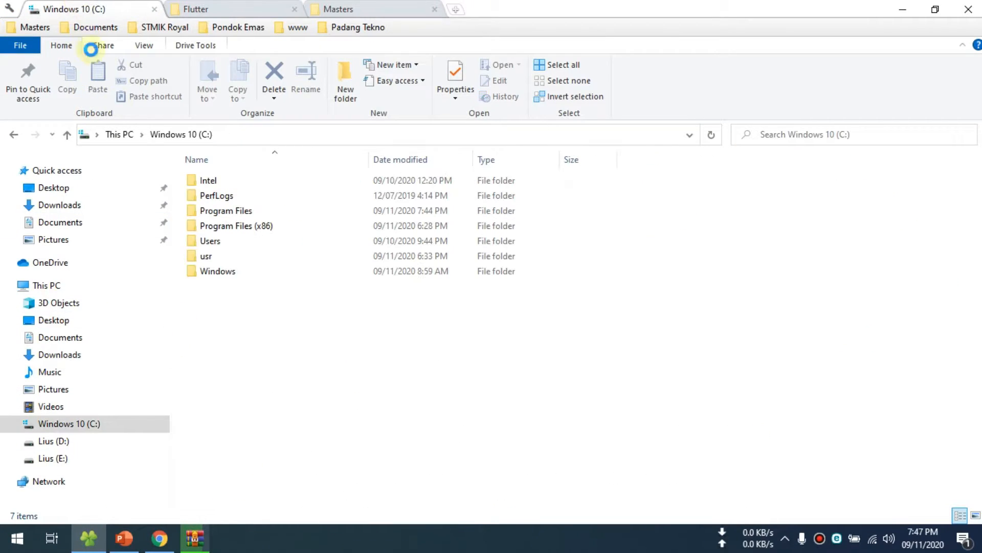
- Close the archive once extraction finishes, and check the contents of the extracted C:\flutter folder
left_click(195, 537)
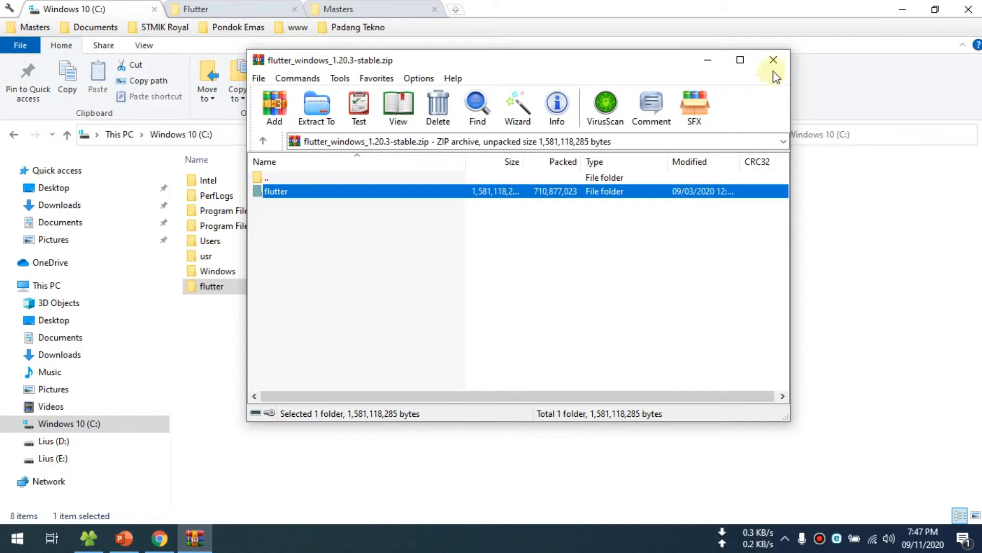
left_click(771, 60)
double_click(194, 287)
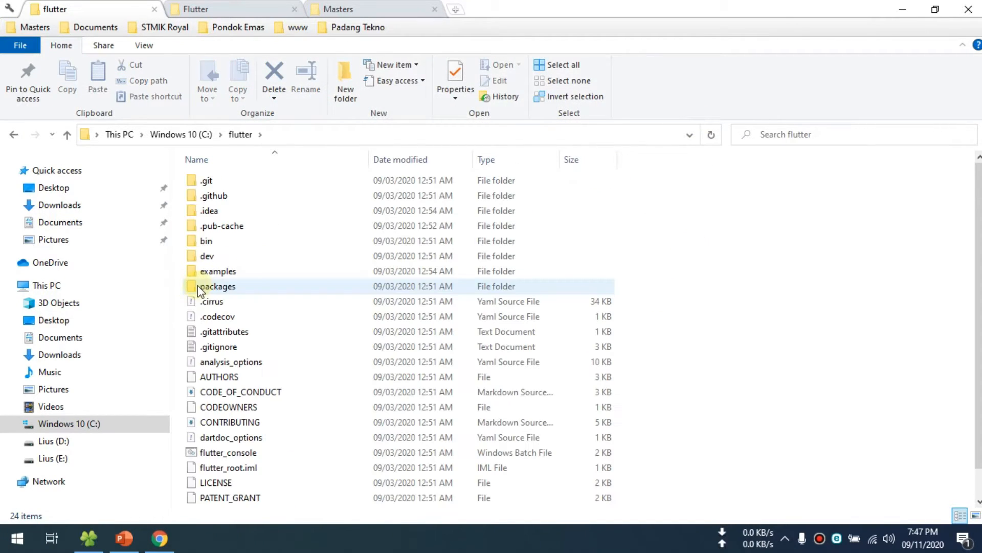
left_click(12, 134)
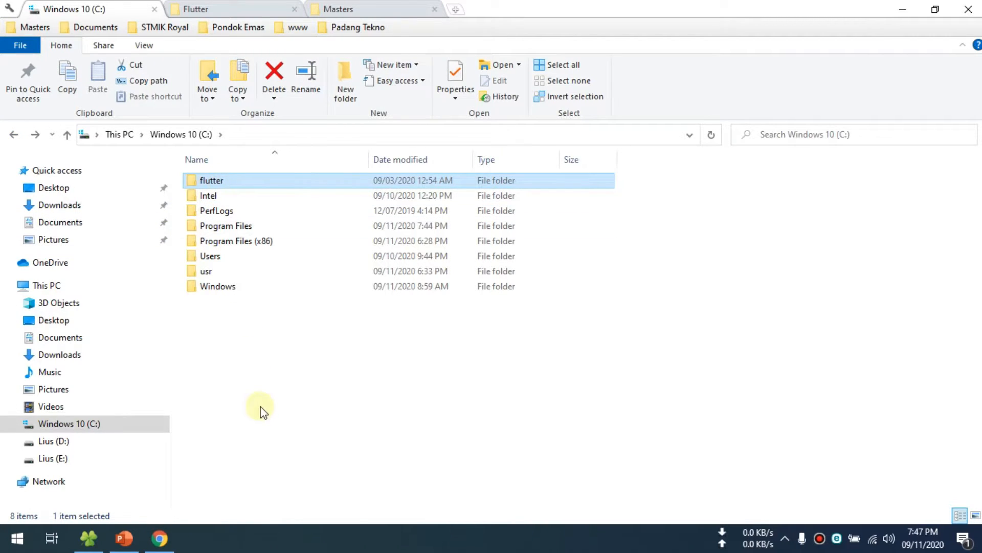
- Run flutter doctor in a Command Prompt to test the flutter command, and close the window
left_click(6, 546)
type("cmd")
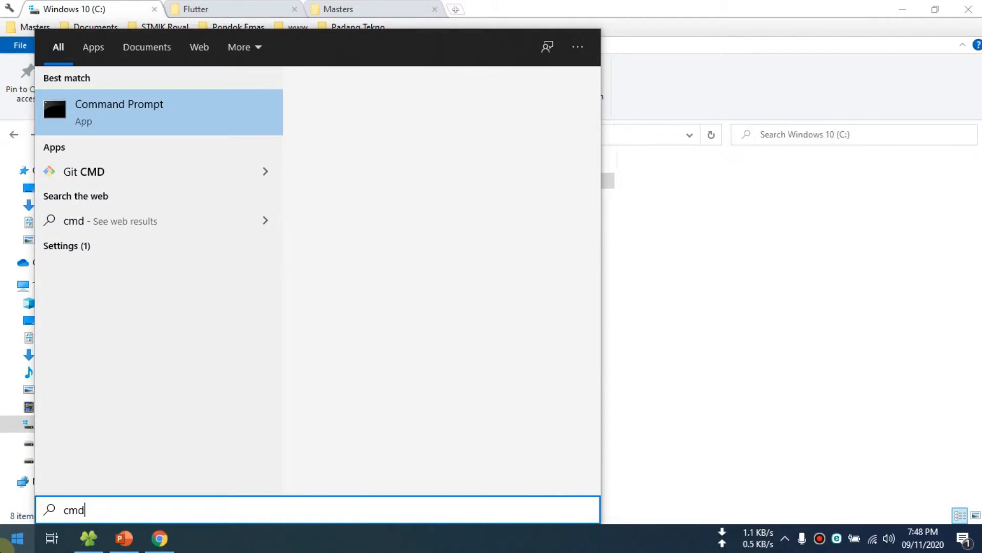
key("Return")
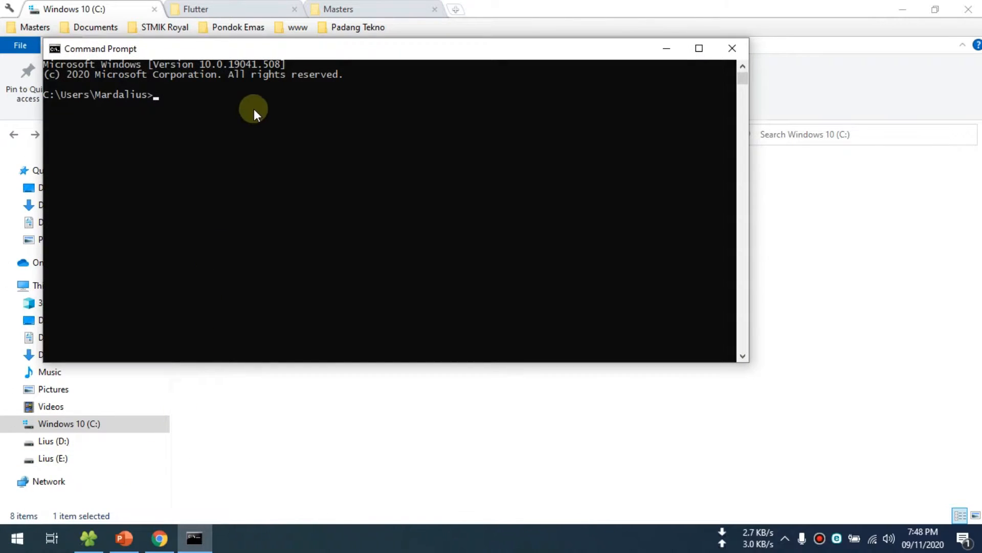
left_click_drag(276, 53, 554, 204)
type("flutter")
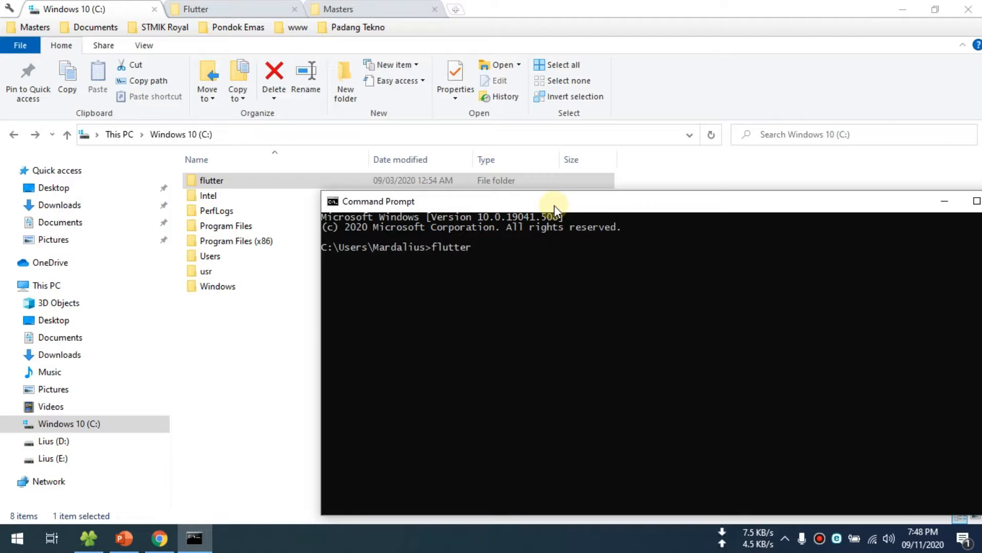
type(" doctor")
key("Return")
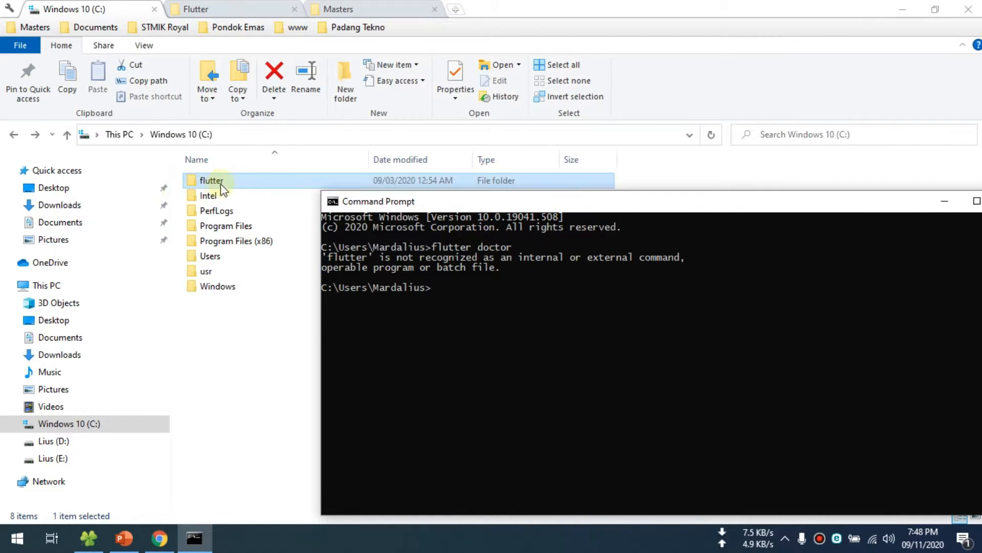
left_click_drag(595, 207, 475, 212)
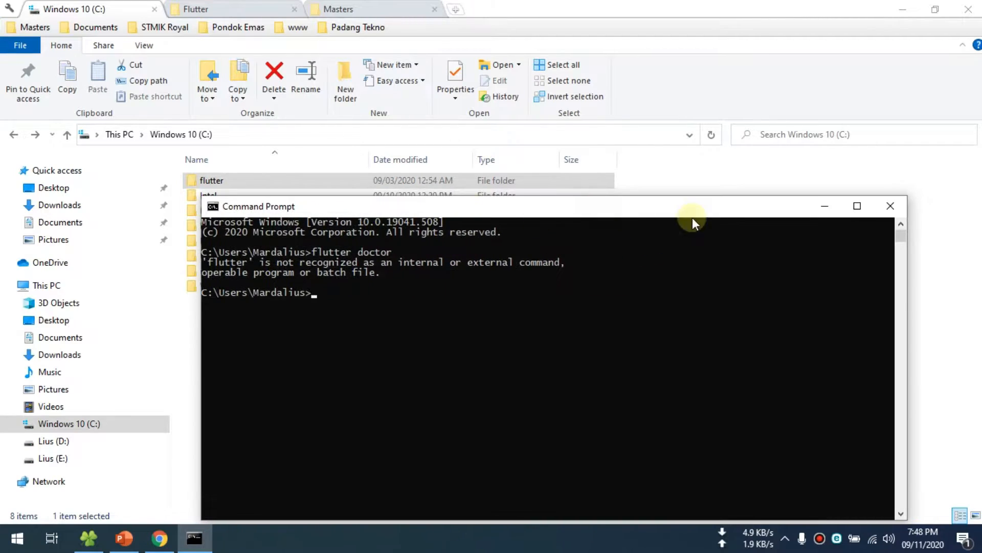
left_click(898, 216)
- Open the bin folder inside C:\flutter and copy its path, C:\flutter\bin
left_click(243, 13)
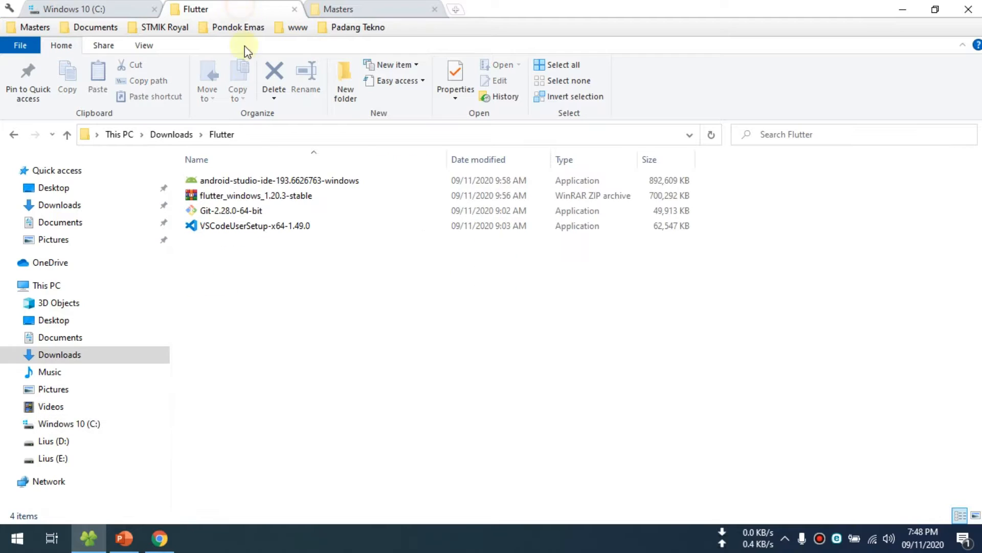
left_click(53, 291)
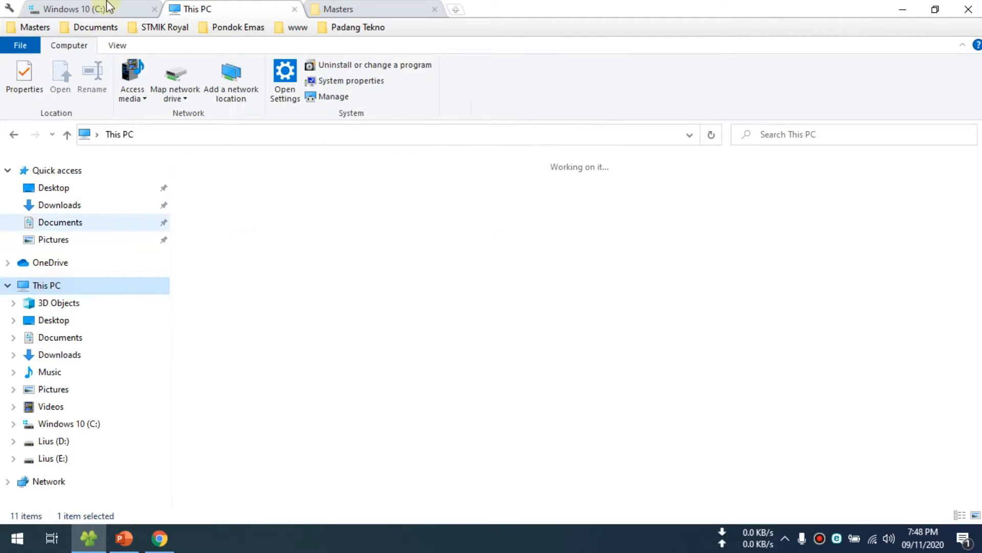
left_click(103, 8)
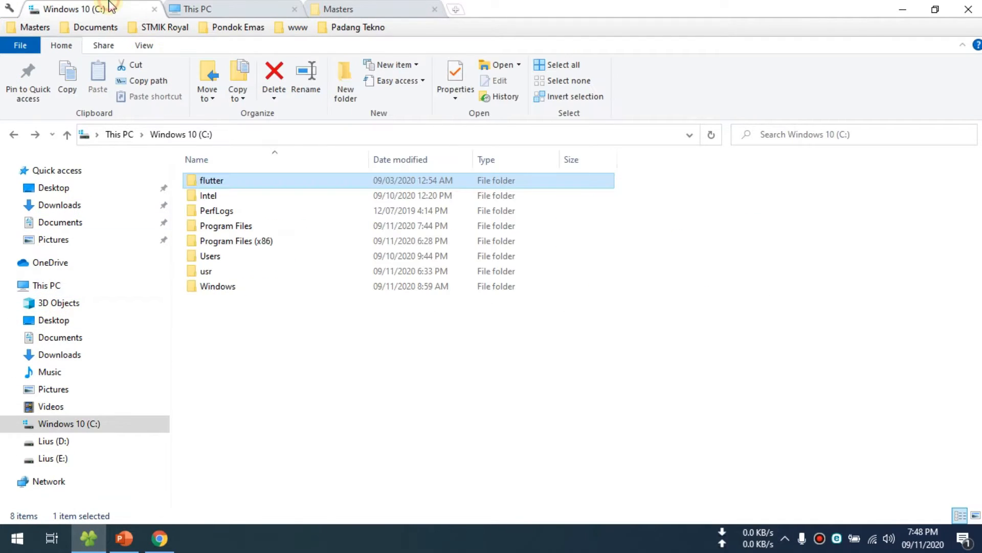
double_click(220, 184)
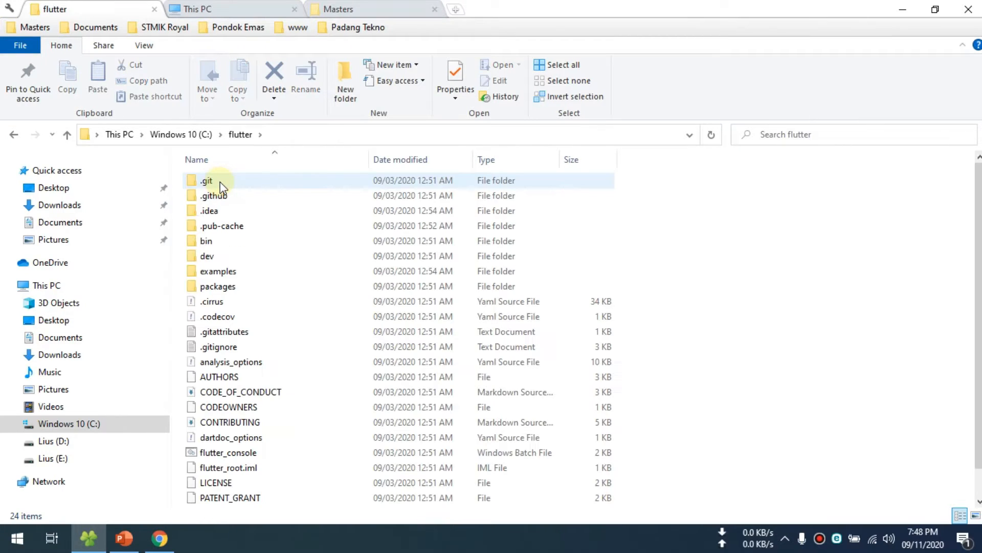
double_click(210, 248)
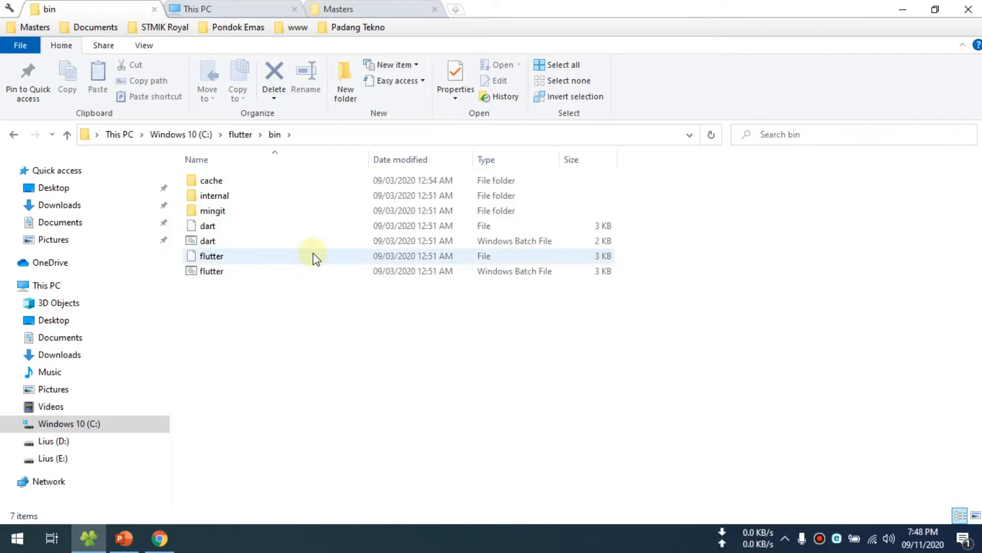
left_click(343, 134)
key("ctrl+c")
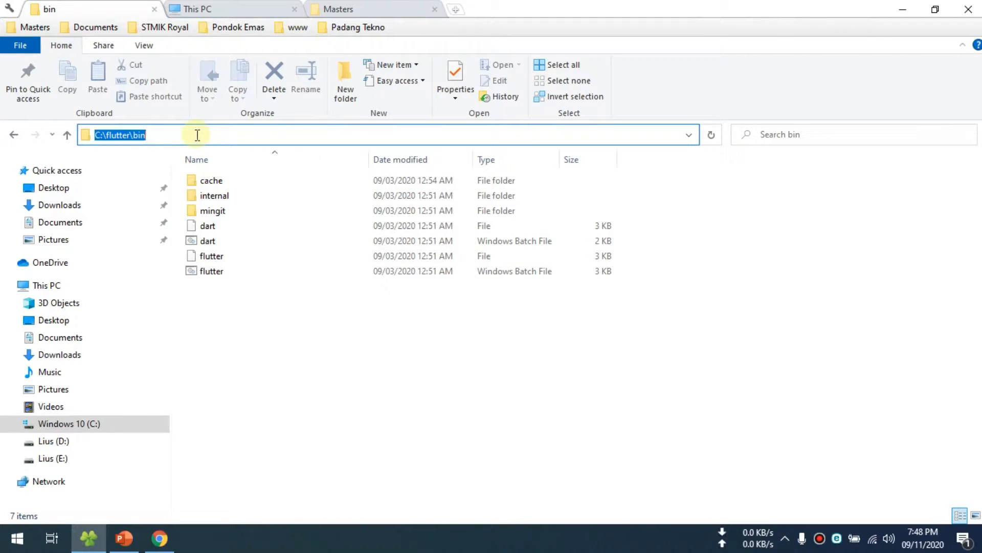
left_click(267, 379)
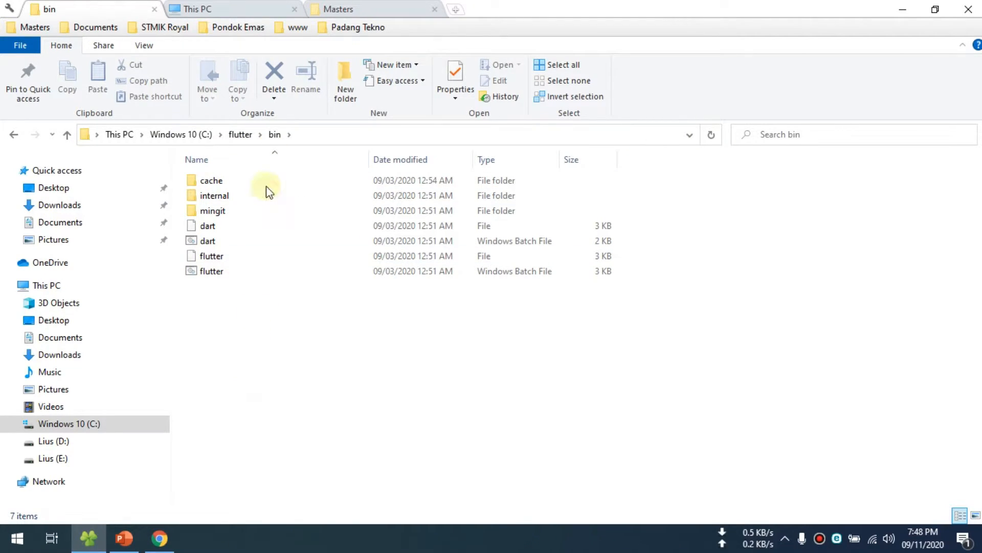
- Open This PC's properties and bring up the Environment Variables from the advanced System Properties
left_click(239, 12)
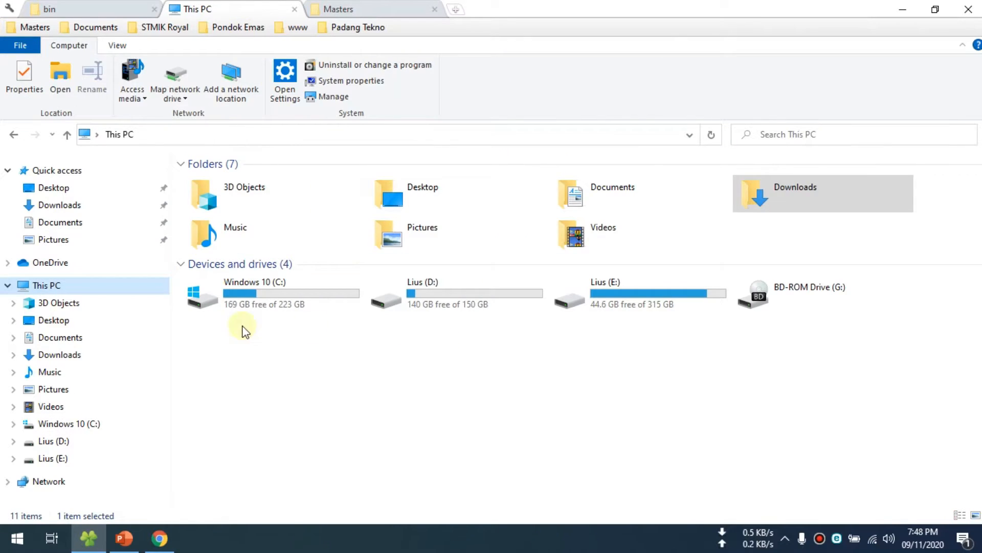
left_click(47, 285)
right_click(47, 285)
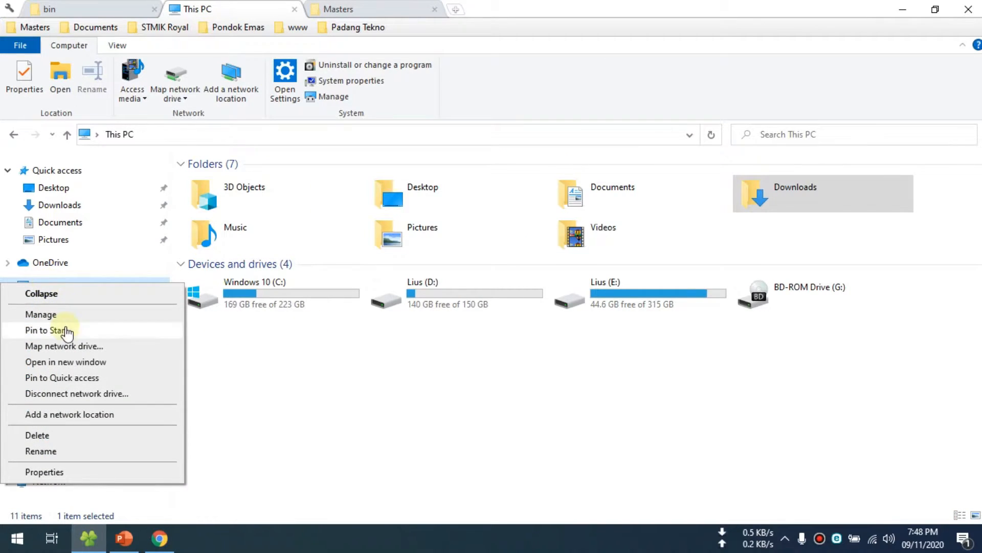
left_click(69, 479)
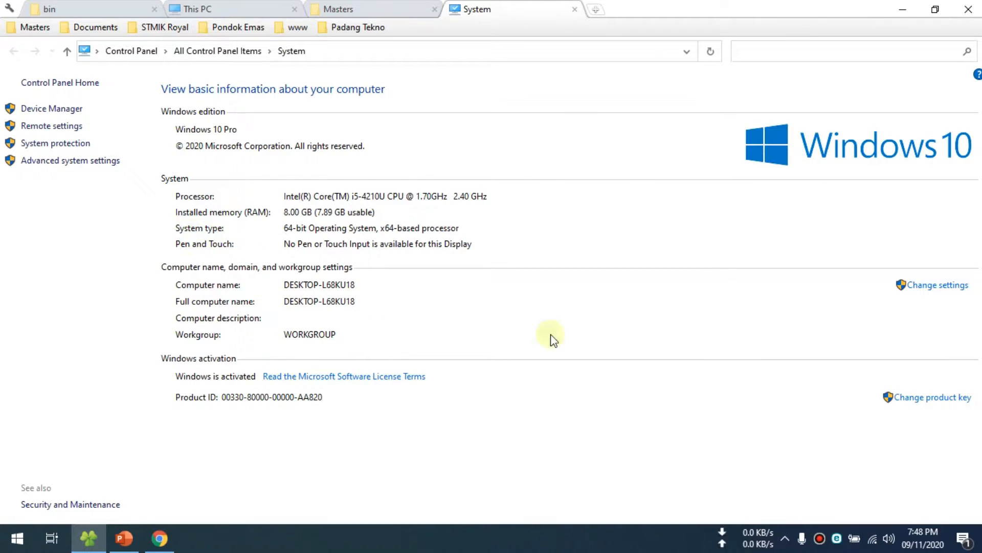
left_click(940, 286)
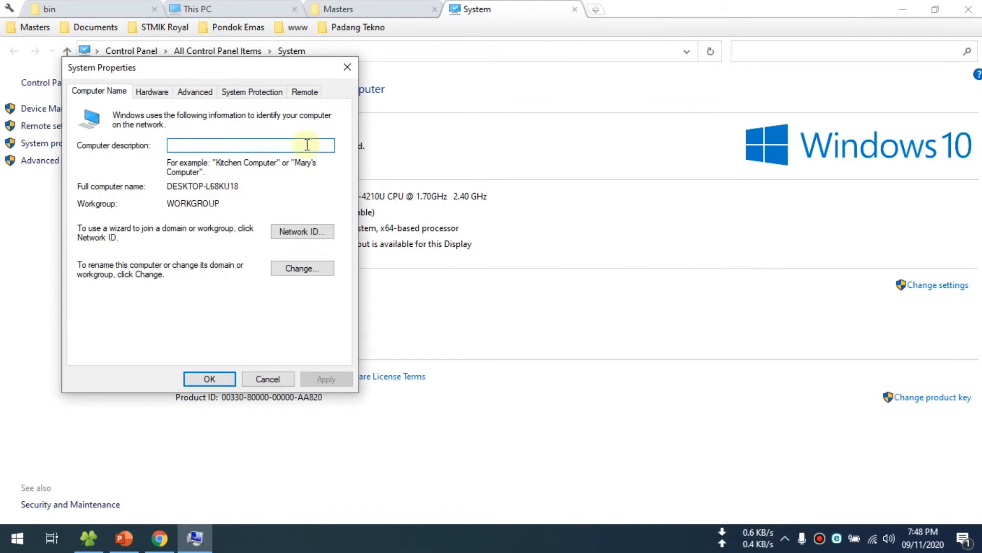
left_click_drag(233, 77, 449, 111)
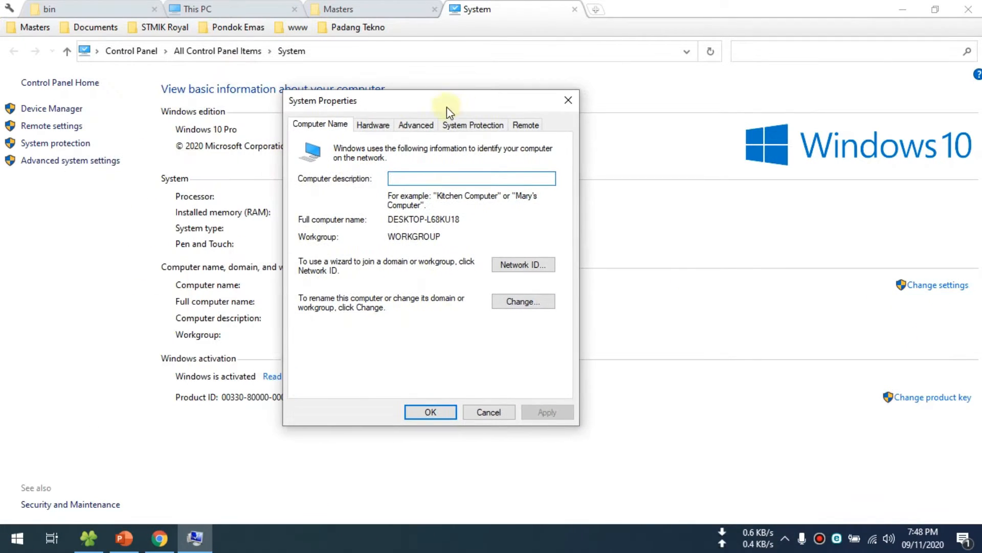
left_click(425, 126)
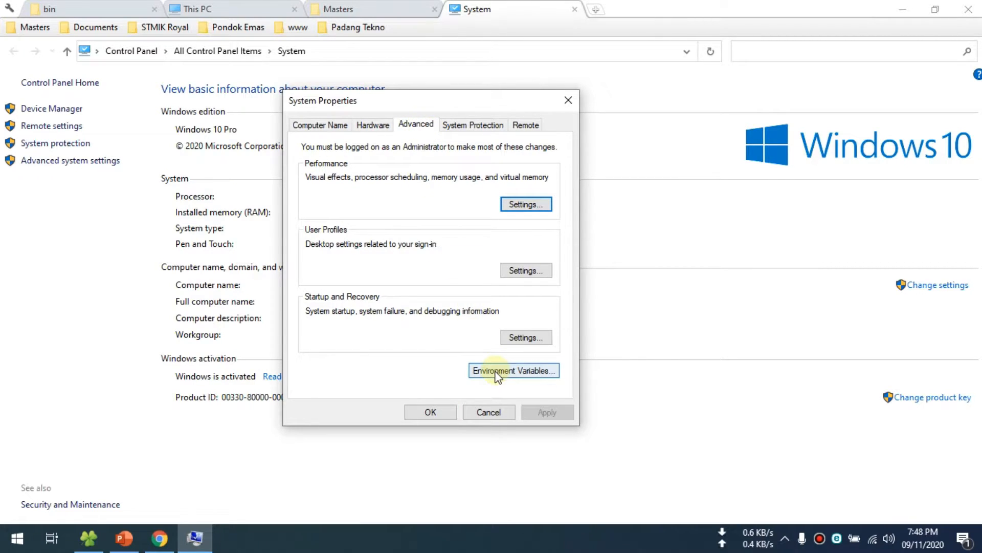
left_click(527, 375)
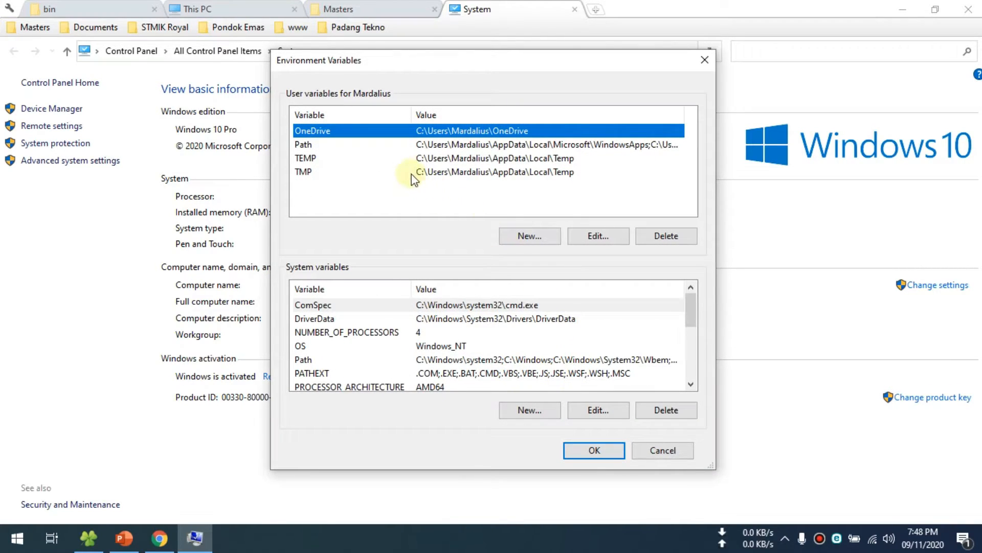
- Add C:\flutter\bin as a new entry in the user variable Path and confirm the edit
left_click(307, 146)
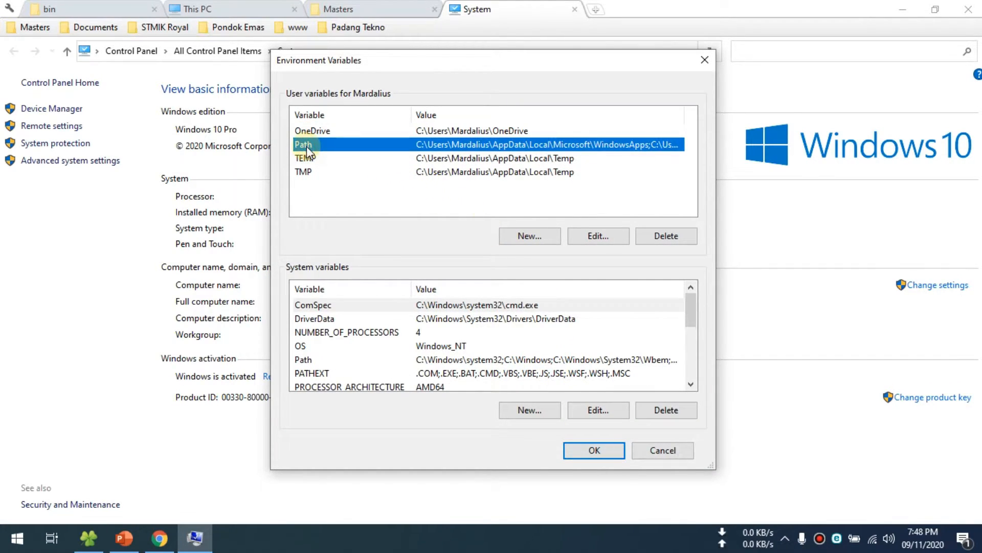
left_click(583, 240)
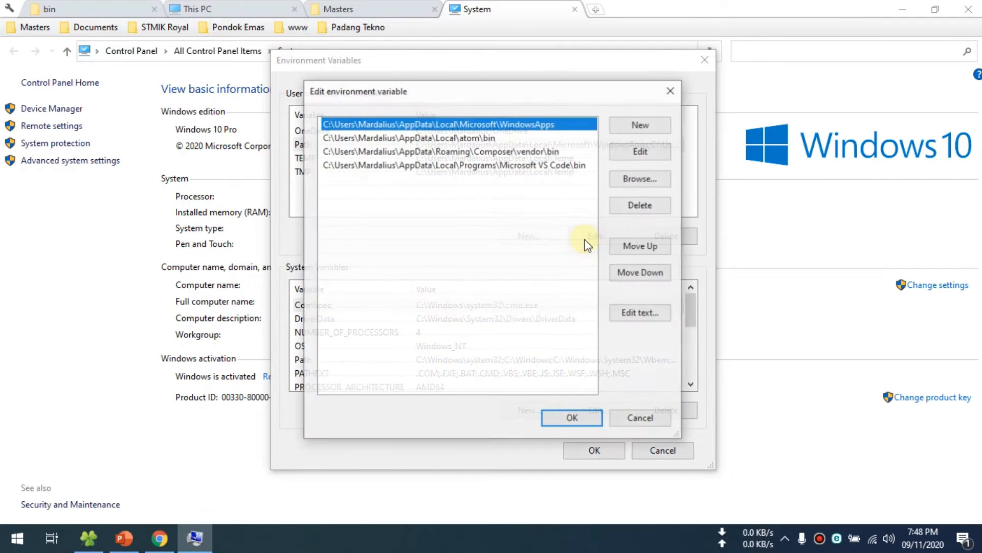
left_click(637, 128)
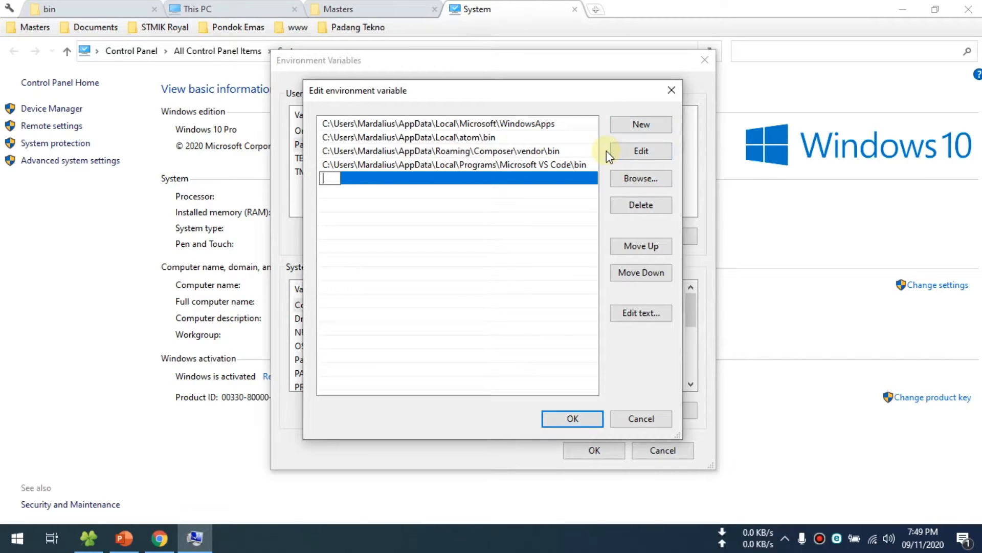
key("ctrl+v")
left_click(396, 196)
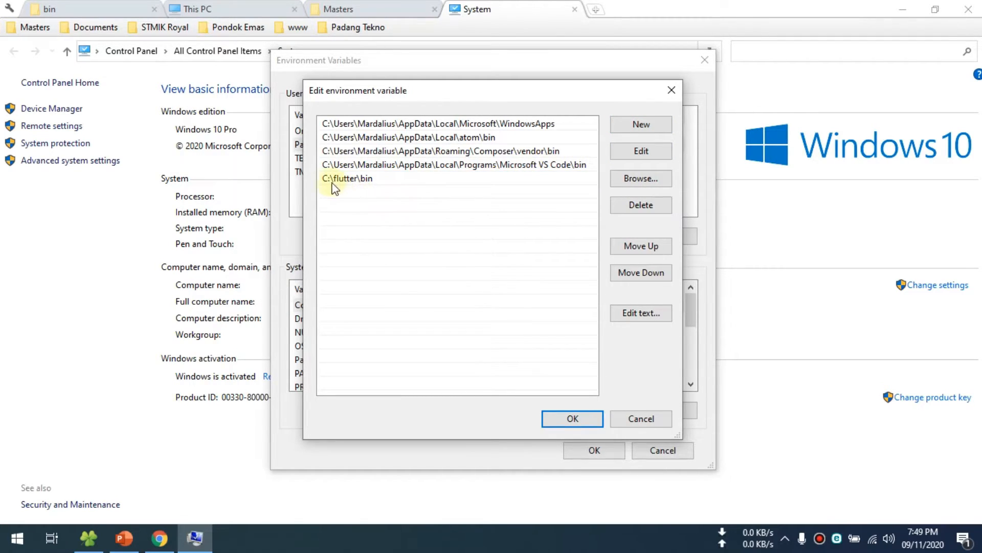
left_click(572, 418)
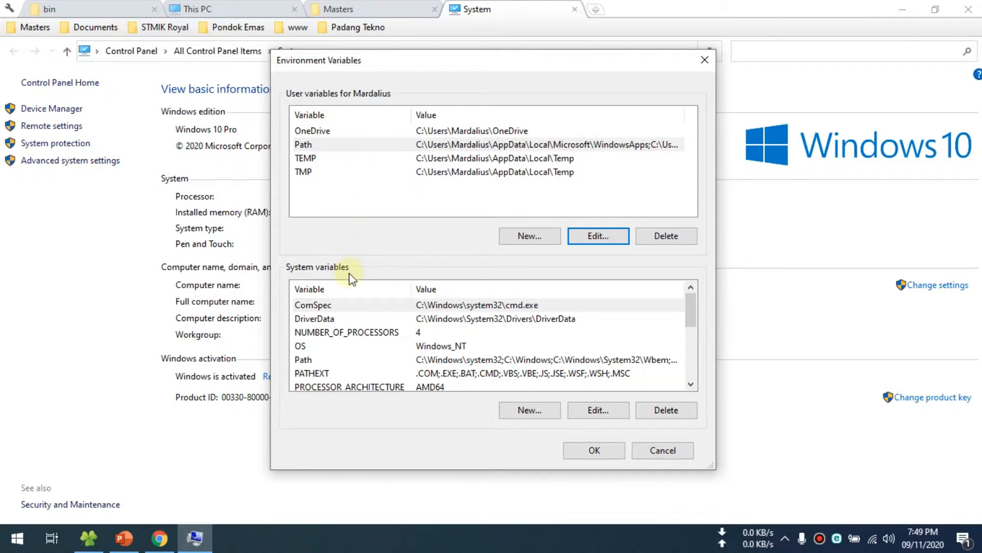
- Add C:\flutter\bin as a new entry in the system variable Path and confirm all open settings dialogs
scroll(351, 342, "down", 1)
left_click(303, 318)
left_click(596, 409)
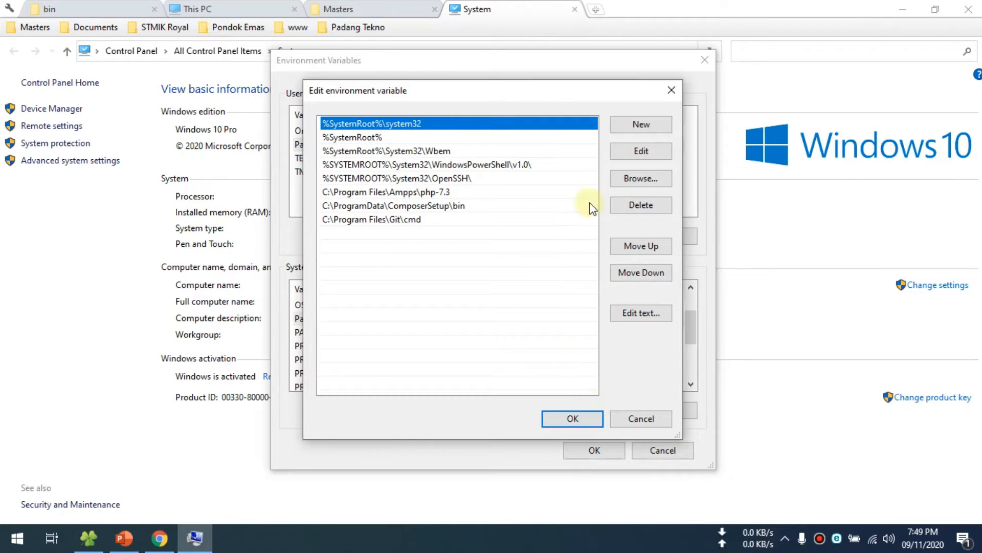
left_click(636, 128)
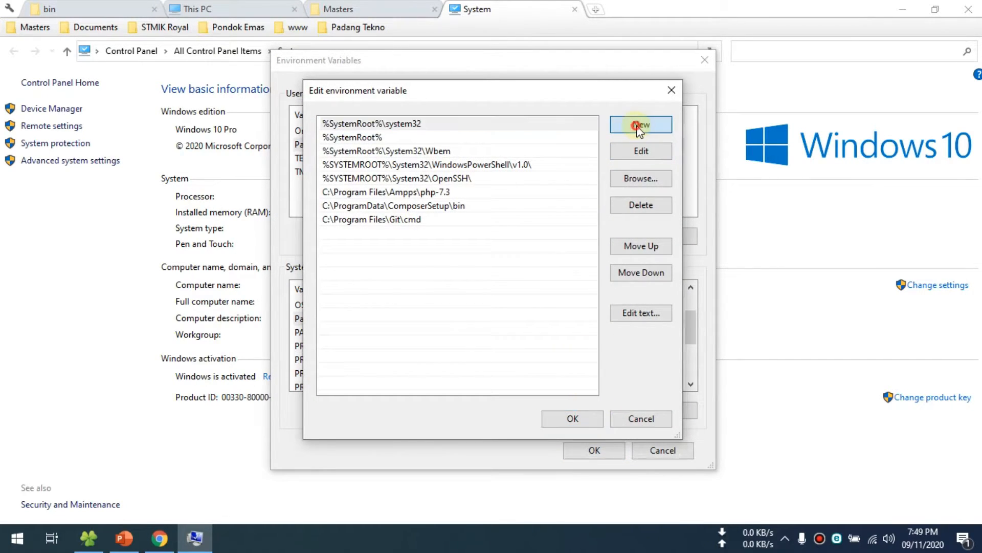
type("C:\\flutter\\bin")
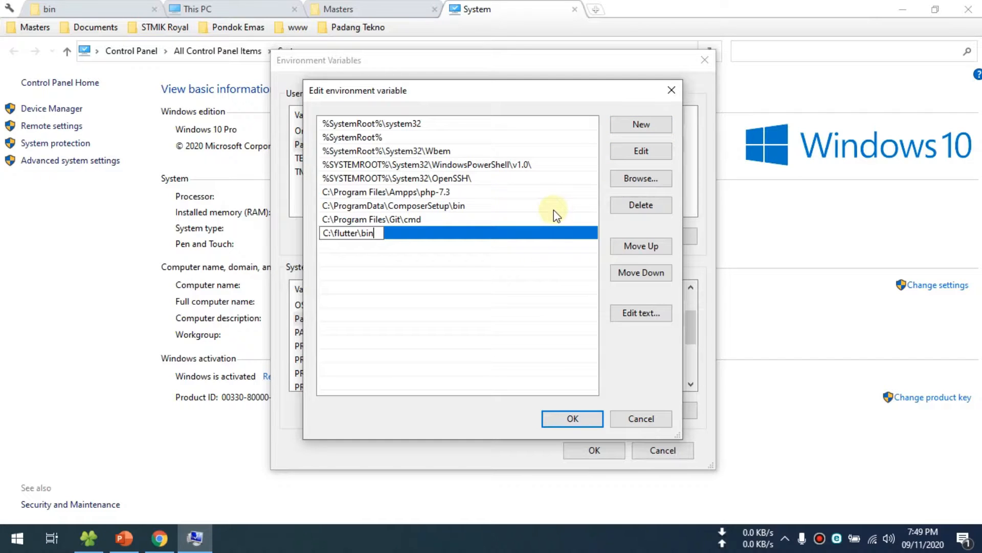
left_click(514, 278)
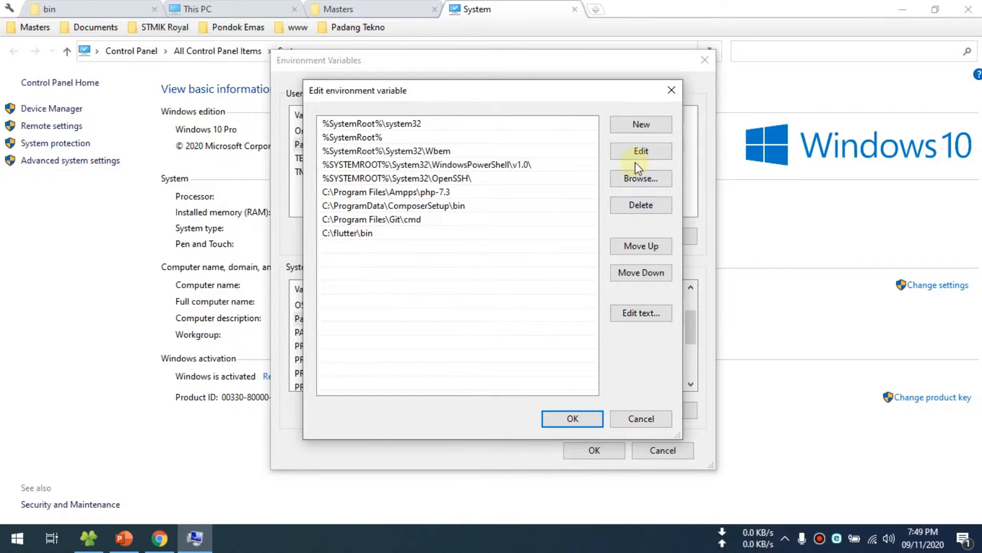
left_click(584, 420)
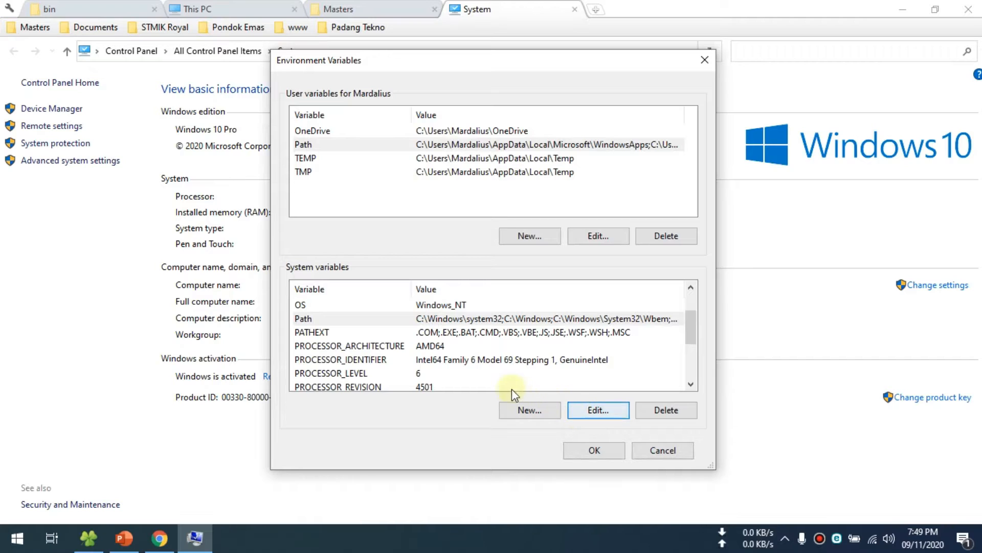
left_click(596, 451)
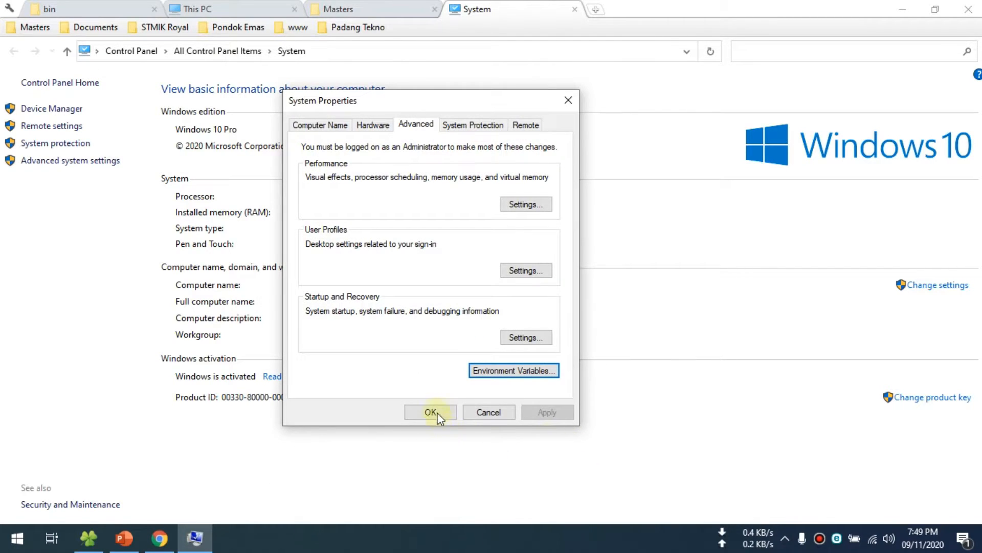
left_click(432, 411)
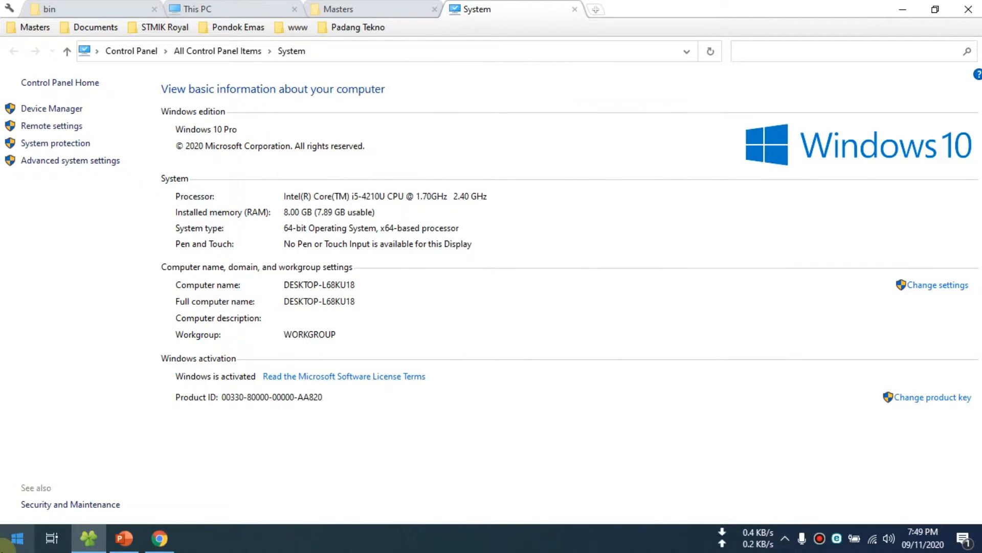
- Go back to the C:\flutter folder, open a Command Prompt and run flutter doctor
left_click(83, 6)
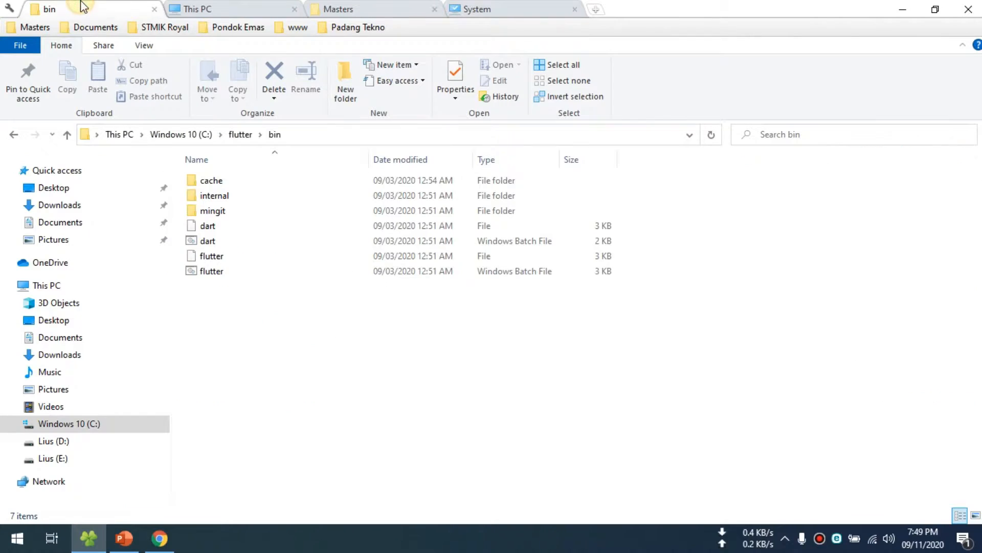
left_click(14, 134)
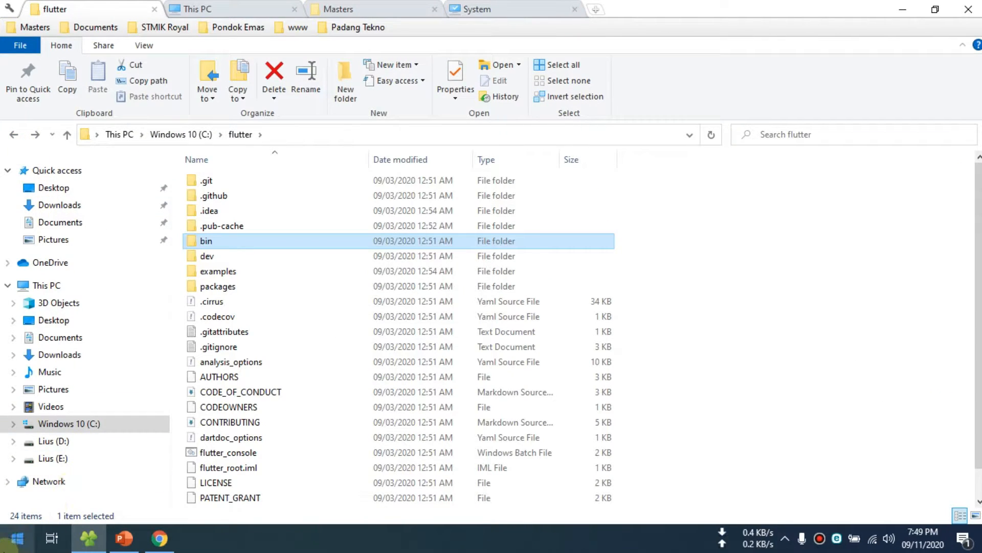
left_click(4, 545)
type("cmd")
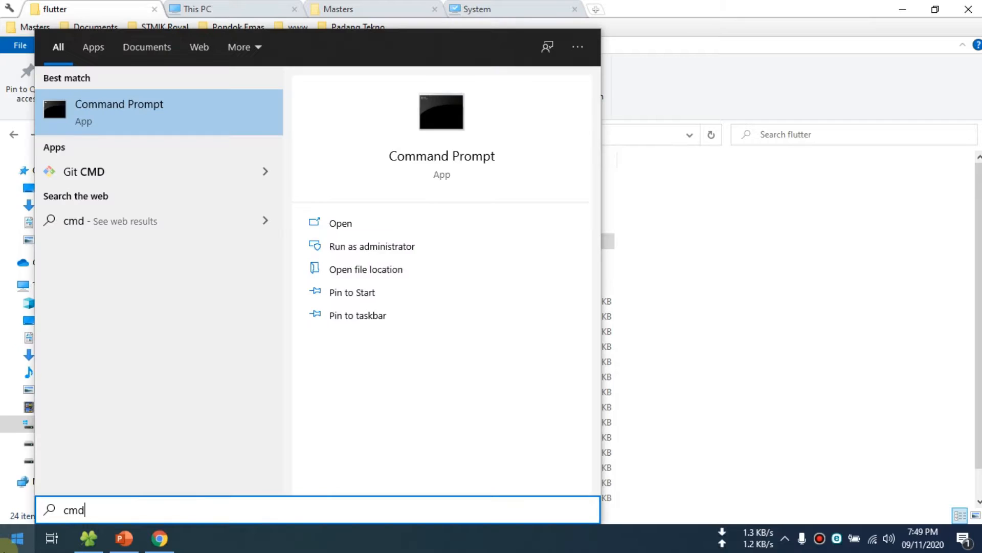
key("Return")
left_click_drag(259, 87, 535, 196)
type("flutter doctor")
key("Return")
left_click_drag(534, 196, 449, 109)
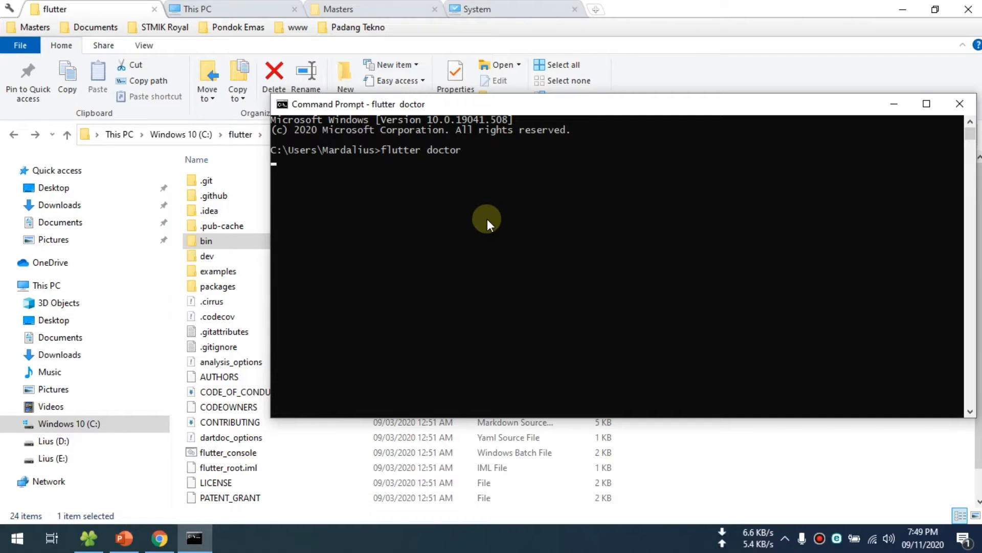
left_click_drag(523, 109, 493, 111)
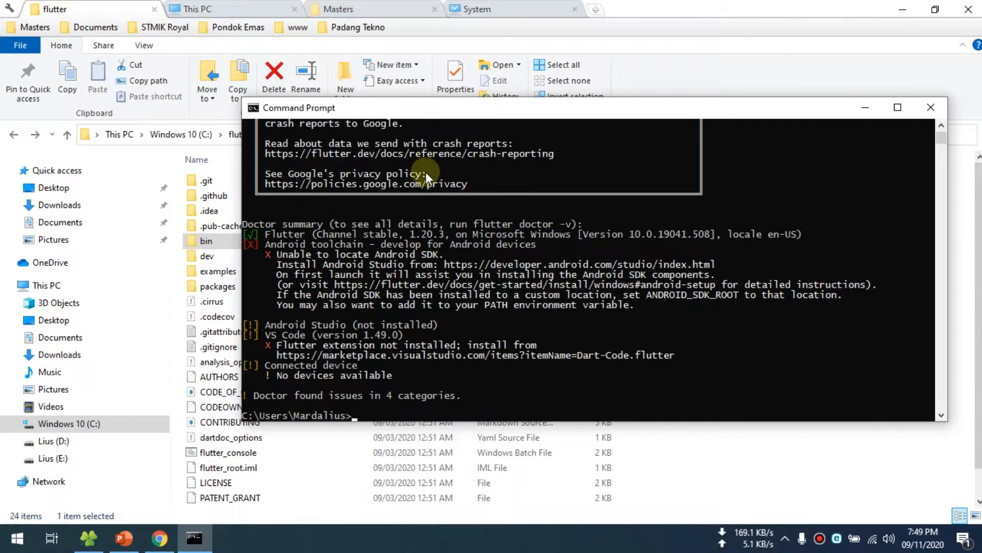
- Examine the flutter doctor summary, including the Android toolchain, Android Studio, VS Code and connected device entries
scroll(426, 171, "up", 8)
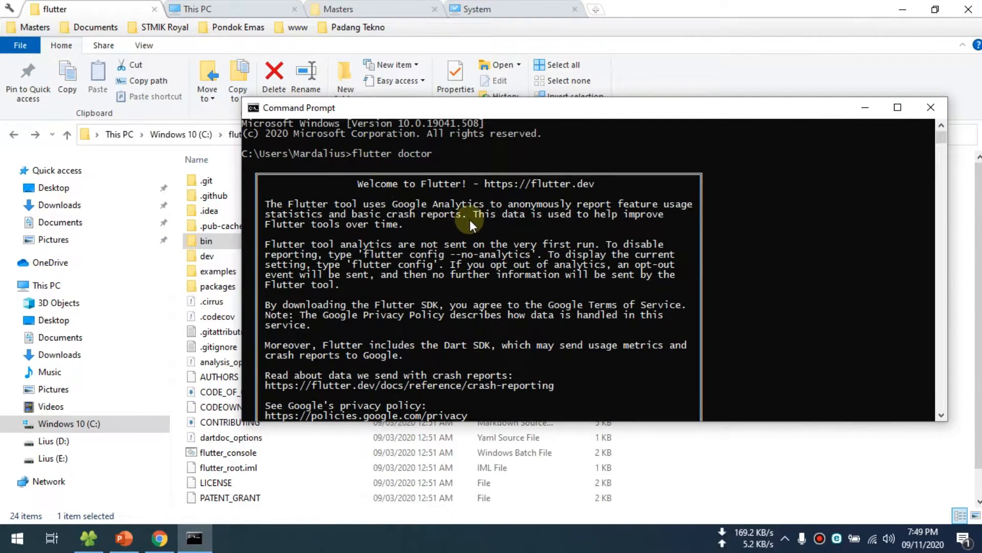
scroll(469, 219, "down", 8)
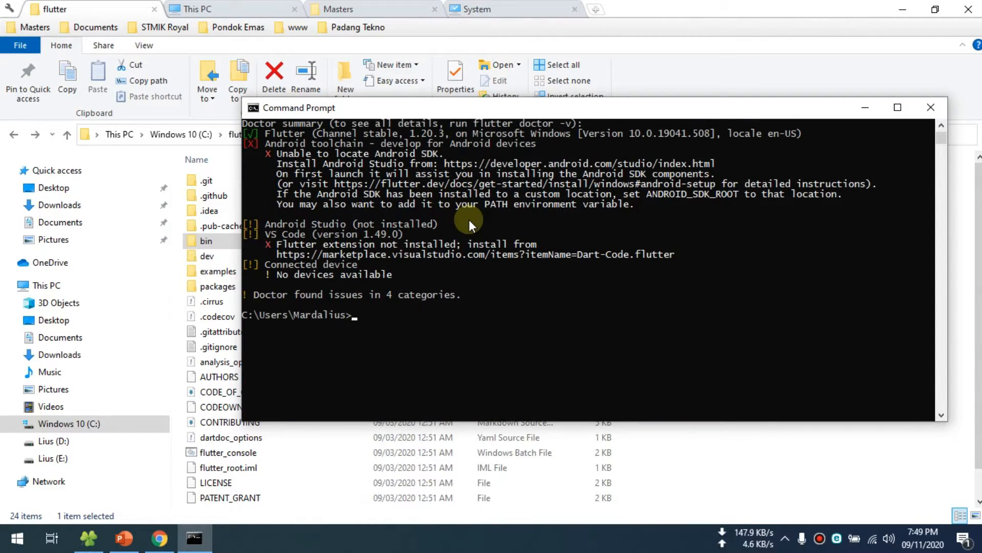
scroll(469, 220, "up", 2)
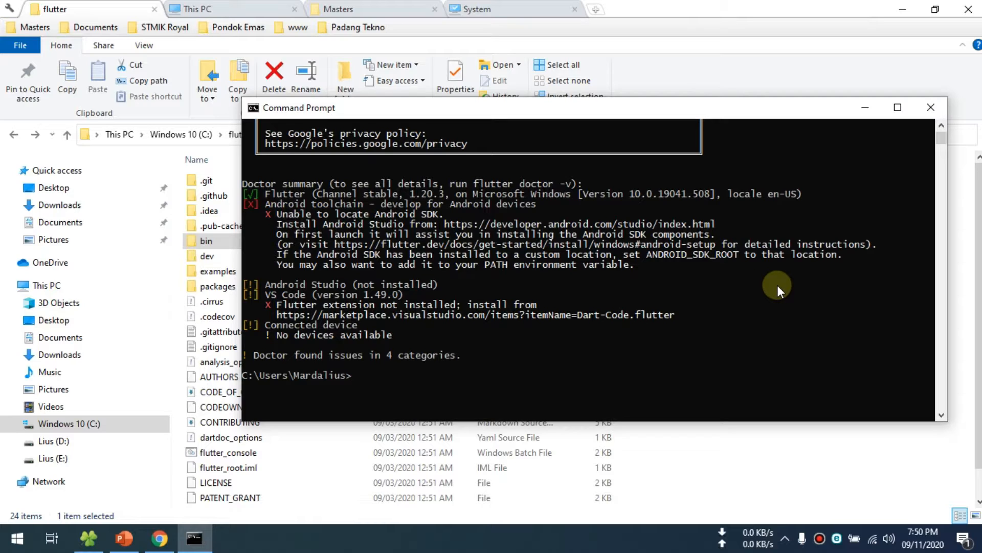
left_click(287, 204)
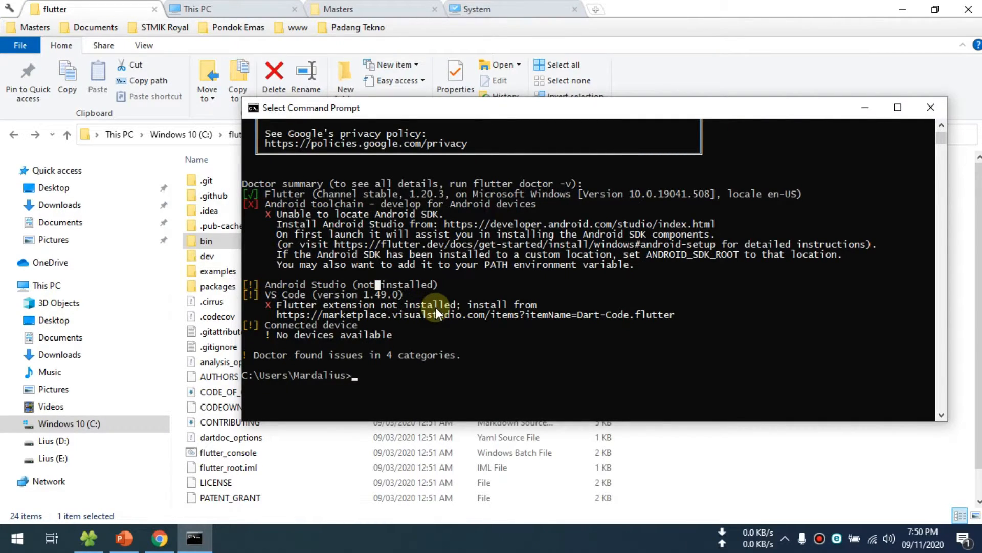
left_click(308, 234)
left_click_drag(249, 326, 396, 344)
left_click(394, 378)
left_click(361, 336)
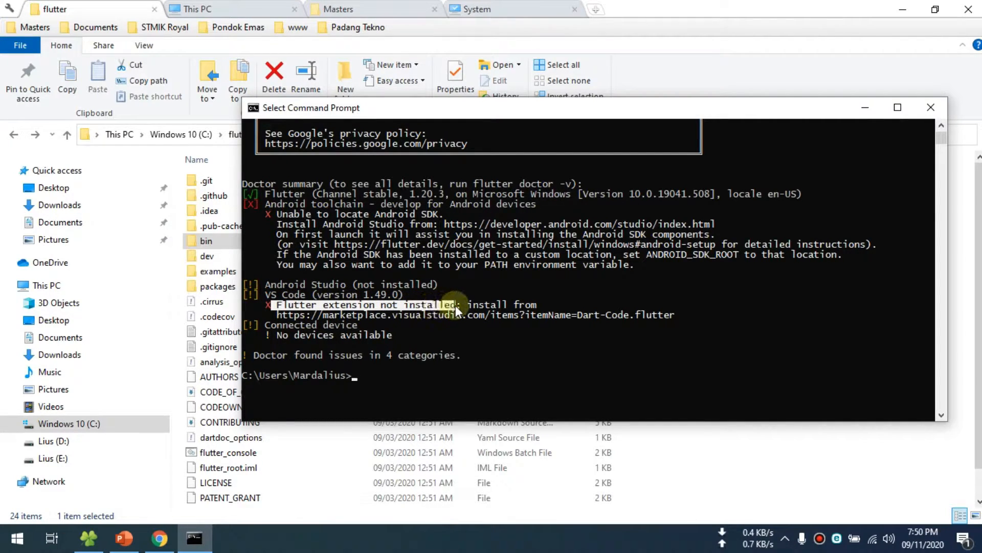
left_click(500, 337)
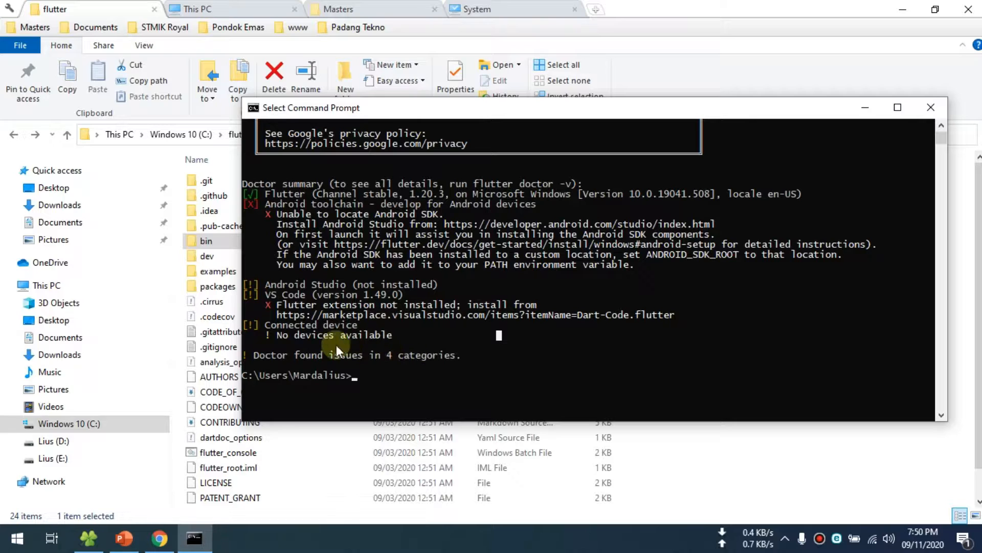
- Find Visual Studio Code among the installed apps and pin it to Start
left_click(17, 538)
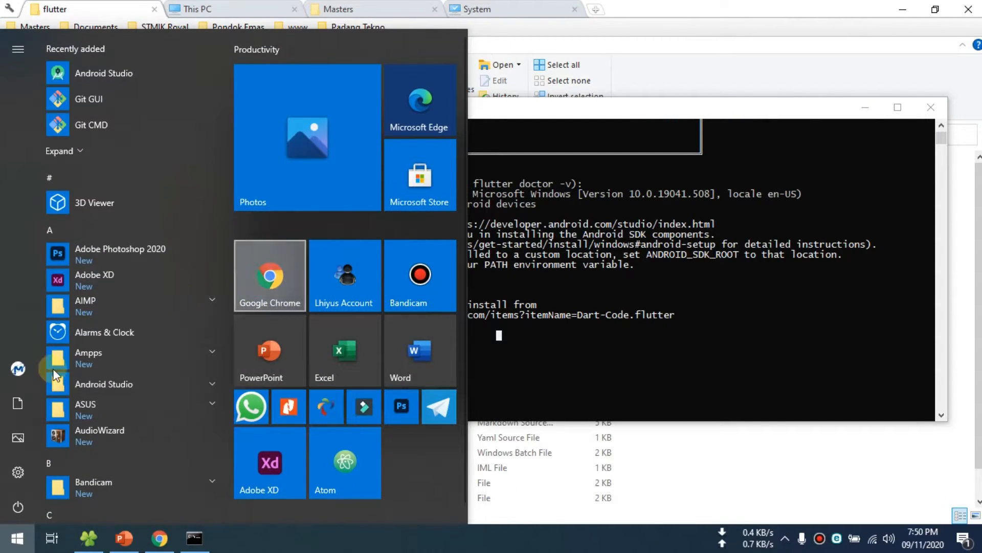
scroll(134, 274, "down", 1)
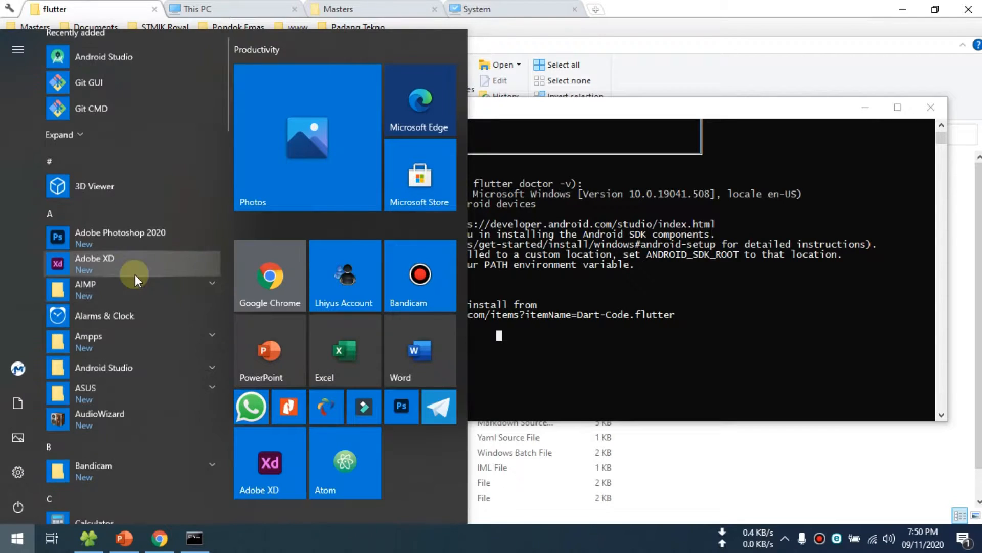
scroll(134, 274, "down", 8)
scroll(132, 242, "down", 15)
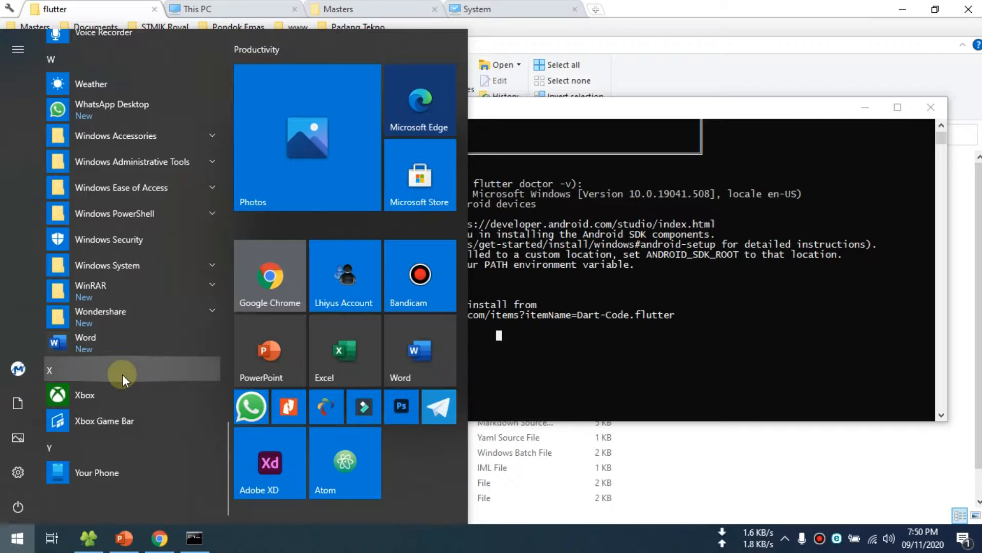
scroll(122, 373, "up", 8)
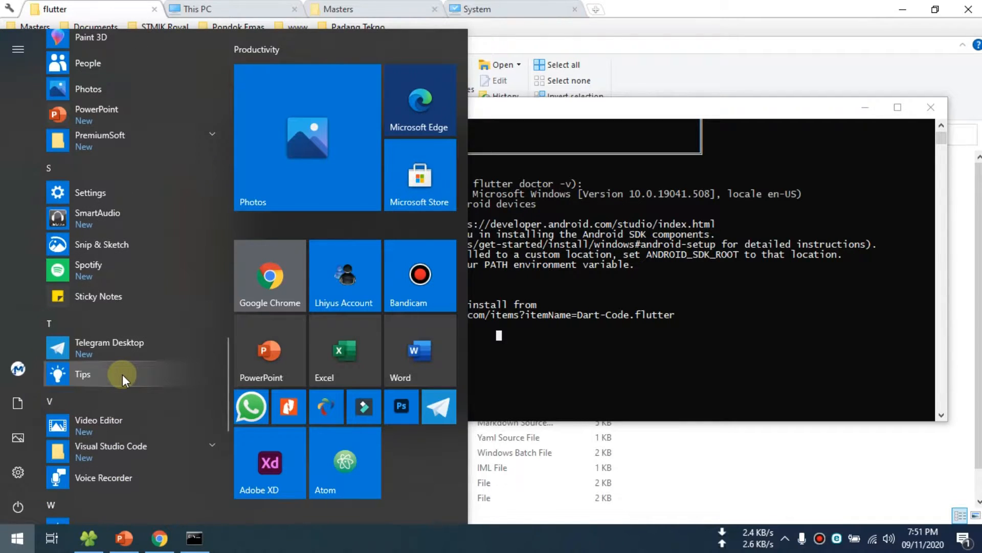
type("cod")
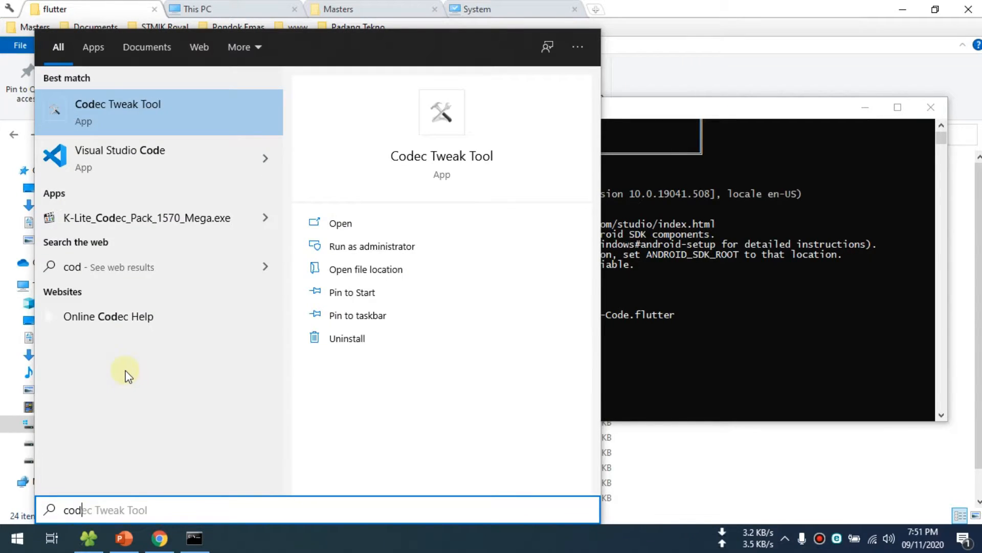
right_click(143, 151)
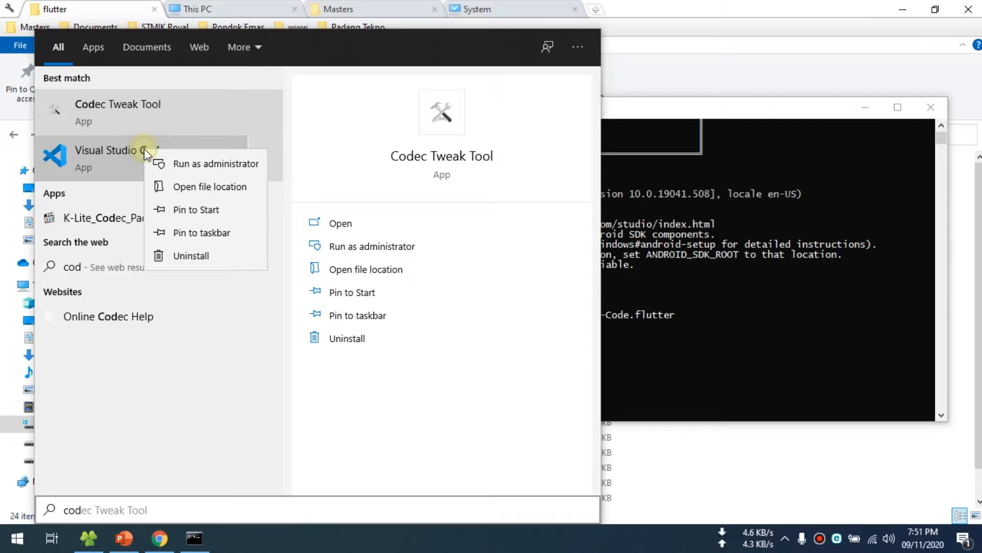
left_click(197, 210)
- Launch Visual Studio Code, maximize its window and dismiss the usage-data notification
left_click(18, 537)
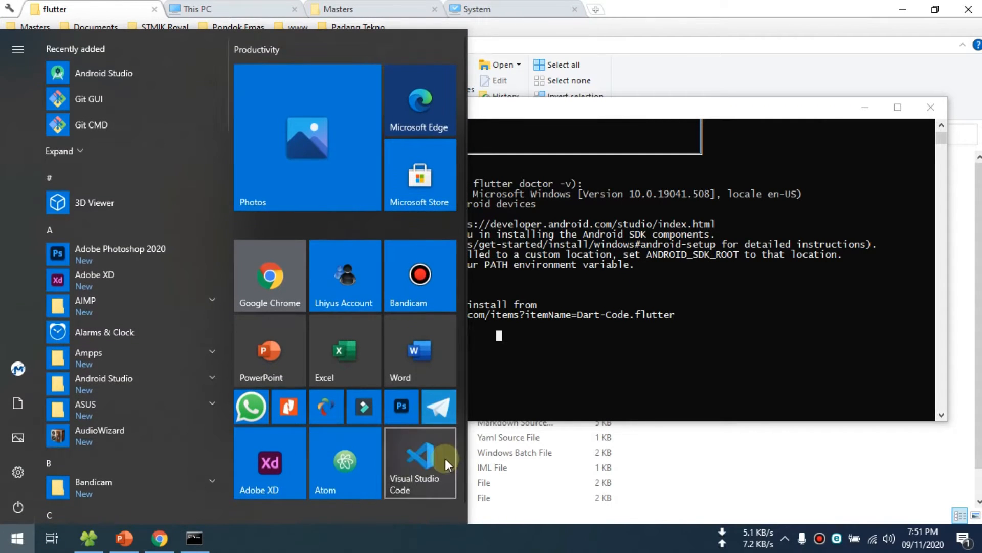
scroll(442, 459, "down", 1)
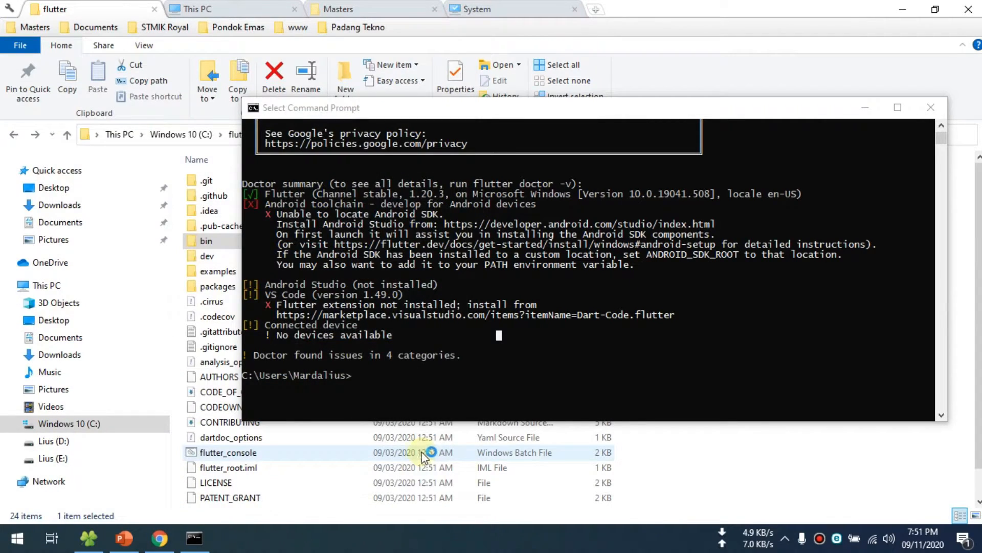
left_click_drag(444, 116, 351, 81)
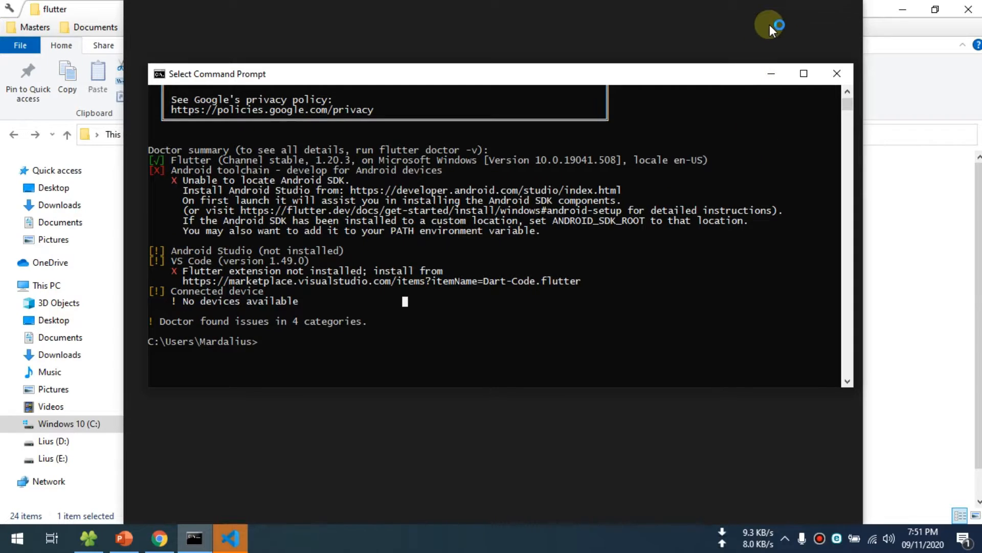
left_click(816, 14)
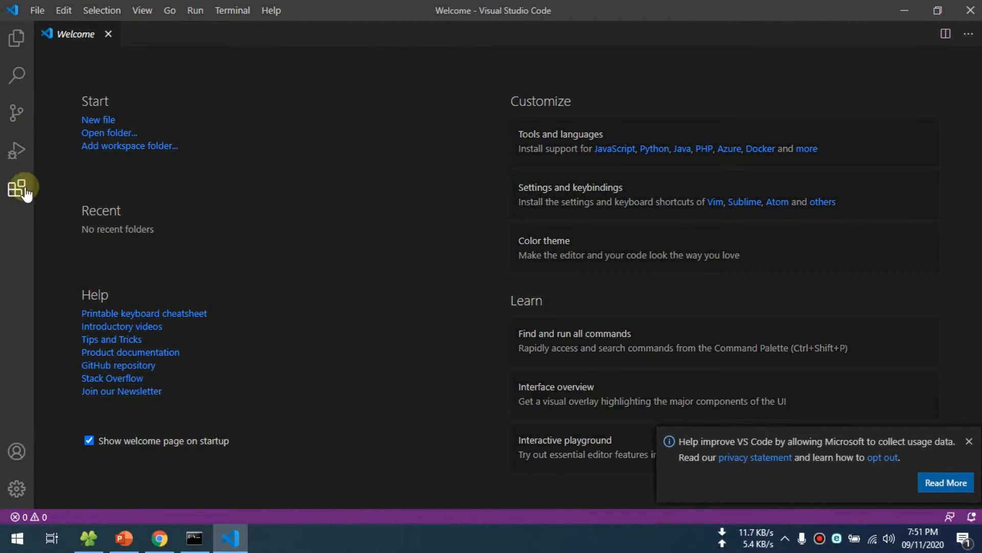
left_click(969, 441)
- Recheck the flutter doctor report, then search the VS Code extensions for dart and install the Dart extension by Dart Code
left_click(194, 538)
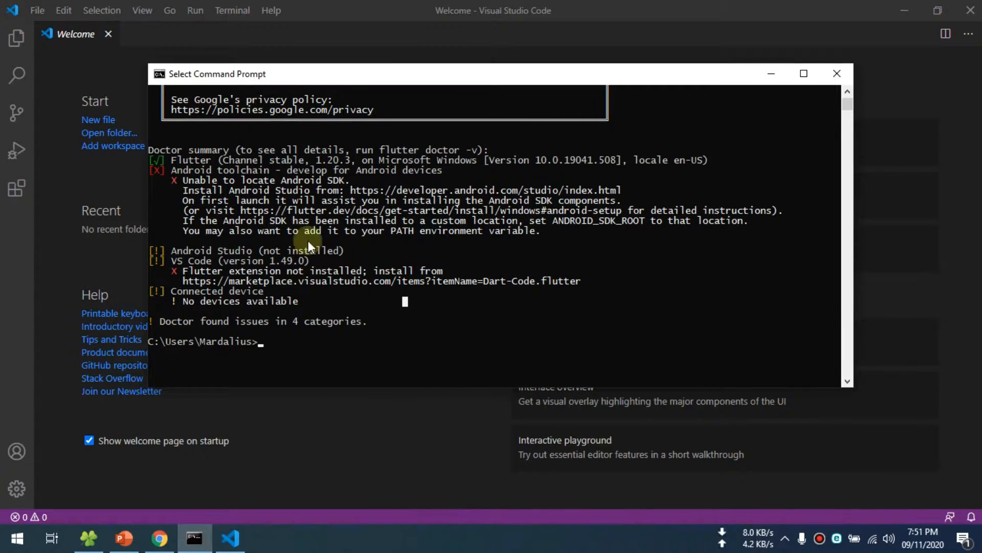
left_click_drag(332, 75, 472, 96)
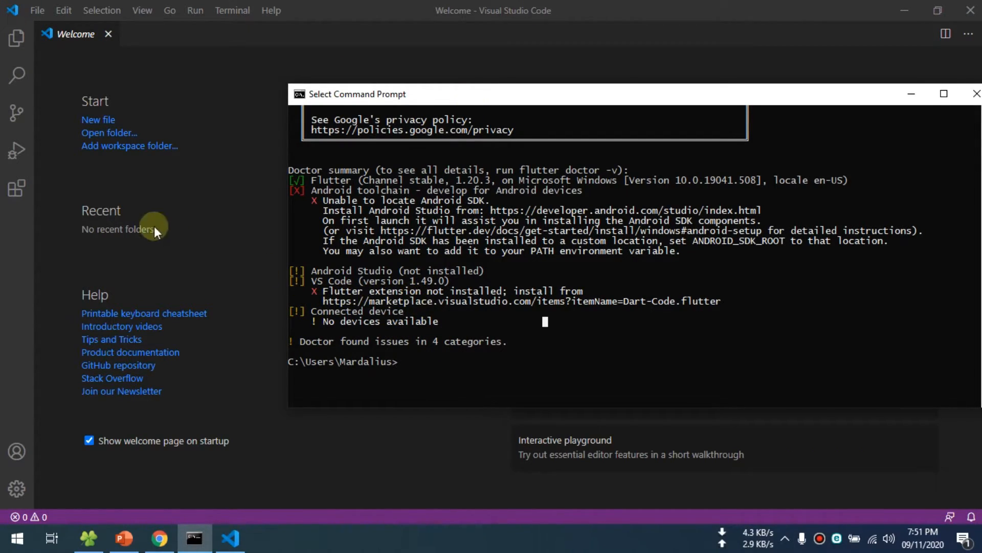
left_click(18, 198)
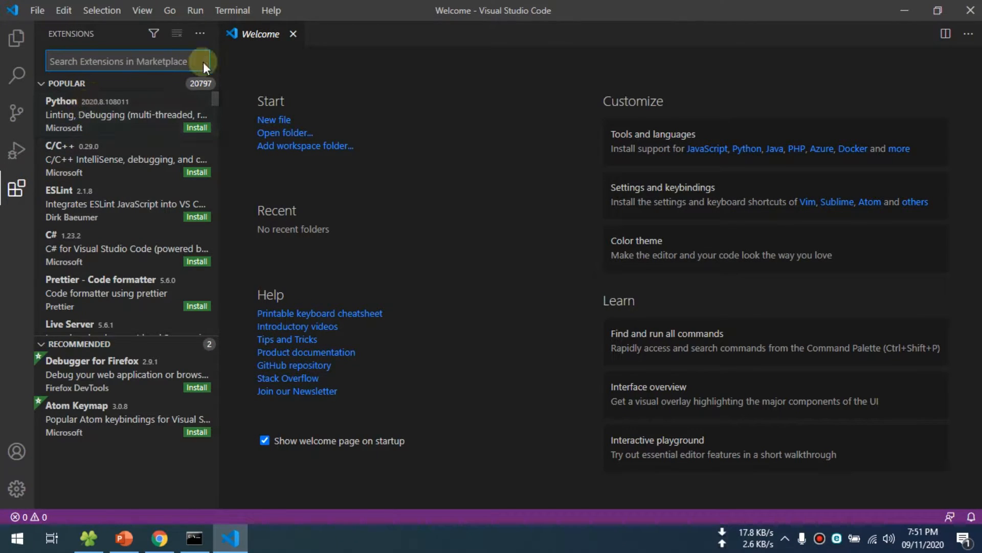
left_click_drag(219, 63, 332, 61)
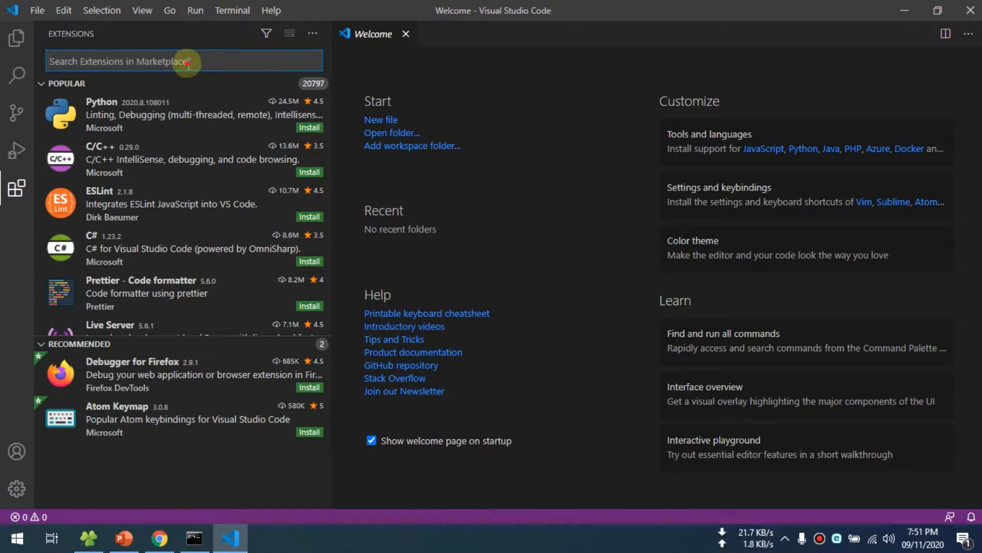
type("dart")
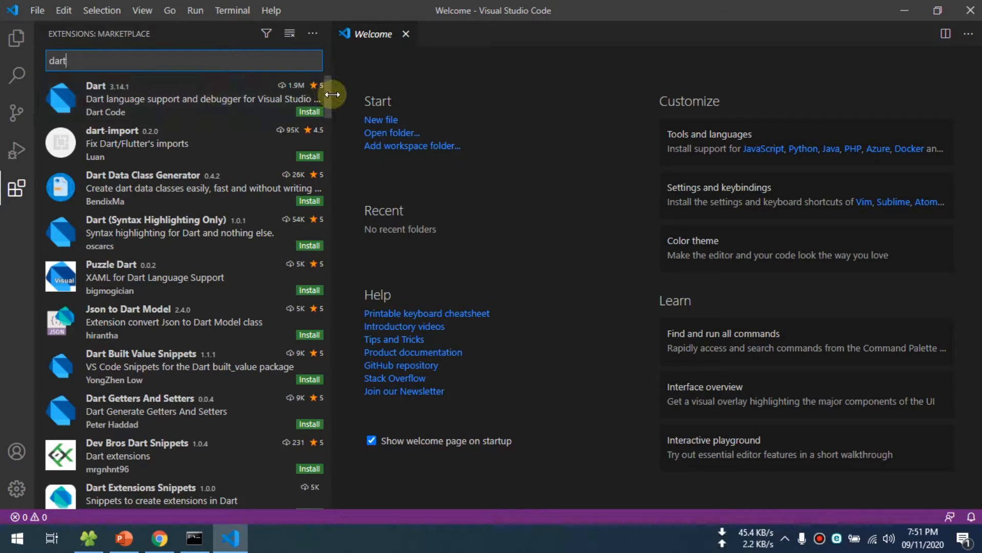
left_click_drag(333, 94, 392, 95)
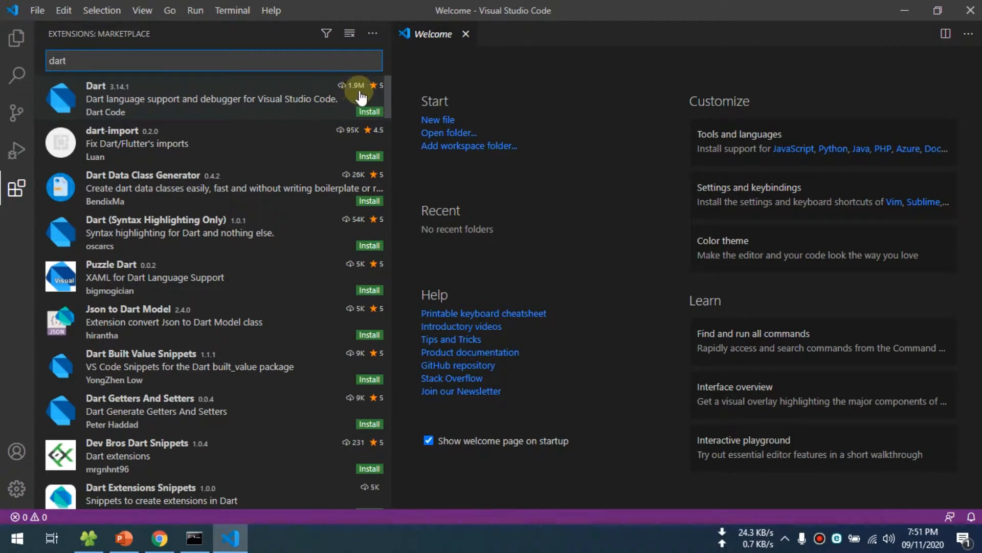
left_click(369, 113)
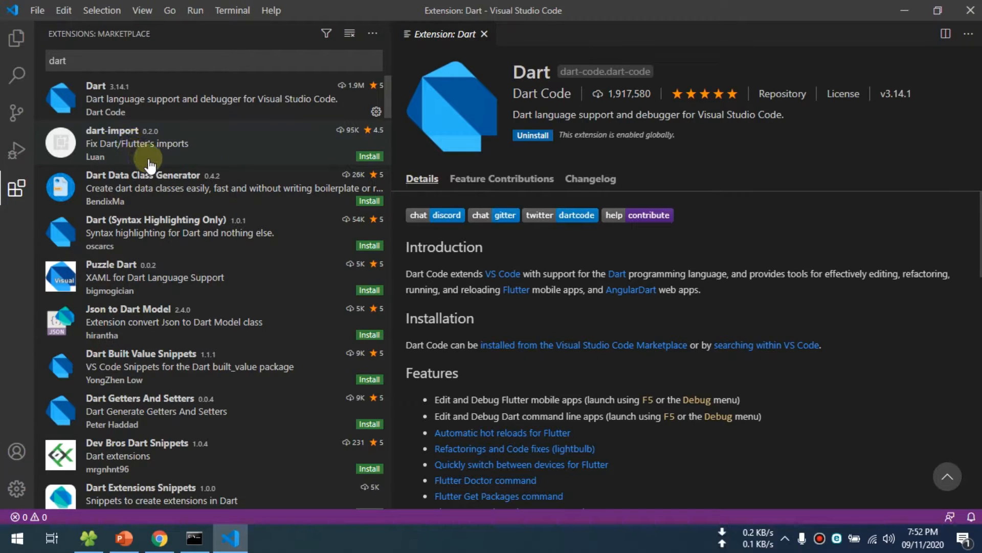
- Install the dart-import, Dart (Syntax Highlighting Only) and Dart Data Class Generator extensions from the dart search results
left_click(370, 157)
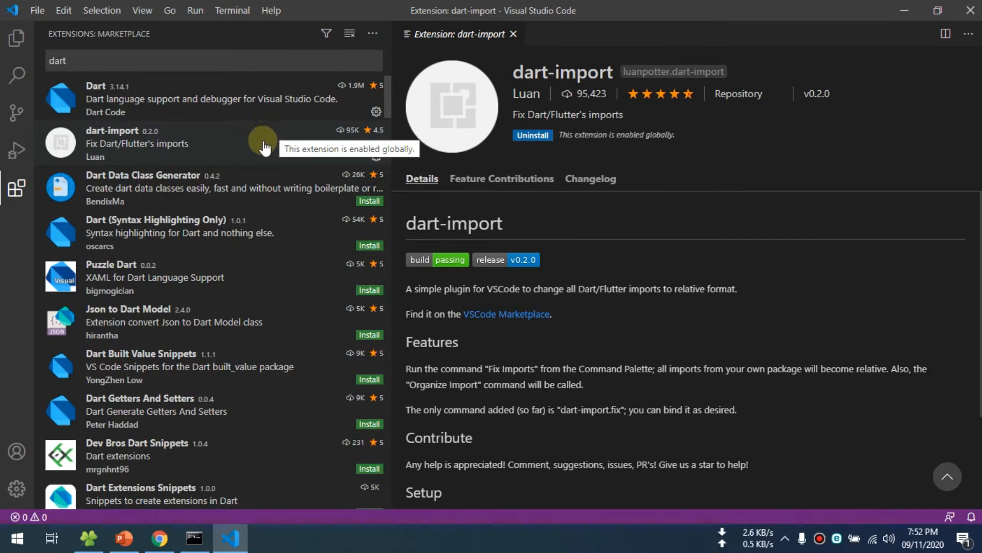
scroll(258, 156, "down", 1)
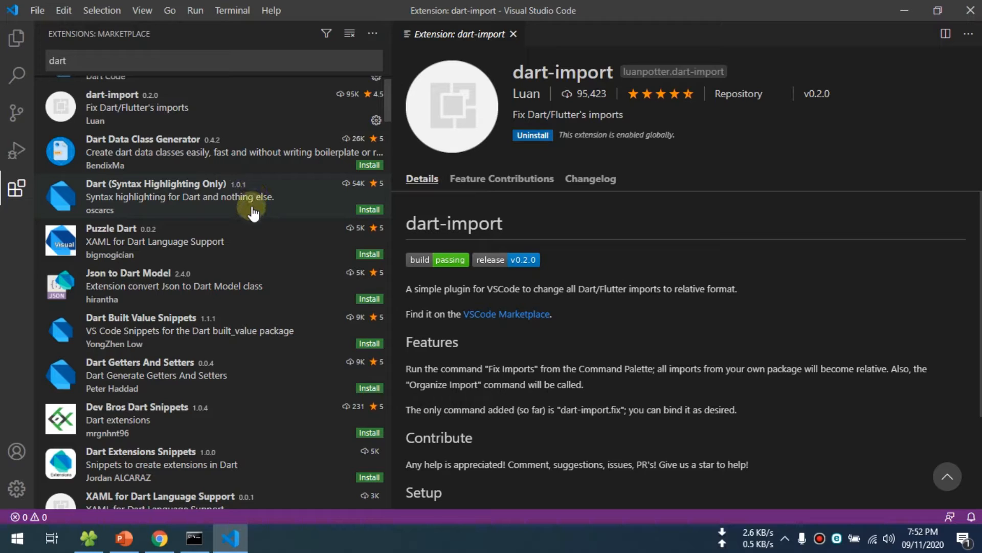
scroll(249, 212, "up", 1)
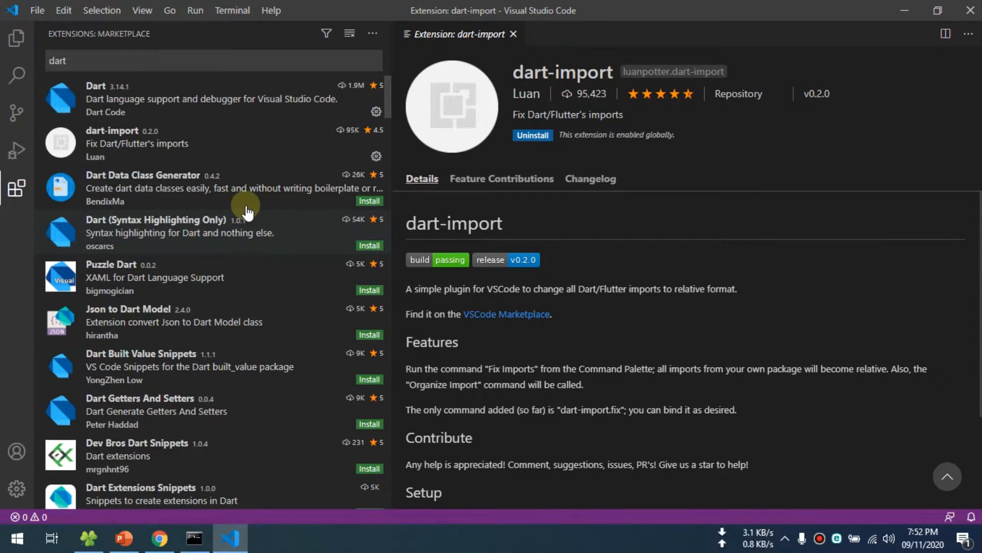
left_click(370, 246)
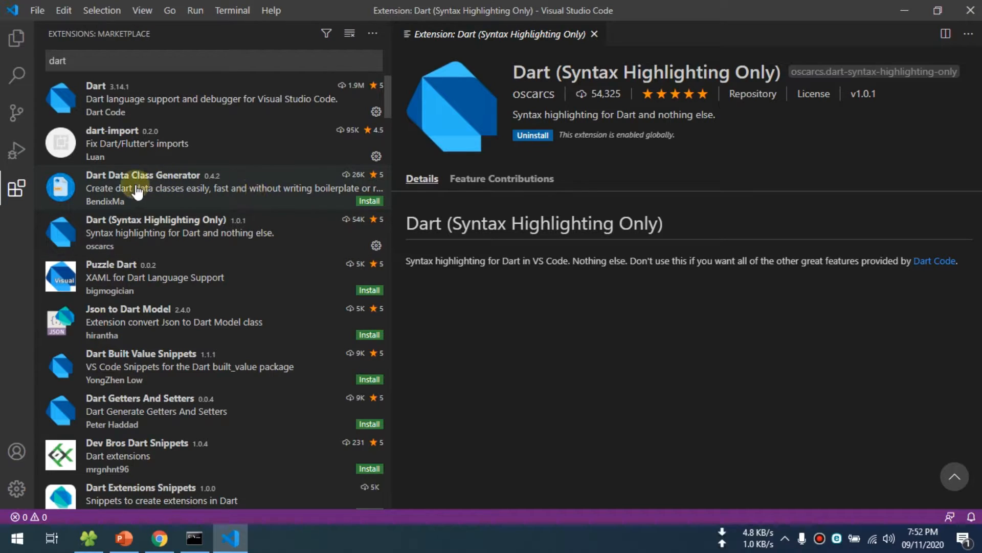
left_click(370, 202)
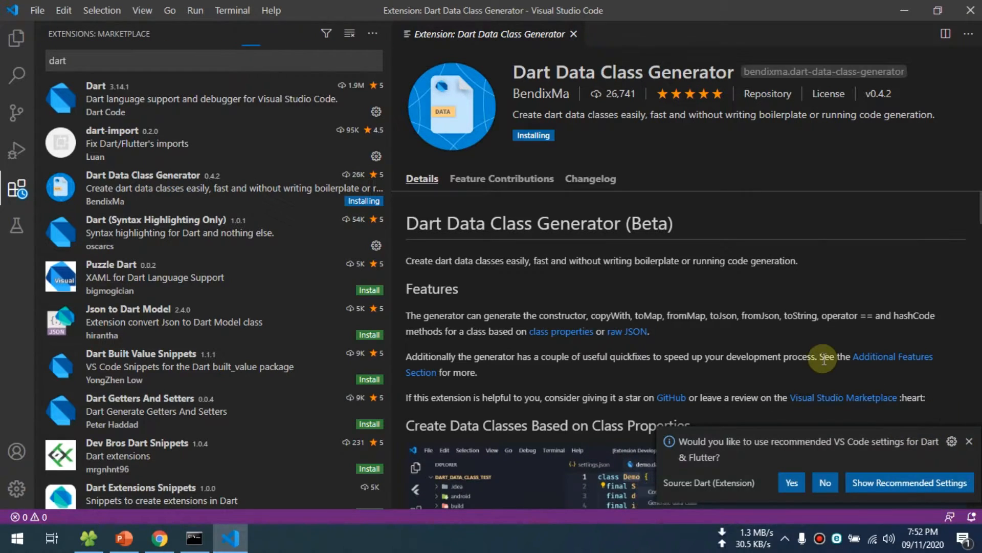
scroll(685, 307, "down", 3)
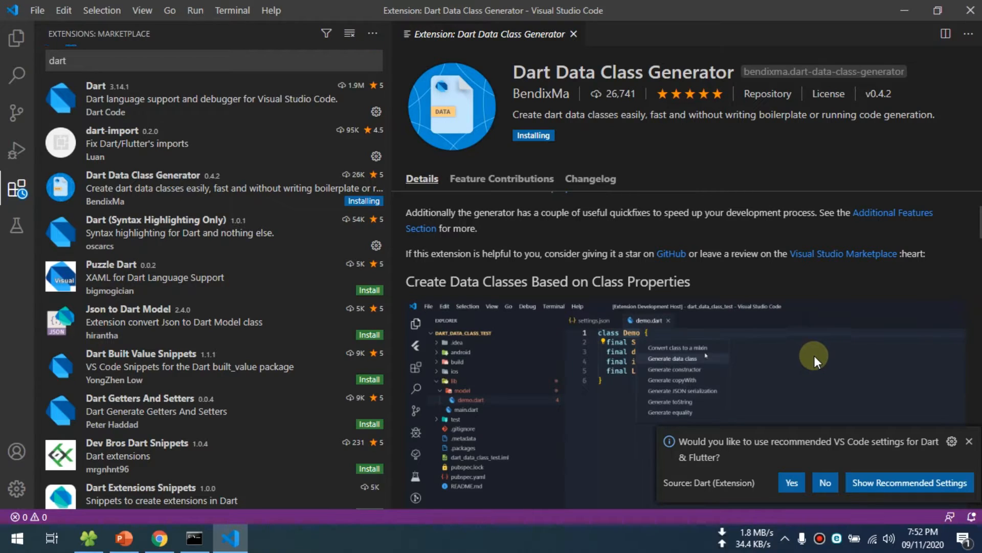
scroll(477, 292, "up", 3)
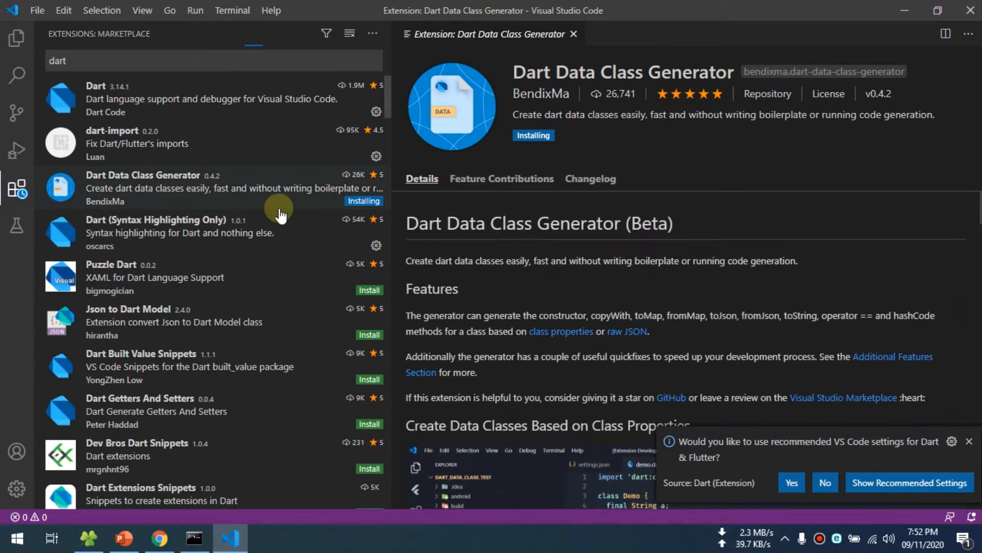
- Accept the recommended VS Code settings for Dart & Flutter, then review the resulting settings.json file and close it
left_click(789, 484)
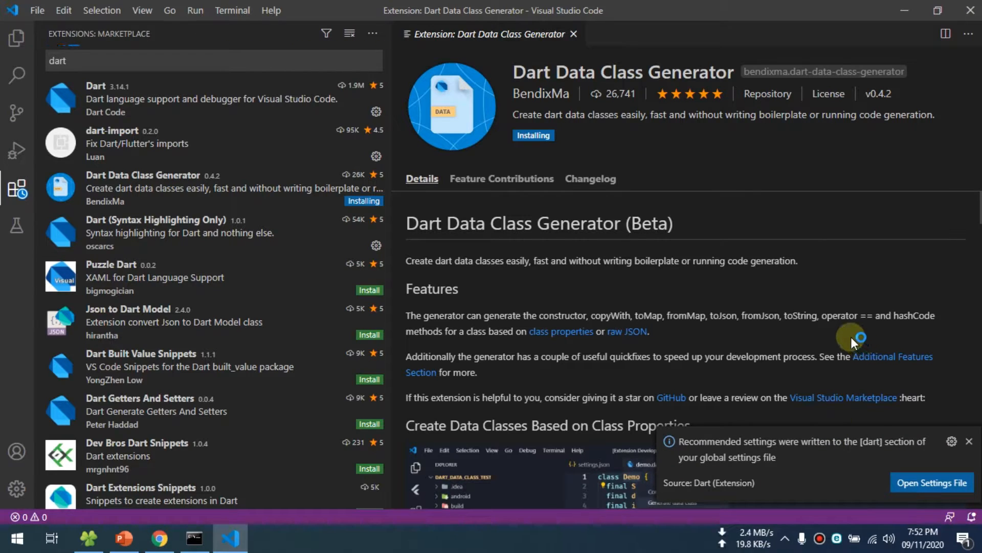
left_click(927, 484)
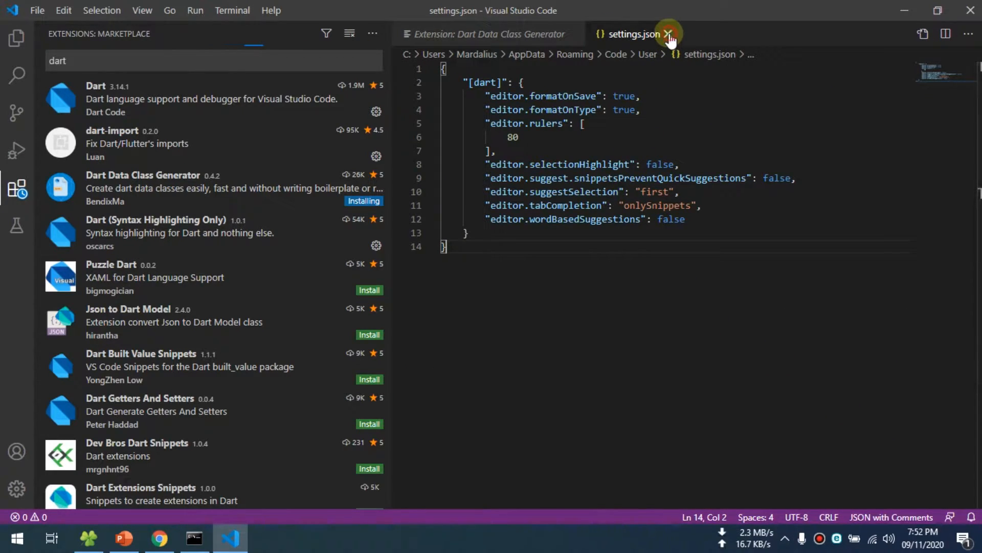
left_click(668, 34)
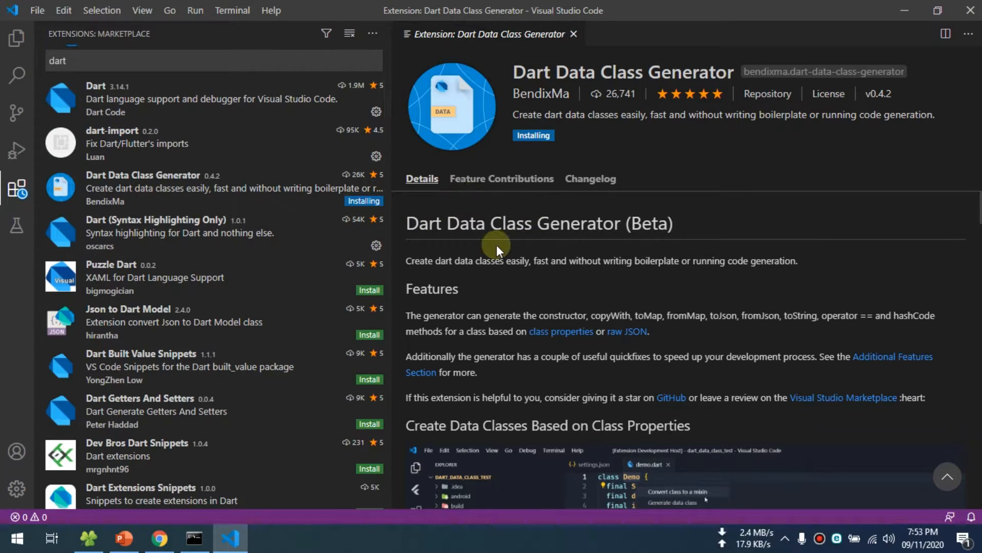
- Check the installed Dart extensions' pages, then search the marketplace for flutter and install the Flutter extension by Dart Code
left_click(103, 60)
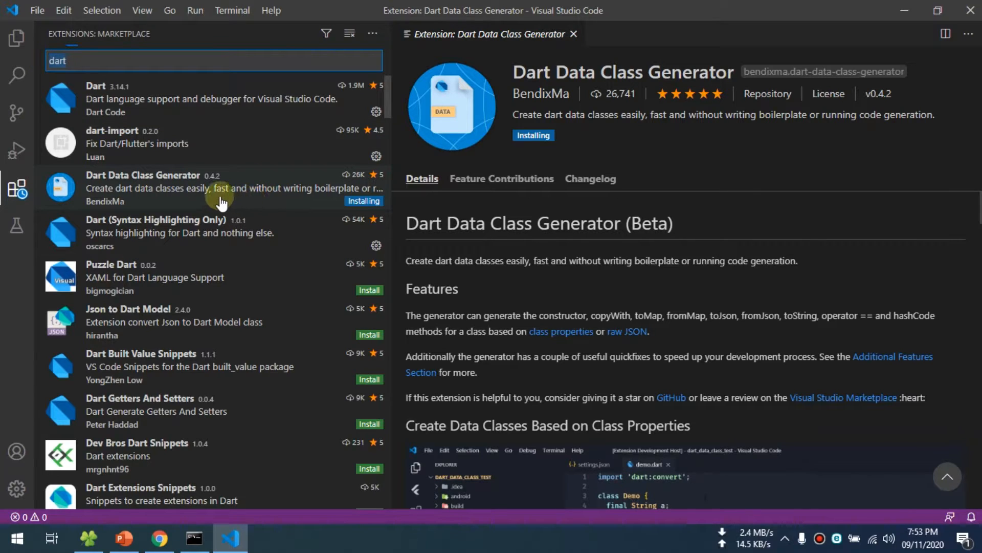
left_click(228, 198)
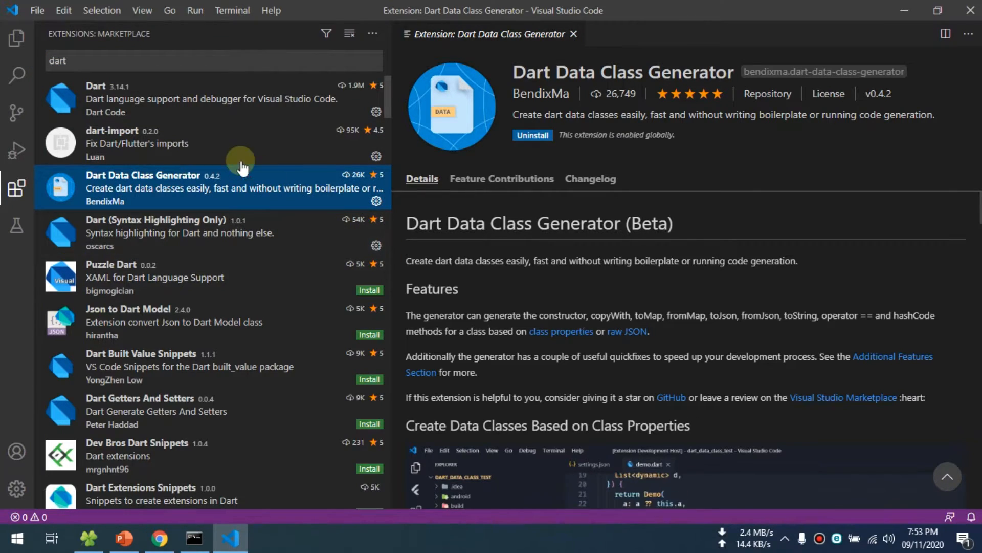
left_click(240, 145)
left_click(272, 193)
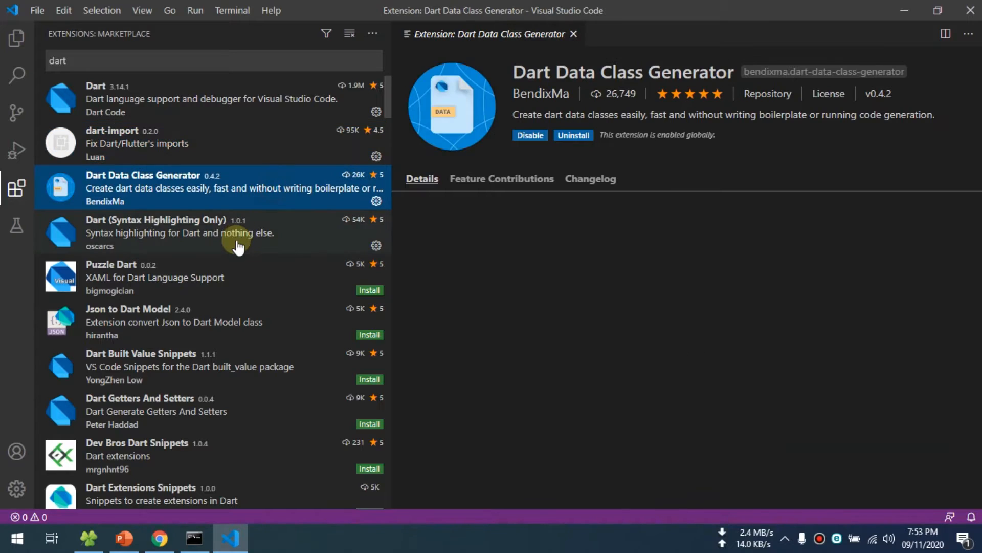
left_click(240, 235)
left_click_drag(164, 61, 35, 60)
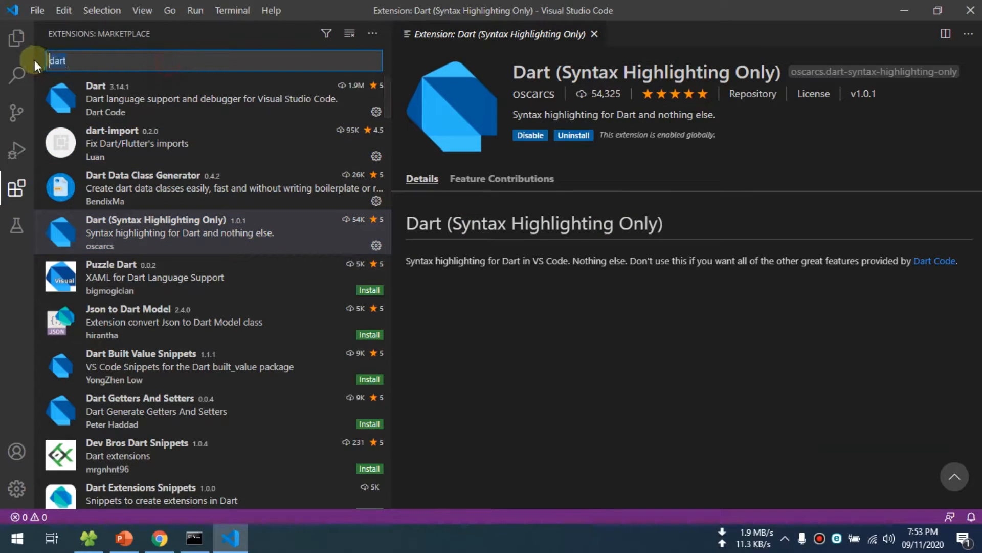
type("flutter")
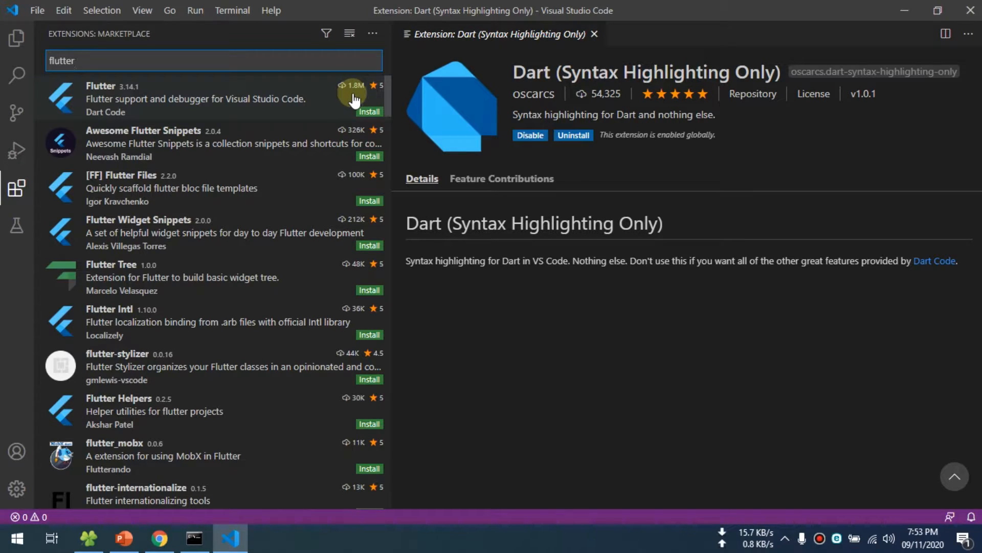
left_click(369, 113)
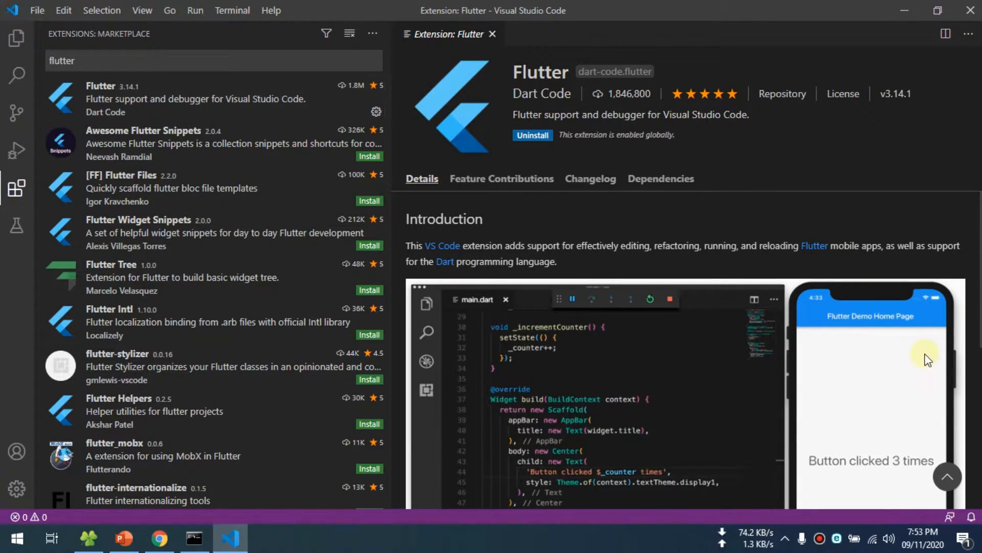
scroll(900, 354, "down", 3)
scroll(893, 355, "up", 2)
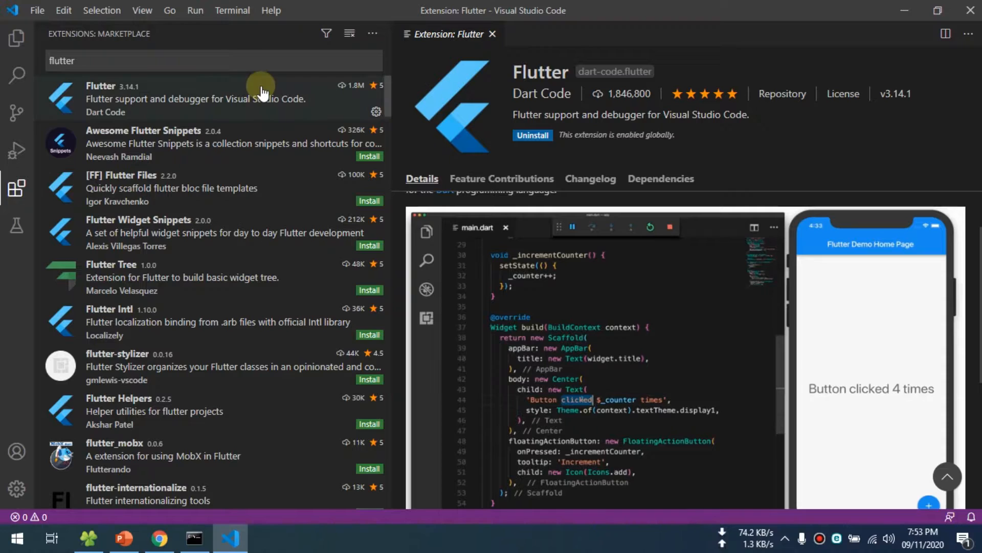
left_click(214, 105)
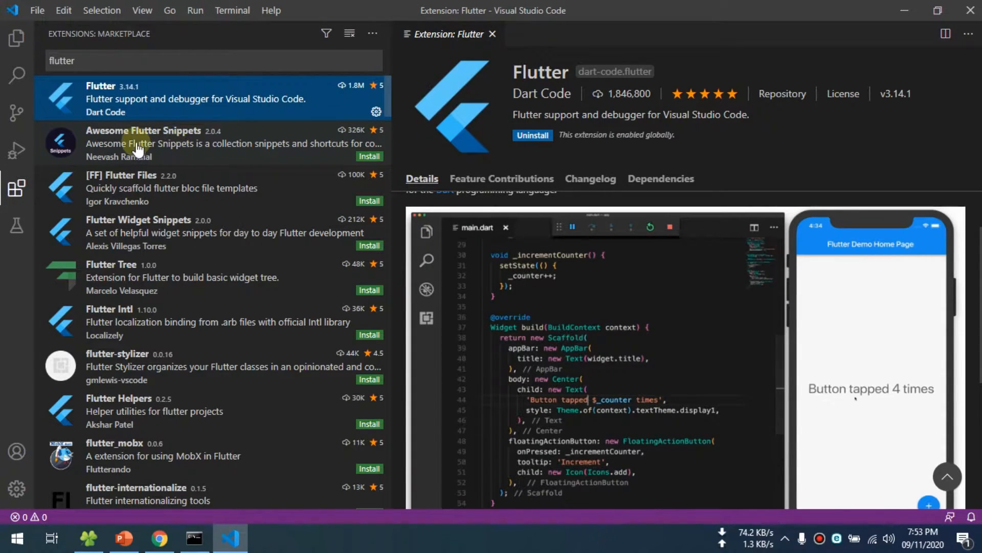
- Install the Awesome Flutter Snippets, [FF] Flutter Files and Flutter Widget Snippets extensions
left_click(237, 145)
left_click(368, 156)
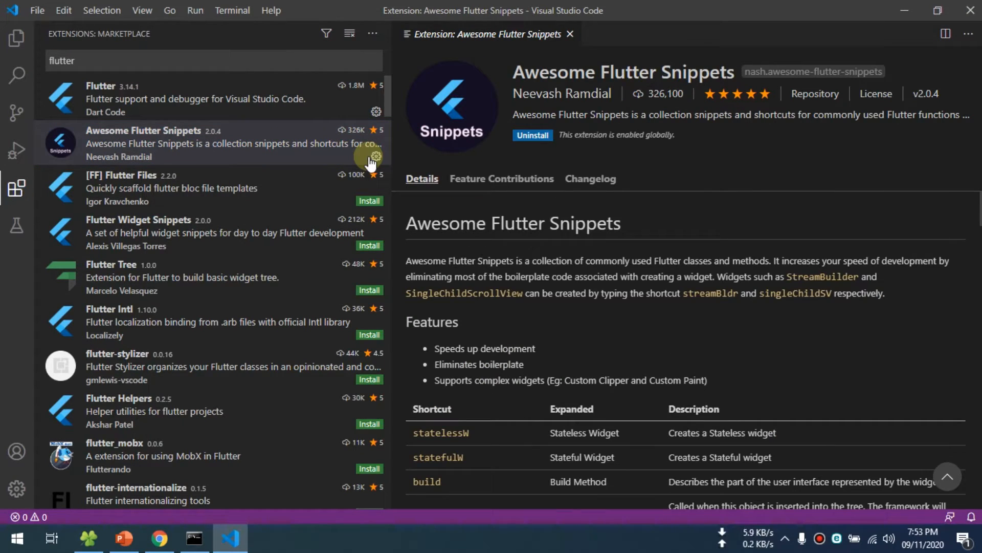
left_click(192, 197)
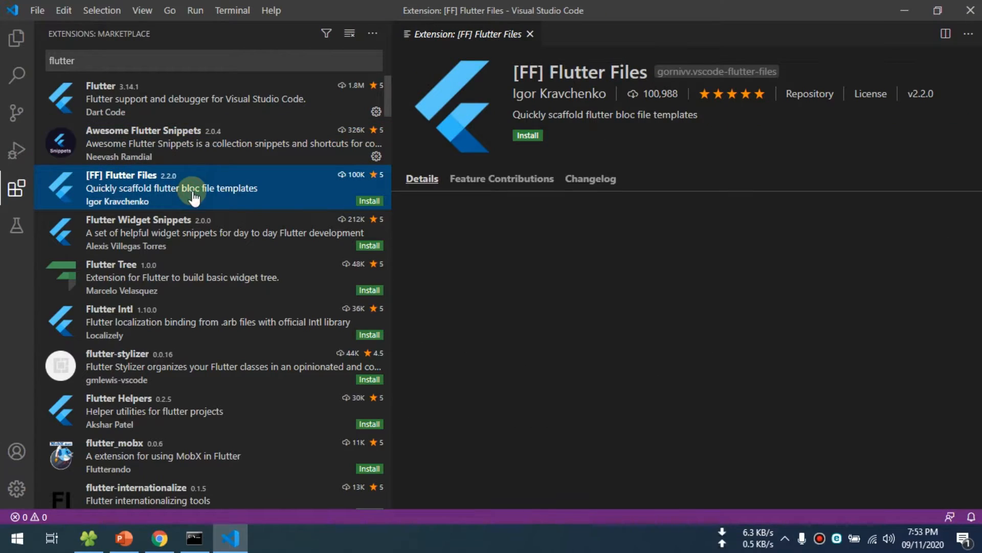
left_click(373, 201)
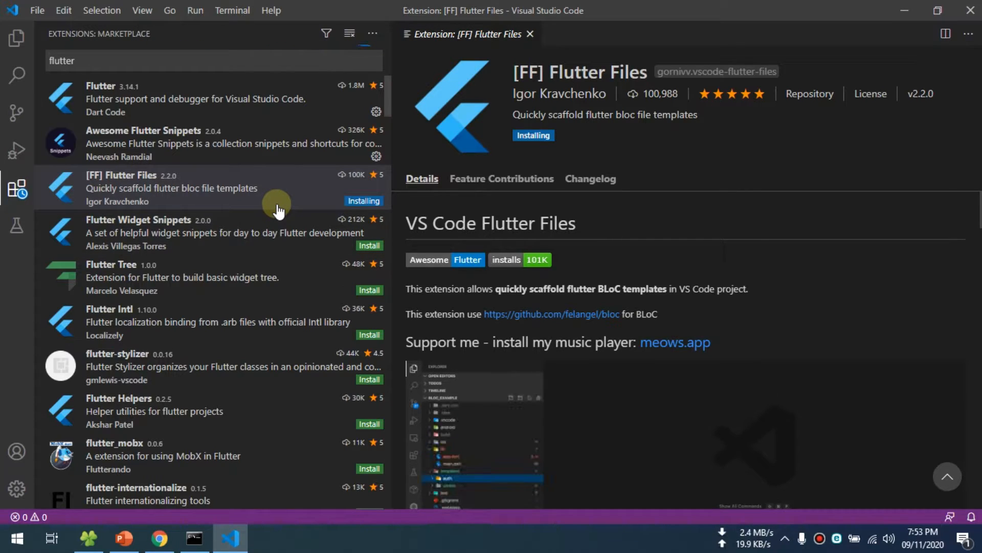
left_click(264, 231)
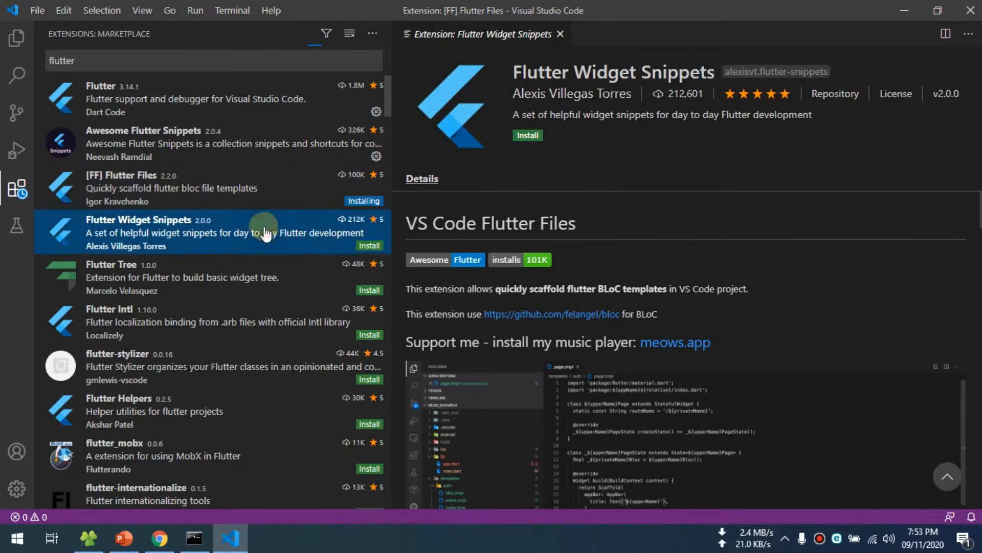
left_click(364, 245)
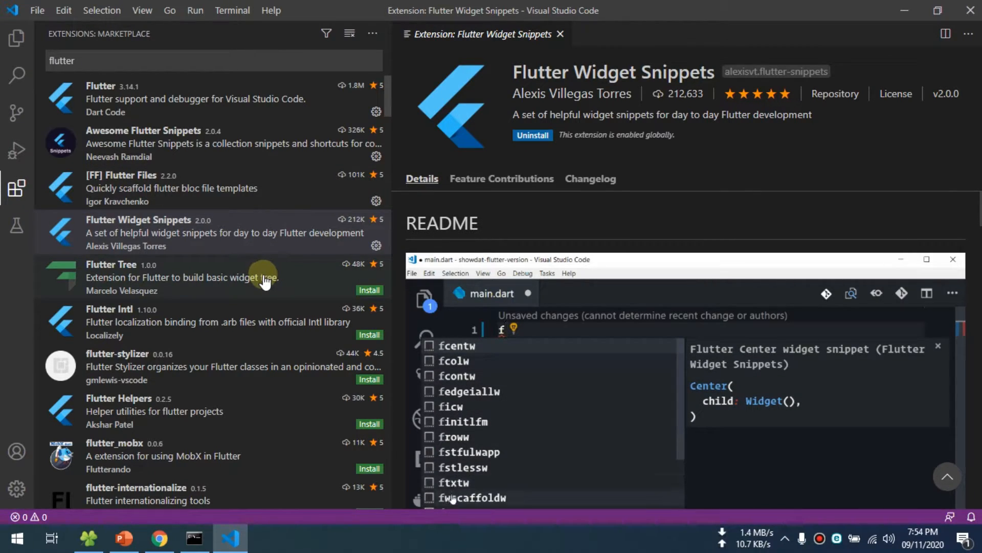
- Look over the flutter-stylizer description, then install the Flutter Tree and Flutter Intl extensions
scroll(265, 281, "down", 1)
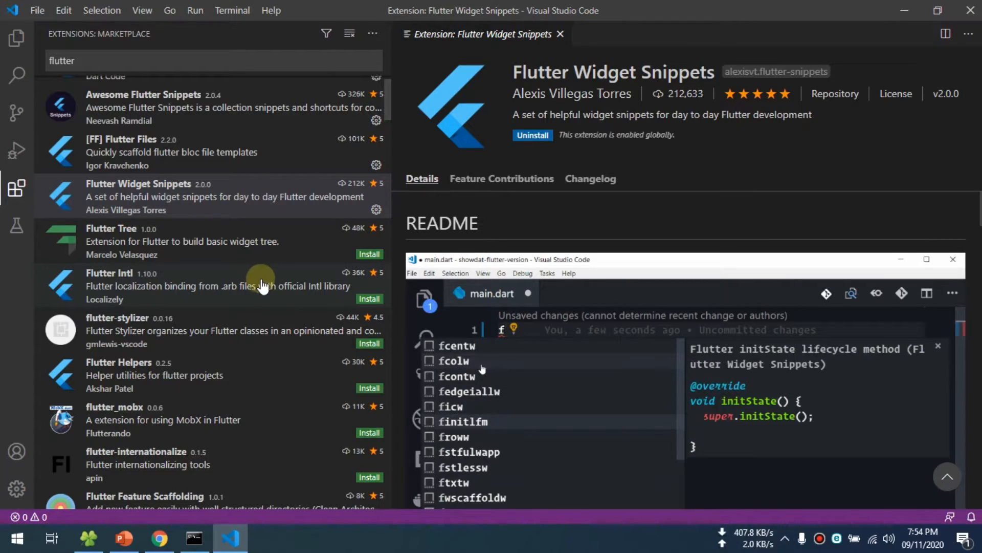
left_click(257, 335)
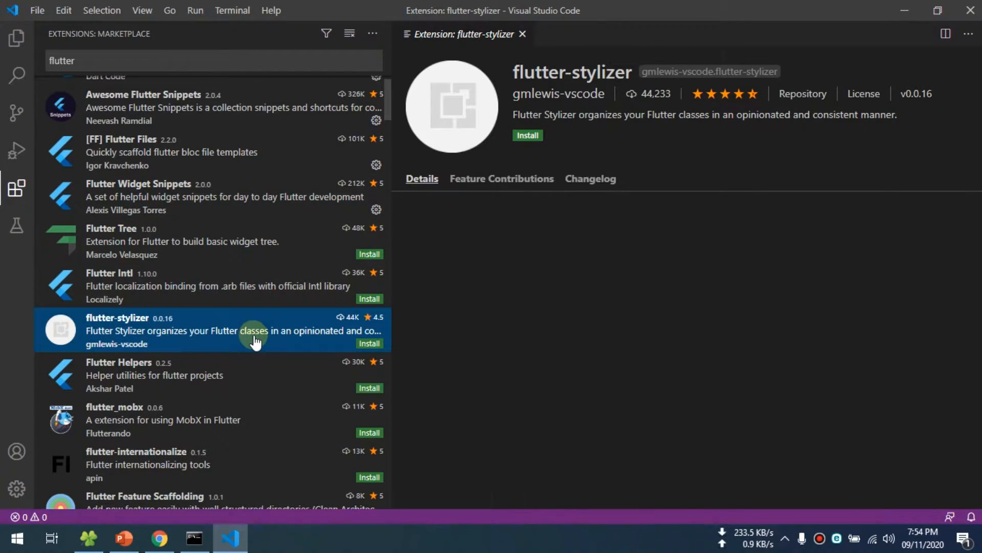
scroll(640, 267, "down", 15)
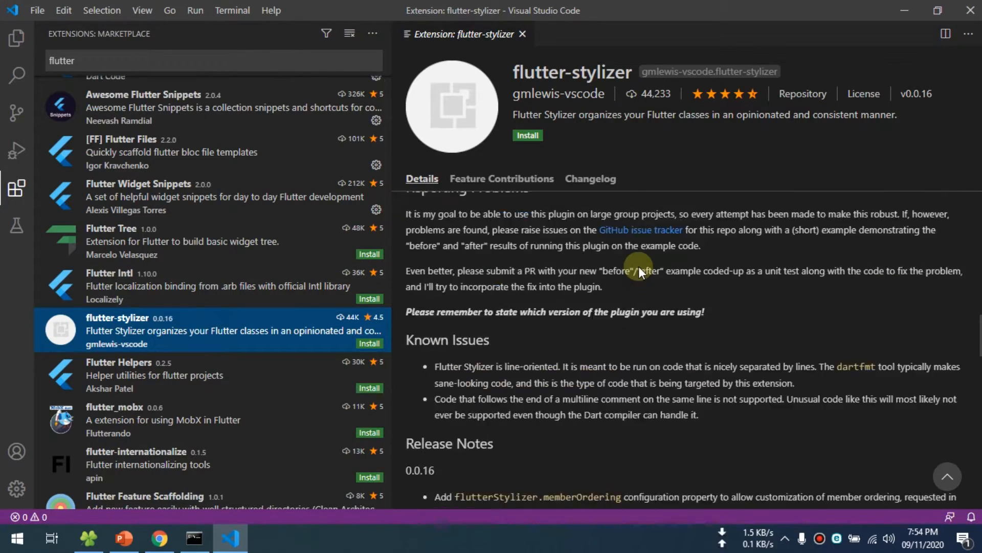
scroll(638, 266, "down", 3)
scroll(638, 266, "up", 10)
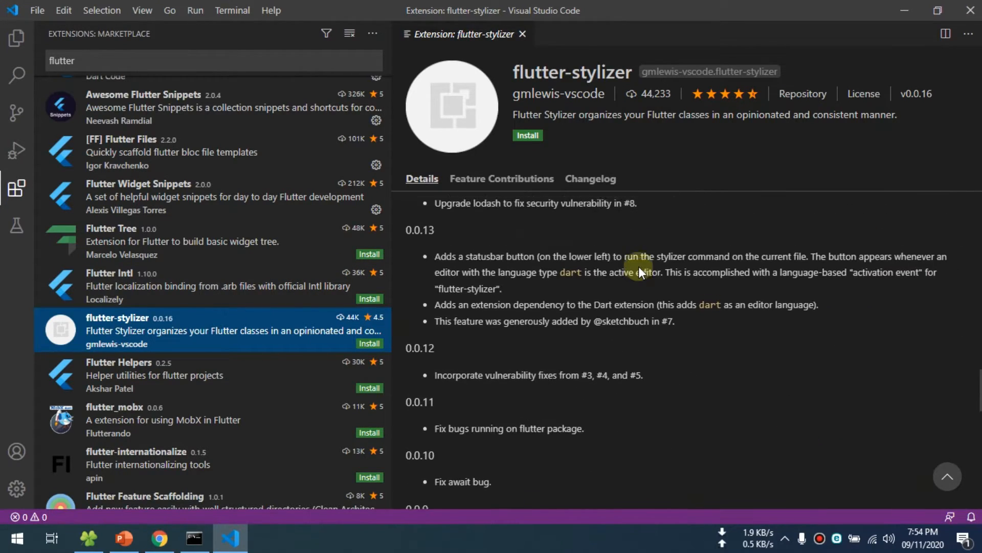
left_click(203, 256)
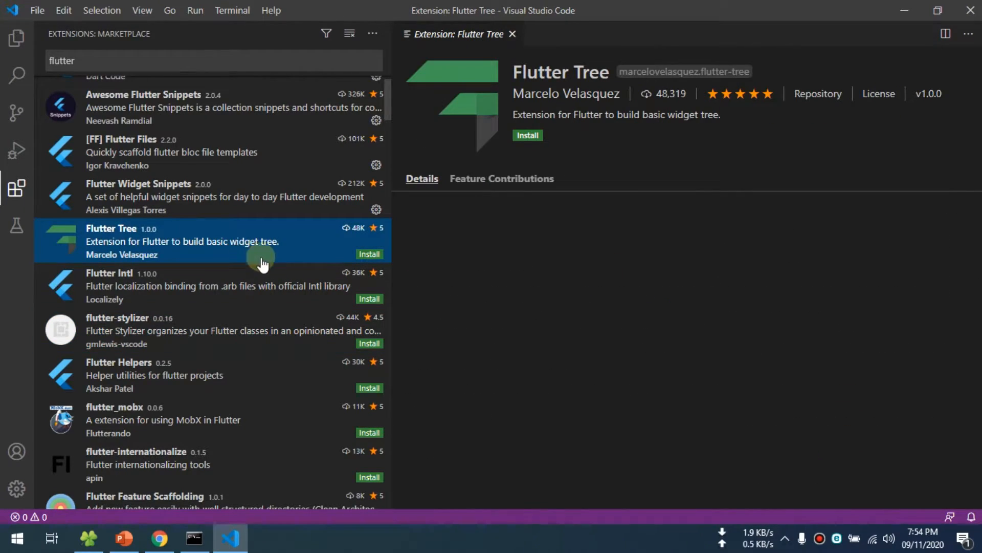
left_click(368, 254)
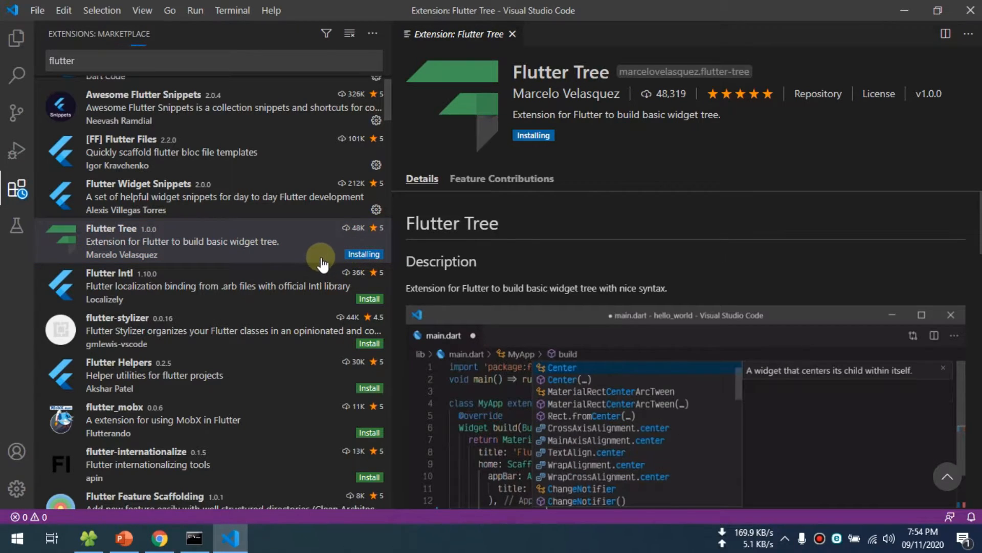
left_click(366, 300)
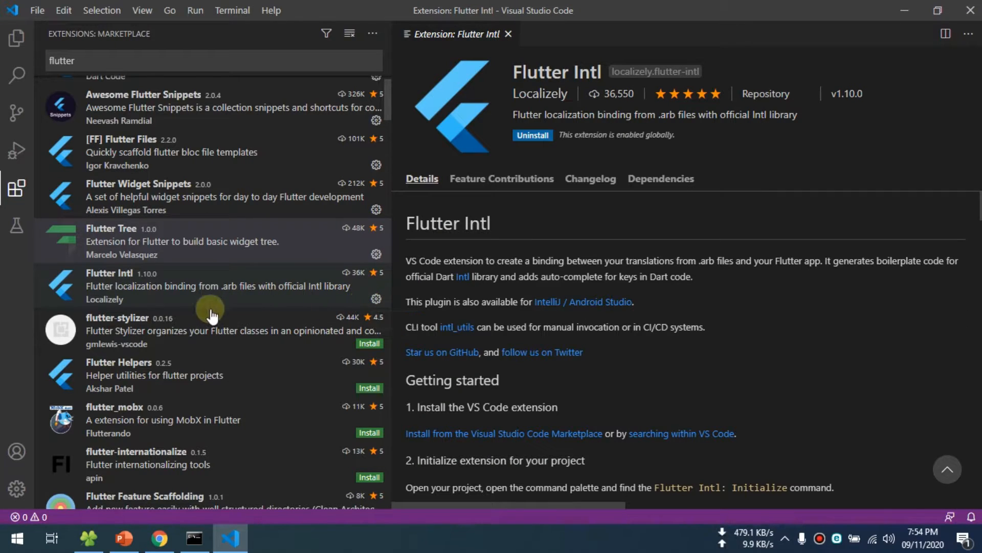
- Install the flutter-stylizer and Flutter Helpers extensions and look through the remaining flutter results
left_click(184, 336)
left_click(368, 343)
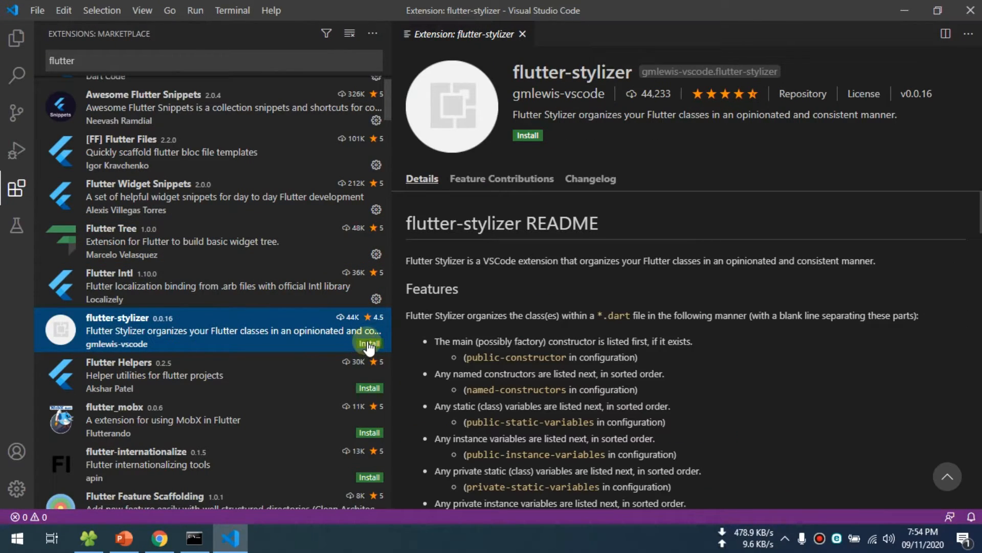
scroll(252, 344, "down", 1)
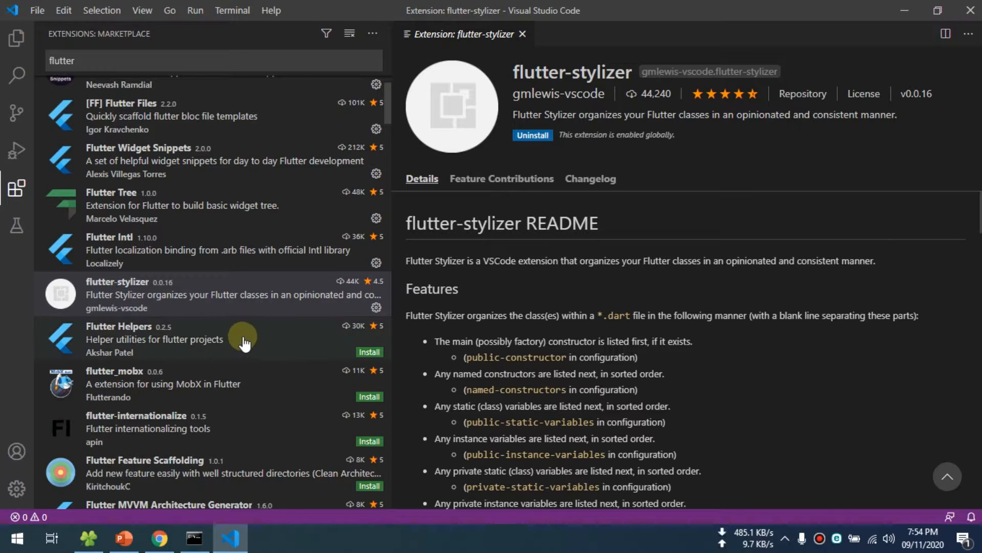
left_click(369, 352)
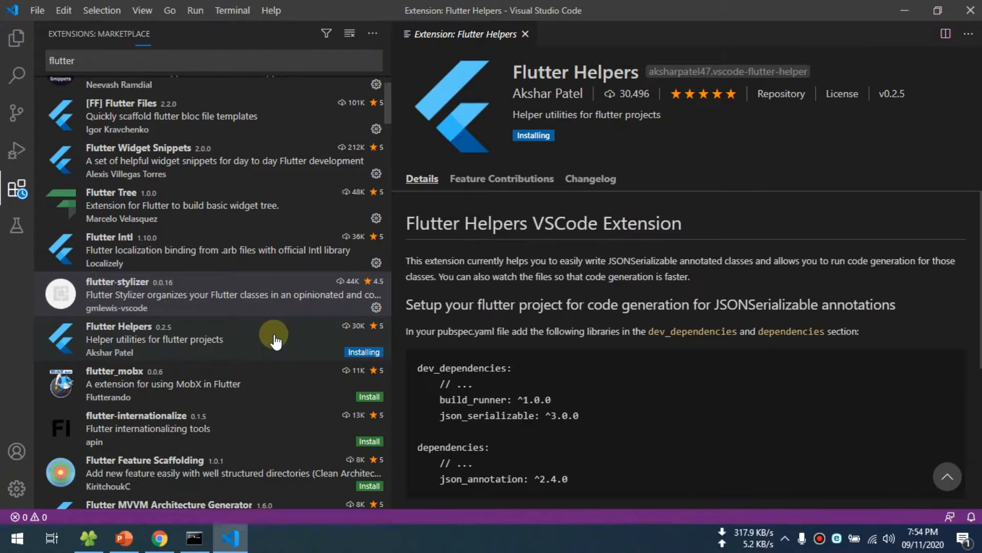
scroll(274, 338, "down", 1)
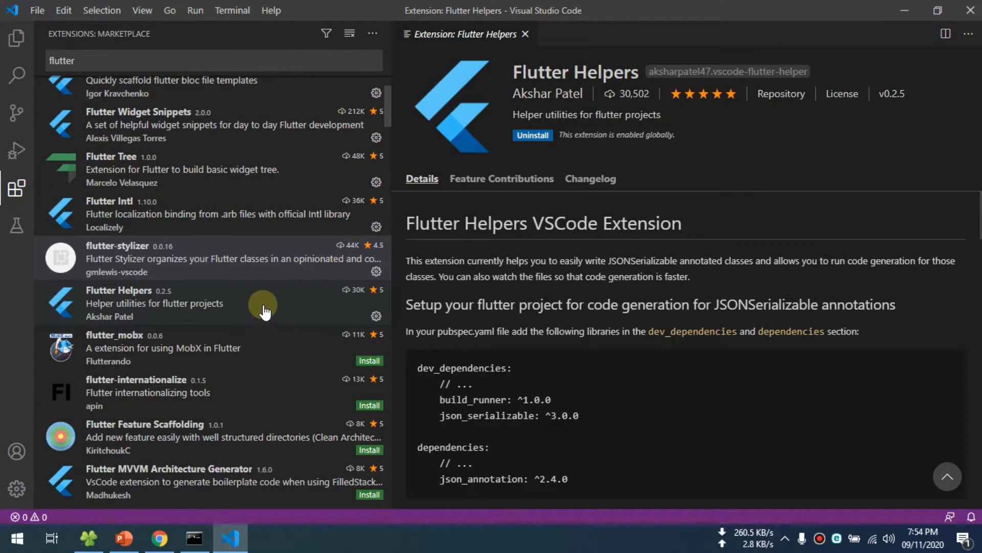
scroll(259, 313, "down", 3)
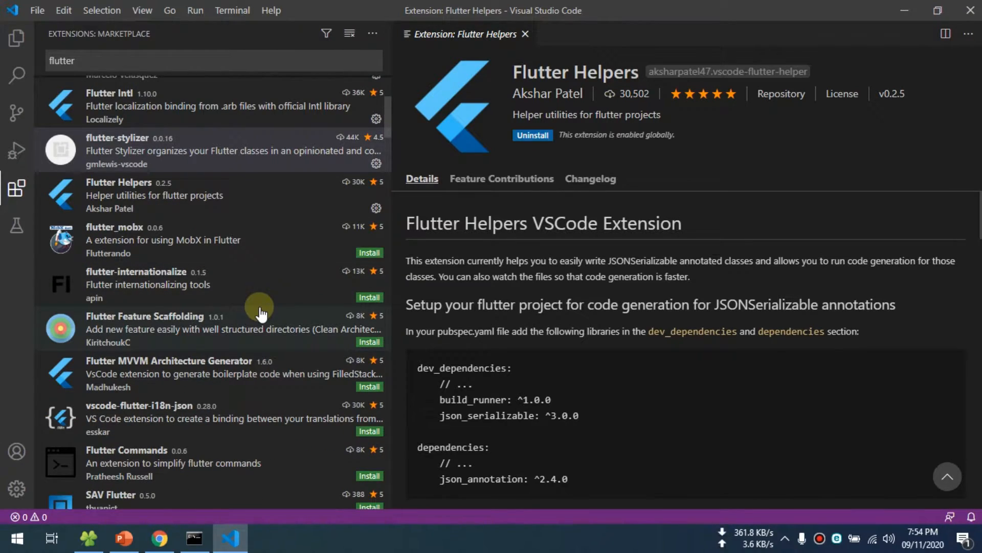
- Look over the details of the Flutter Commands and vscode-flutter-i18n-json extensions in the flutter results
scroll(261, 313, "down", 1)
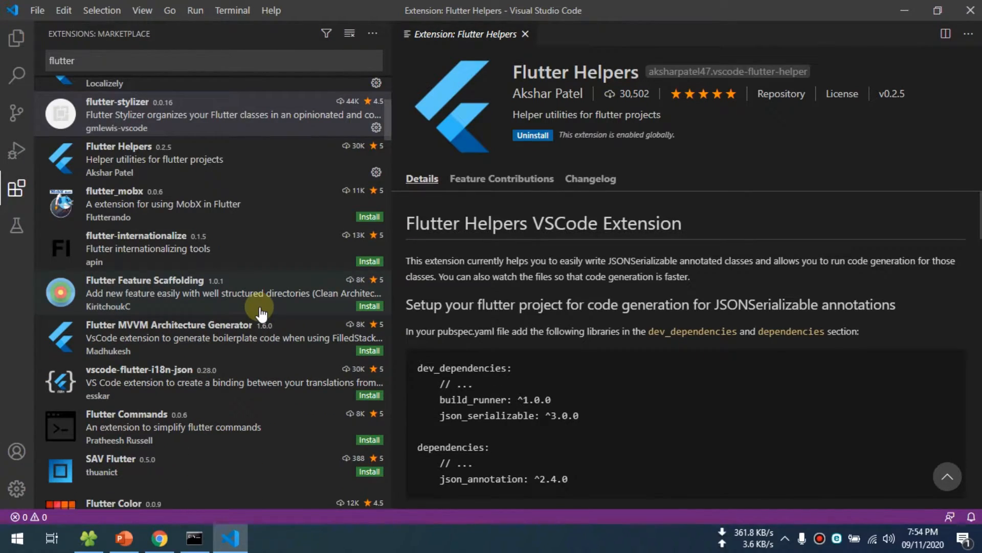
left_click(283, 429)
scroll(576, 358, "down", 3)
scroll(575, 359, "up", 3)
scroll(571, 355, "down", 2)
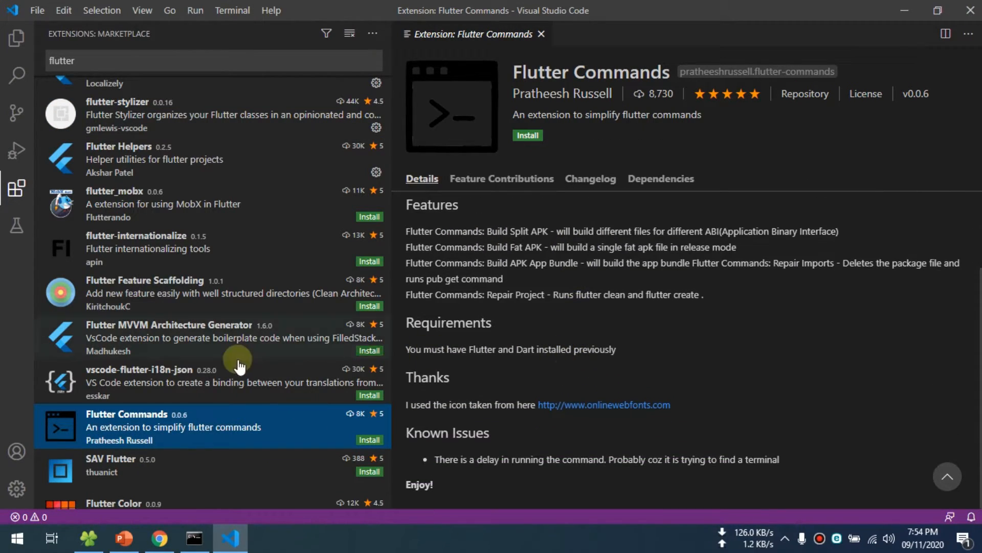
left_click(164, 373)
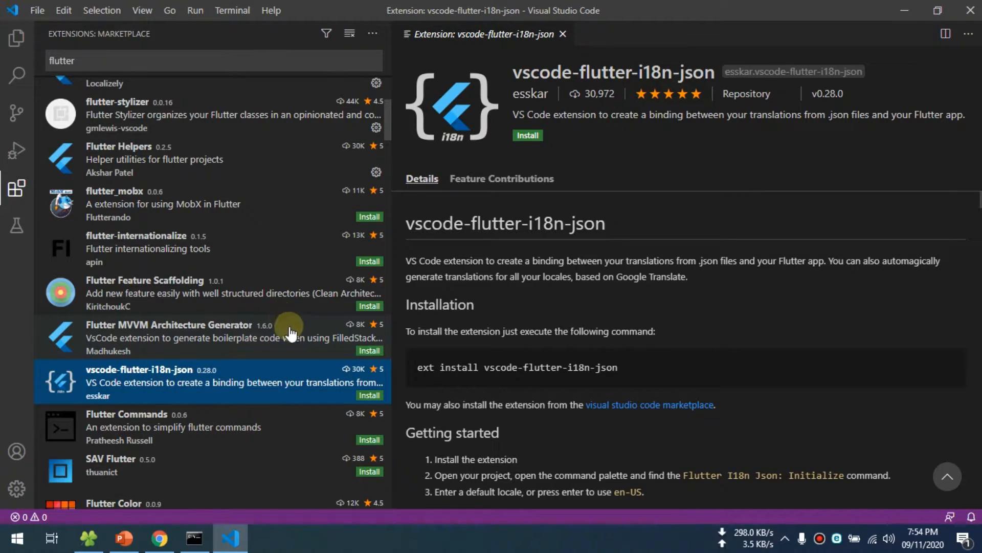
scroll(555, 330, "down", 3)
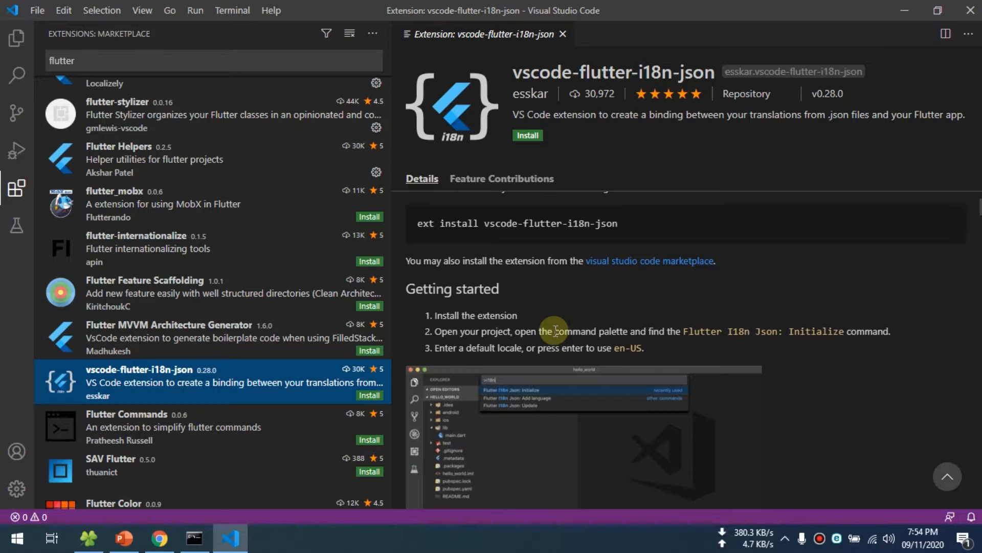
scroll(315, 323, "down", 2)
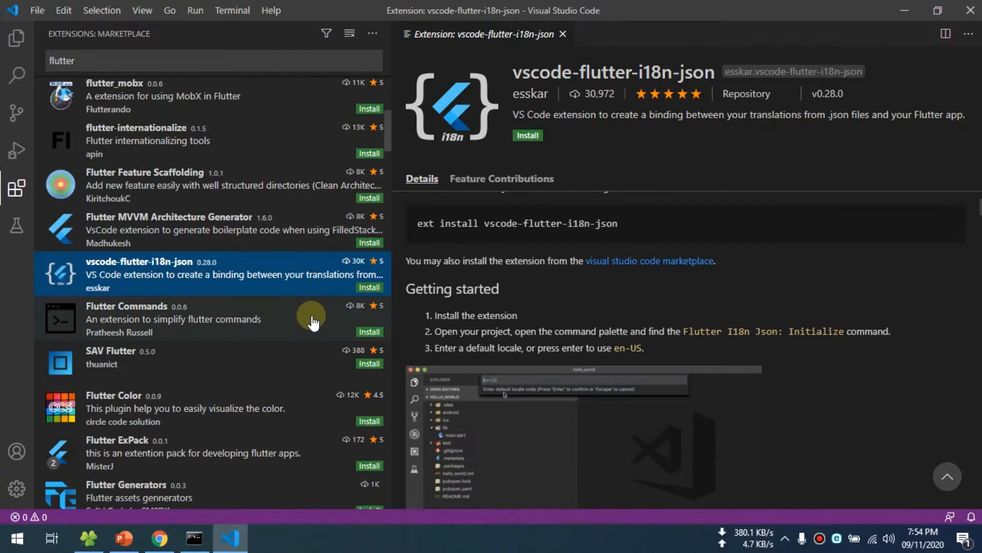
- Read the Flutter Color extension's page with its code comparison and browse the neighbouring flutter results
left_click(238, 407)
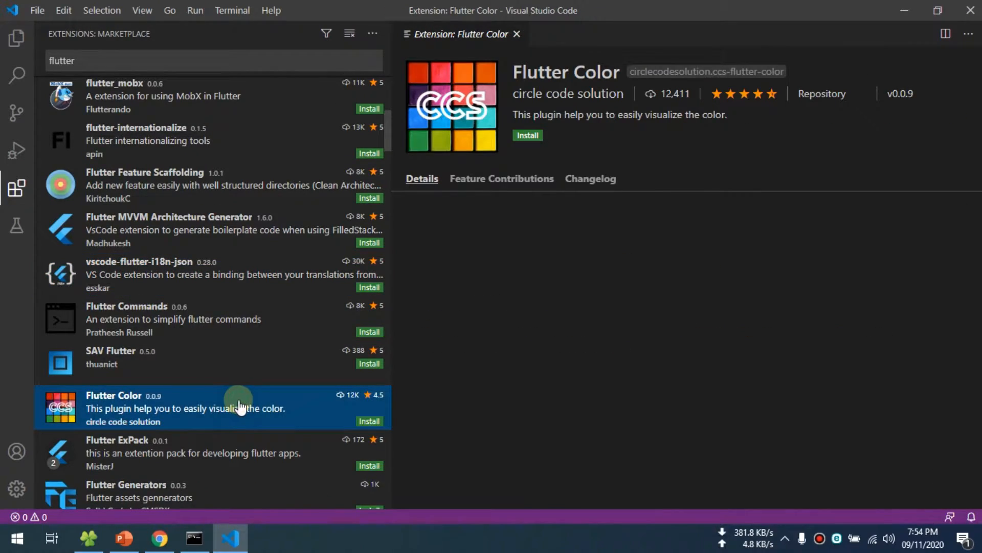
scroll(568, 337, "down", 3)
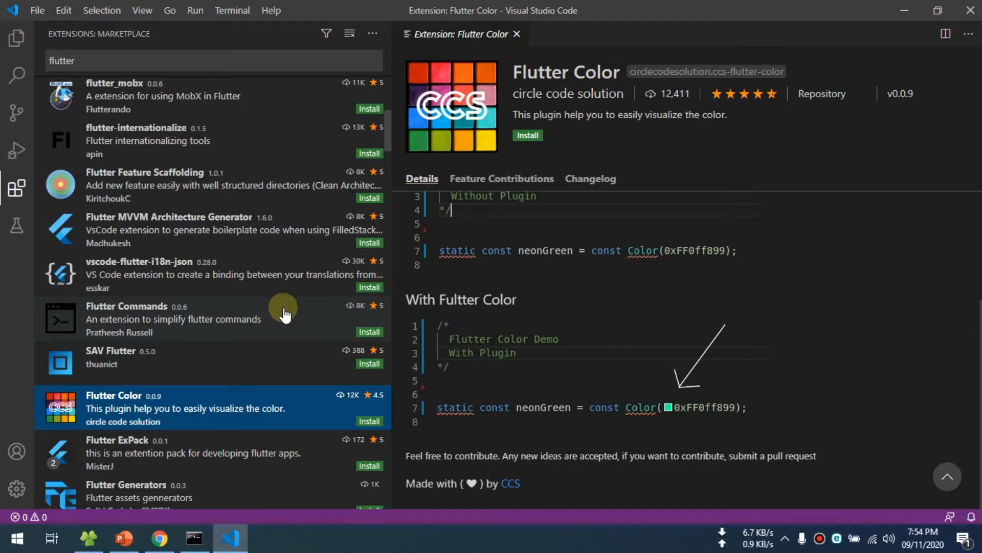
scroll(275, 330, "down", 2)
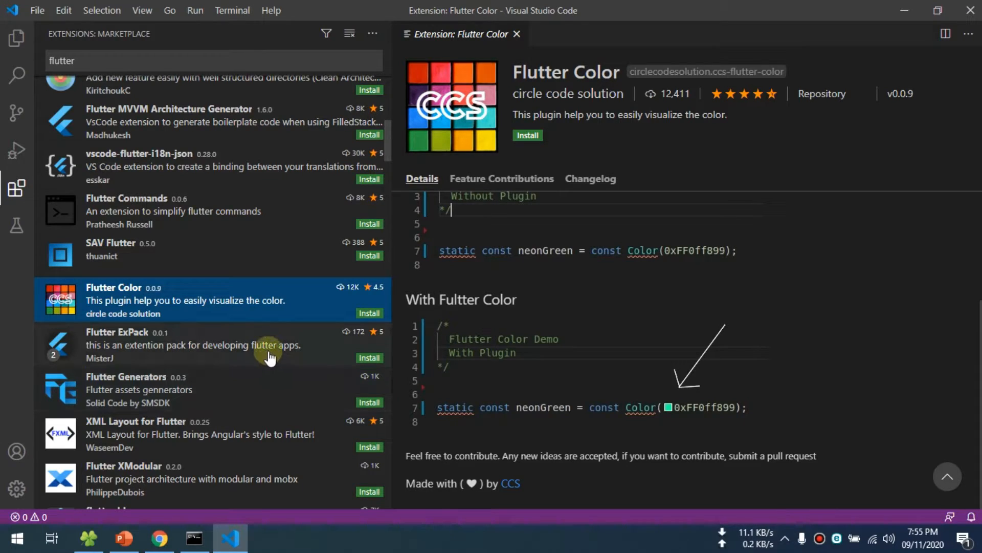
scroll(220, 351, "down", 2)
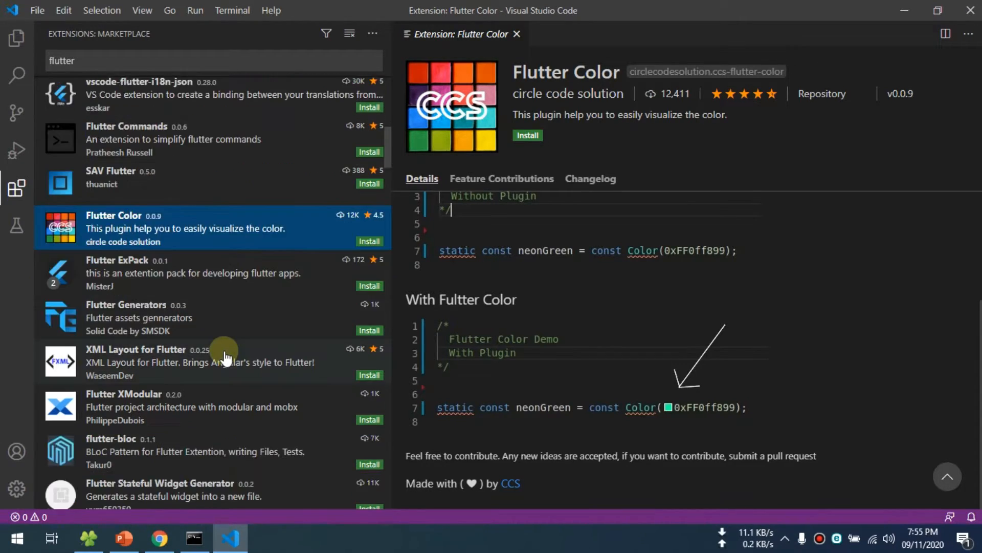
scroll(225, 350, "up", 3)
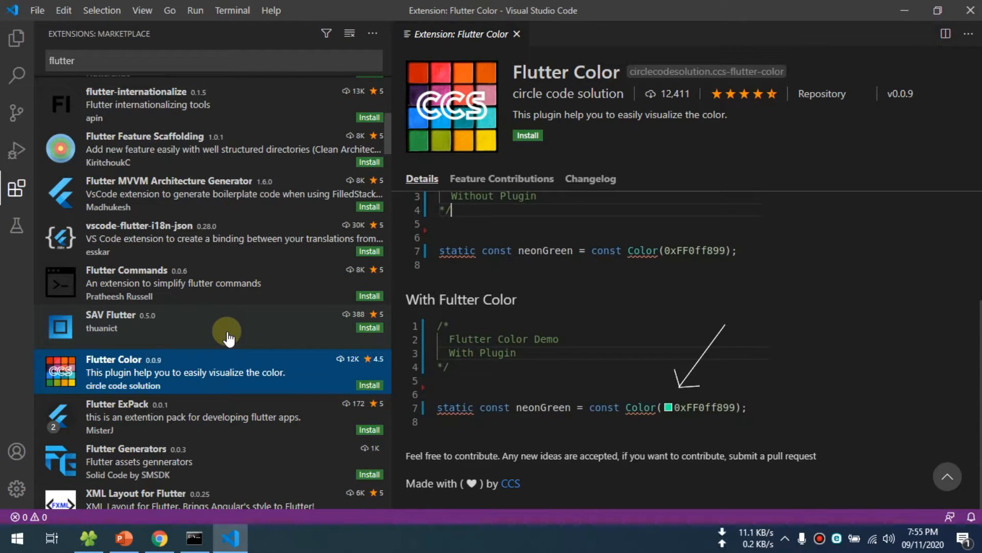
- Look over the SAV Flutter and Flutter MVVM Architecture Generator pages, then return to the start of the flutter results
left_click(228, 338)
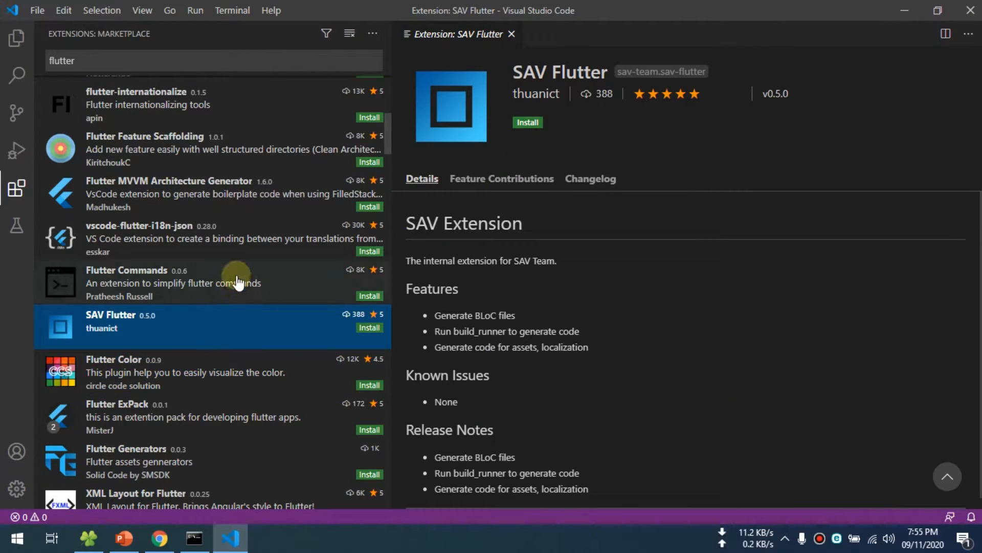
left_click(237, 281)
left_click(237, 234)
left_click(235, 202)
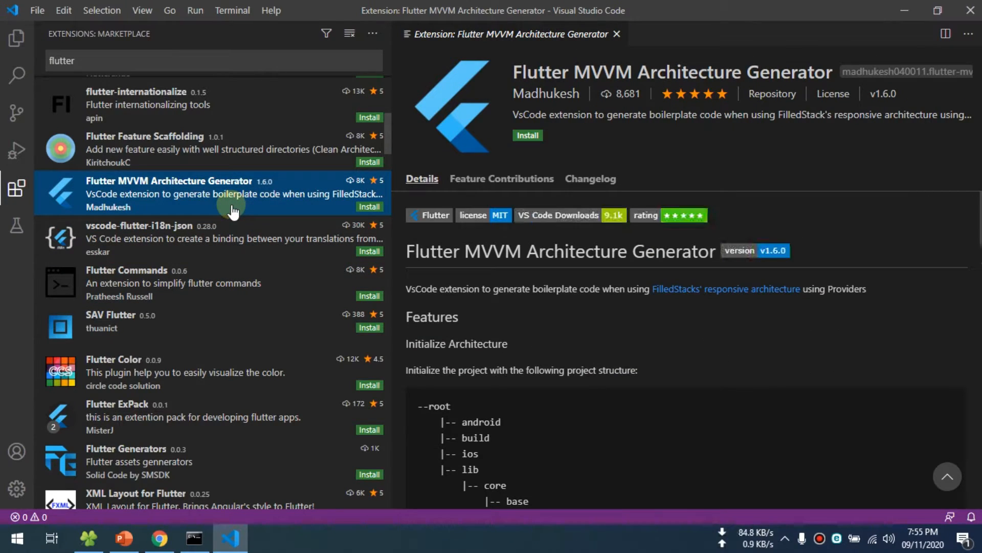
scroll(559, 281, "down", 3)
scroll(560, 281, "down", 5)
scroll(559, 282, "up", 8)
scroll(271, 261, "up", 1)
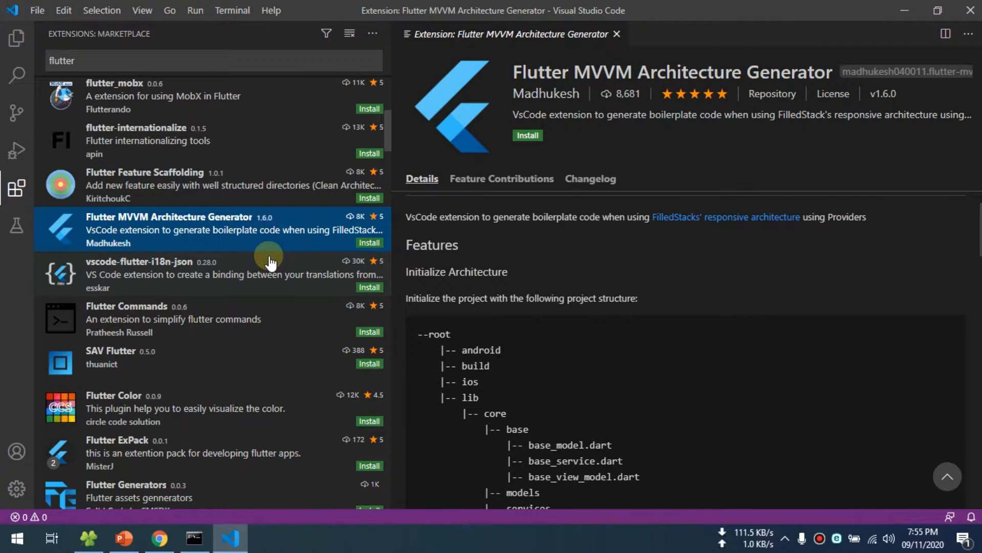
scroll(270, 262, "up", 3)
scroll(270, 262, "up", 5)
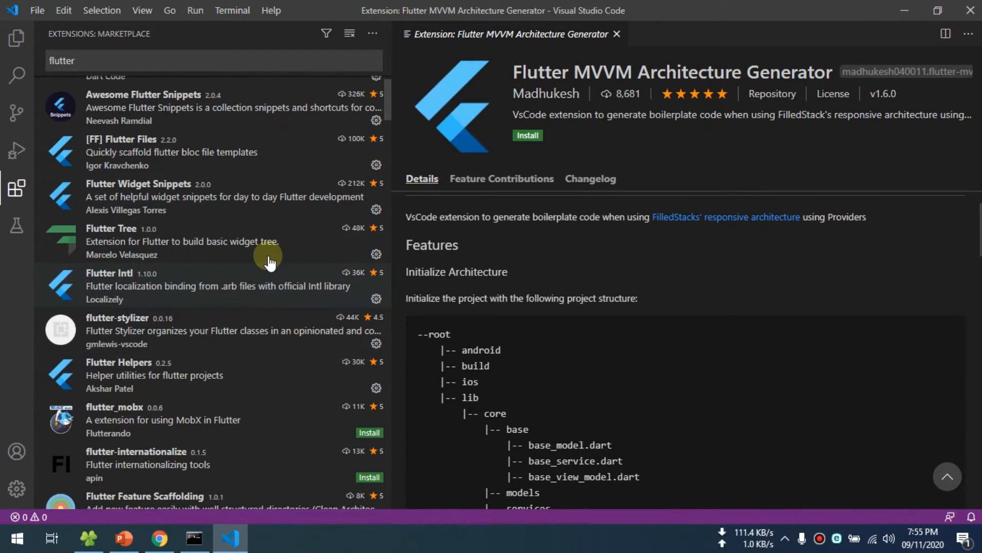
- Show the Explorer view in place of the extensions list
left_click(17, 37)
left_click(41, 70)
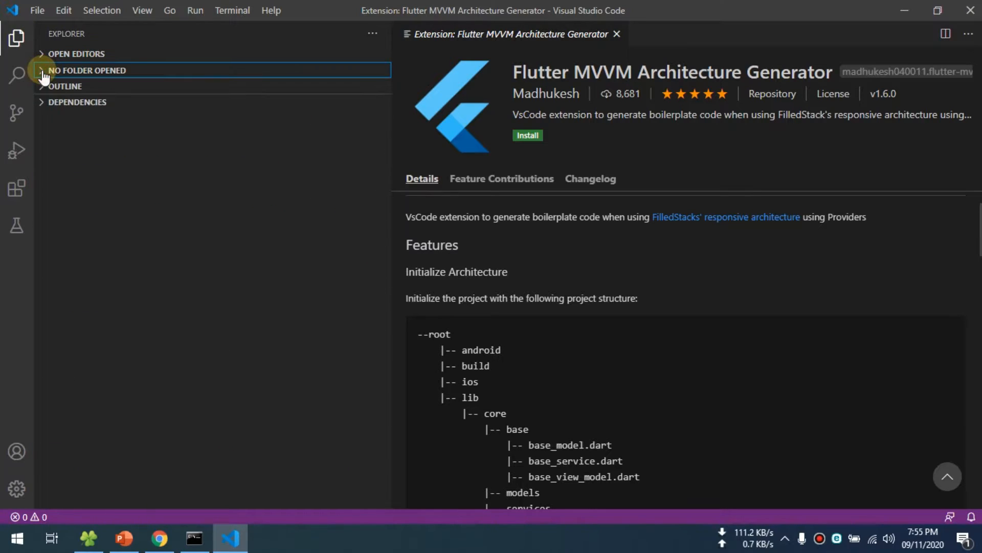
left_click(17, 39)
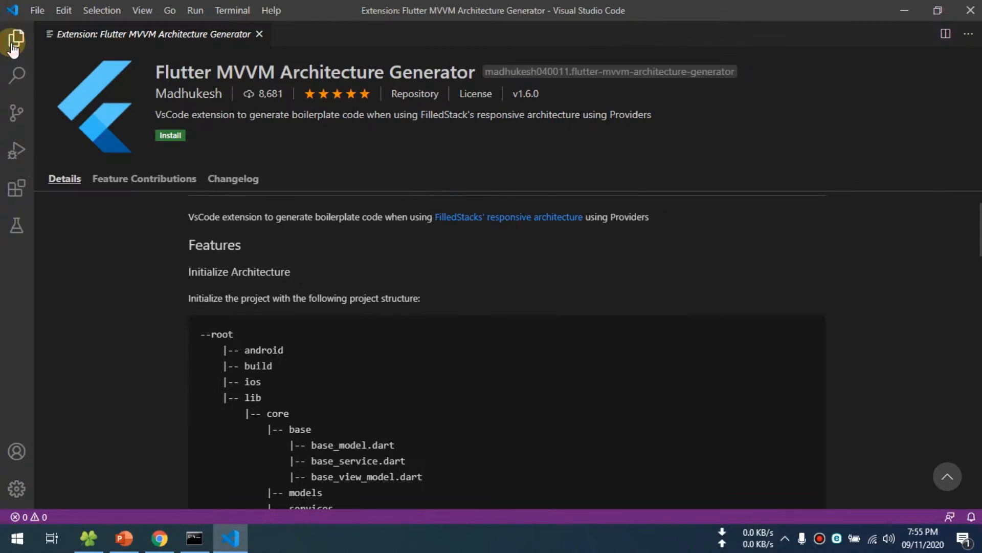
left_click(5, 49)
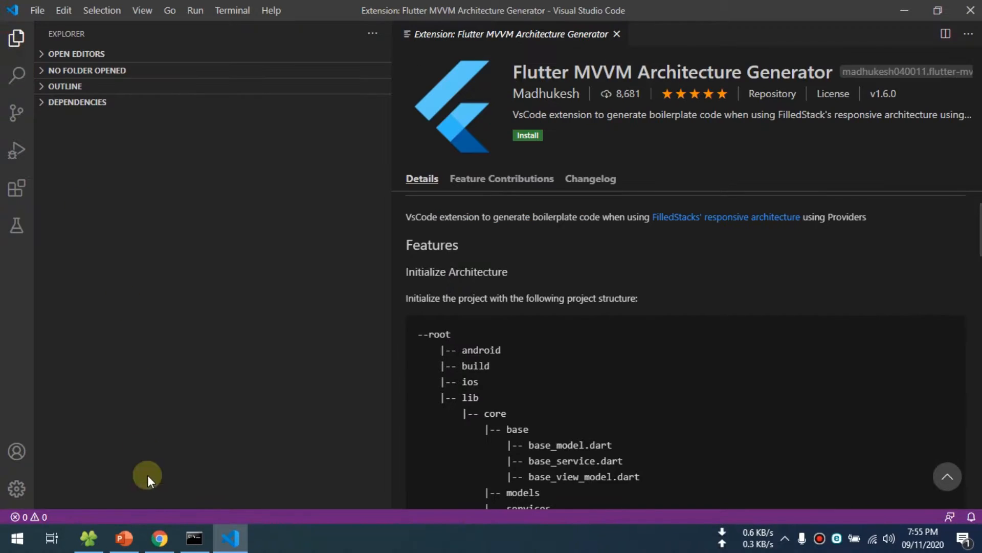
- Switch to the Command Prompt and run flutter doctor again
left_click(195, 537)
type("flutter do")
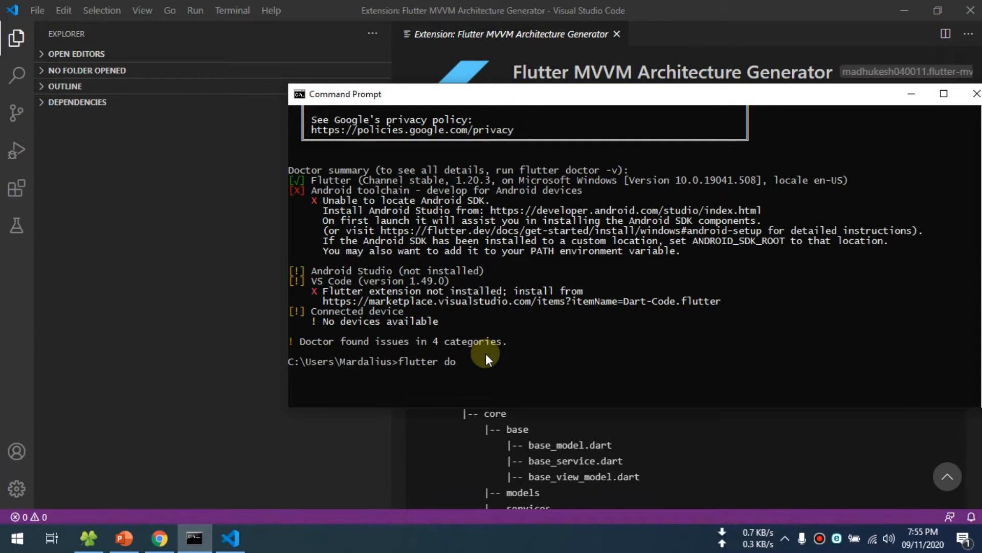
type("ctor")
key("Return")
left_click_drag(768, 97, 707, 76)
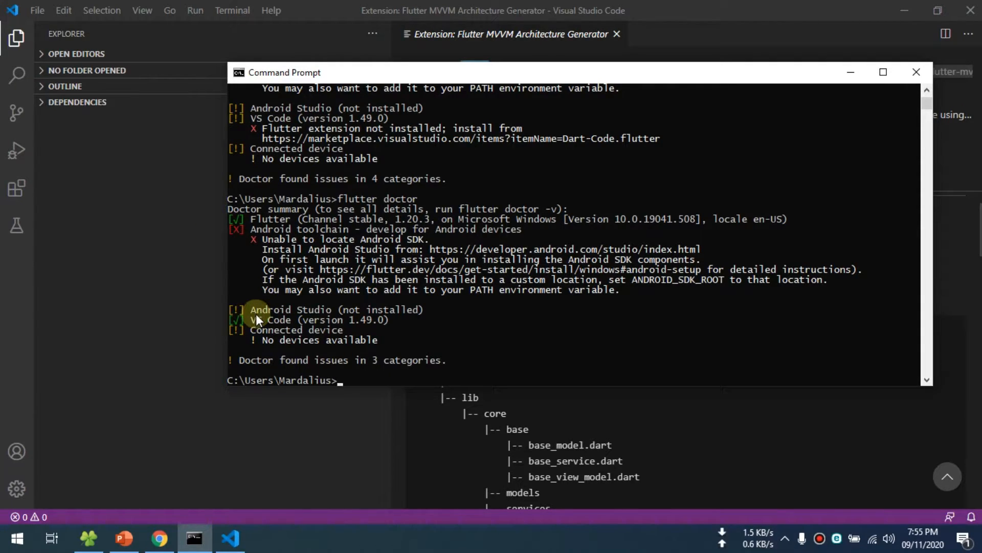
- Examine the new flutter doctor summary for the Android toolchain, Android Studio and VS Code entries
left_click_drag(928, 114, 928, 105)
scroll(727, 210, "down", 6)
scroll(480, 269, "down", 2)
scroll(428, 277, "up", 1)
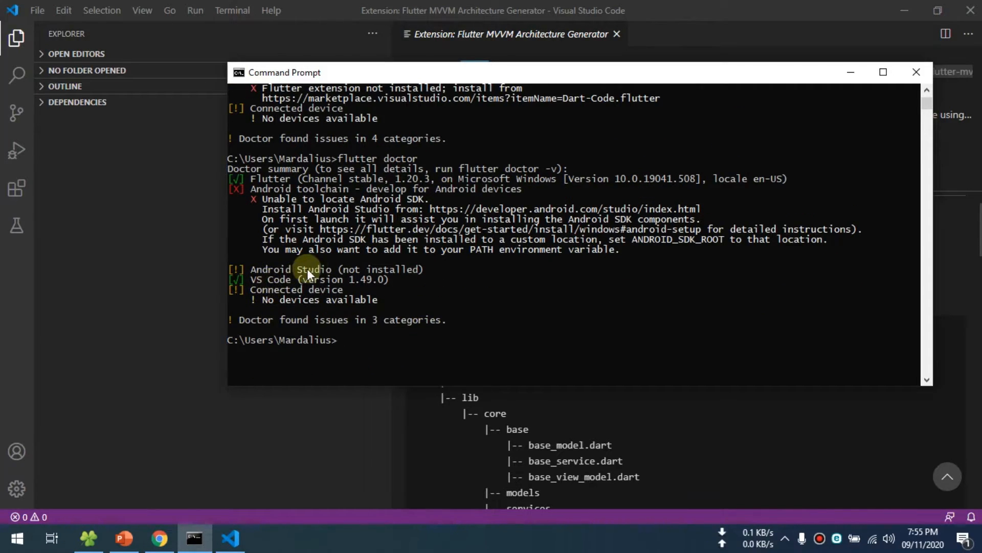
left_click(236, 269)
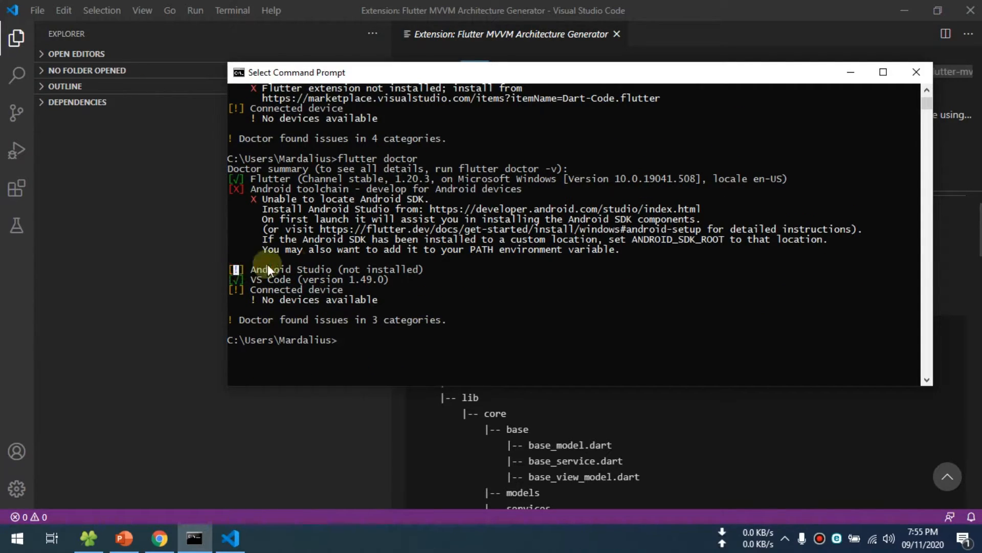
left_click(450, 199)
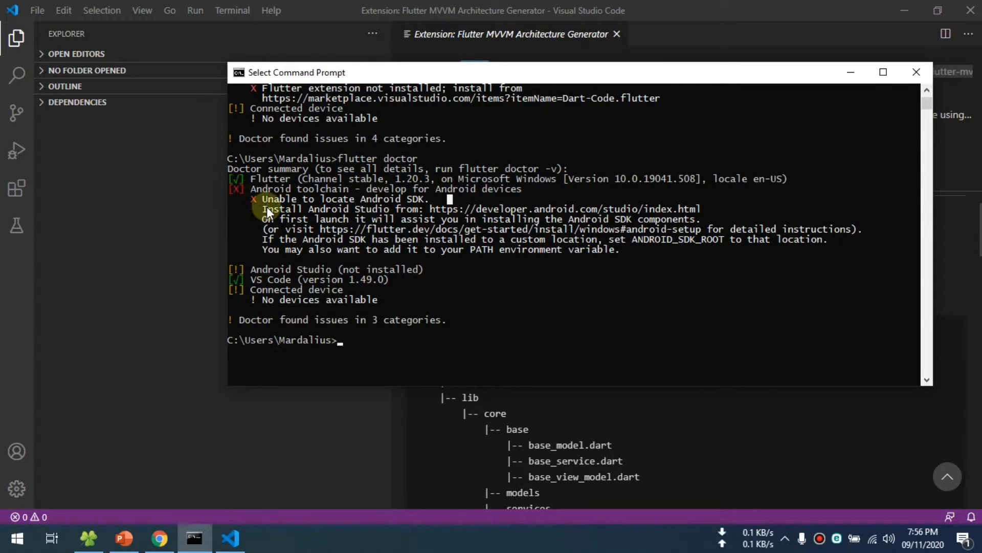
left_click(277, 279)
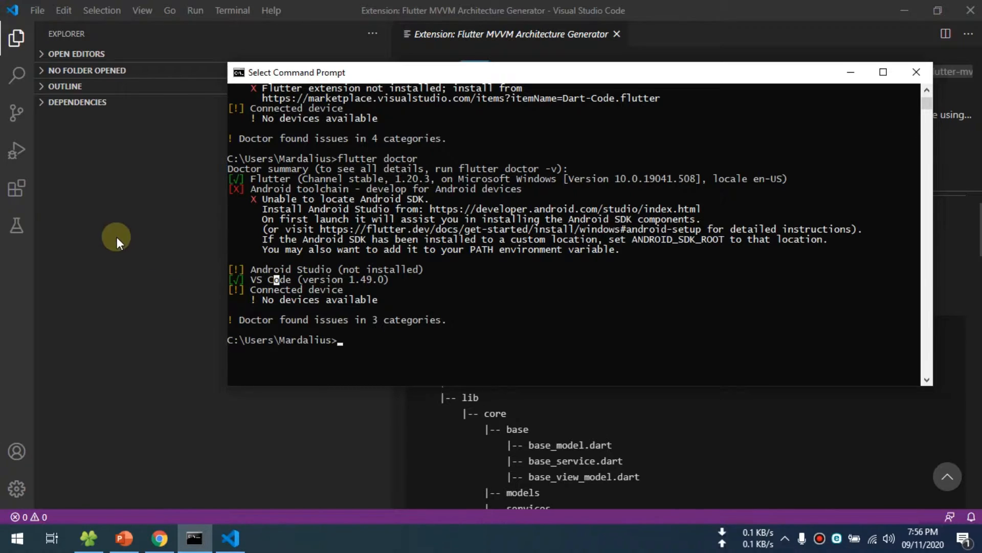
- Return to Visual Studio Code and search the extensions marketplace for "them"
left_click(118, 238)
left_click(16, 39)
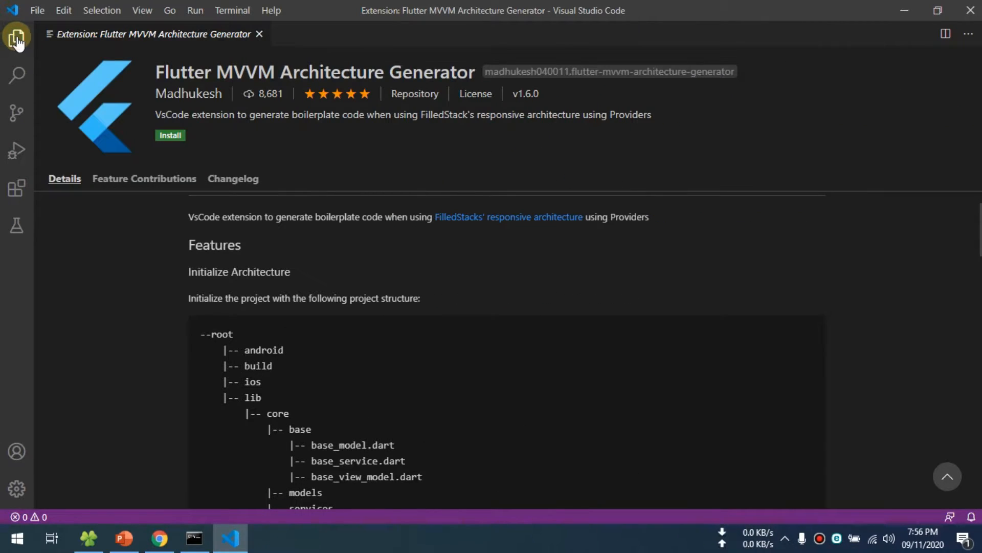
left_click(17, 39)
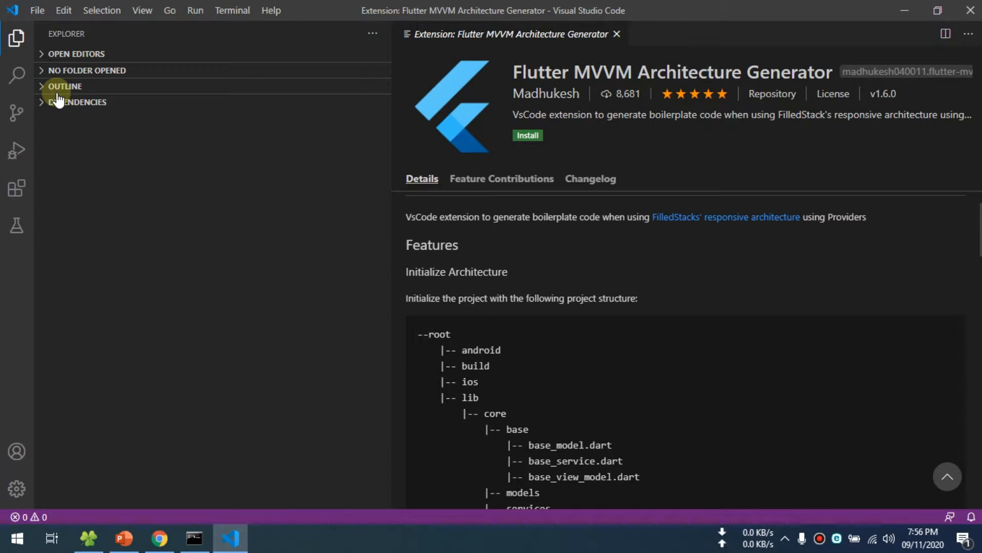
left_click(17, 189)
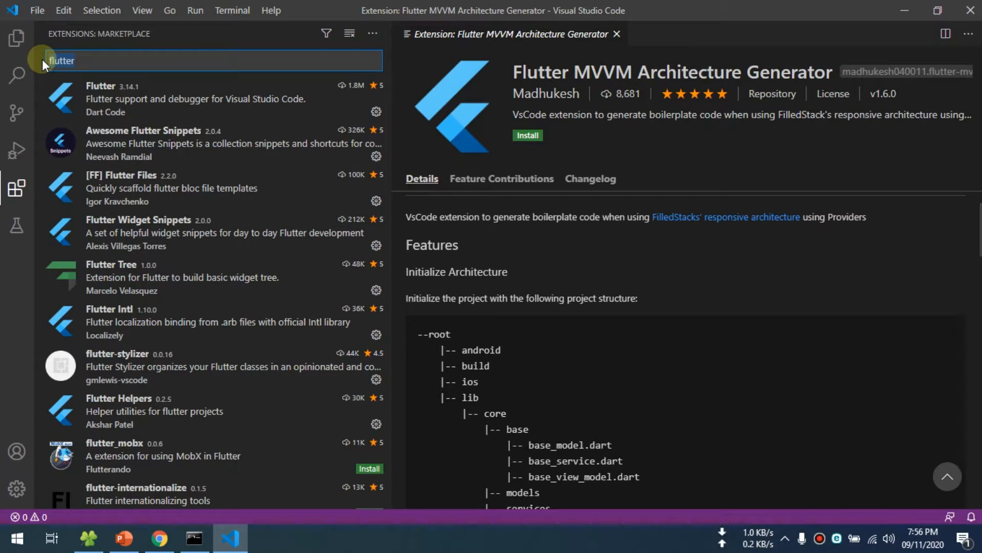
key("BackSpace")
type("m")
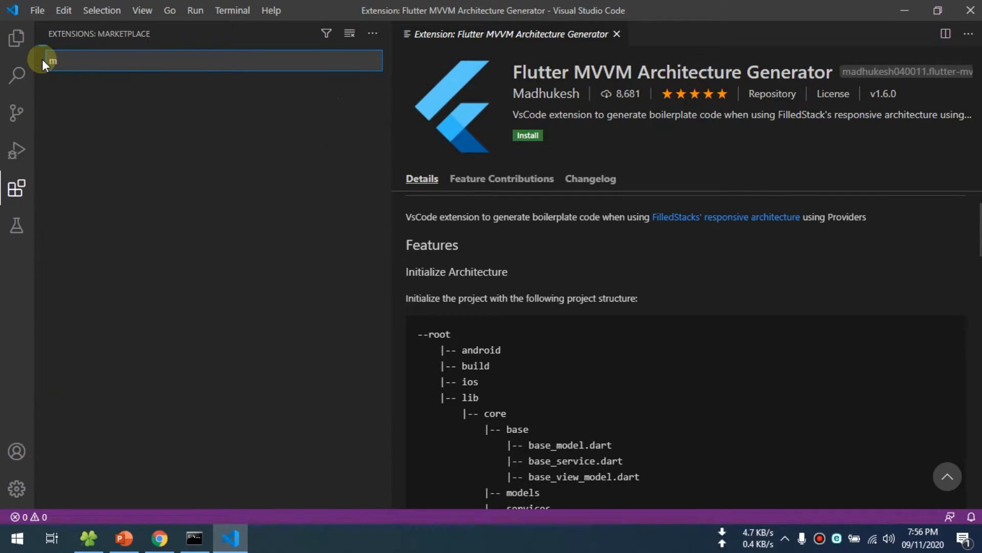
key("BackSpace")
type("thema")
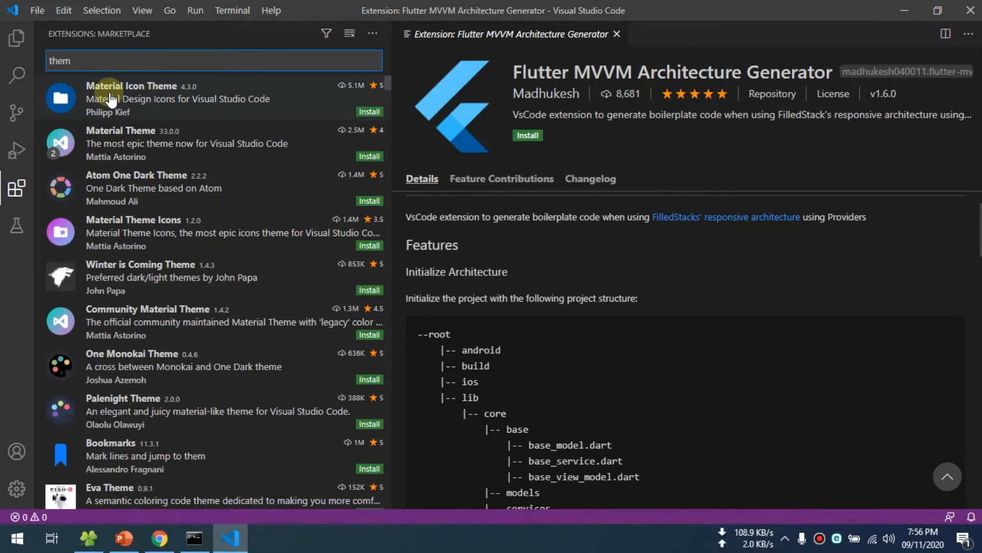
- Review the Material Icon Theme extension, install it and set Material Icon Theme as the file icon theme
left_click(110, 98)
scroll(548, 220, "down", 4)
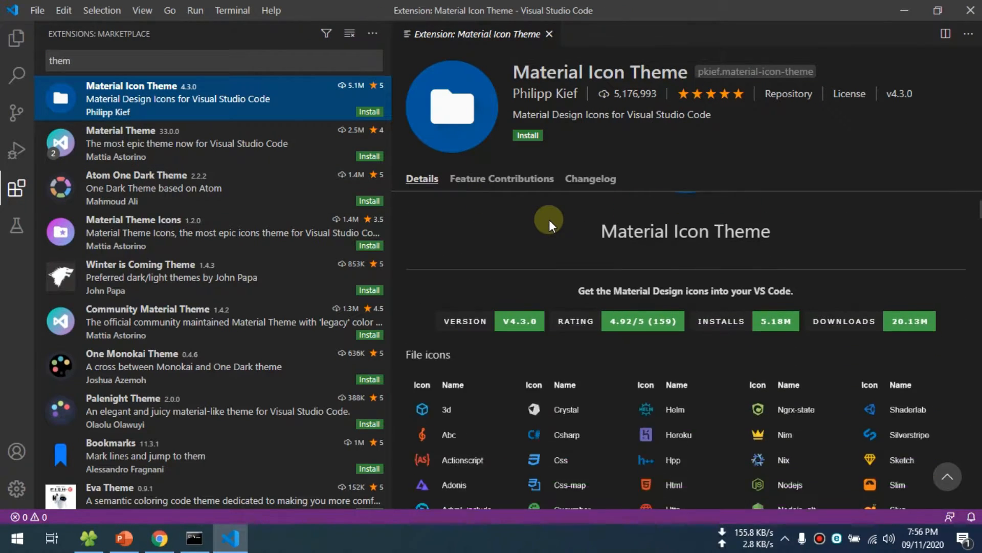
scroll(545, 269, "down", 2)
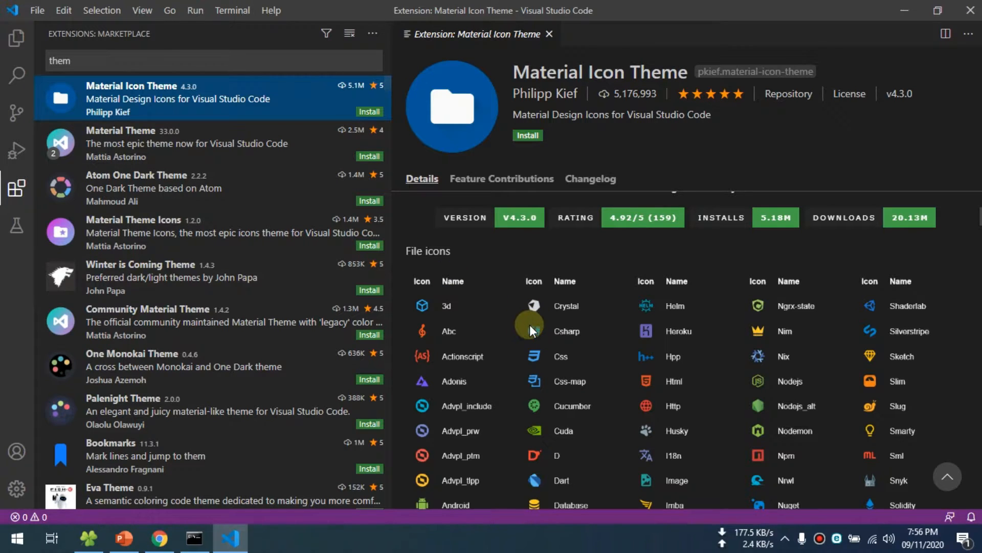
scroll(529, 328, "down", 5)
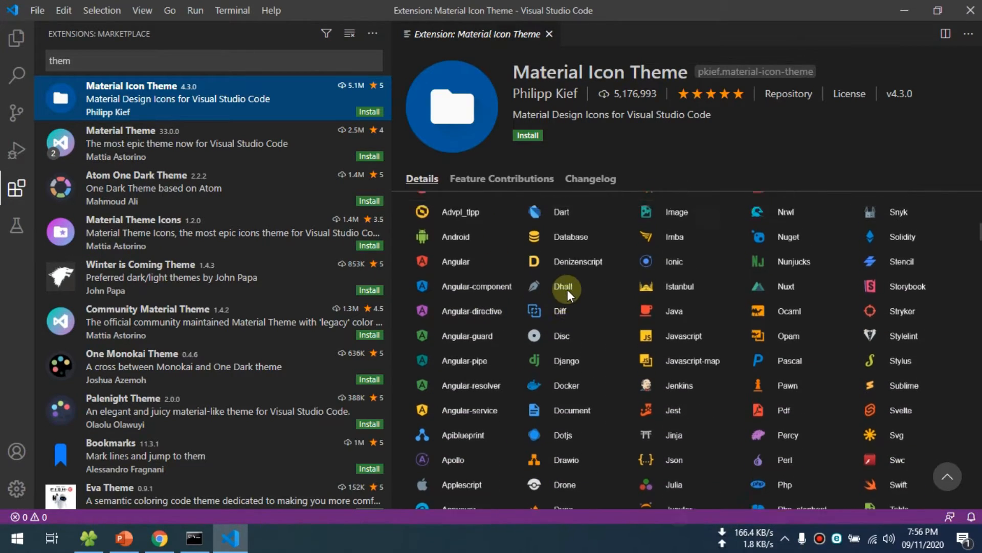
scroll(567, 290, "up", 10)
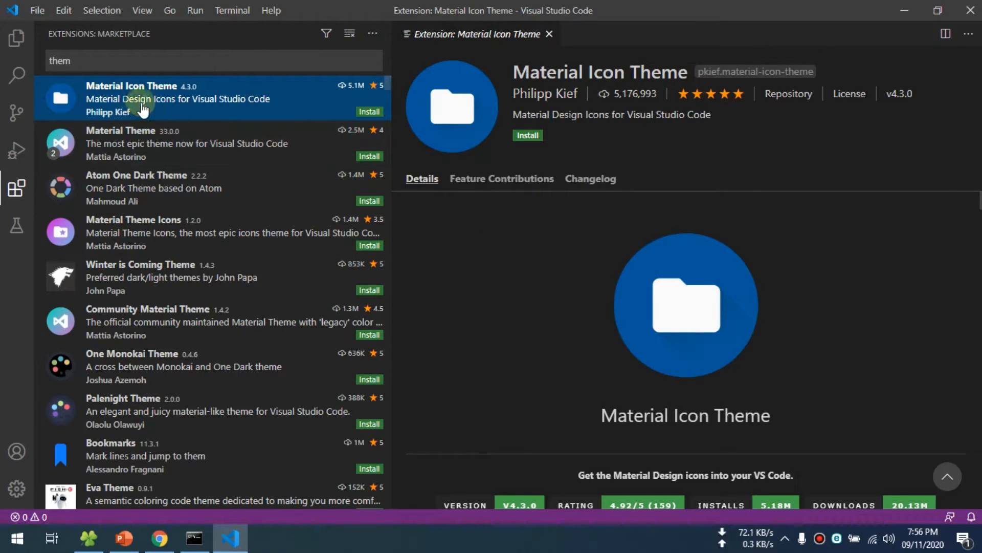
left_click(368, 112)
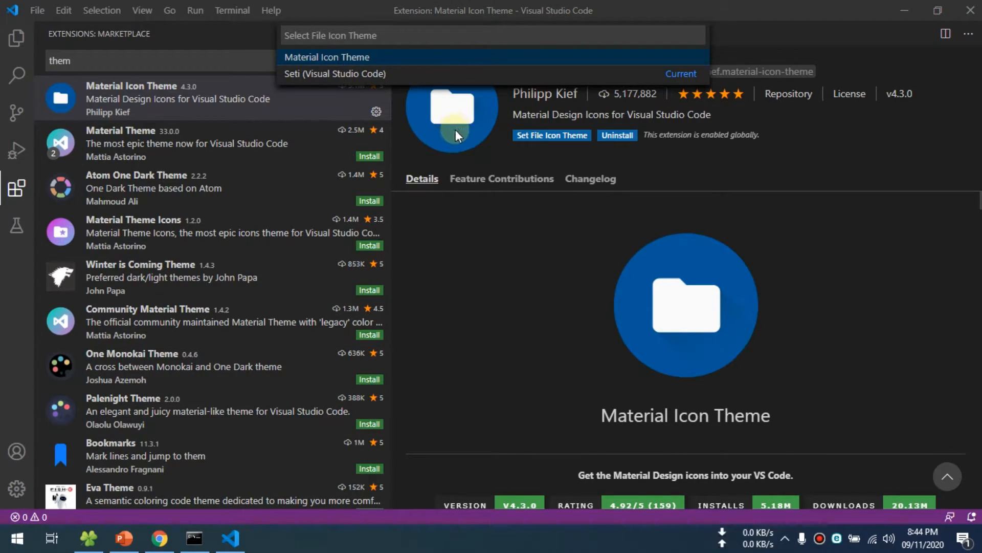
left_click(339, 59)
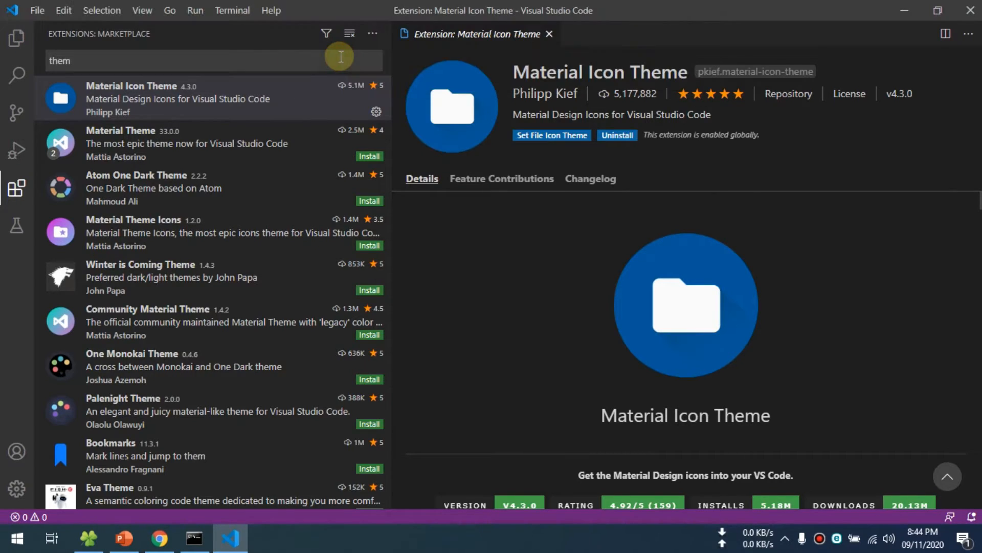
- Set the editor's color theme to Dark+ (default dark)
left_click(37, 10)
mouse_move(96, 277)
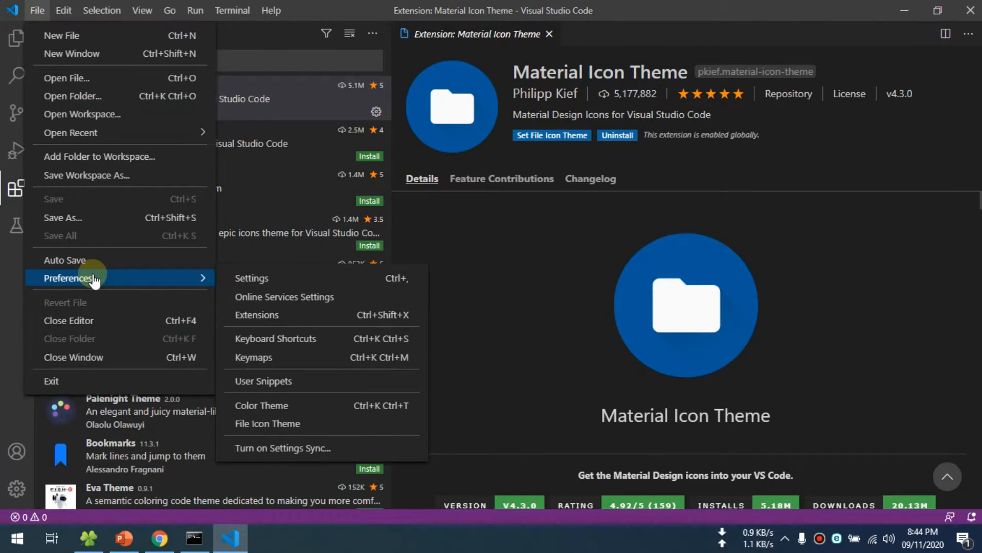
left_click(285, 409)
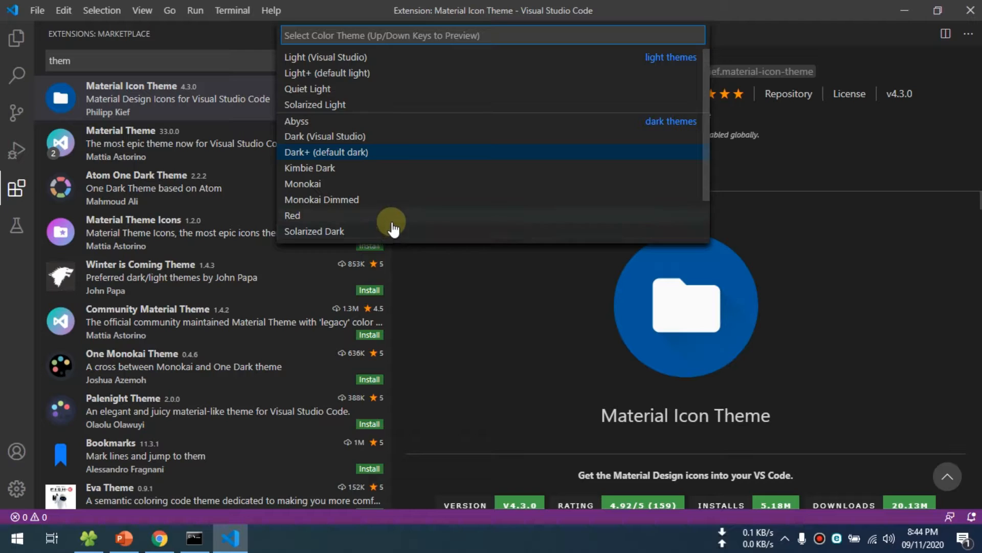
left_click(353, 153)
- Choose Material Icon Theme as the file icon theme from the editor preferences
left_click(36, 10)
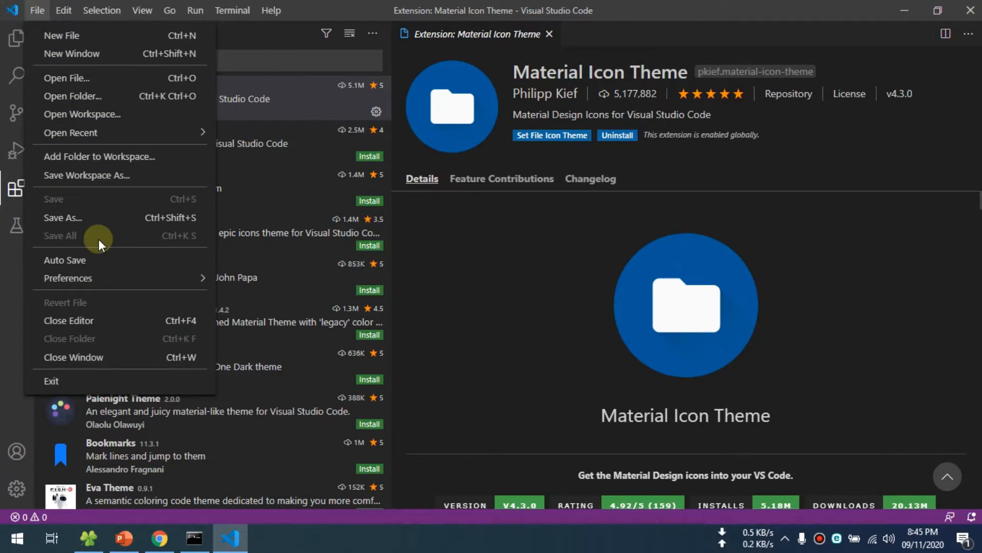
mouse_move(205, 277)
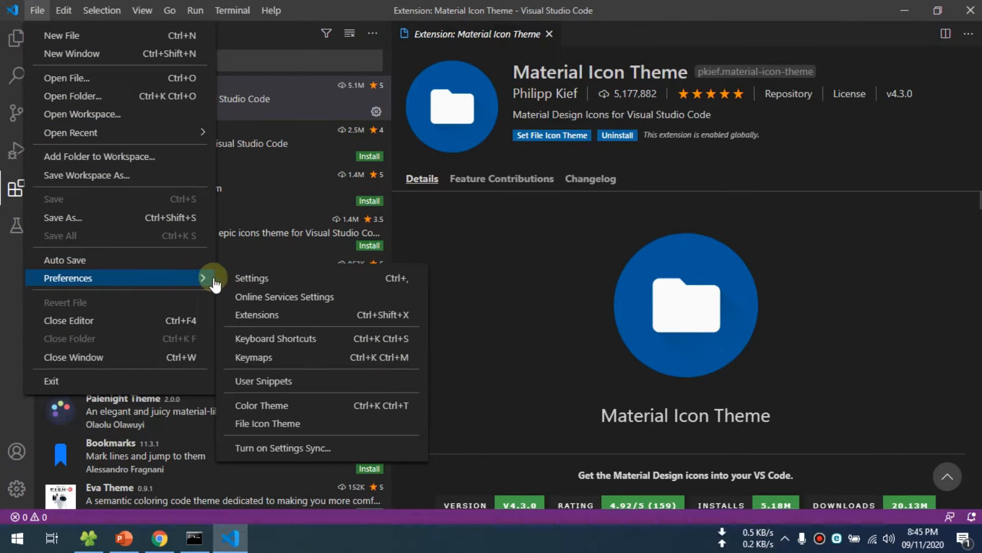
left_click(291, 424)
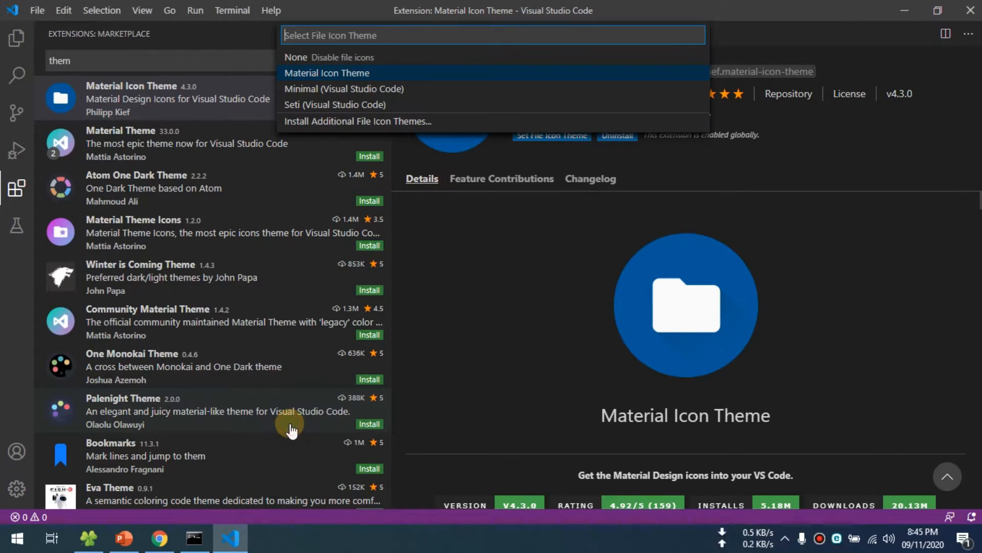
left_click(343, 72)
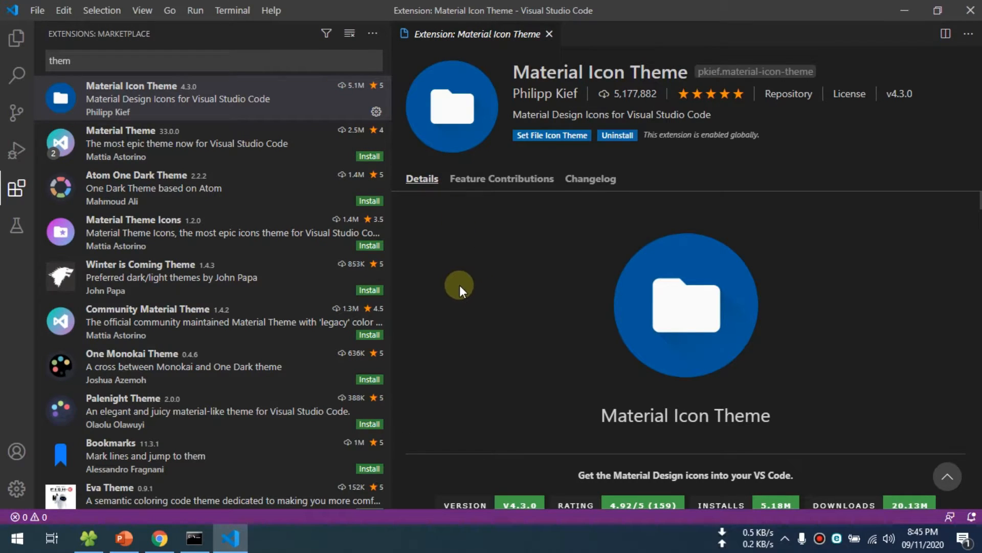
- Close Visual Studio Code and run flutter doctor again in the Command Prompt
left_click(970, 11)
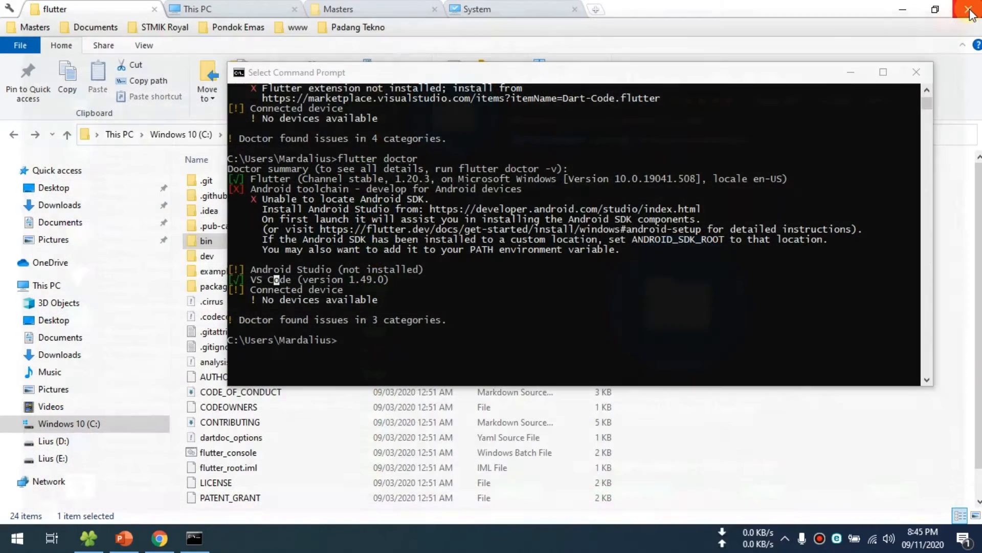
left_click(497, 359)
key("Up")
key("Return")
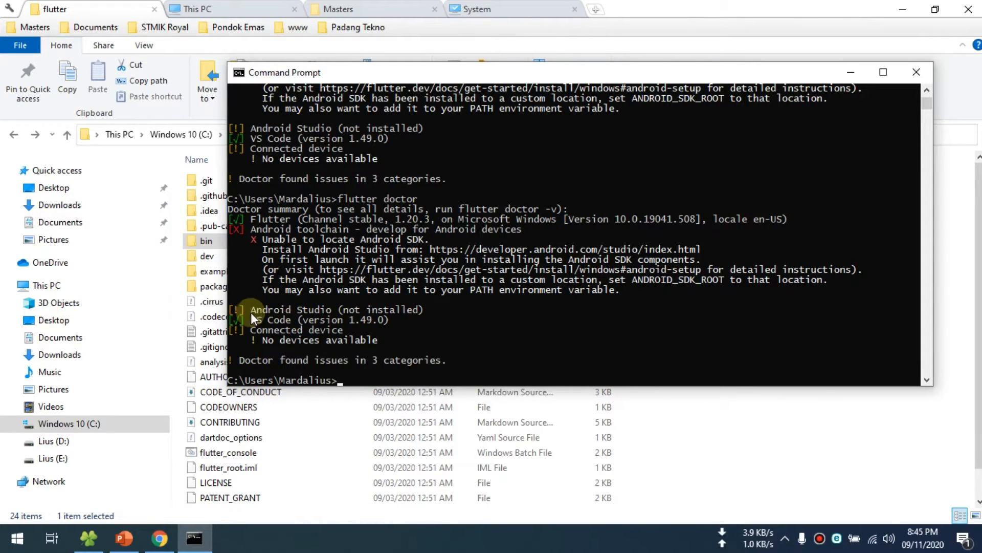
- Pin the recently added Android Studio to Start and launch it from its tile
left_click(17, 538)
scroll(305, 332, "down", 1)
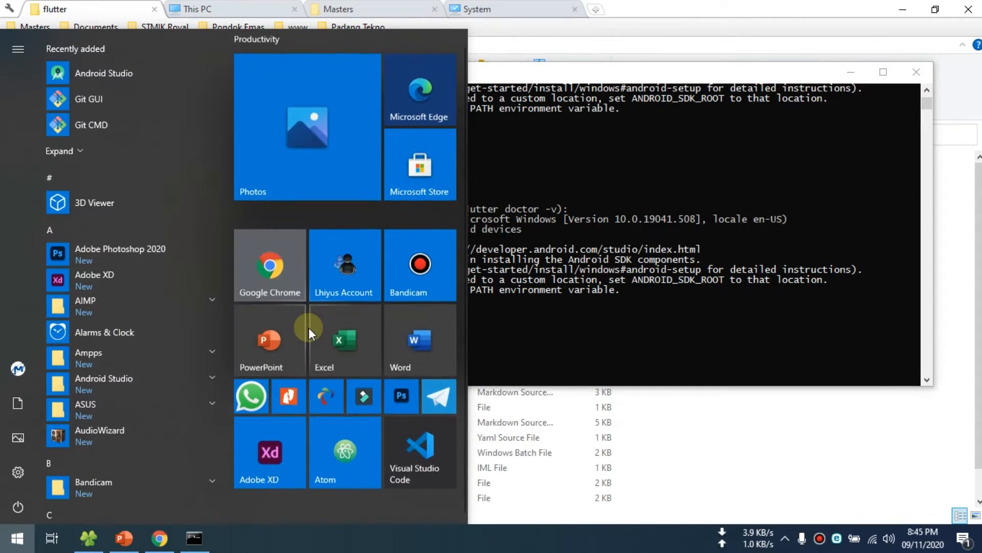
right_click(115, 72)
left_click(143, 84)
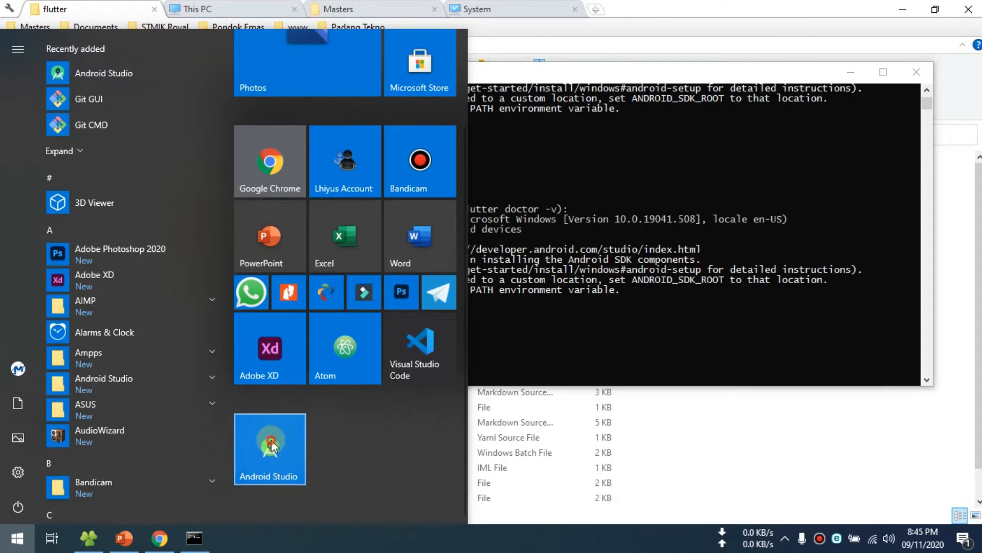
left_click(276, 438)
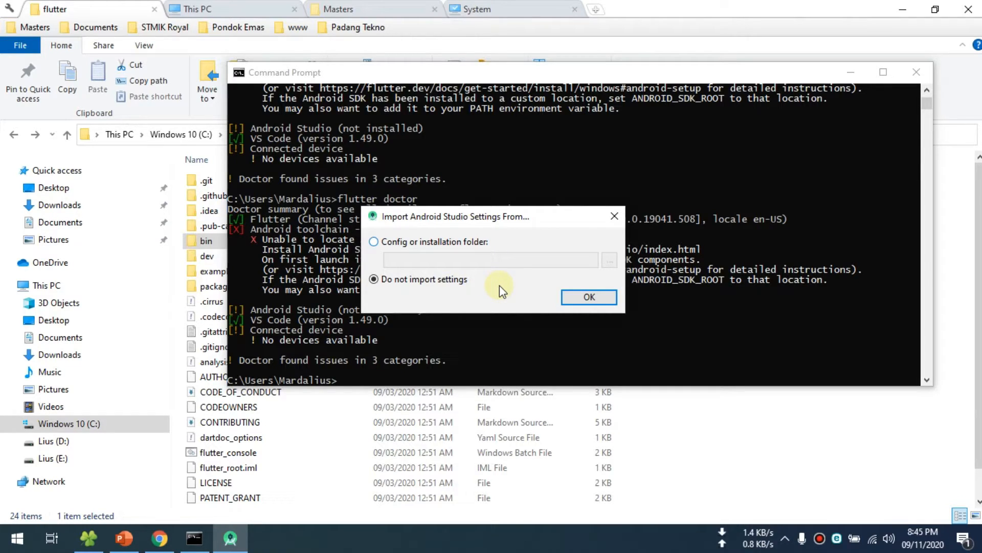
- Continue Android Studio's first launch without importing settings or sending usage statistics, and minimize the Command Prompt
left_click_drag(473, 219, 511, 200)
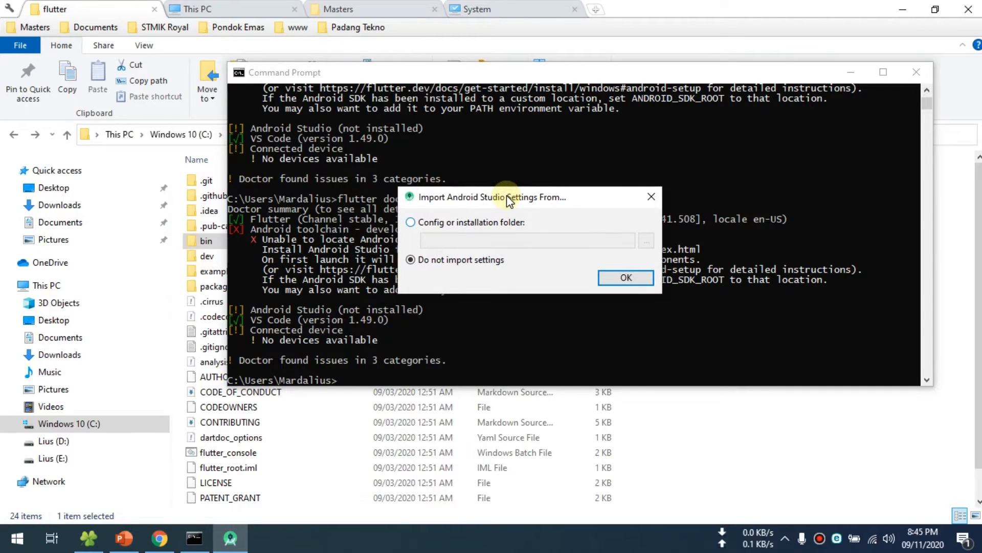
left_click(622, 281)
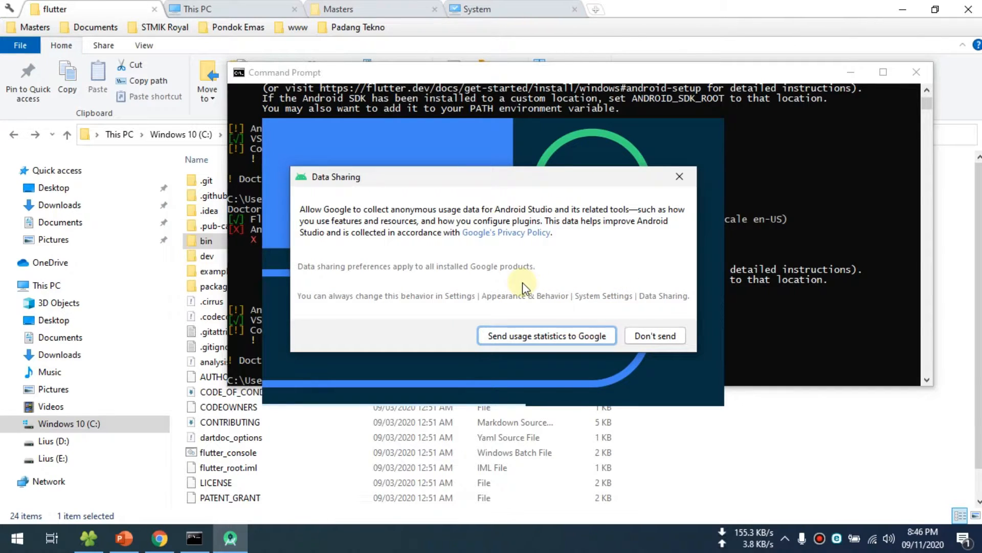
left_click(658, 336)
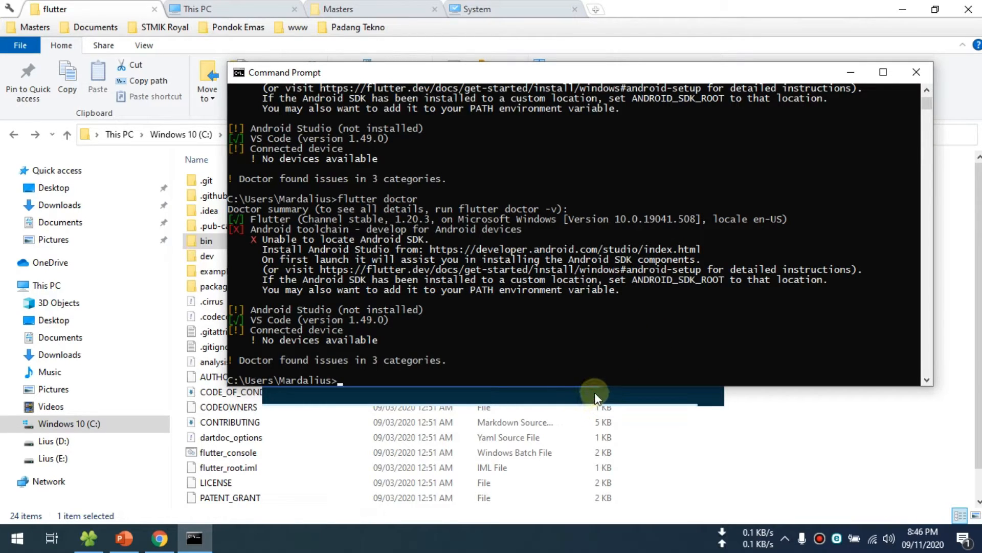
left_click(850, 72)
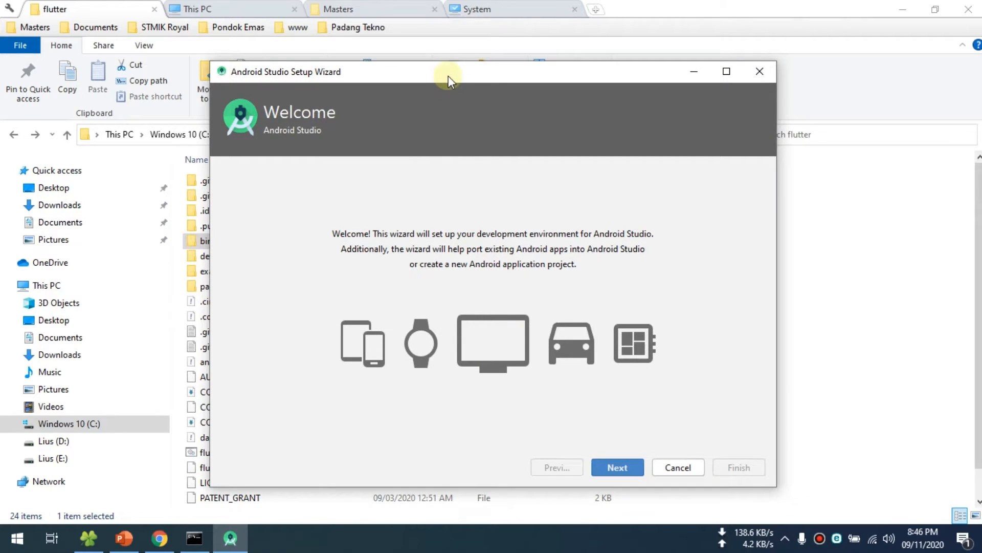
- Go through the Android Studio Setup Wizard with the Standard install type and the Darcula UI theme
left_click_drag(448, 76, 429, 61)
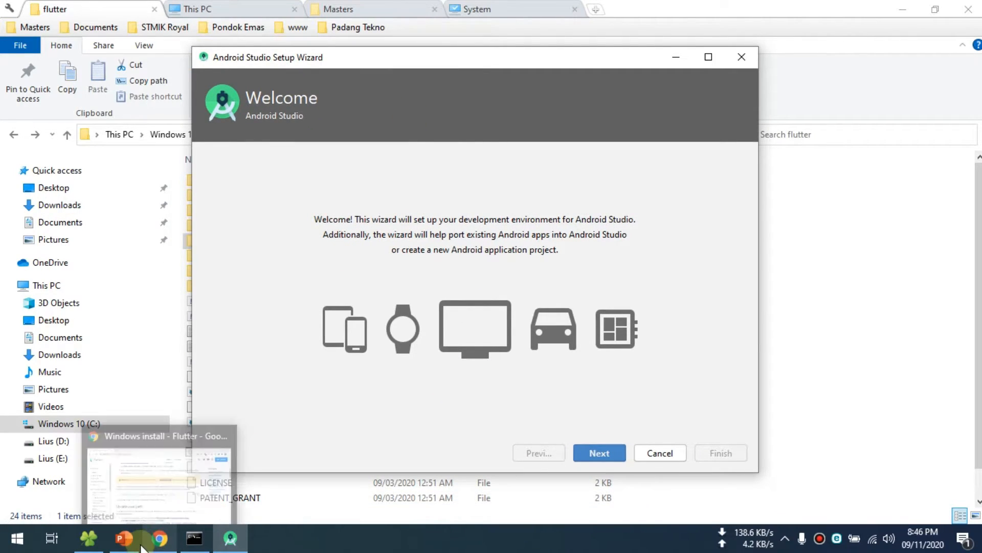
left_click(103, 542)
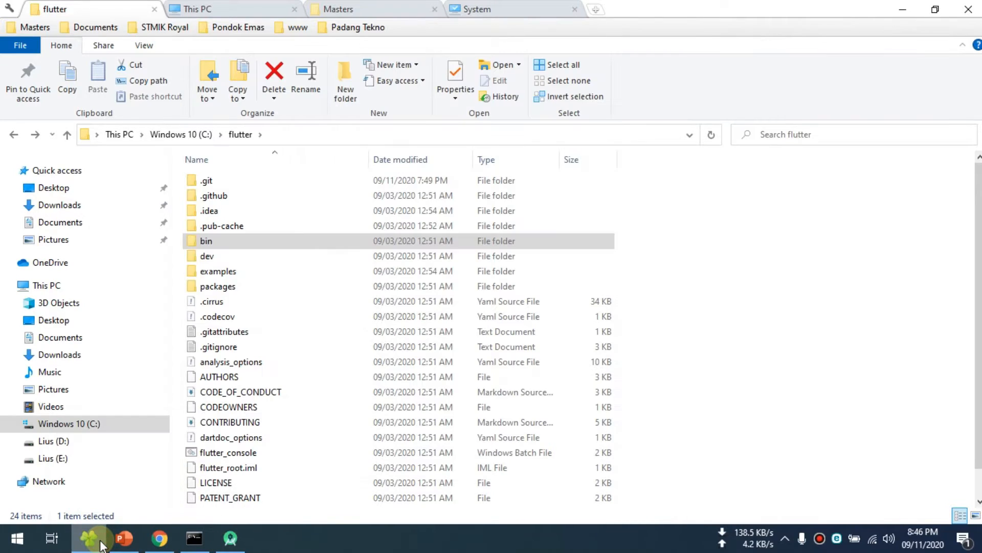
left_click(230, 537)
left_click(612, 450)
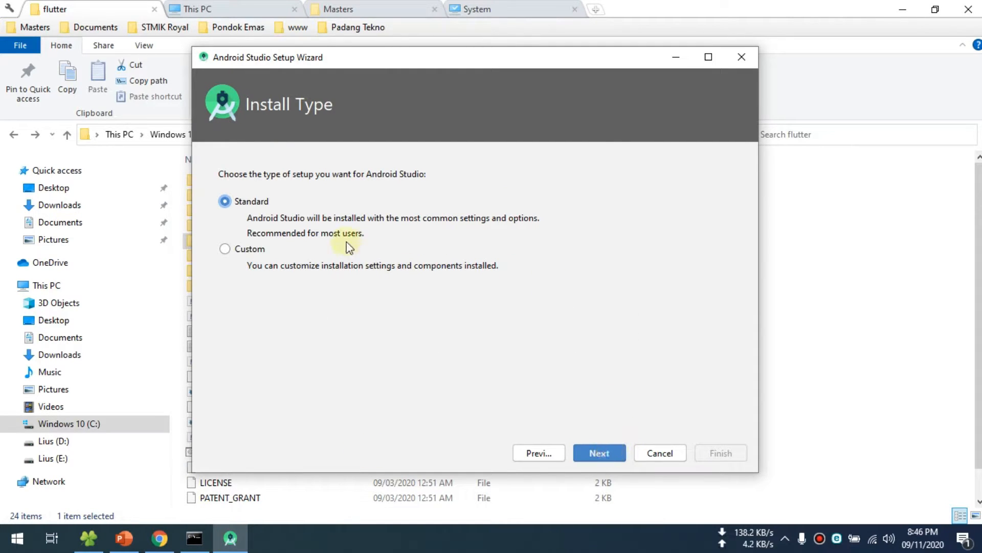
left_click(615, 452)
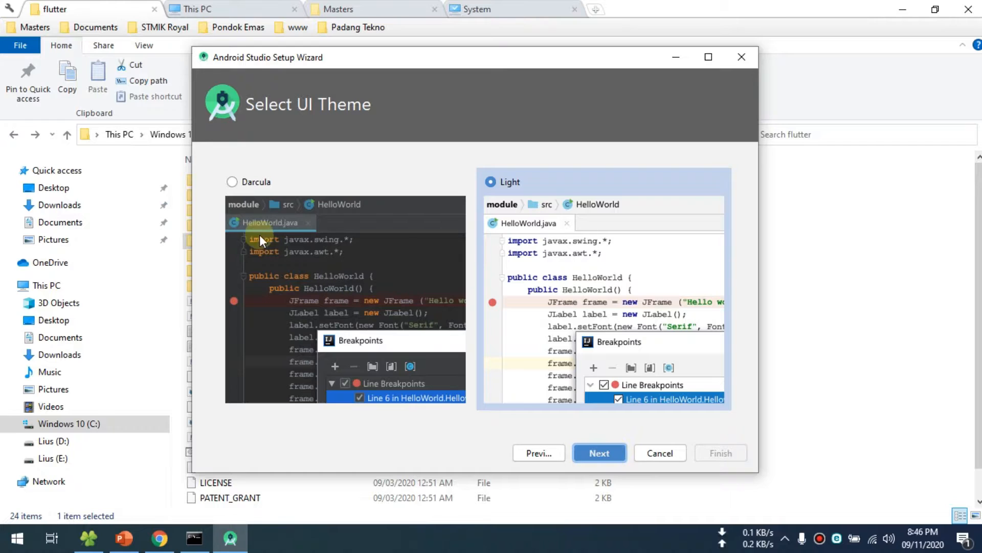
left_click(244, 187)
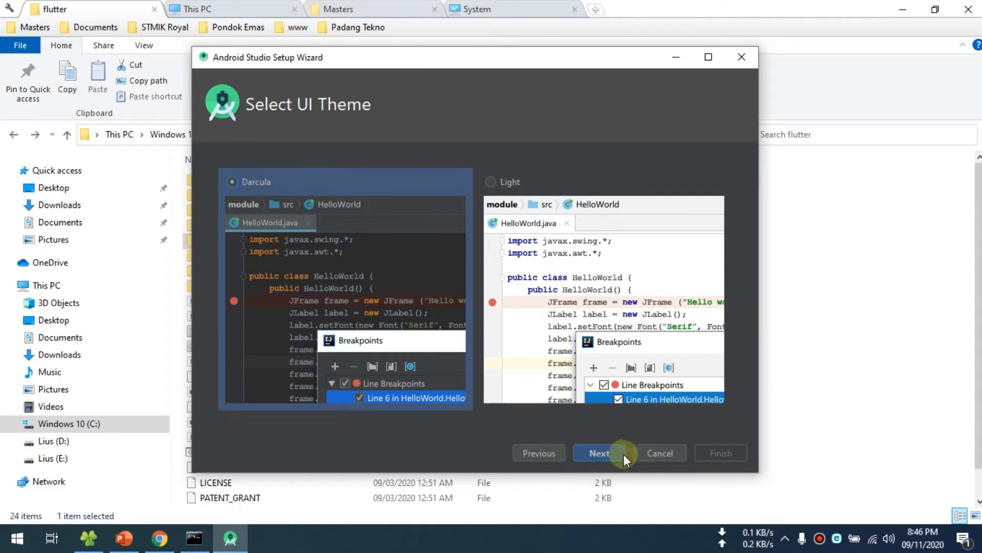
left_click(601, 453)
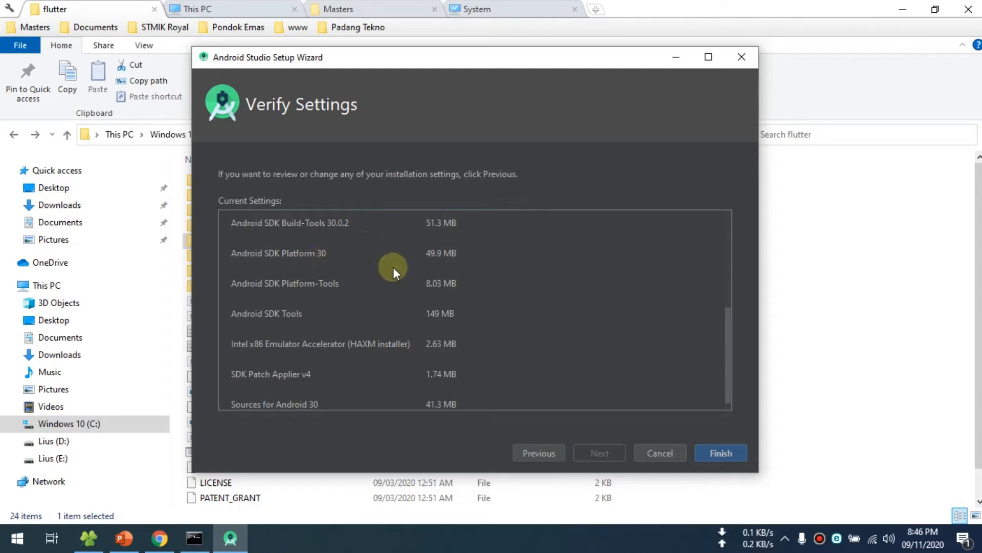
- Review the listed setup settings, then finish the wizard to start downloading the SDK components with details shown
scroll(391, 268, "down", 1)
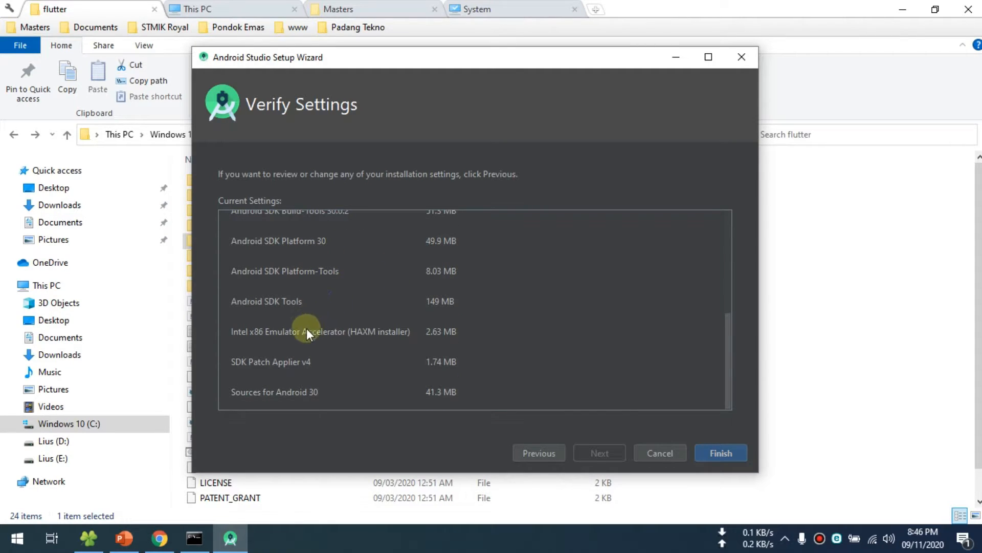
scroll(380, 339, "up", 5)
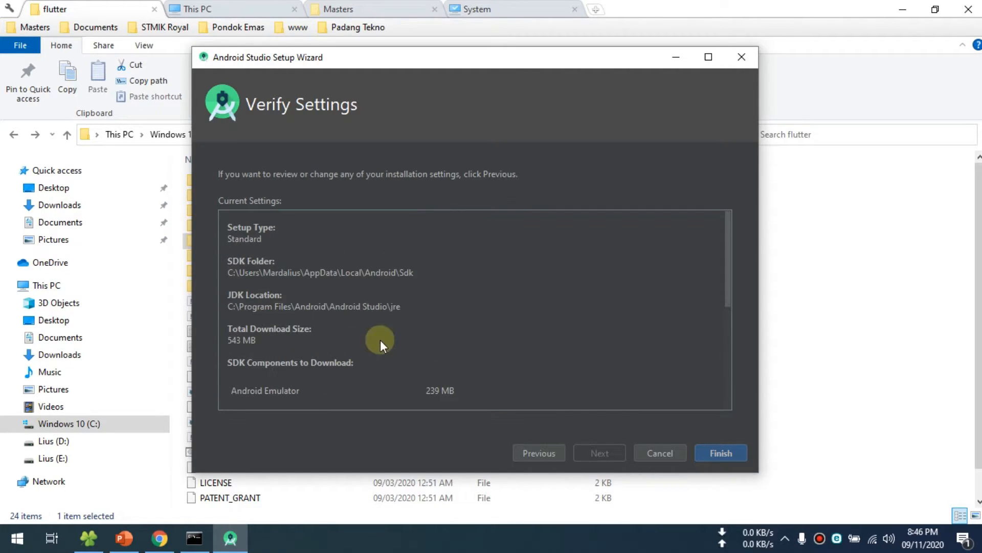
left_click(727, 453)
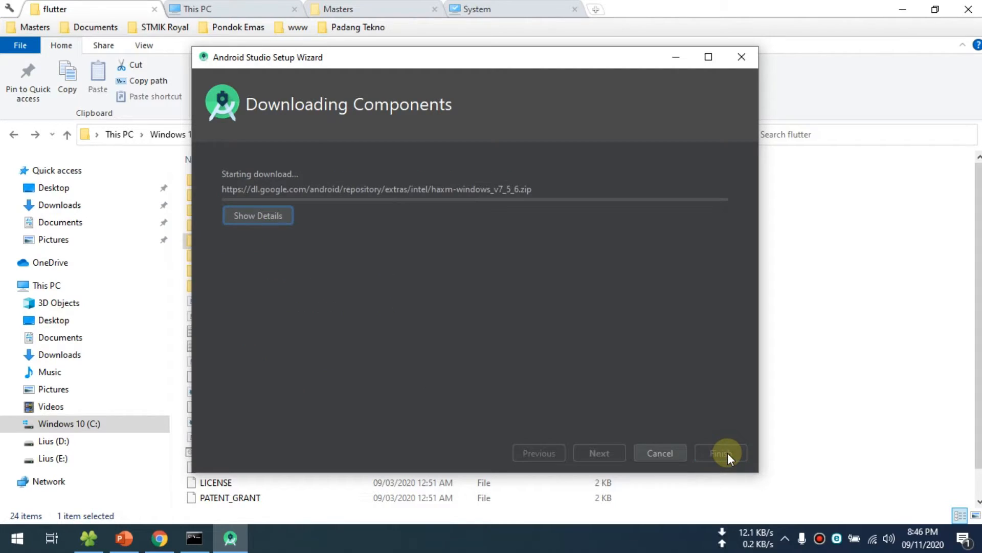
left_click(278, 220)
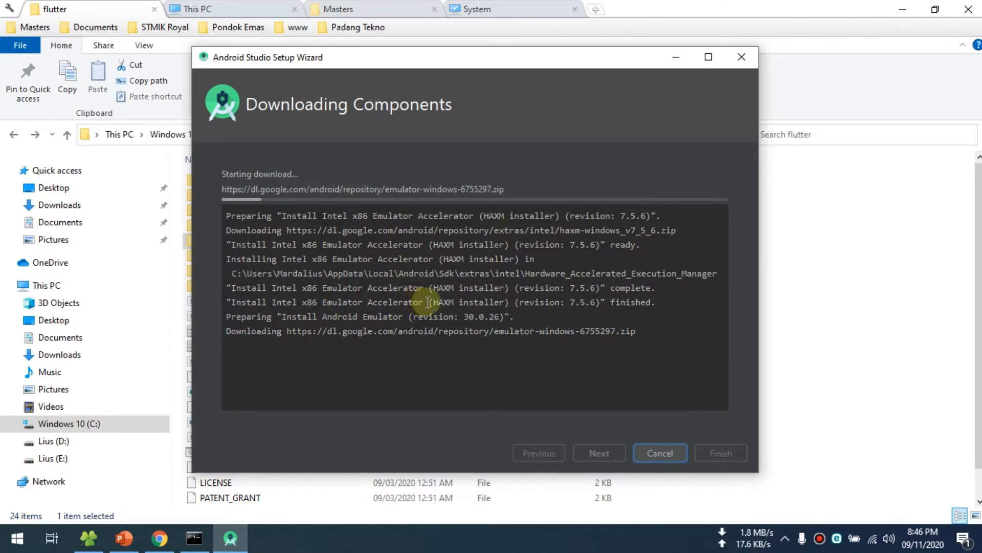
- Bring the Command Prompt over the setup wizard and compare the flutter doctor summary with the component download log
left_click(201, 546)
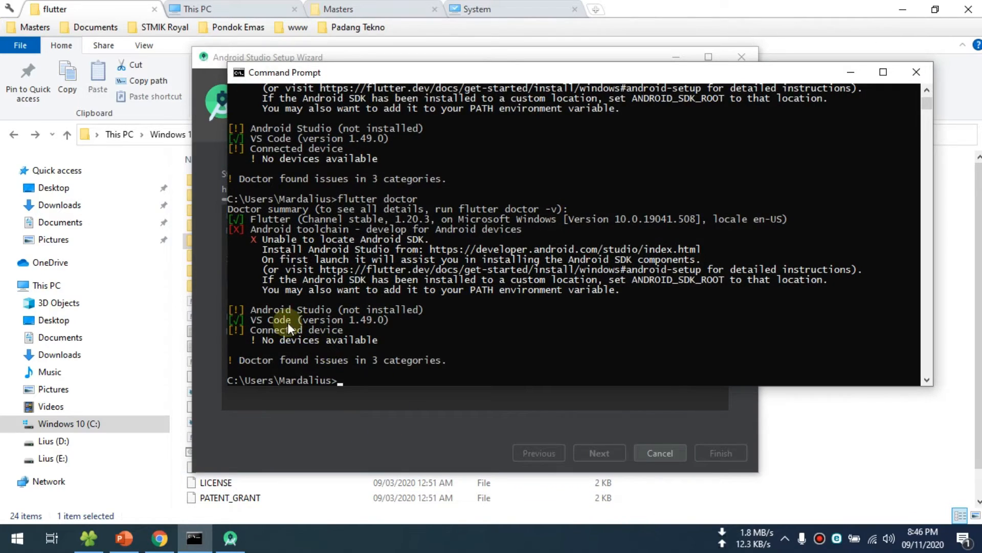
left_click_drag(332, 76, 627, 79)
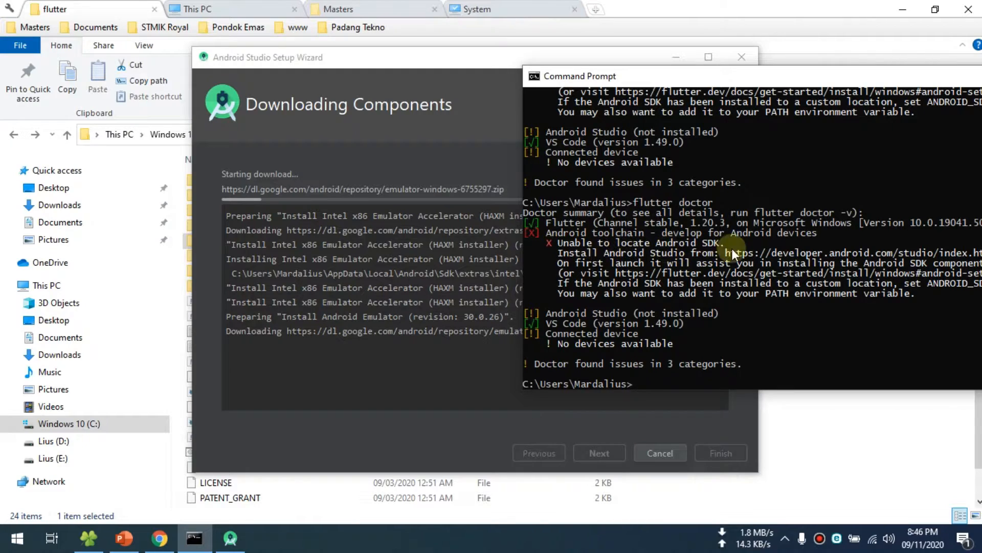
left_click(357, 302)
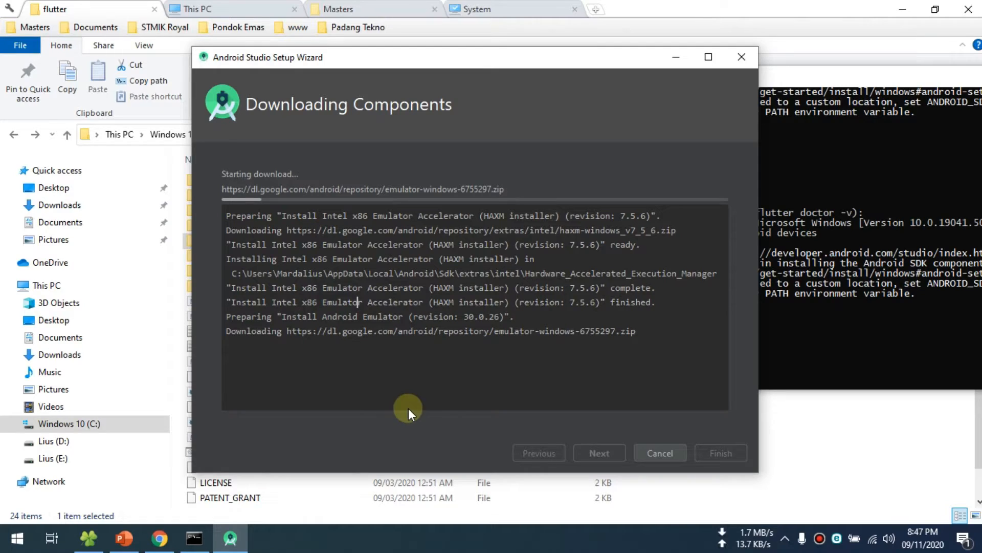
left_click(945, 262)
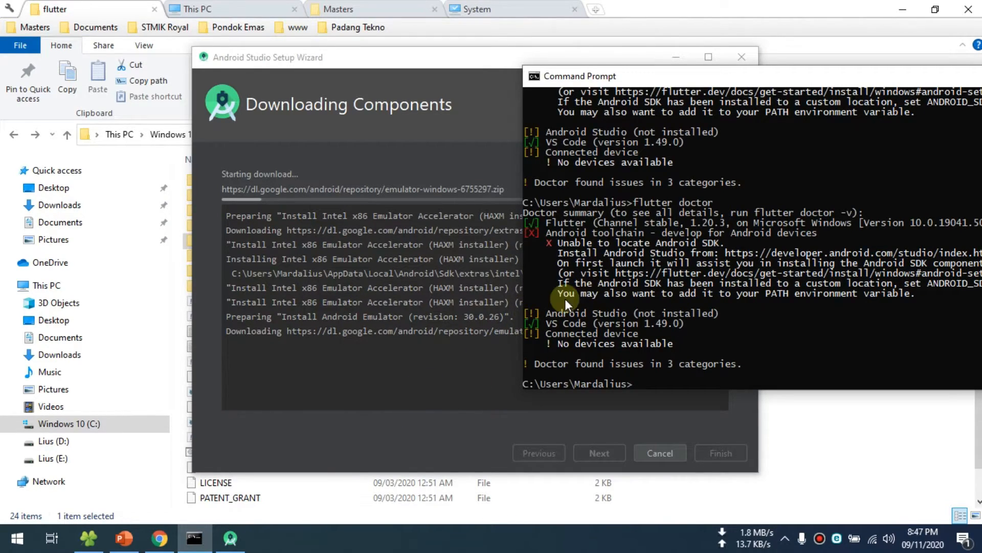
left_click(394, 413)
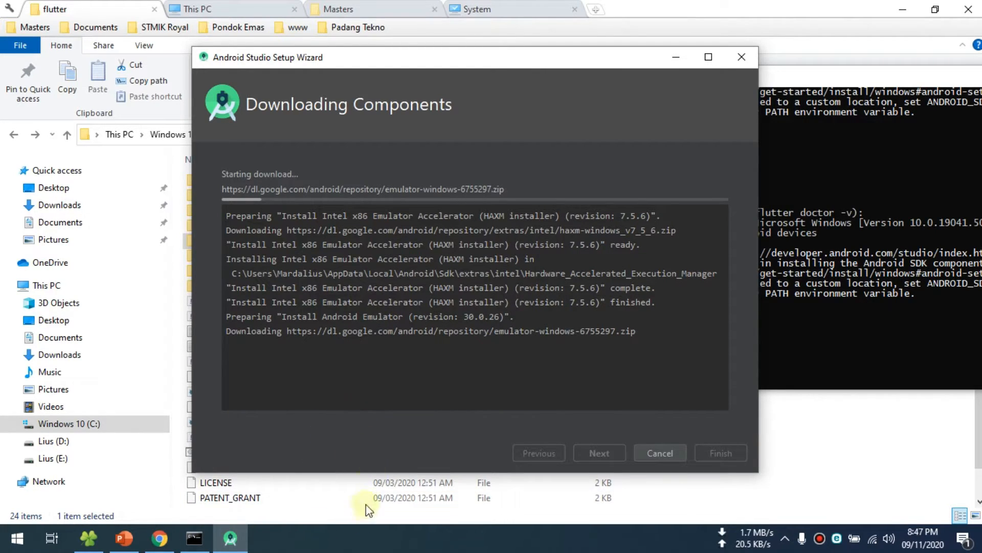
left_click(361, 539)
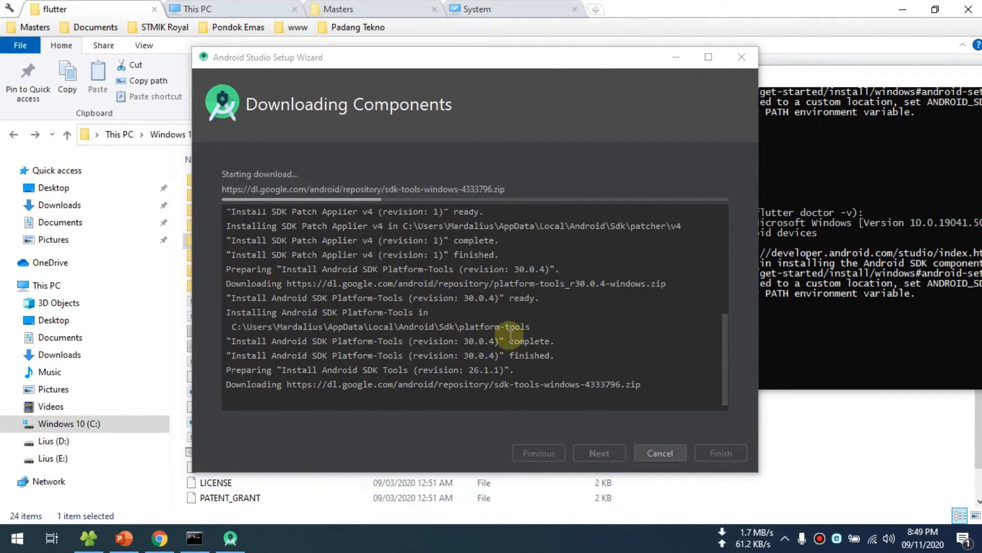
- Arrange the Android Studio Setup Wizard and the Command Prompt windows side by side
left_click(392, 256)
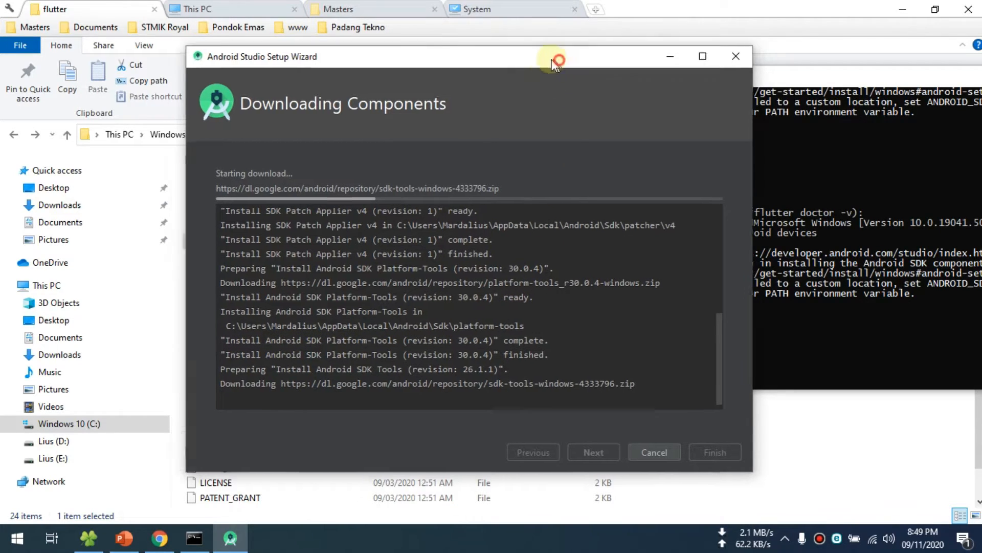
left_click_drag(559, 59, 422, 33)
left_click(832, 268)
left_click_drag(629, 83, 568, 96)
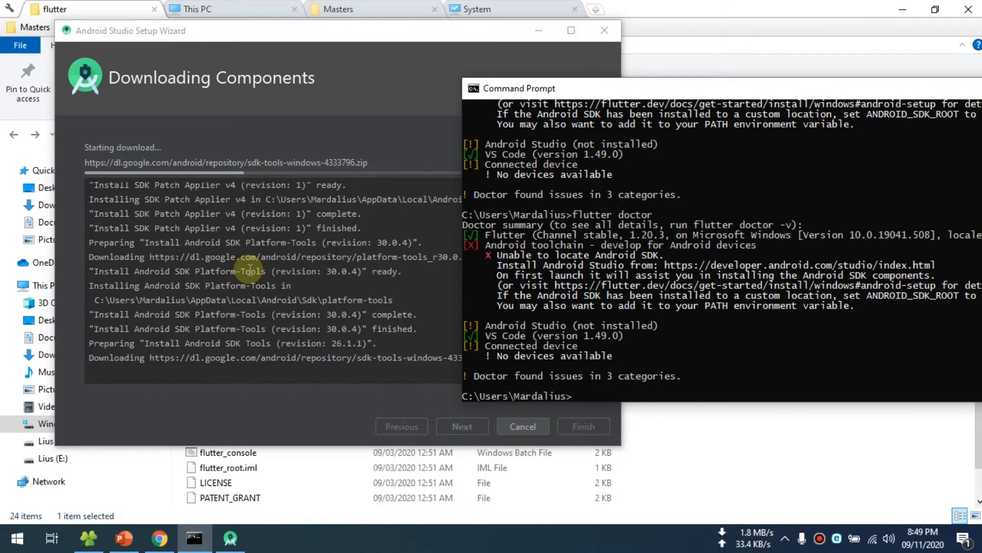
- Examine the Android toolchain, Android Studio and VS Code entries in the flutter doctor summary, then return to the setup wizard
left_click(590, 317)
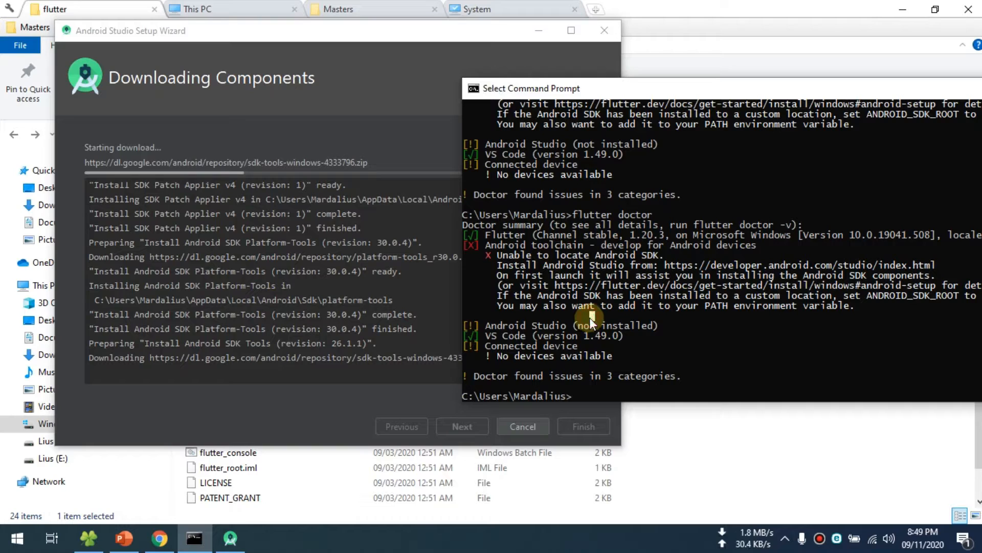
mouse_move(470, 233)
left_mouse_down()
mouse_move(487, 233)
mouse_move(483, 245)
left_mouse_up()
left_click(487, 233)
left_click_drag(468, 325, 613, 354)
left_click(478, 336)
left_click(471, 325)
left_click(472, 244)
left_click(471, 326)
left_click(467, 247)
left_click(412, 329)
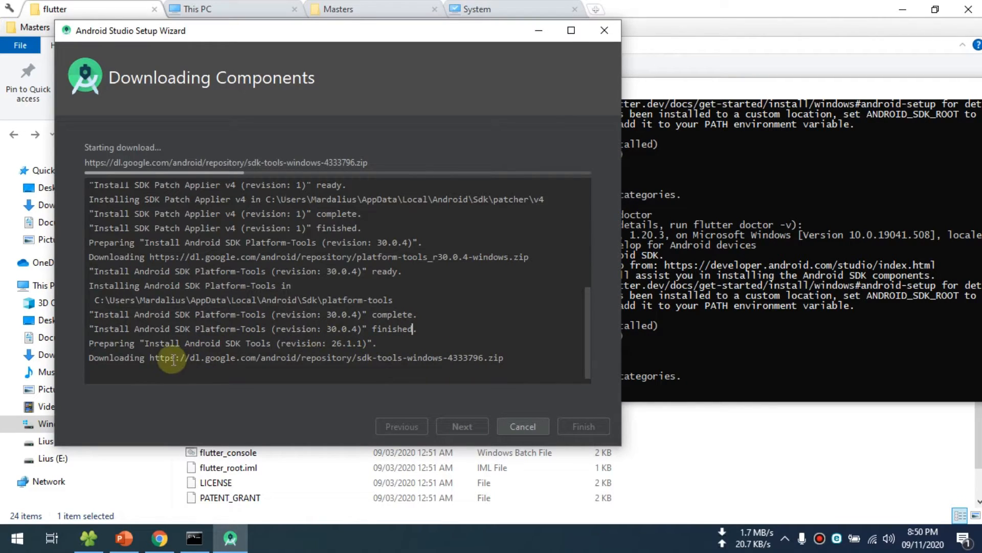
- Finish the Android Studio Setup Wizard after the component download and reposition the Welcome to Android Studio window
left_click(340, 544)
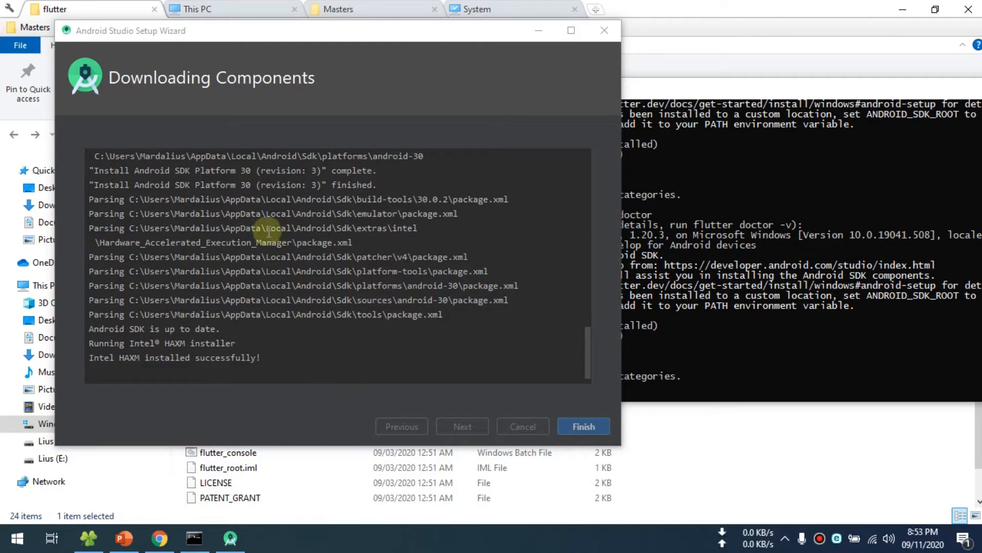
left_click_drag(241, 38, 361, 63)
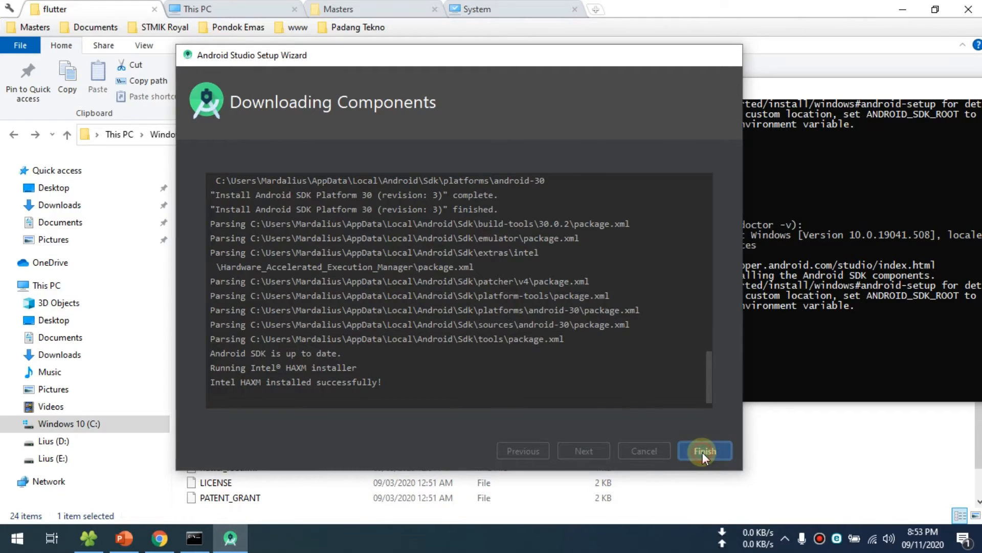
left_click(704, 450)
left_click_drag(543, 81, 429, 105)
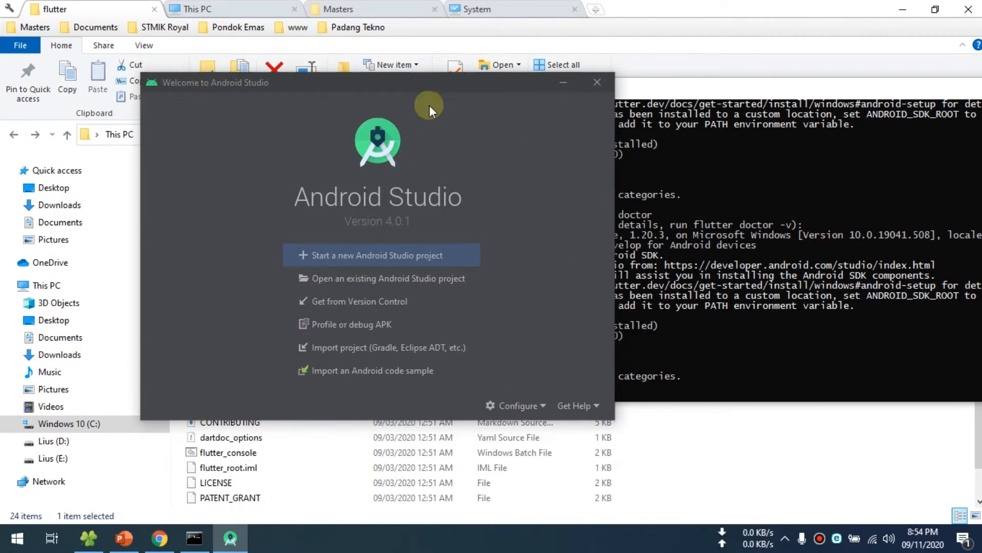
- Run flutter doctor again in the Command Prompt and review the Android toolchain and Android Studio entries of its summary
left_click(761, 182)
scroll(662, 360, "down", 1)
key("Up")
key("Return")
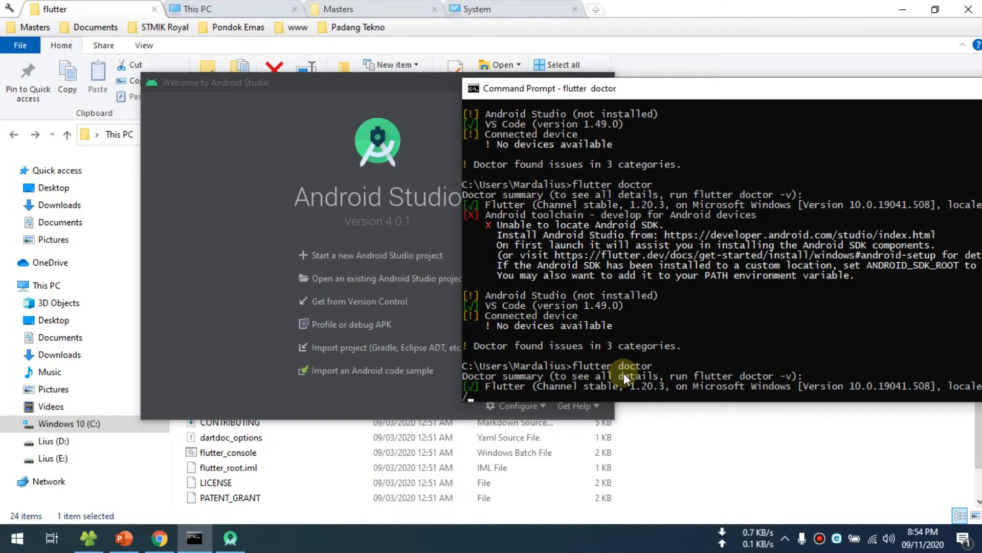
left_click_drag(701, 92, 689, 32)
left_click_drag(765, 28, 689, 11)
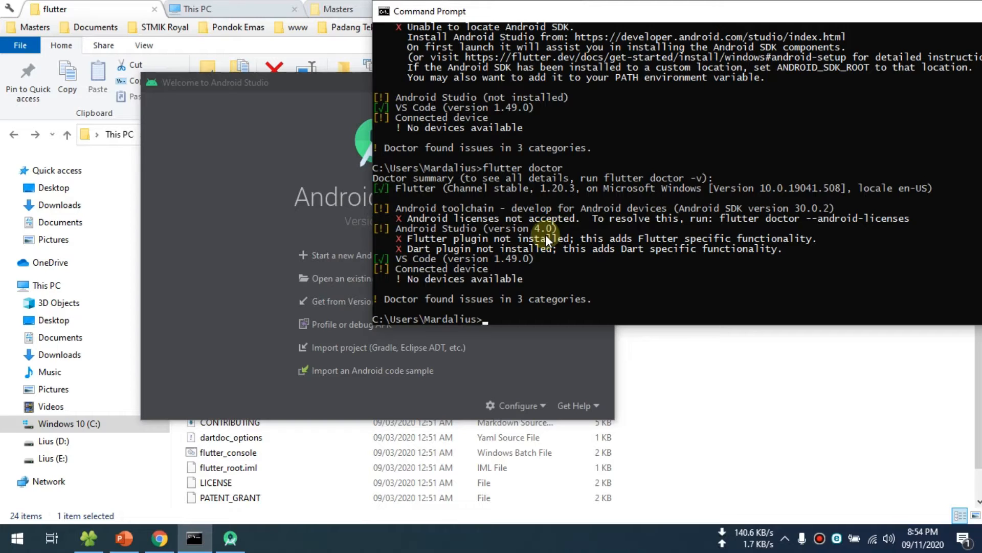
left_click(716, 219)
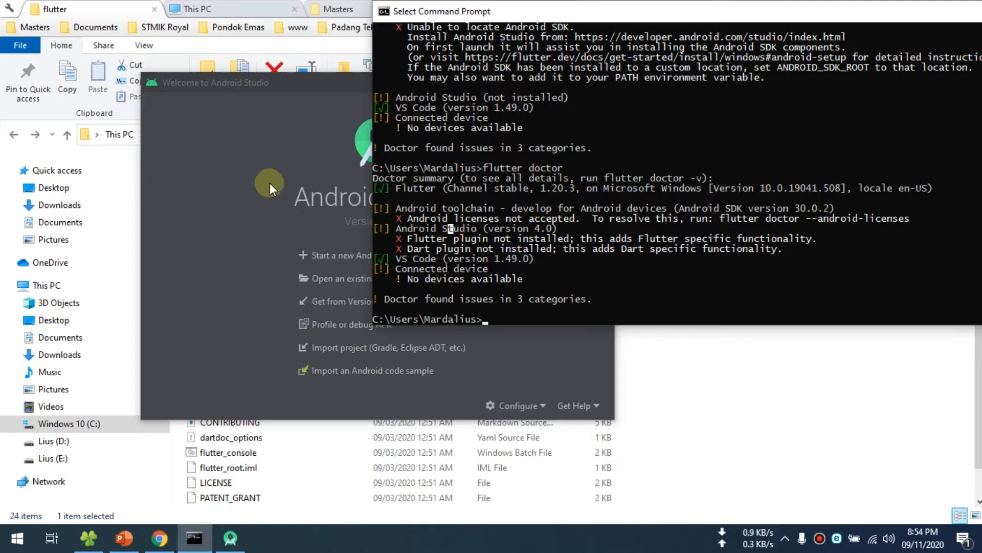
left_click(253, 180)
left_click(643, 229)
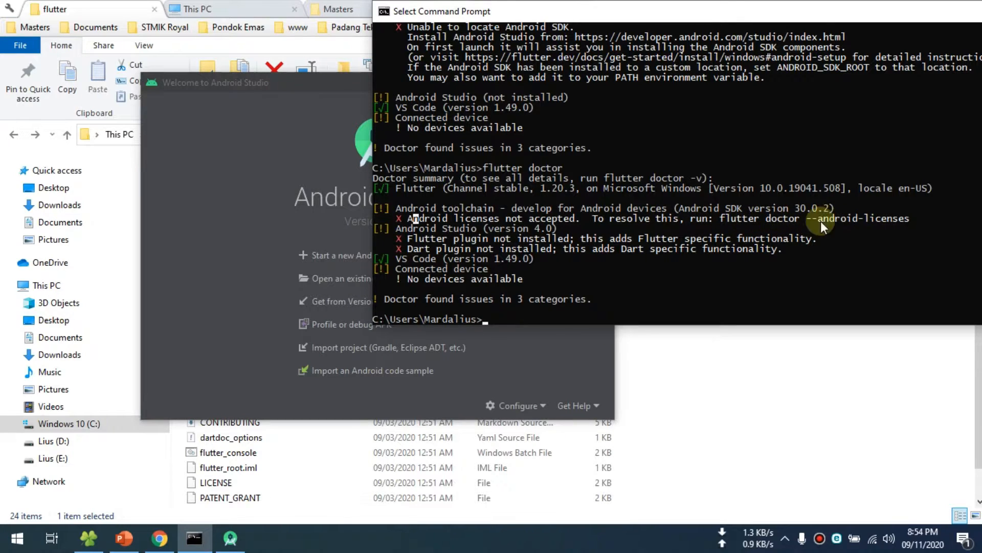
- Copy the suggested command flutter doctor --android-licenses from the doctor summary and run it at the prompt
left_click_drag(720, 218, 910, 218)
left_click(910, 218)
left_click_drag(725, 218, 904, 218)
right_click(903, 218)
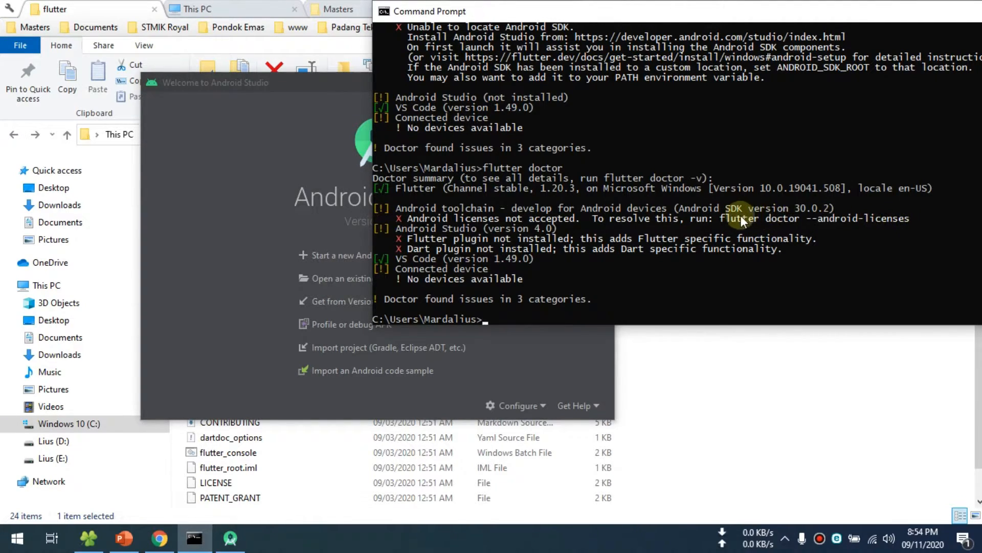
left_click_drag(721, 214, 908, 217)
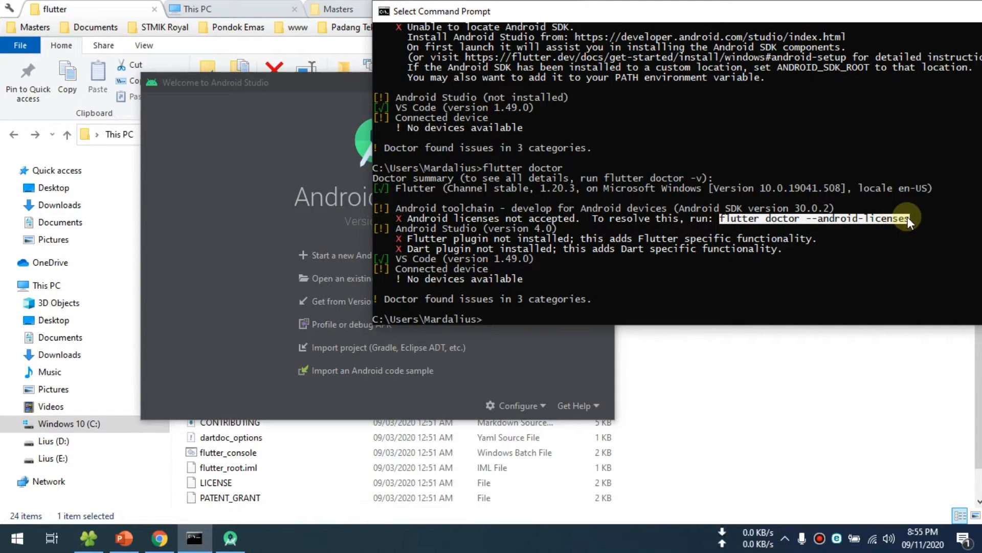
right_click(908, 217)
right_click(515, 310)
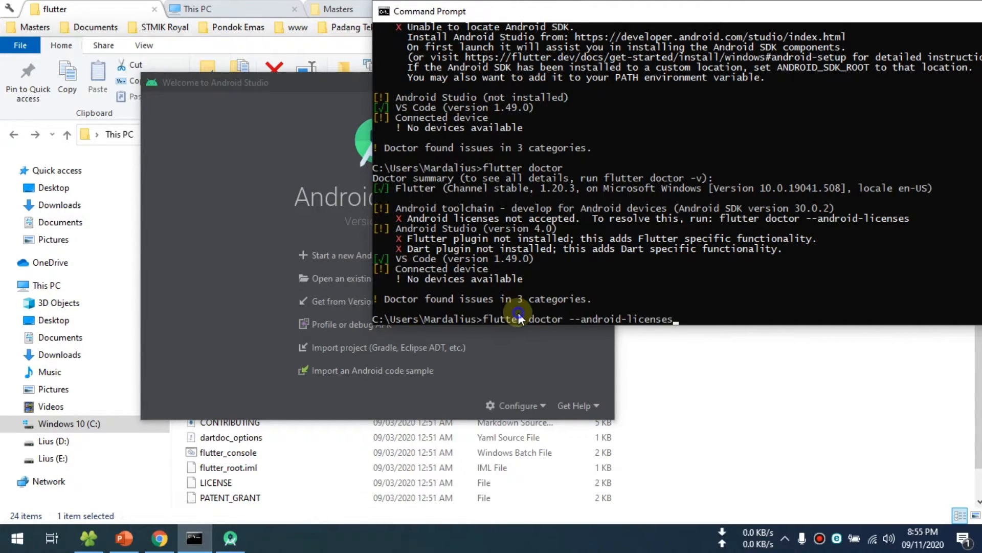
scroll(588, 289, "down", 1)
key("Return")
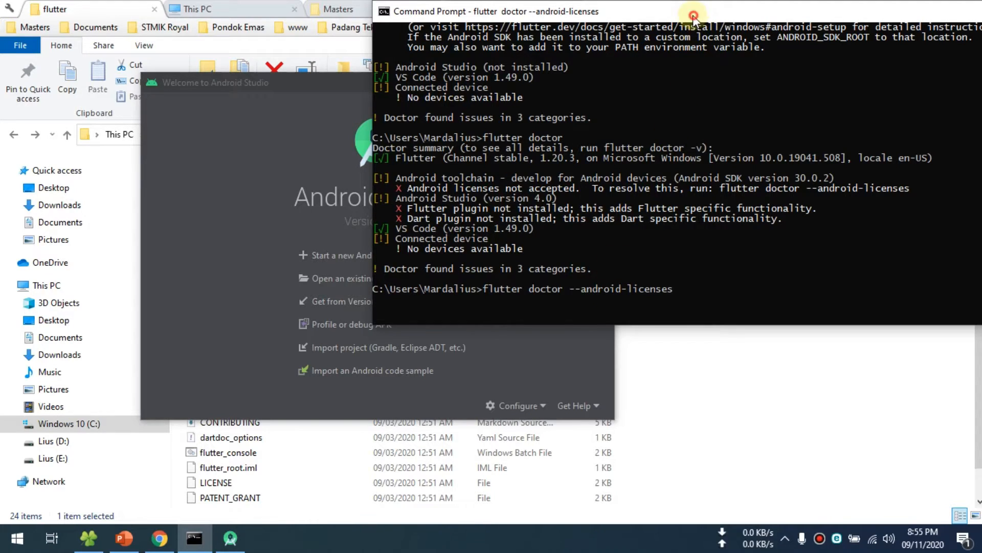
- Agree to review the unaccepted Android SDK package licenses and accept every one of them with y
left_click_drag(694, 16, 684, 44)
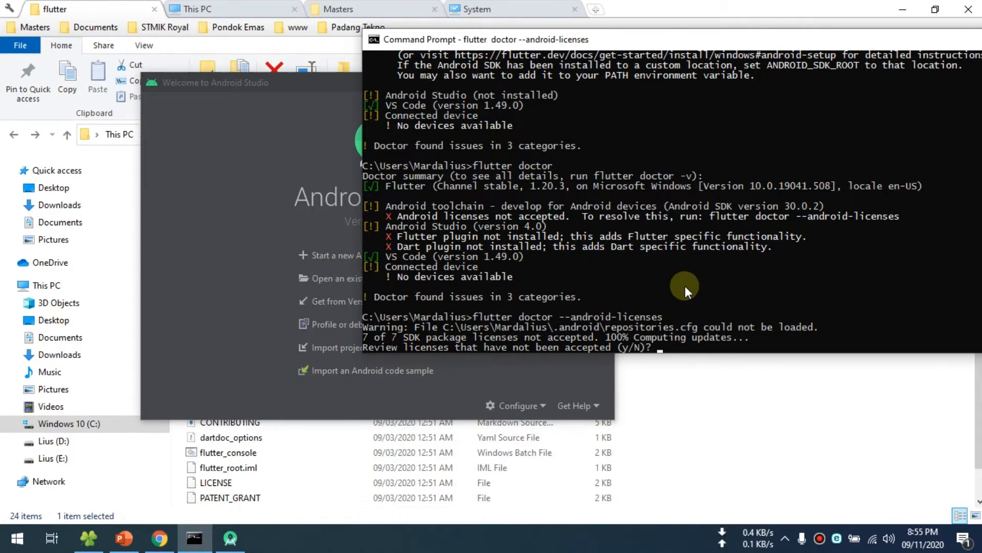
scroll(686, 285, "down", 1)
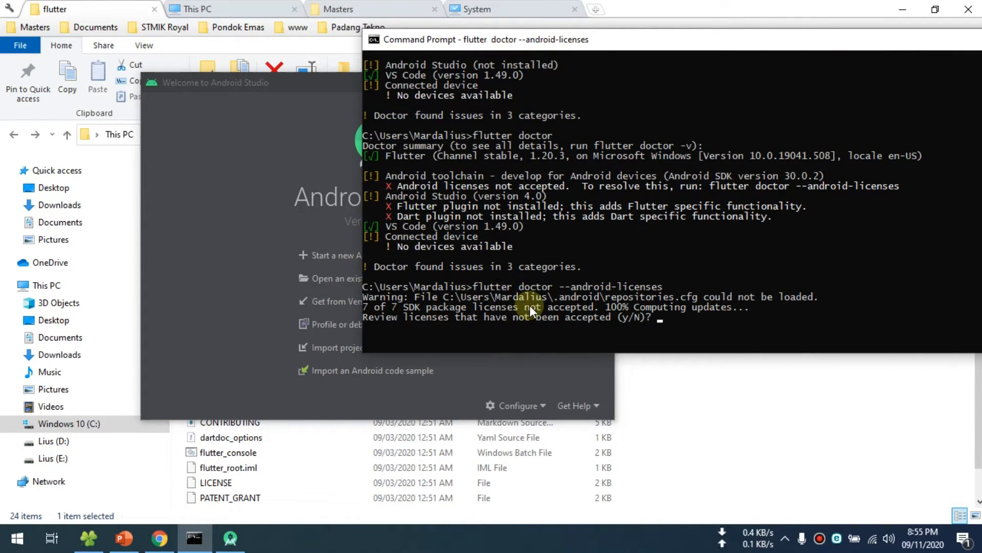
type("y")
key("Return")
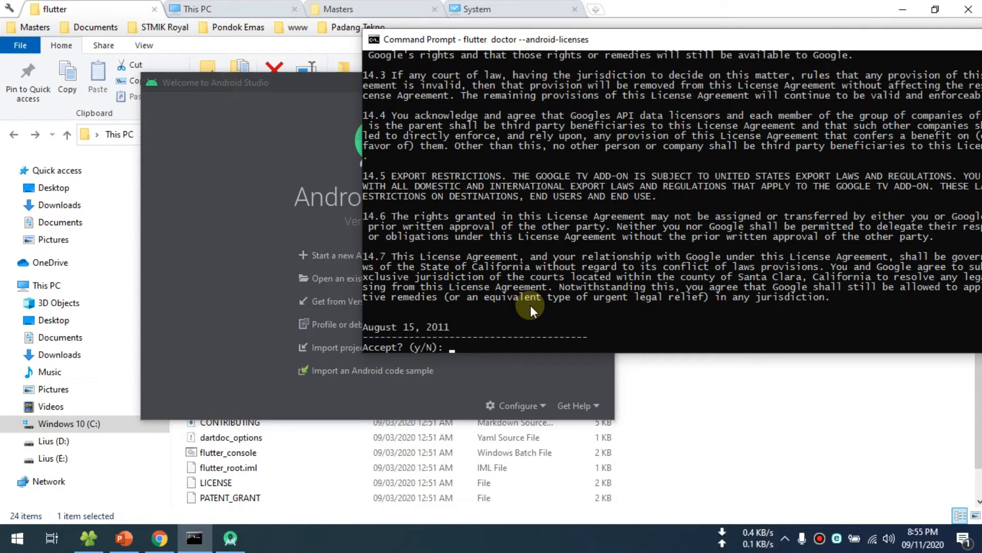
type("y")
key("Return")
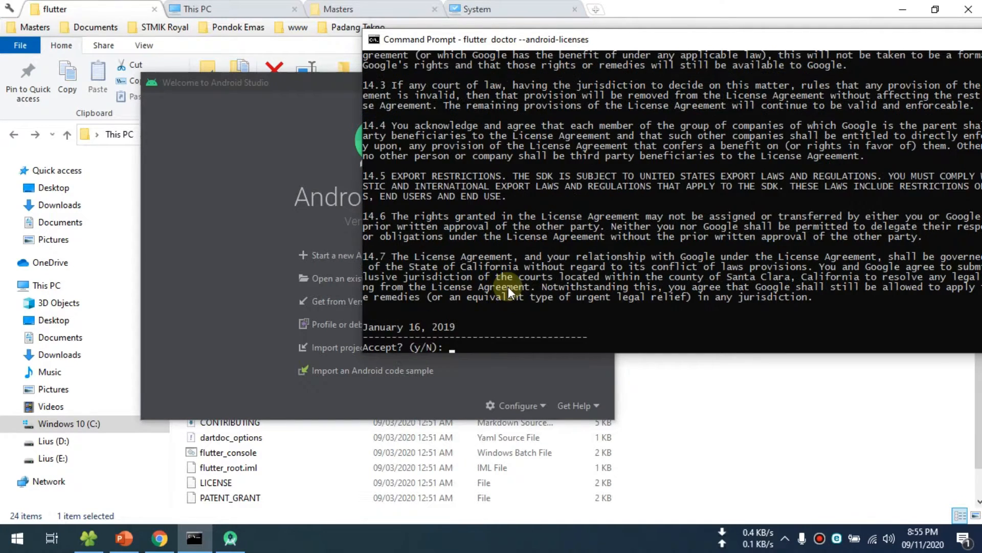
type("y")
key("Return")
type("y")
key("Return")
type("y")
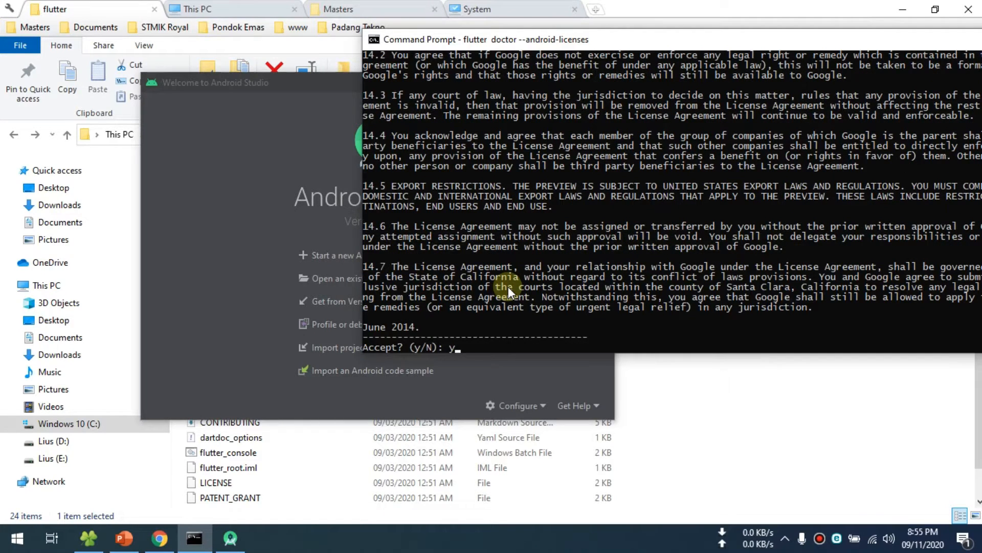
key("Return")
type("y")
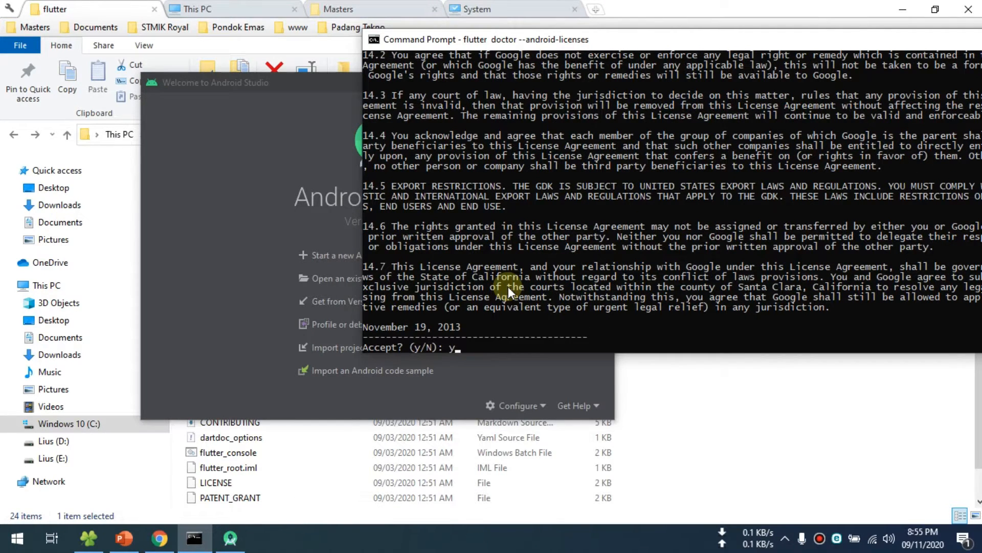
key("Return")
type("y")
key("Return")
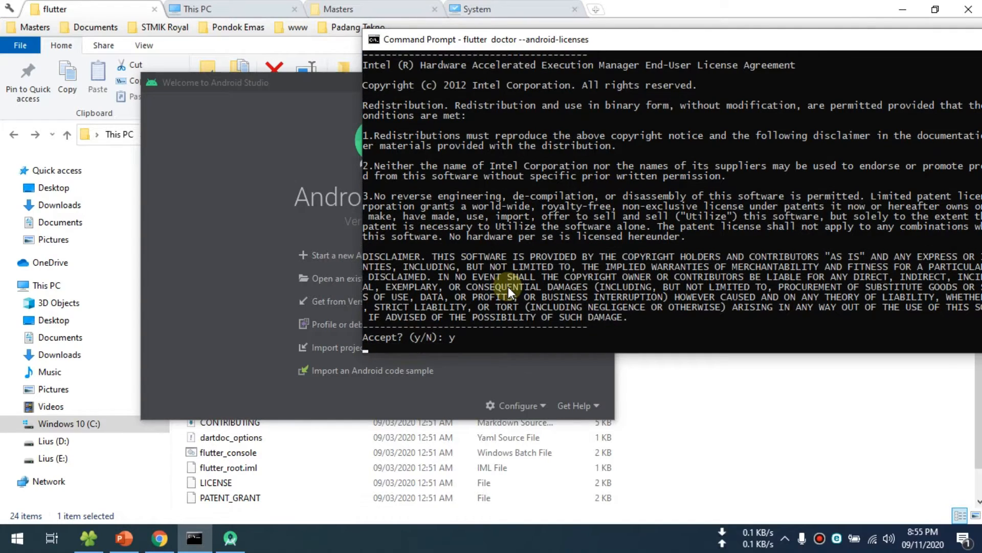
type("y")
key("Return")
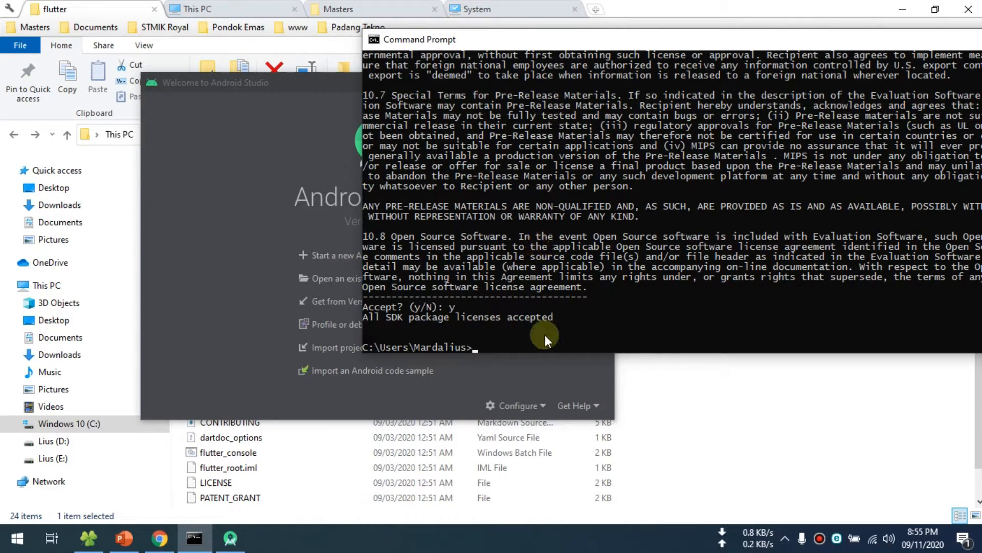
- Recall the license command, remove its --android-licenses option and run flutter doctor
key("Up")
key("BackSpace")
key("BackSpace")
key("BackSpace")
key("BackSpace")
key("BackSpace")
key("BackSpace")
key("BackSpace")
key("BackSpace")
key("BackSpace")
key("BackSpace")
key("BackSpace")
key("BackSpace")
key("BackSpace")
key("BackSpace")
key("BackSpace")
key("BackSpace")
key("BackSpace")
key("BackSpace")
key("BackSpace")
key("Return")
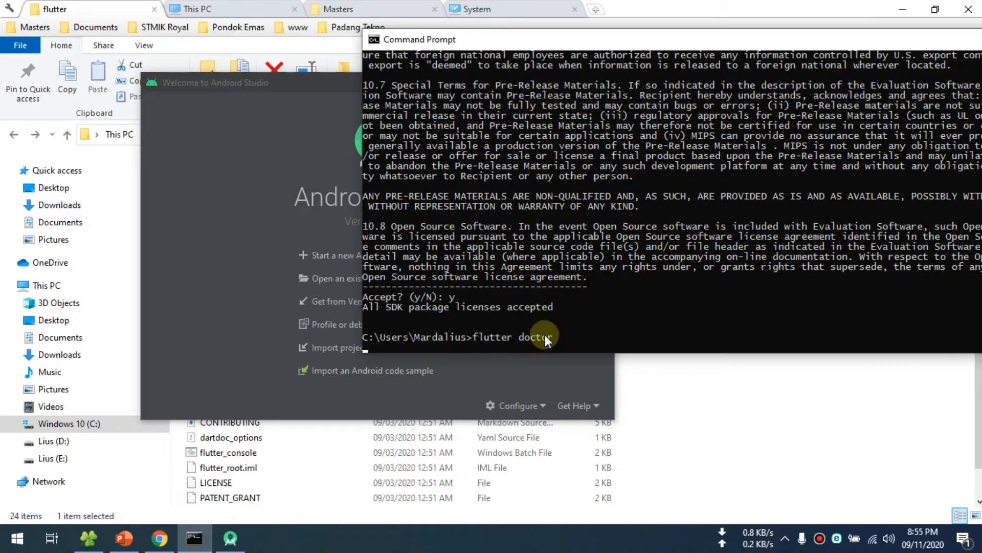
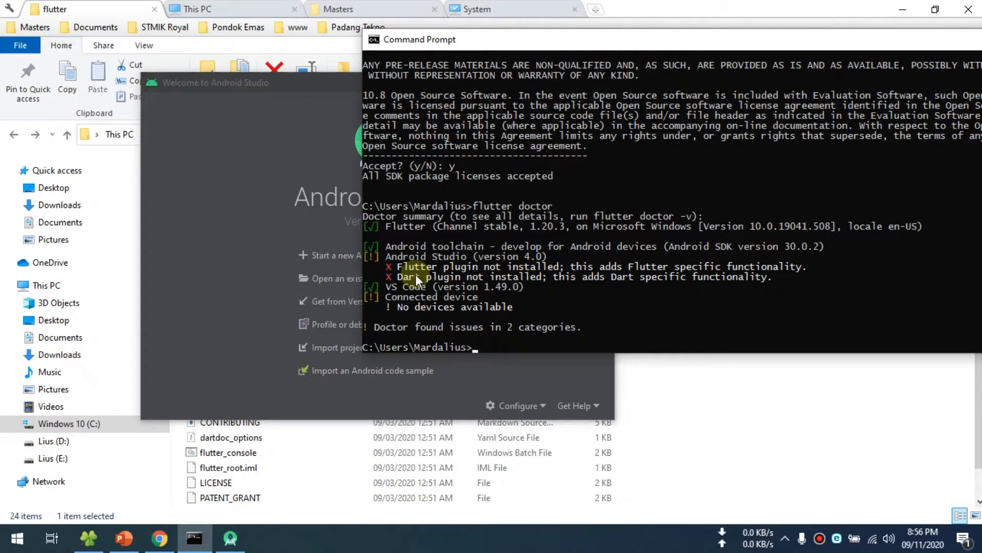
left_click(240, 328)
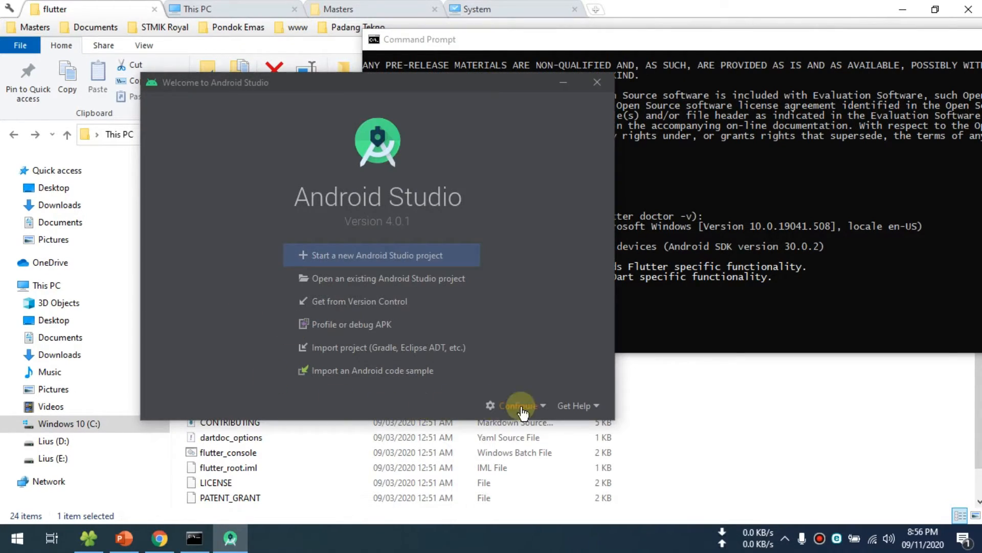
left_click(540, 408)
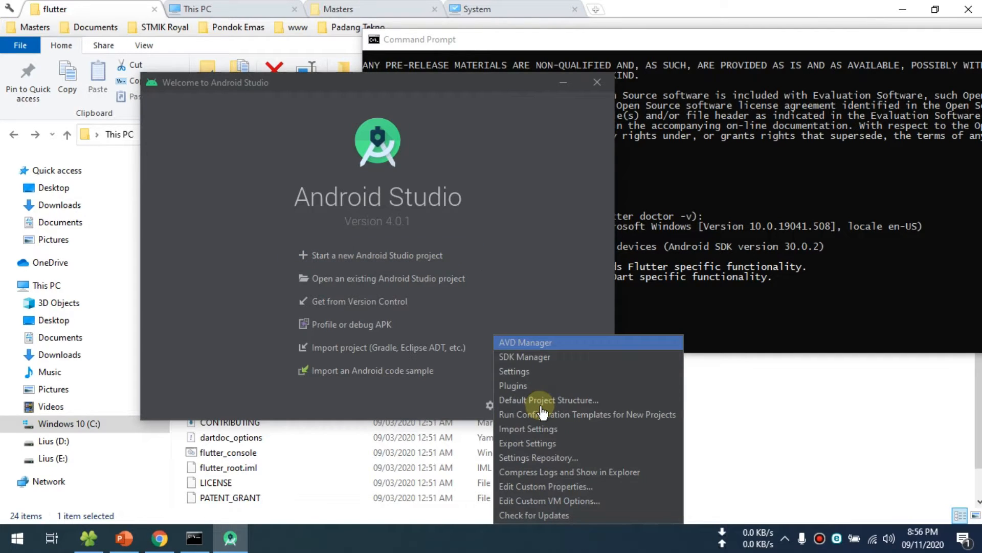
left_click(524, 386)
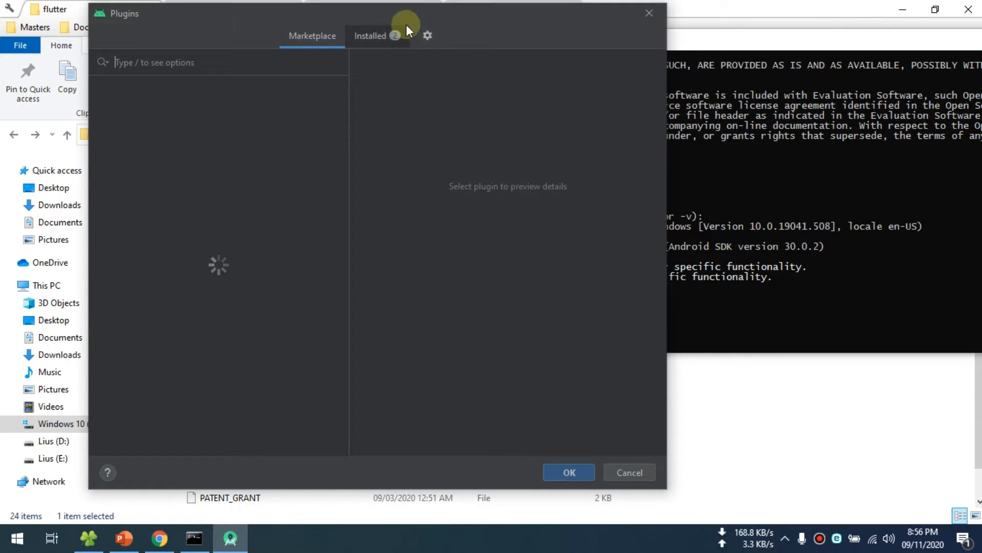
left_click_drag(464, 15, 474, 37)
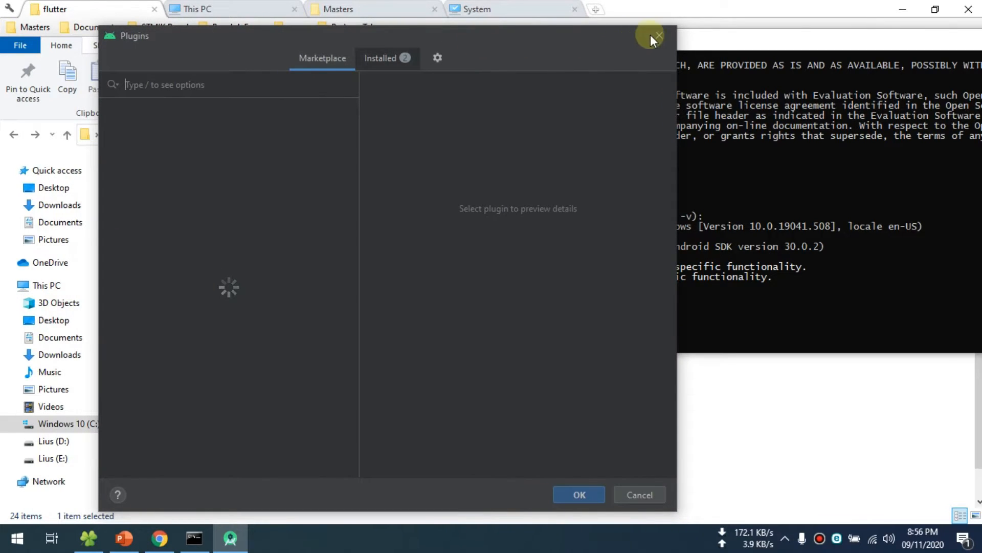
left_click_drag(557, 39, 707, 28)
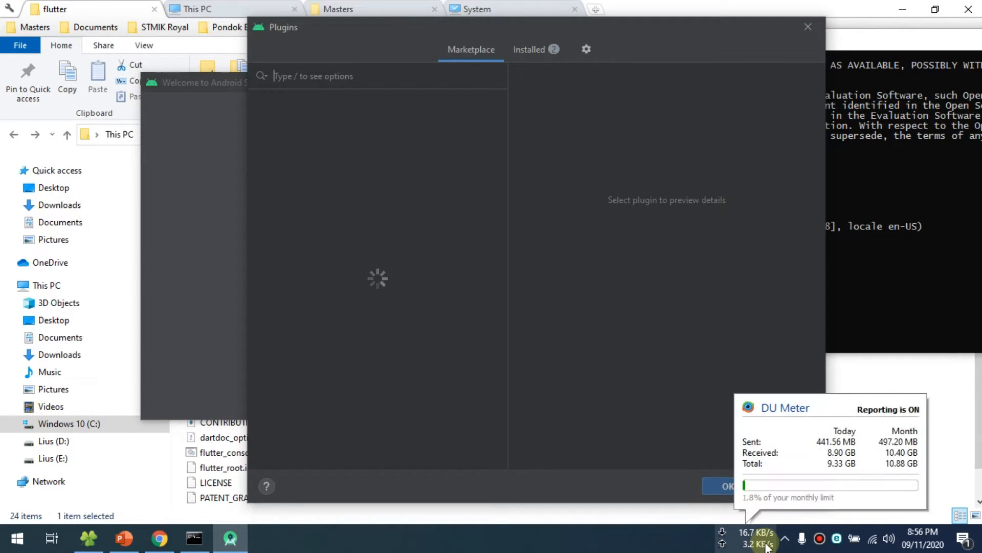
left_click(783, 486)
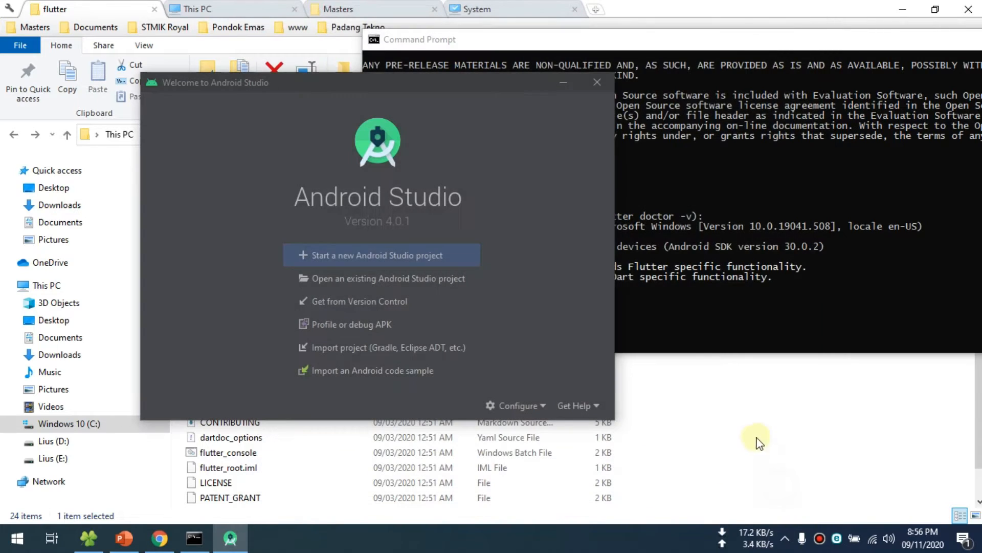
left_click(517, 406)
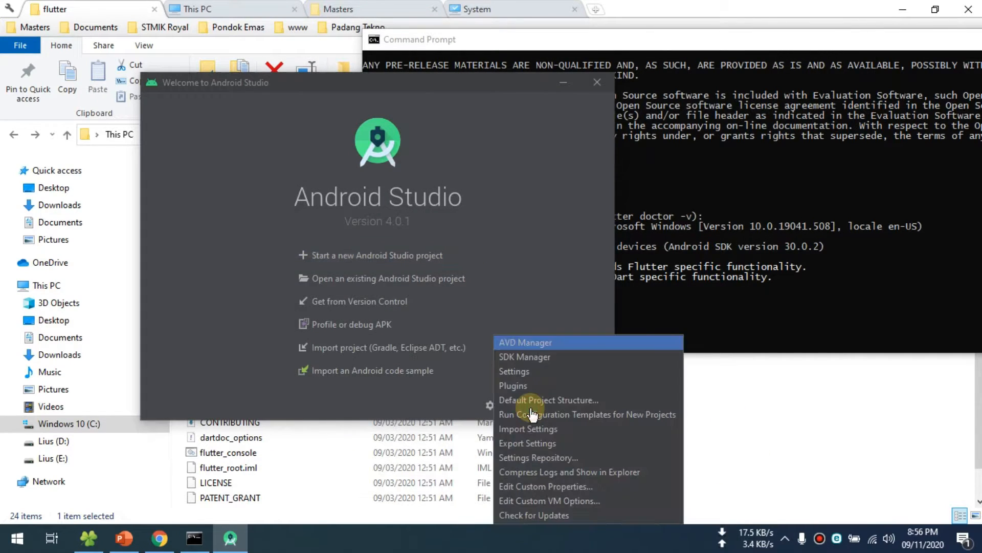
left_click(517, 386)
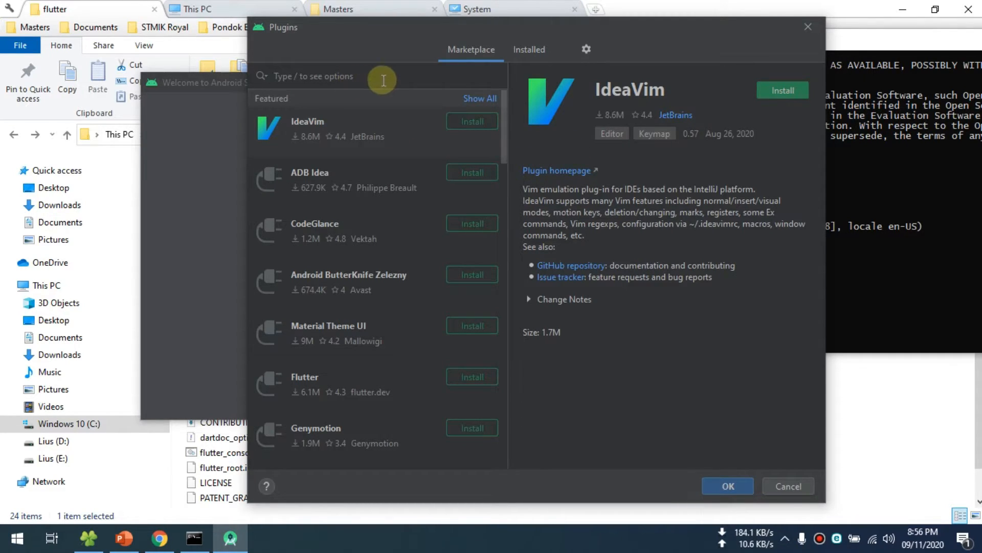
left_click(904, 266)
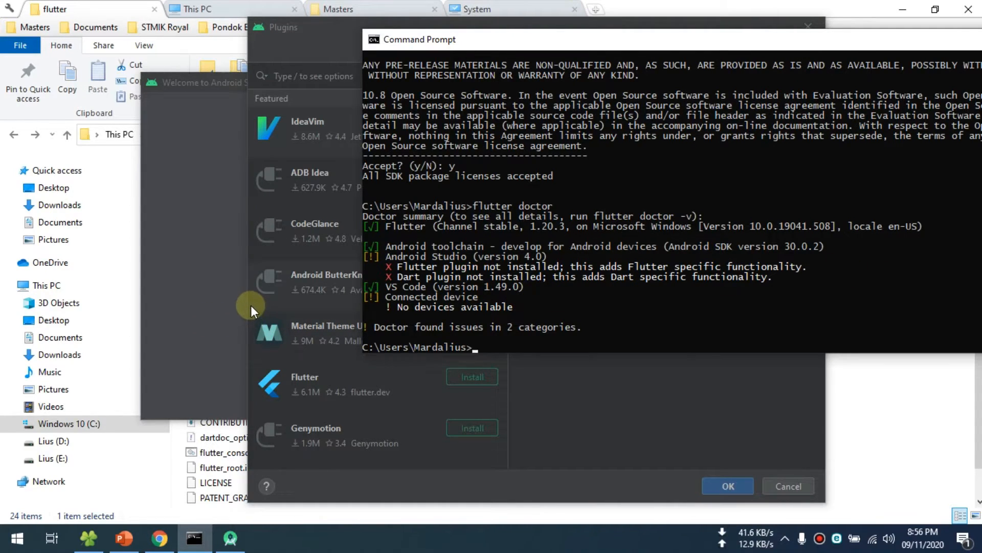
left_click(802, 21)
left_click(808, 25)
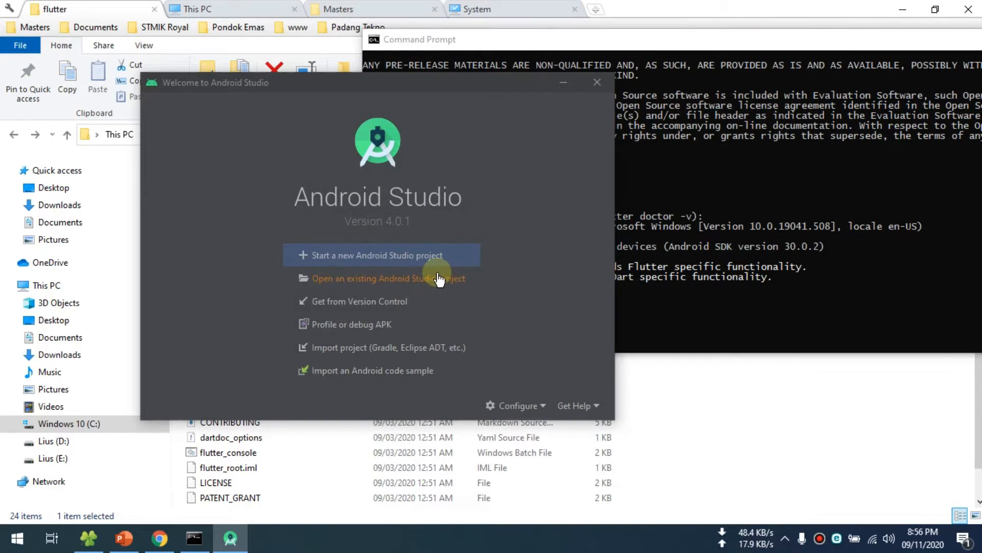
- Create a new Android Studio project from the Basic Activity template with the default name and configuration, and maximize its window
left_click(350, 261)
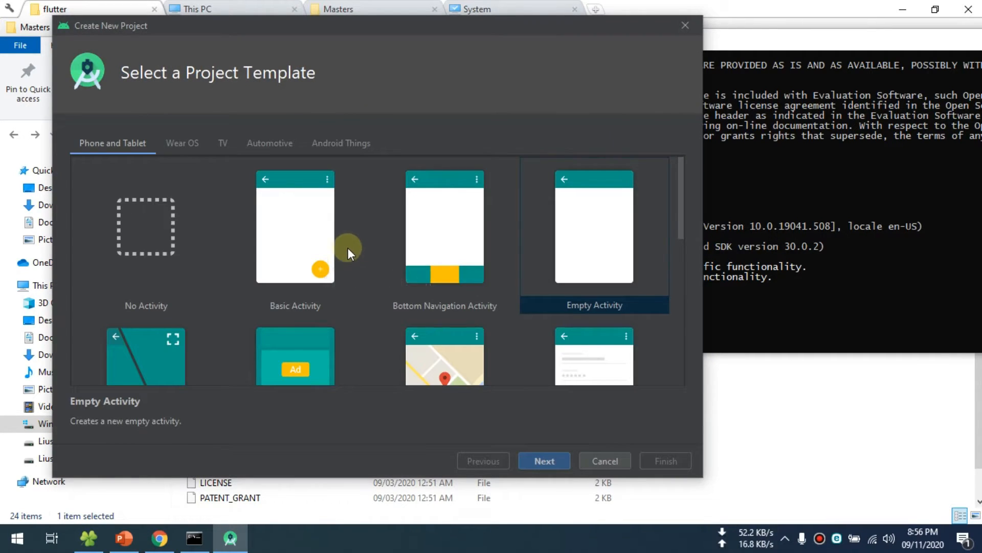
scroll(260, 197, "down", 5)
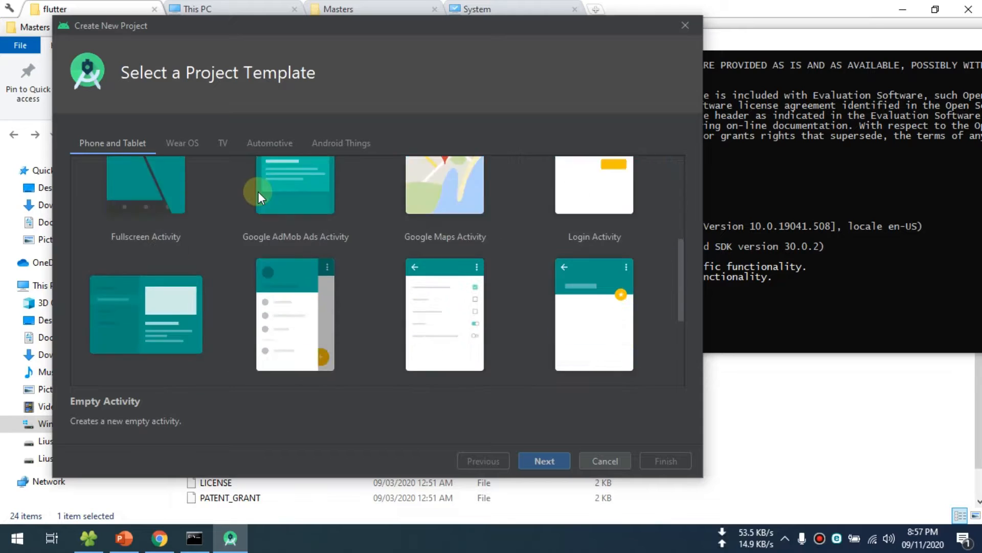
scroll(260, 197, "up", 4)
scroll(259, 193, "up", 1)
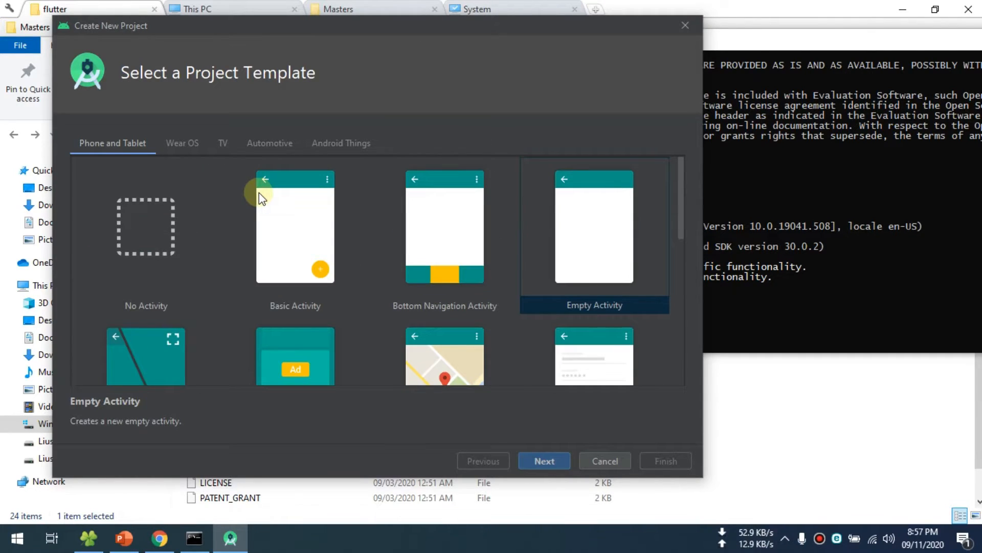
scroll(260, 204, "down", 5)
scroll(260, 203, "up", 5)
left_click(282, 219)
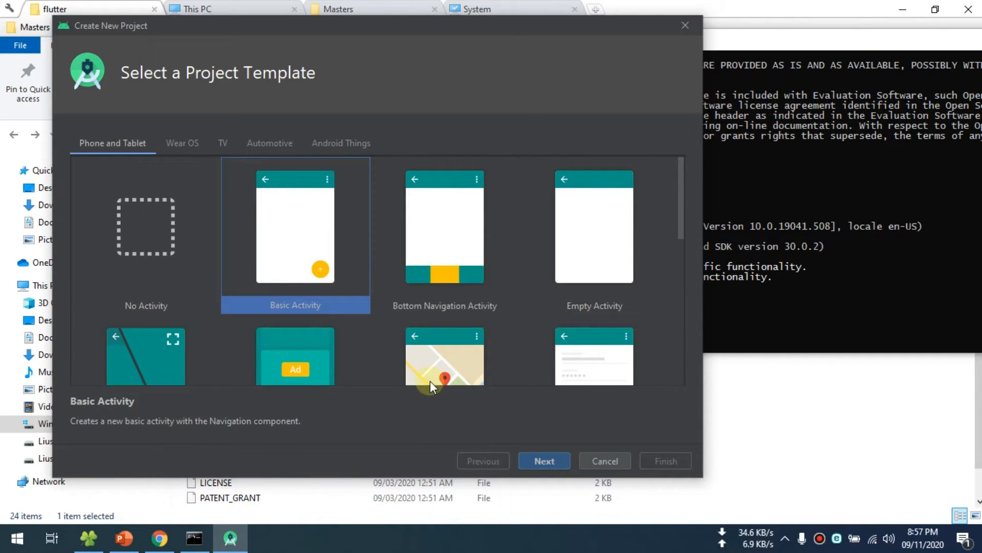
left_click(548, 462)
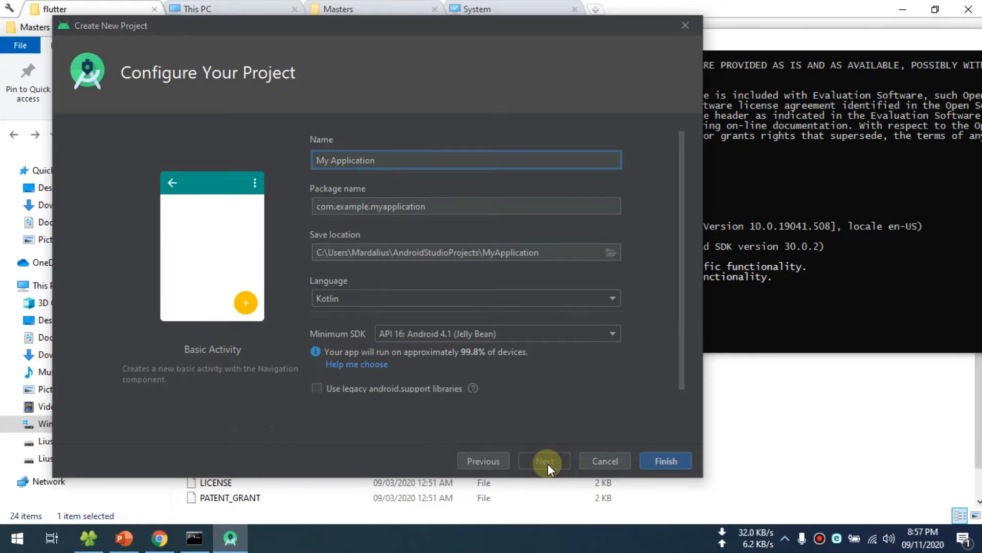
left_click(666, 461)
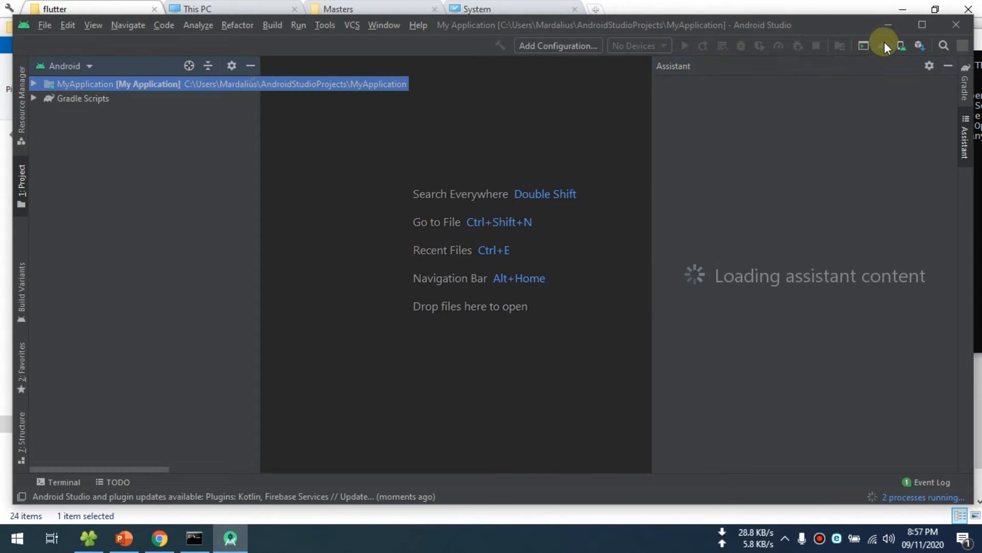
left_click(920, 25)
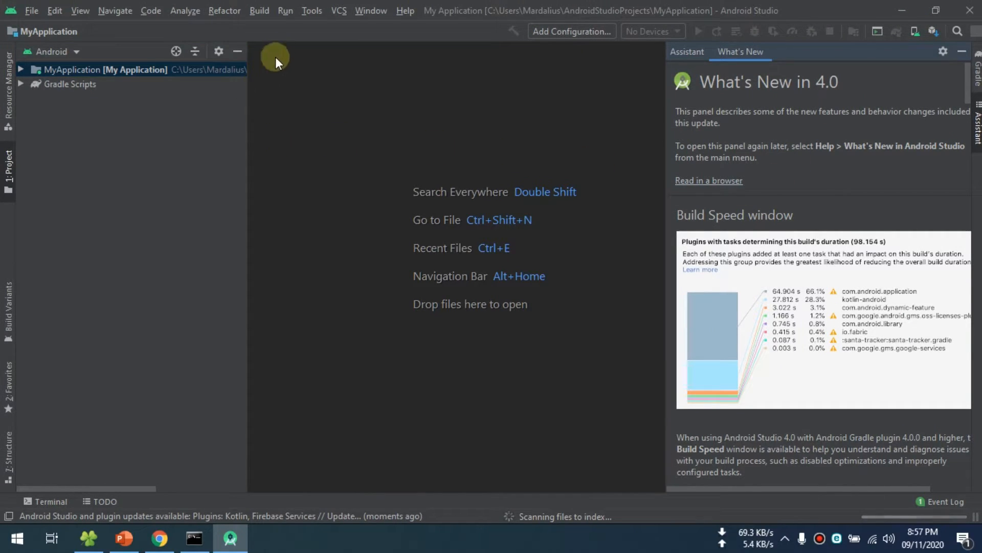
- Open the plugin marketplace in the Android Studio settings
left_click(313, 11)
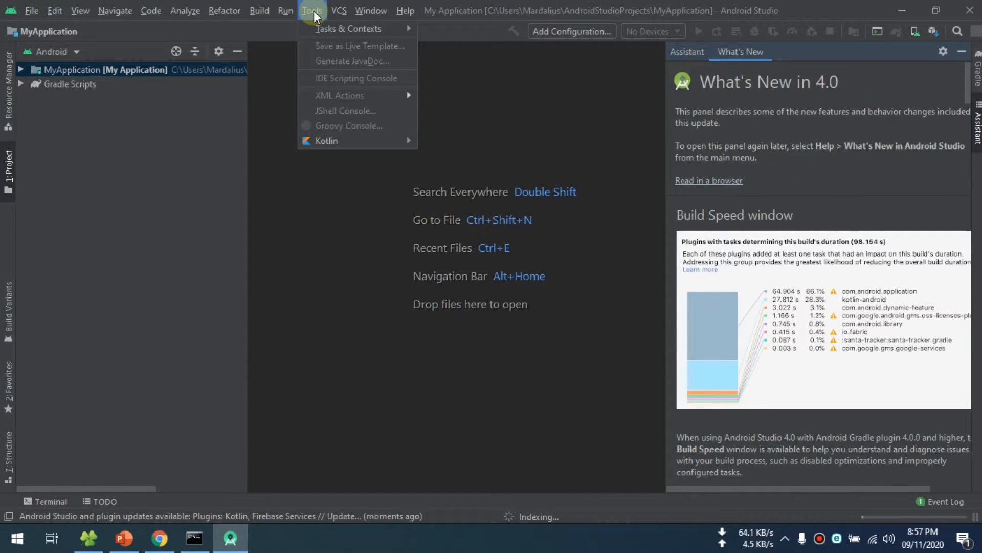
mouse_move(317, 25)
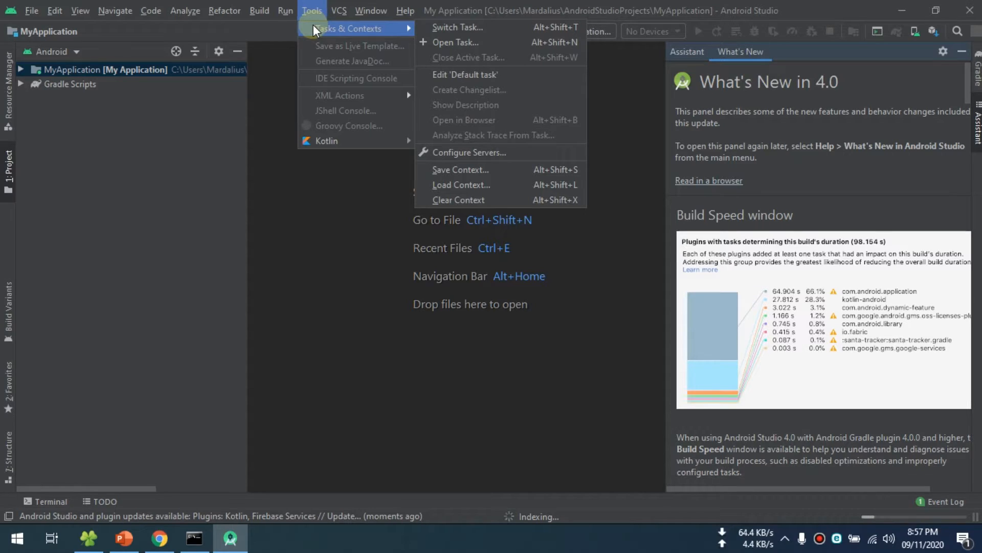
left_click(32, 12)
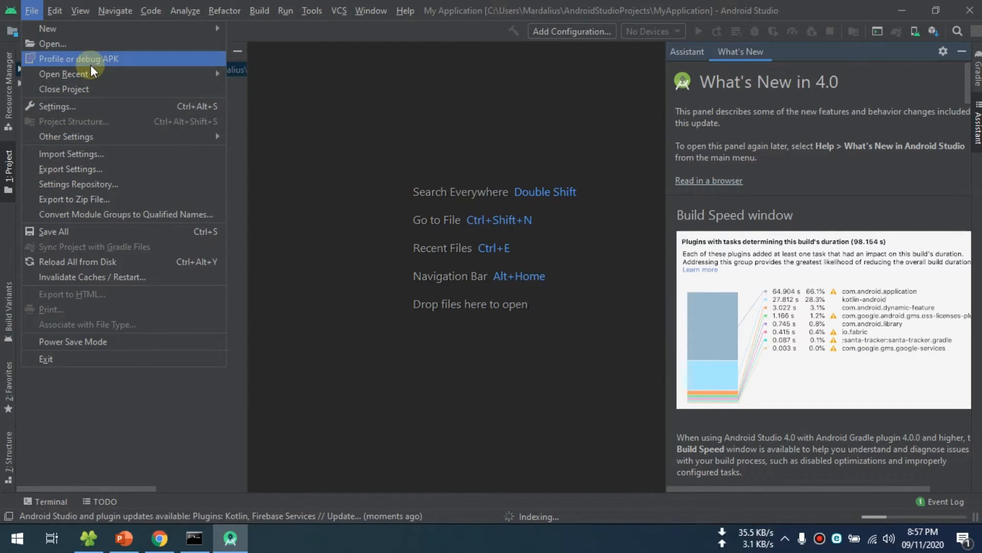
left_click(82, 109)
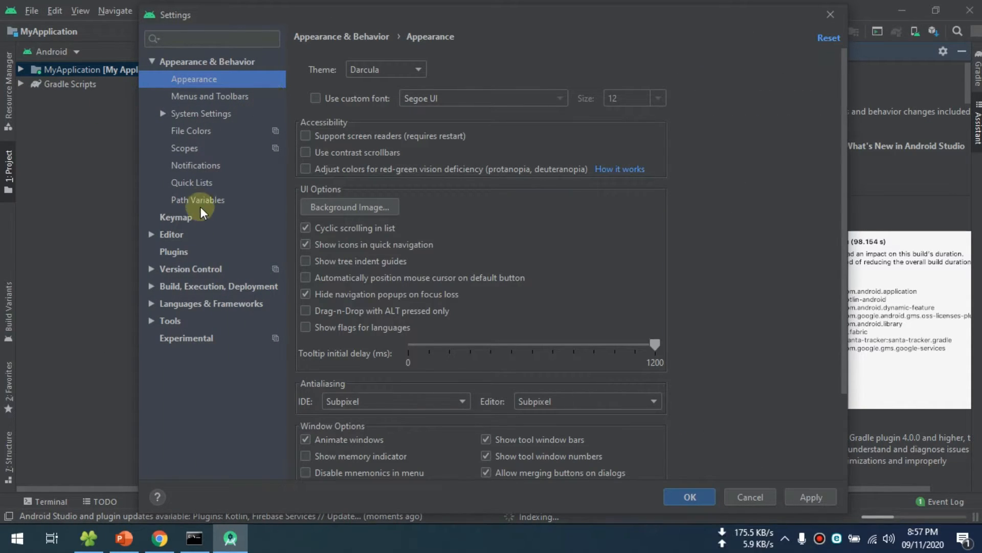
left_click(175, 251)
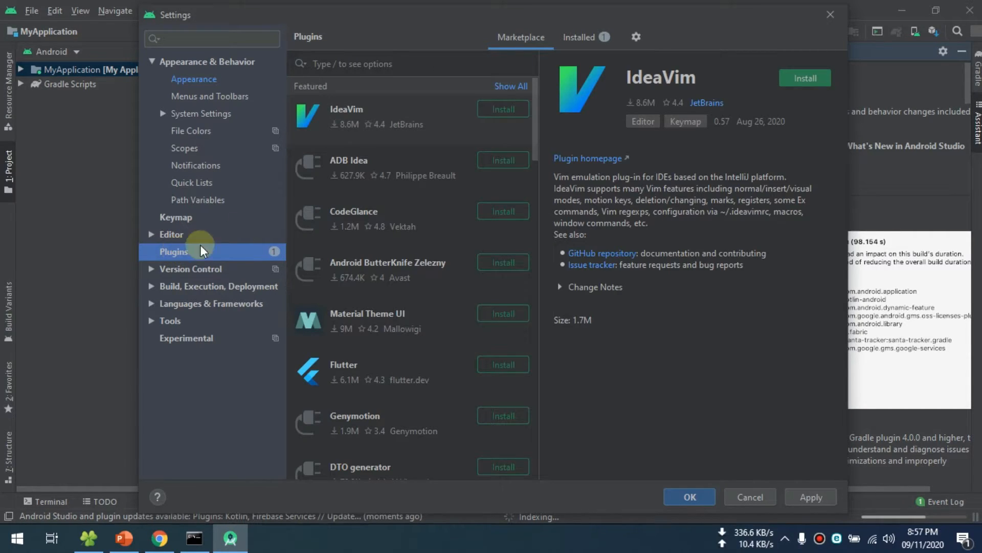
- Search the plugin marketplace for flutter and install the Flutter plugin together with its required Dart plugin
left_click(356, 64)
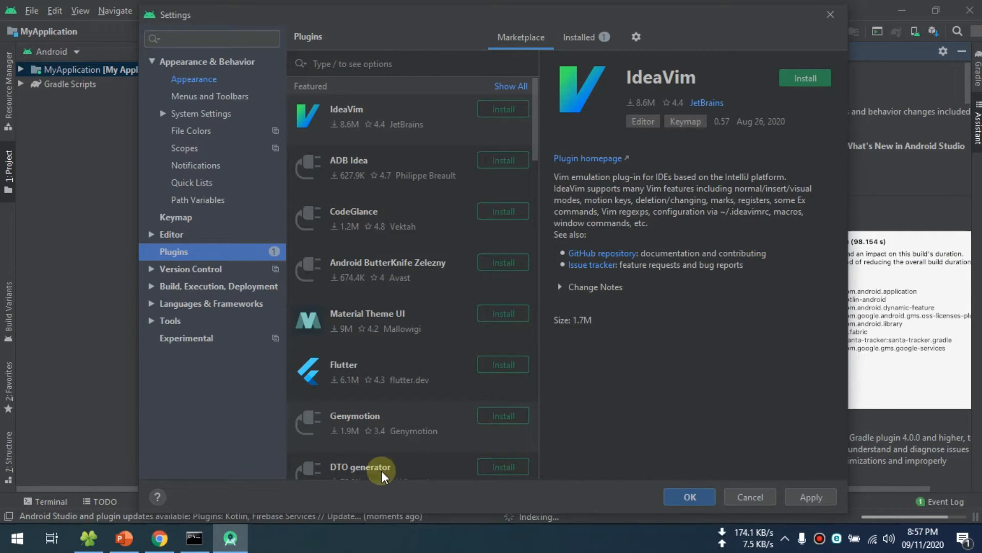
left_click(195, 538)
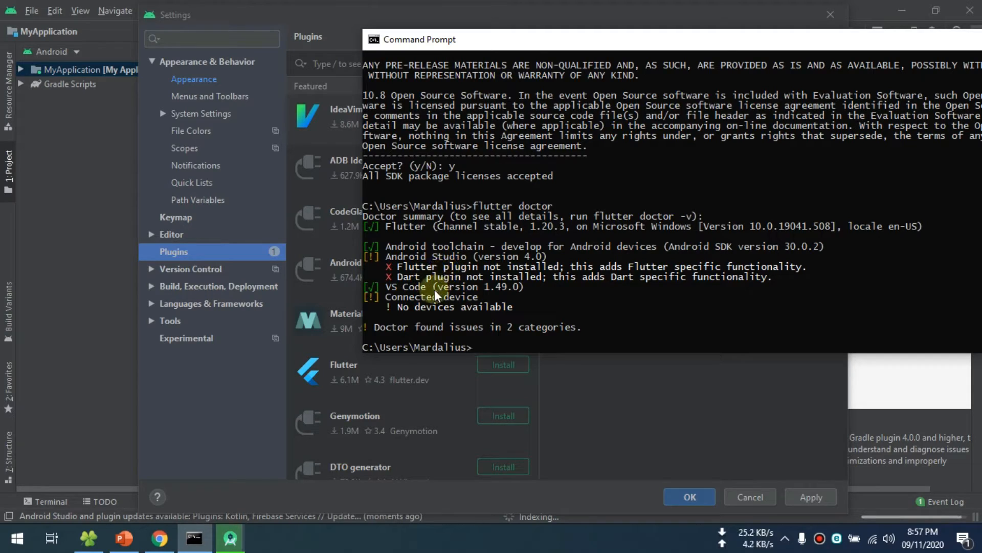
left_click(325, 59)
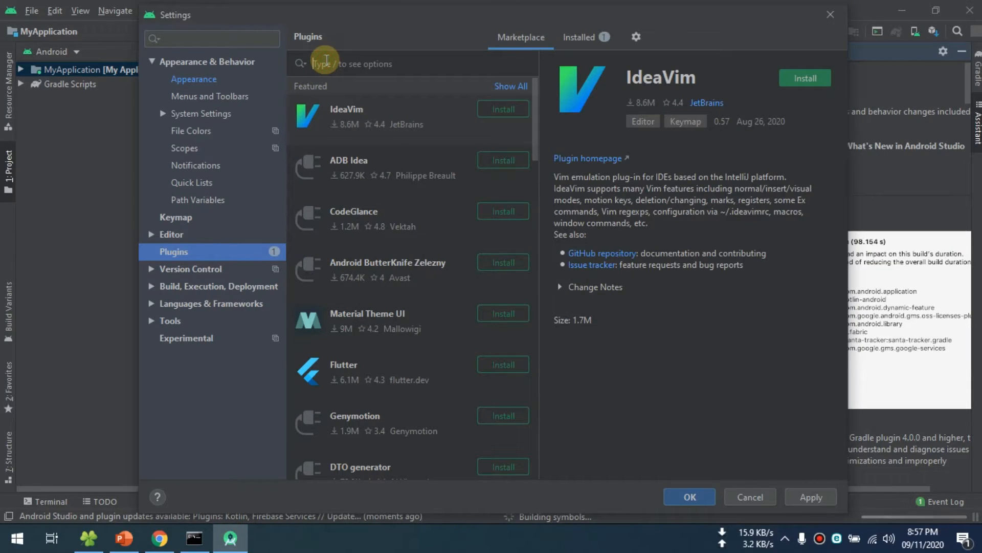
type("fl")
type("utter")
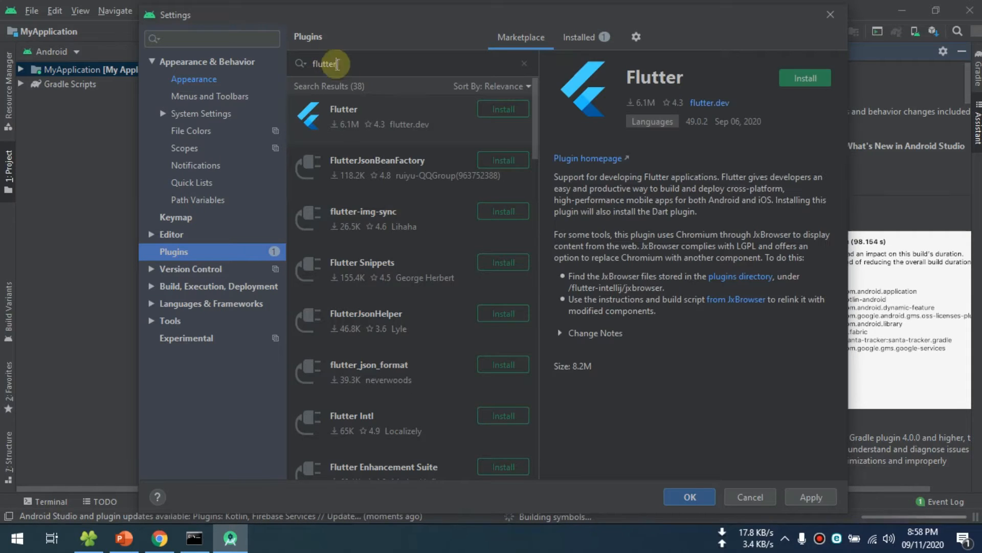
left_click(804, 78)
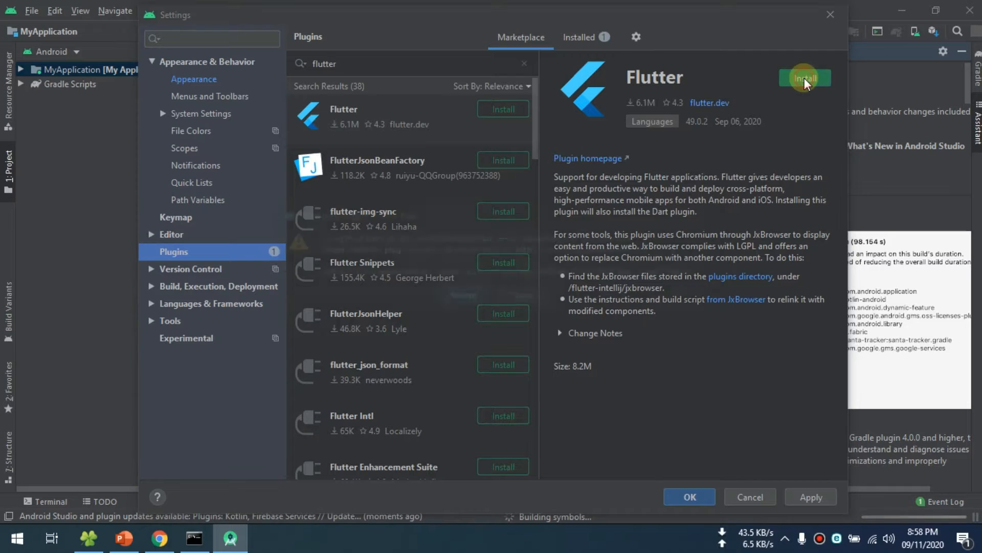
left_click(463, 297)
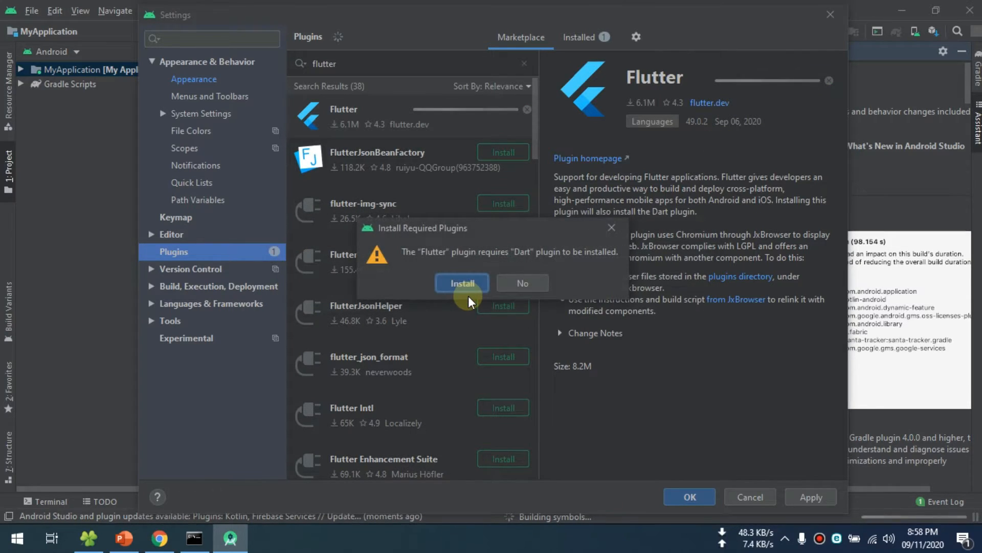
left_click(463, 283)
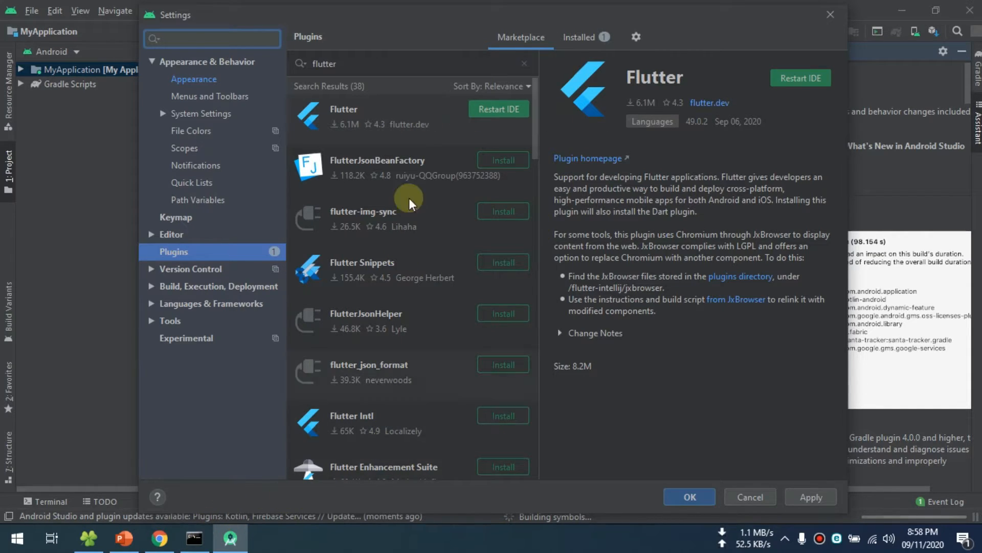
- Look up the dart plugin in the marketplace and restart Android Studio to apply the plugin changes
left_click(297, 65)
type("dart")
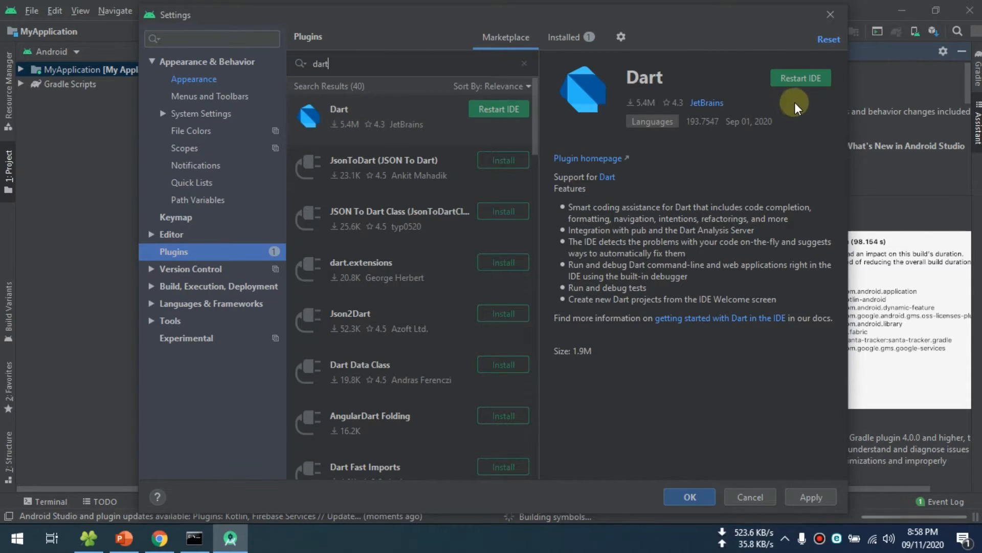
left_click(799, 78)
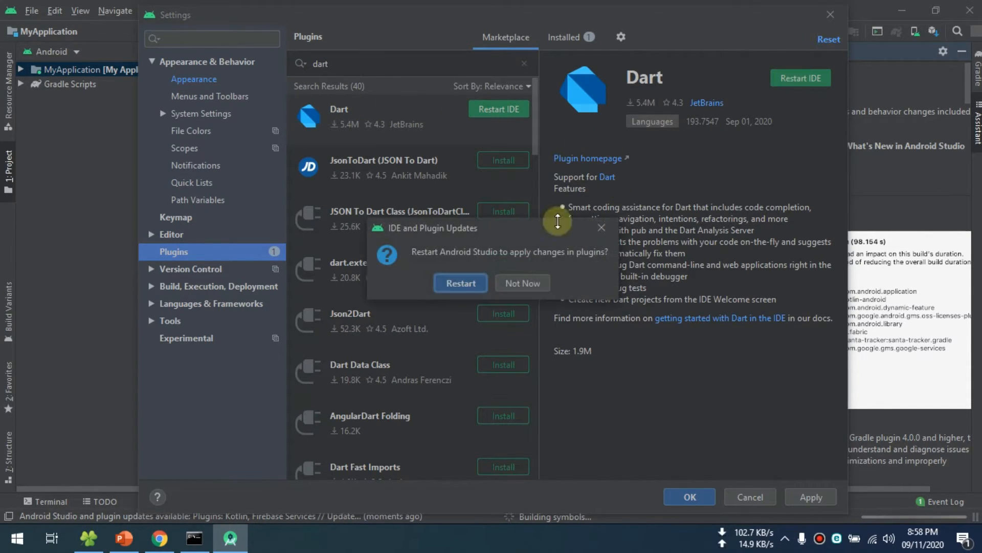
left_click(461, 283)
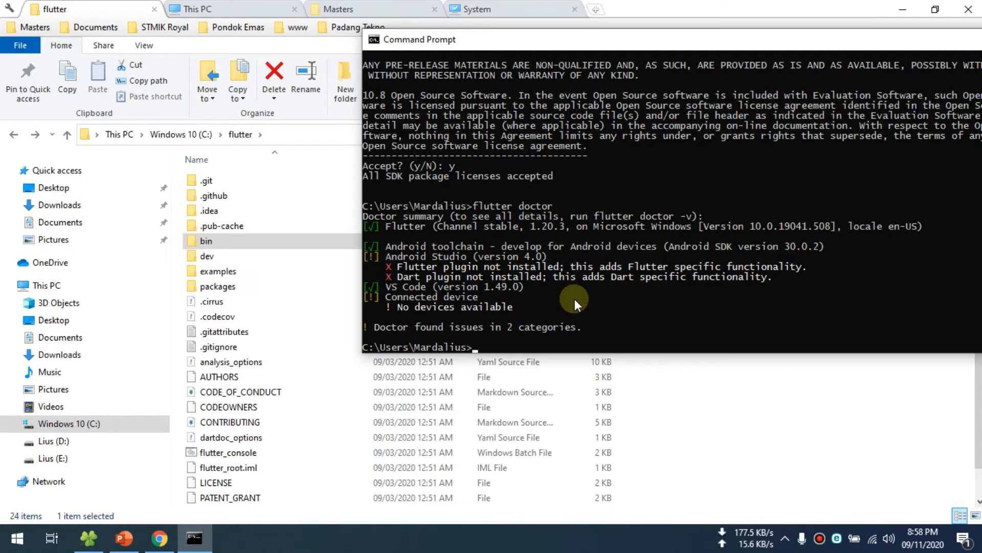
- Rerun flutter doctor in the Command Prompt to check the Android Studio plugins
key("Up")
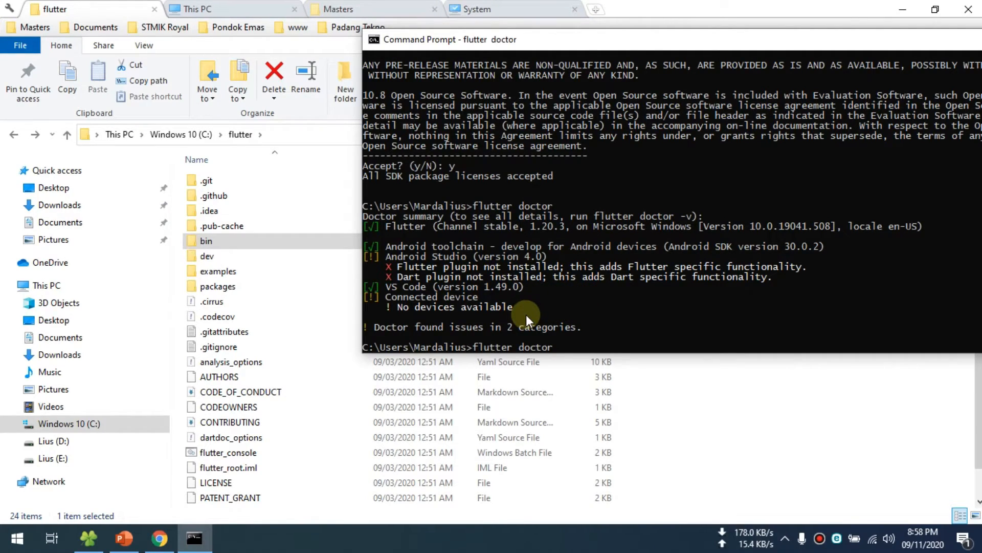
key("Return")
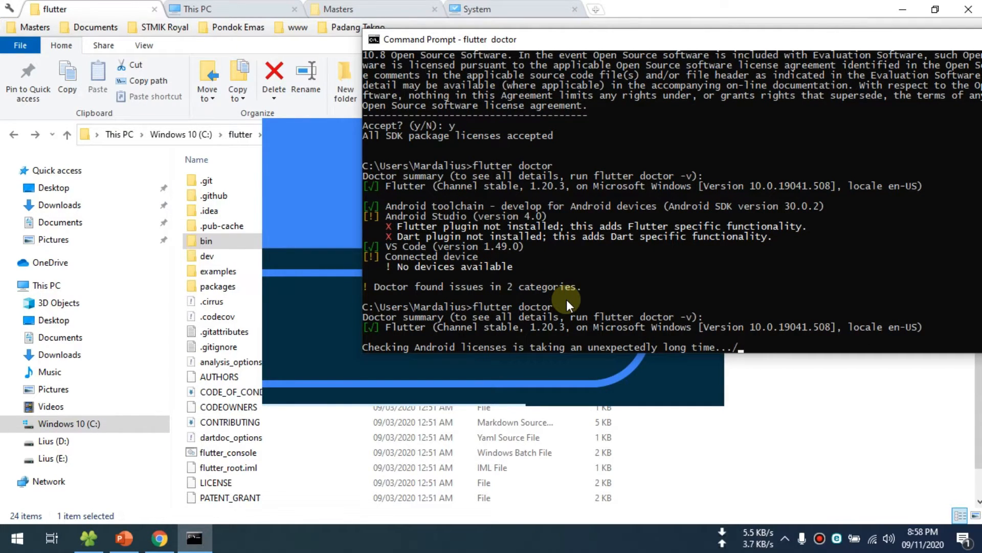
left_click_drag(703, 38, 681, 30)
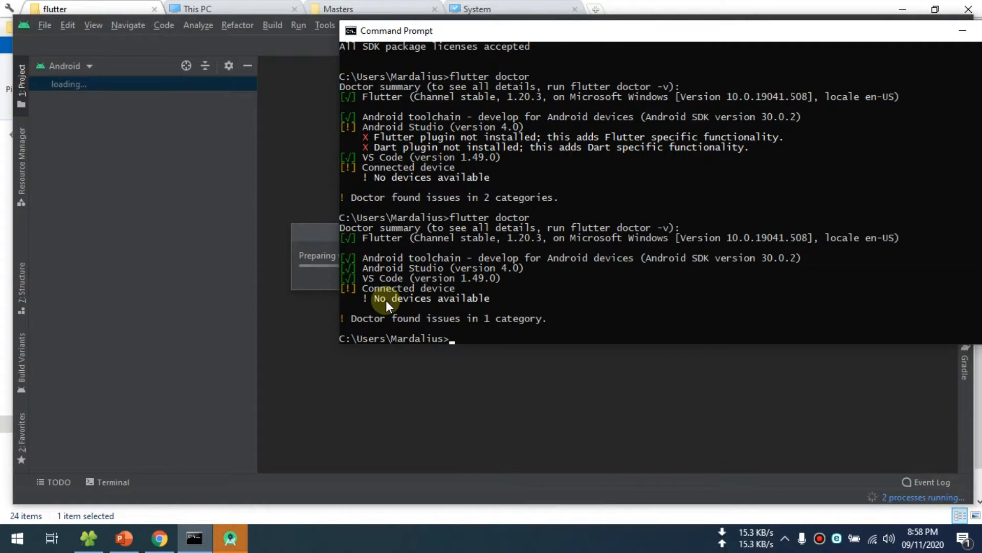
- Bring up the Command Prompt and review the connected device entry in the flutter doctor report
left_click(304, 328)
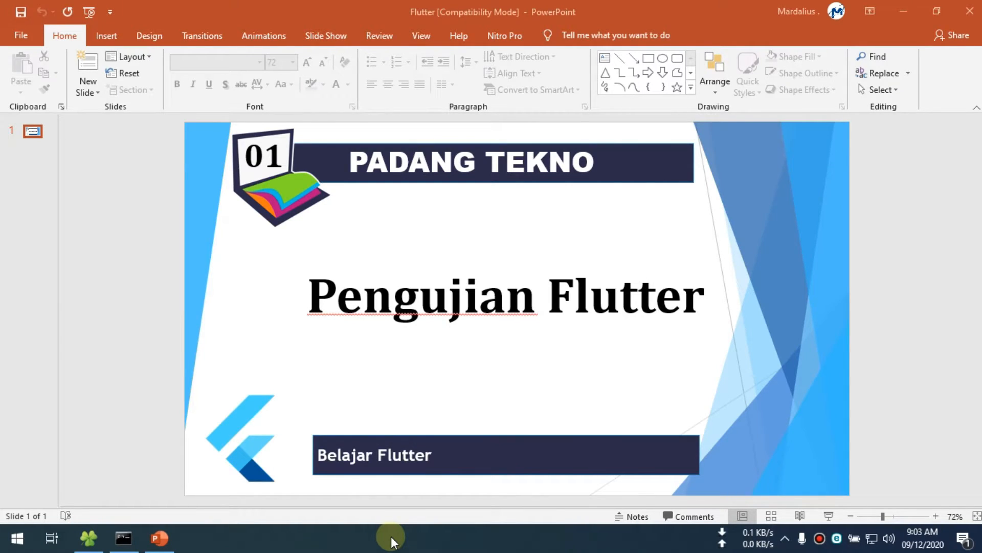
left_click(129, 535)
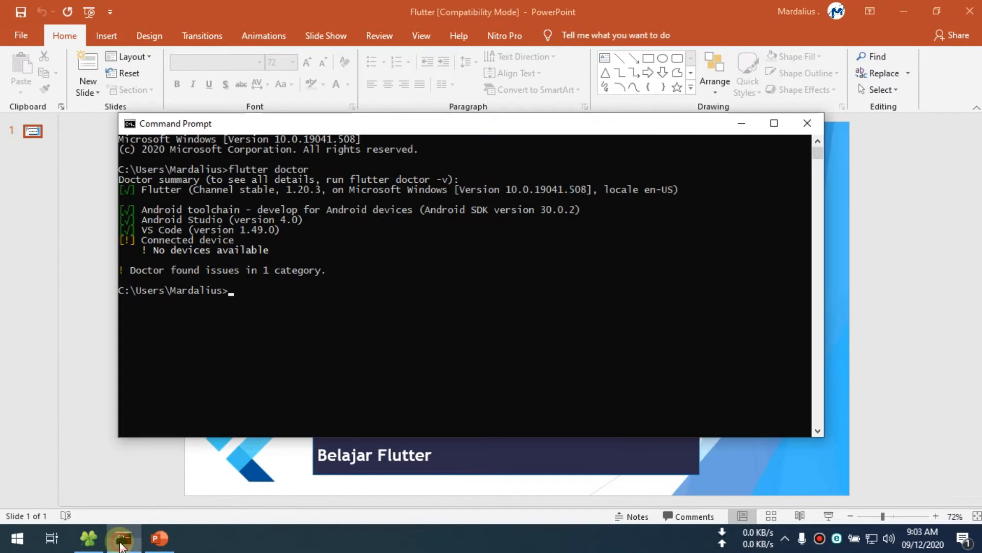
left_click_drag(343, 132, 368, 87)
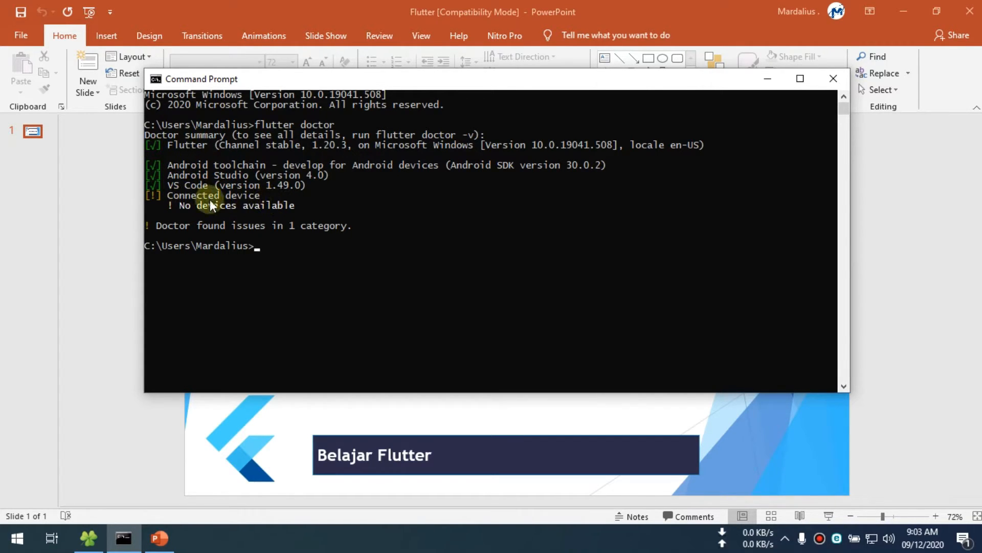
left_click_drag(149, 192, 162, 194)
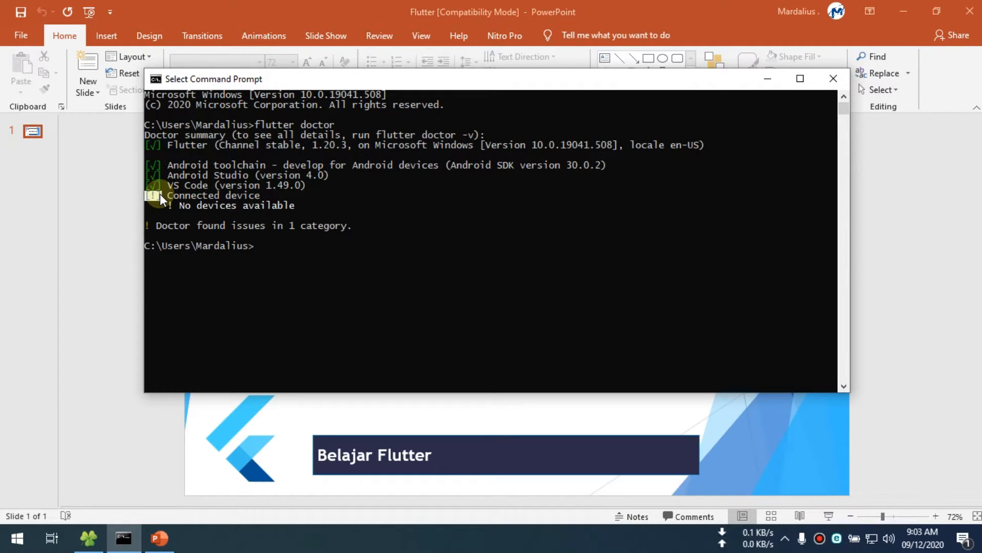
left_click_drag(326, 81, 526, 75)
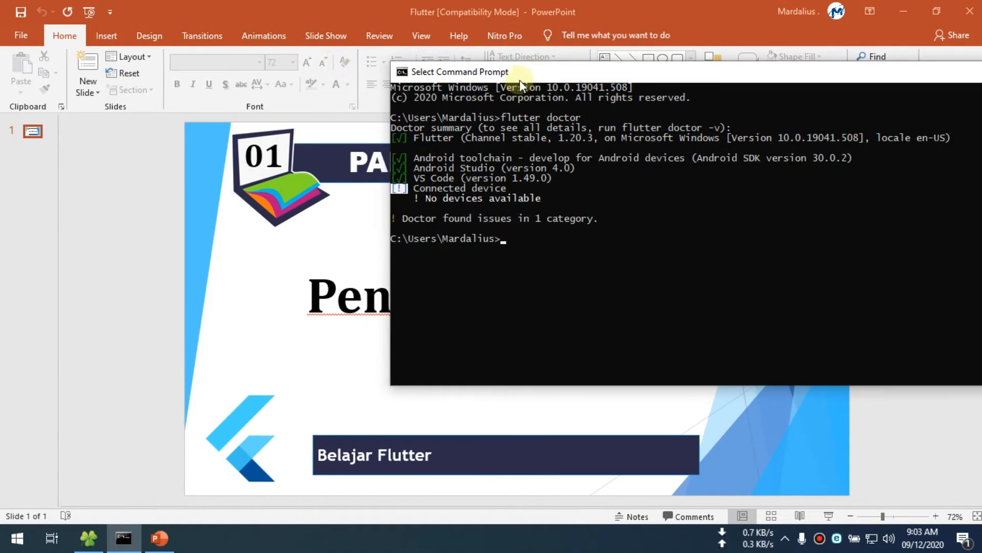
left_click(428, 197)
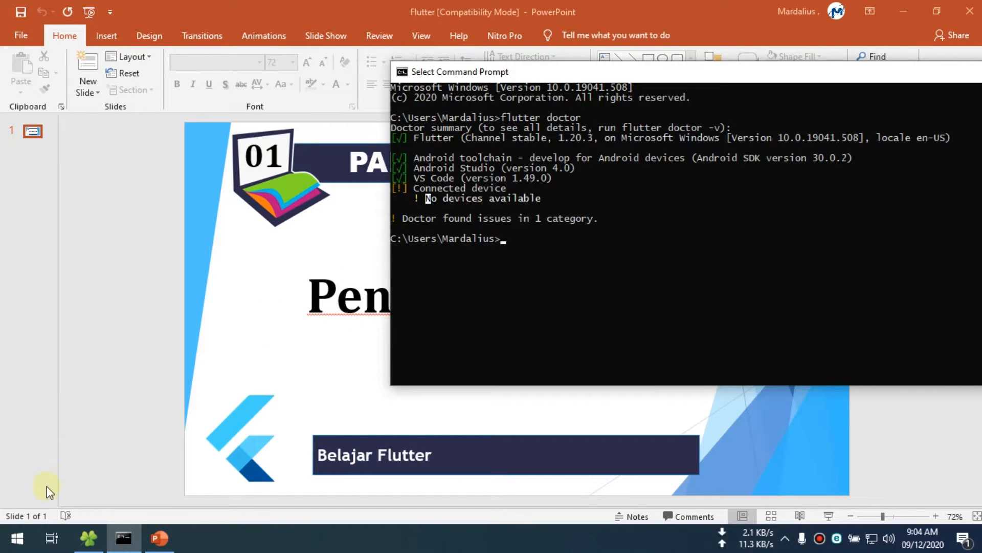
- Launch Android Studio and open the AVD Manager from its welcome window
left_click(17, 537)
scroll(342, 363, "down", 3)
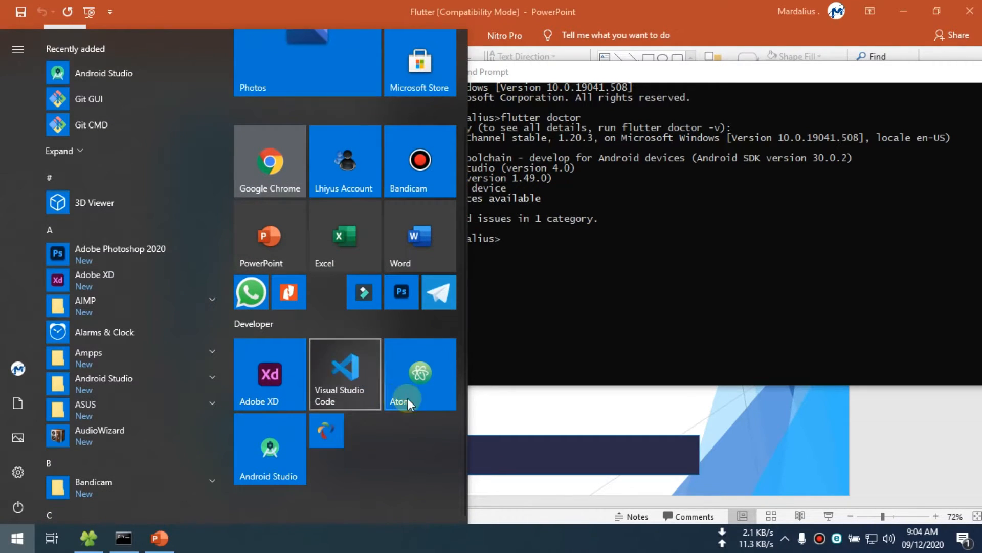
left_click(261, 460)
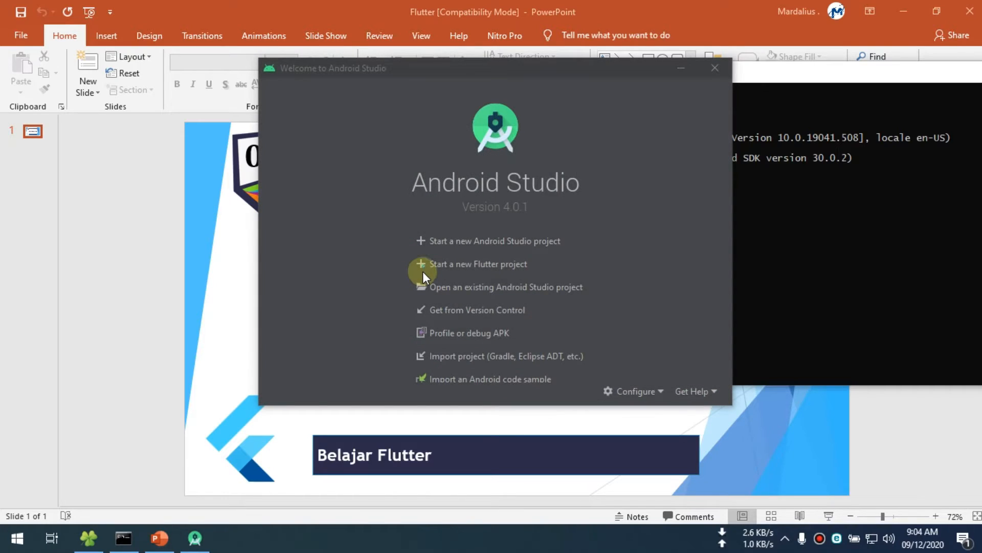
left_click_drag(468, 71, 422, 62)
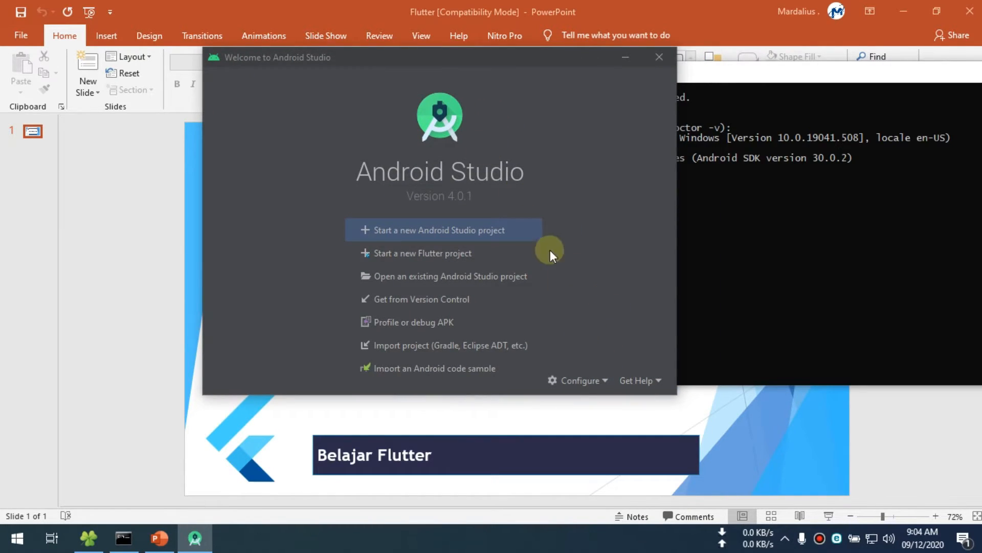
left_click(609, 378)
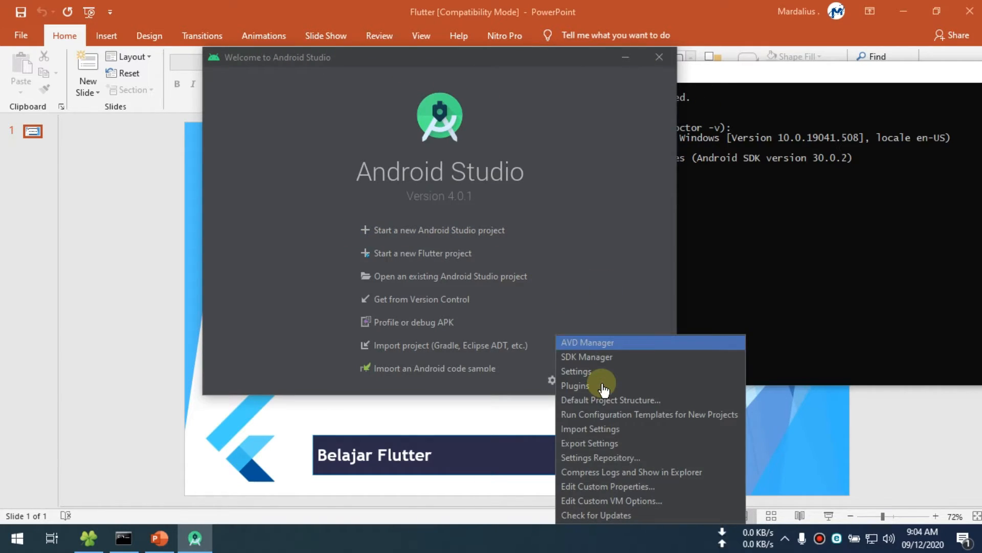
left_click(576, 349)
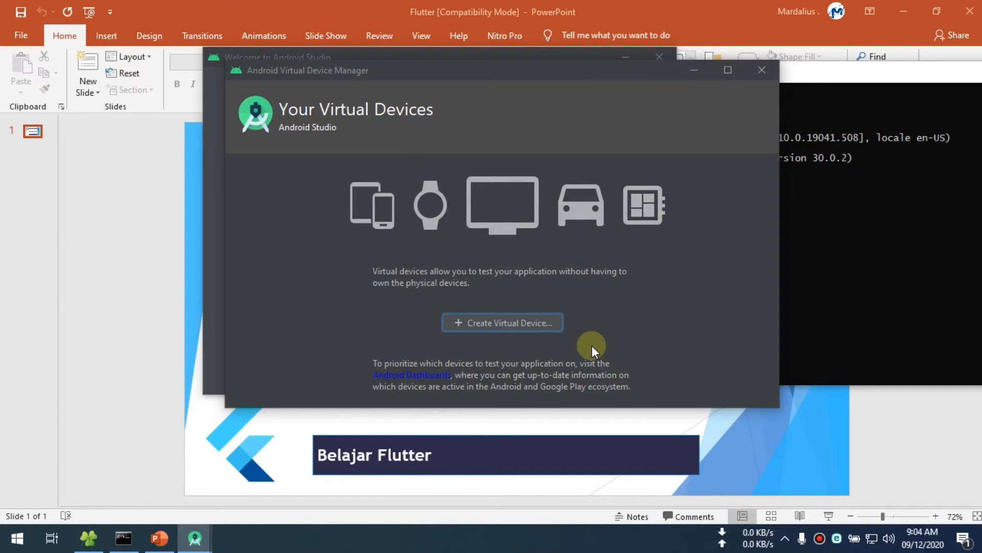
- Start creating a virtual device and choose the Pixel 2 phone as its hardware definition
left_click_drag(476, 71, 389, 66)
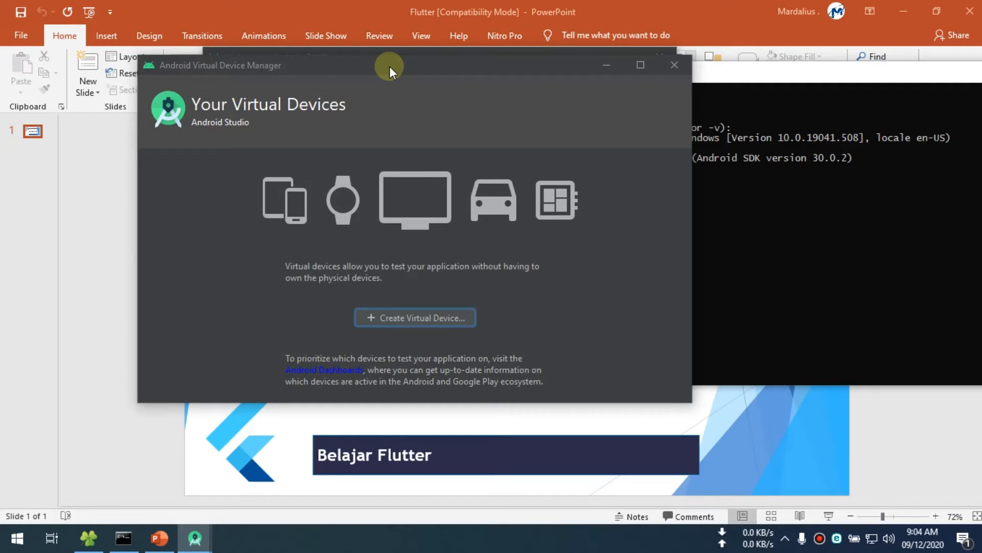
mouse_move(389, 66)
left_mouse_down()
mouse_move(396, 89)
mouse_move(394, 75)
left_mouse_up()
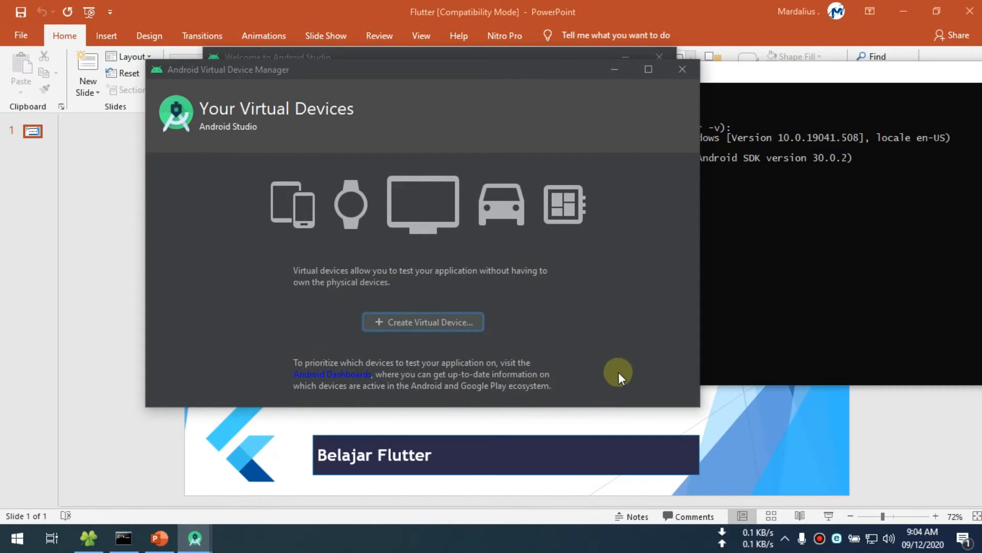
left_click_drag(514, 72, 527, 70)
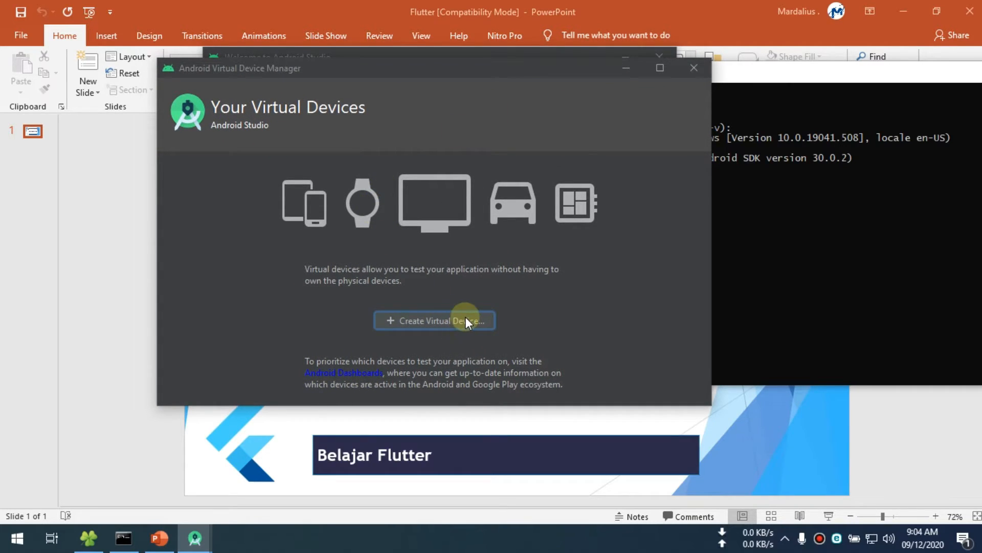
left_click(399, 322)
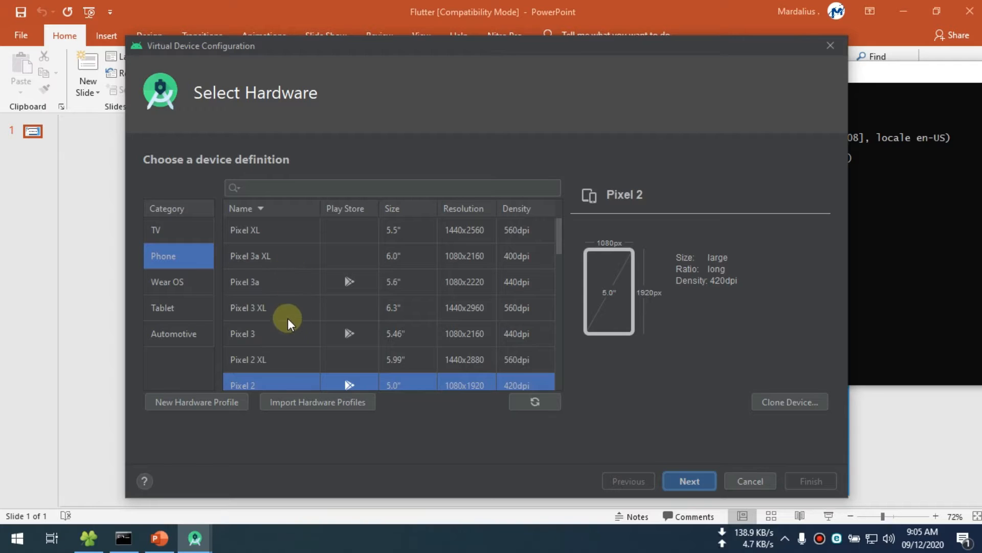
scroll(448, 326, "down", 3)
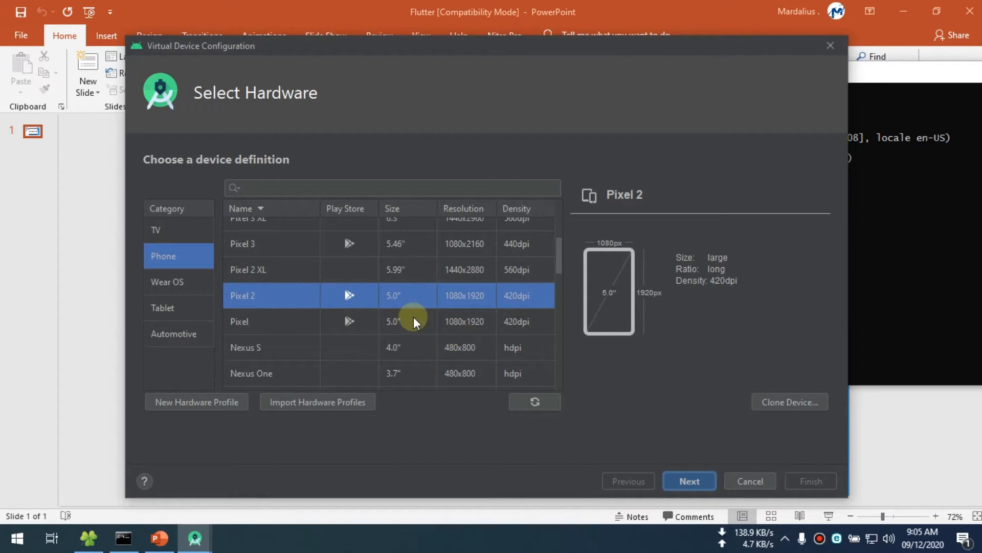
left_click(253, 321)
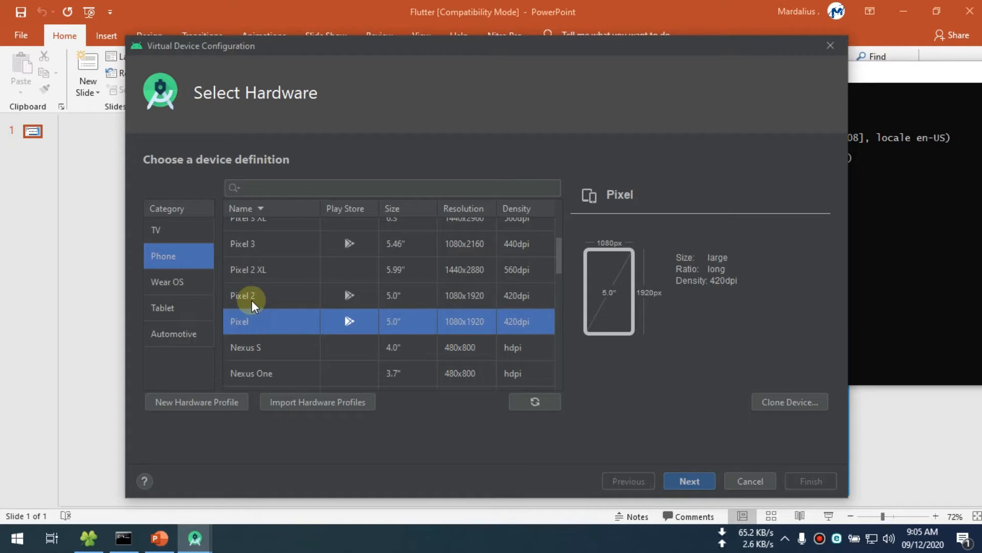
left_click(251, 297)
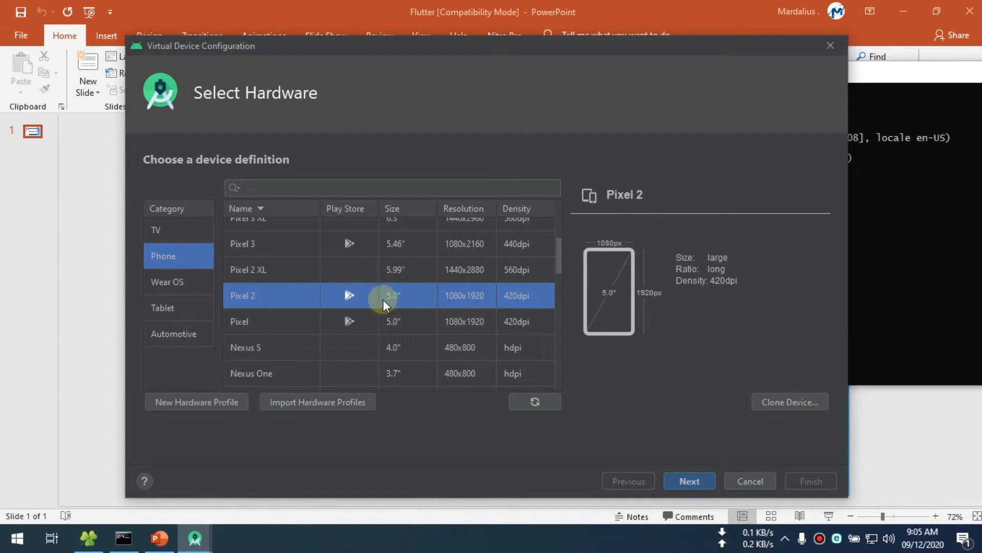
left_click(687, 480)
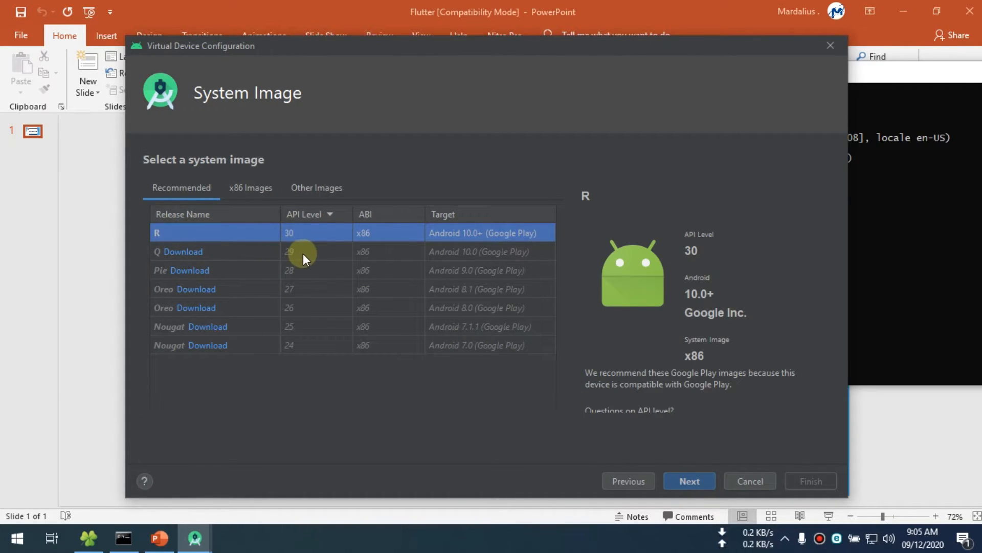
- Download and install the Pie system image, API level 28, x86, Android 9.0 (Google Play)
left_click(325, 251)
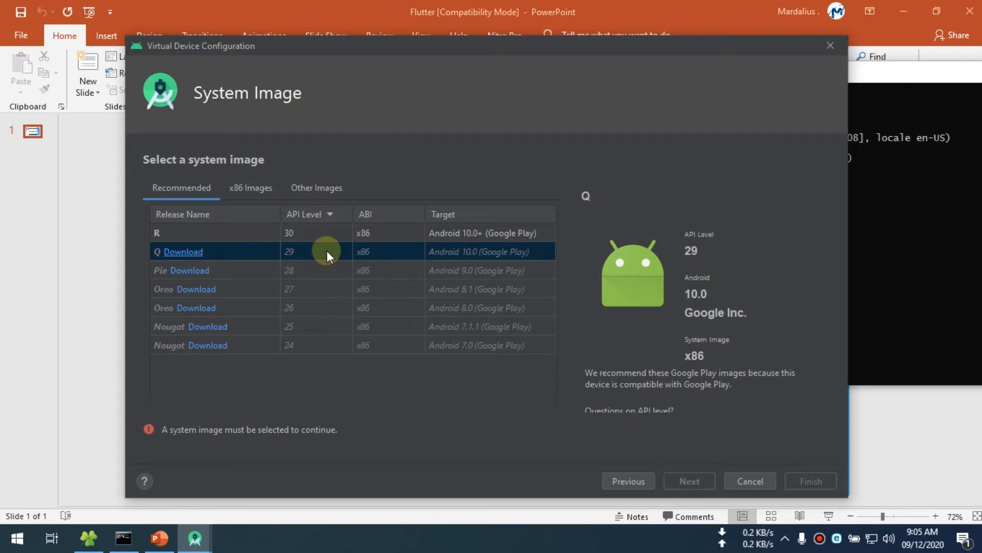
left_click(392, 268)
left_click(401, 285)
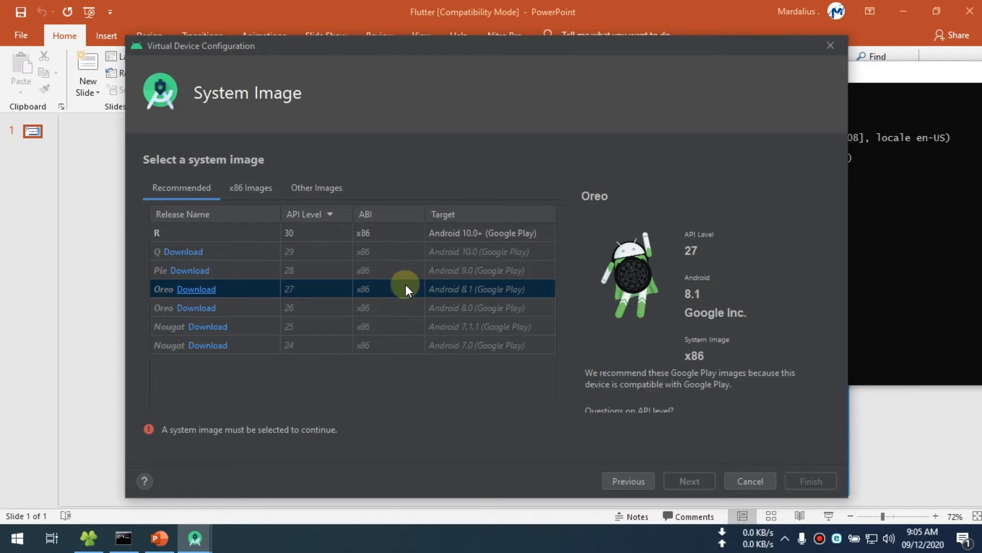
left_click(250, 272)
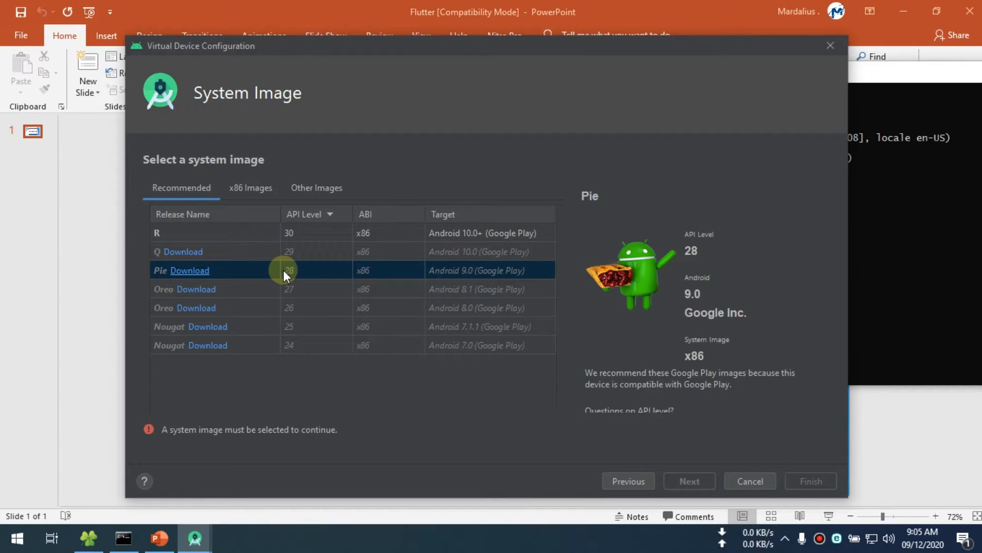
left_click(201, 271)
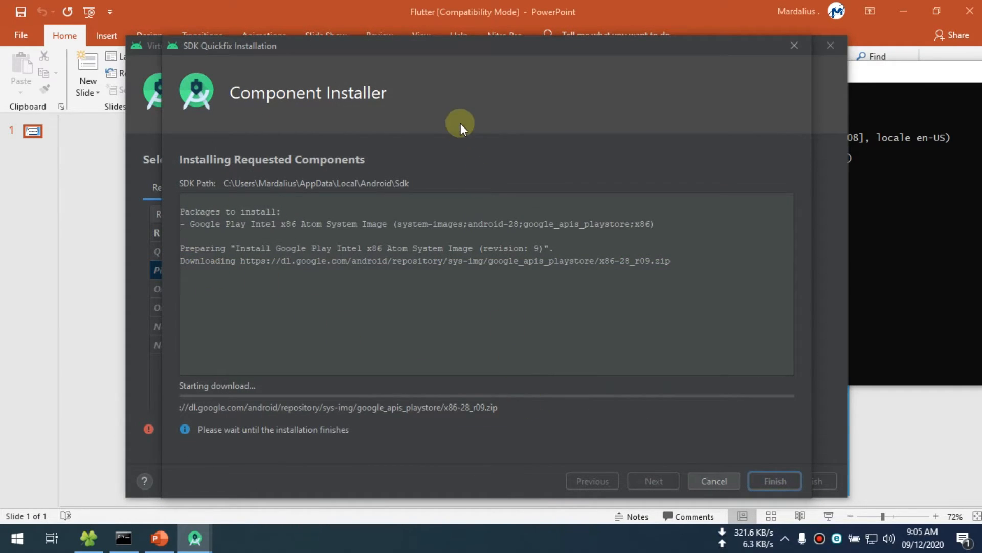
left_click_drag(449, 49, 420, 43)
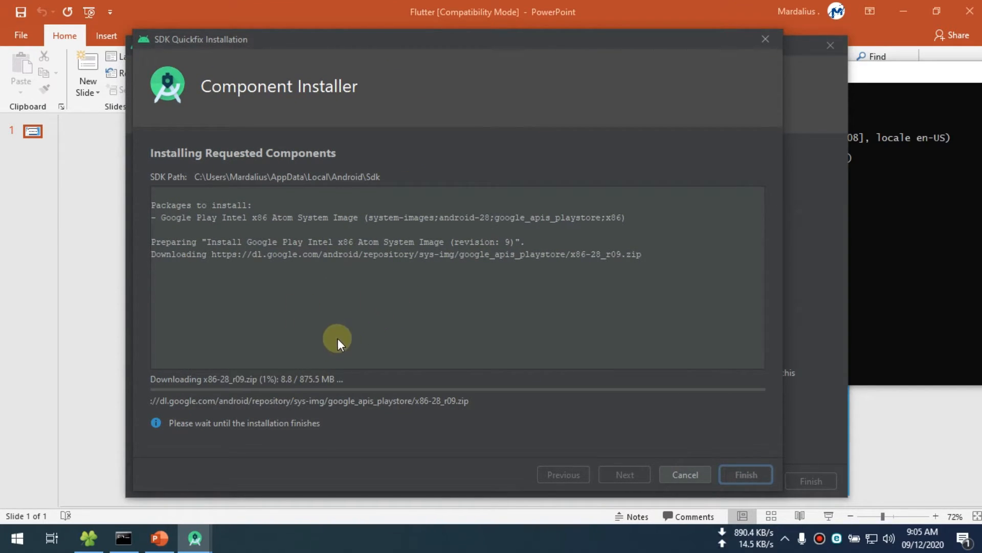
left_click_drag(385, 43, 392, 47)
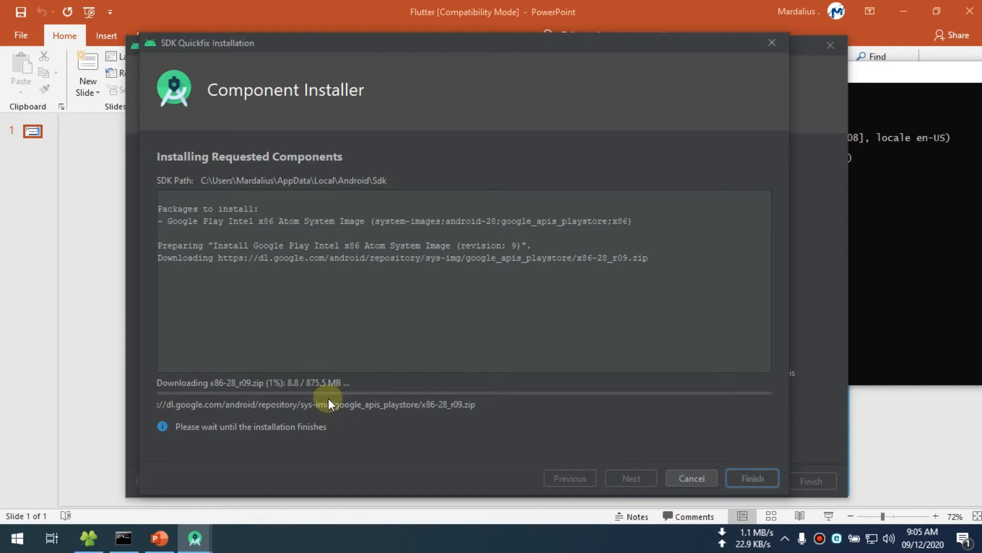
left_click_drag(482, 44, 490, 46)
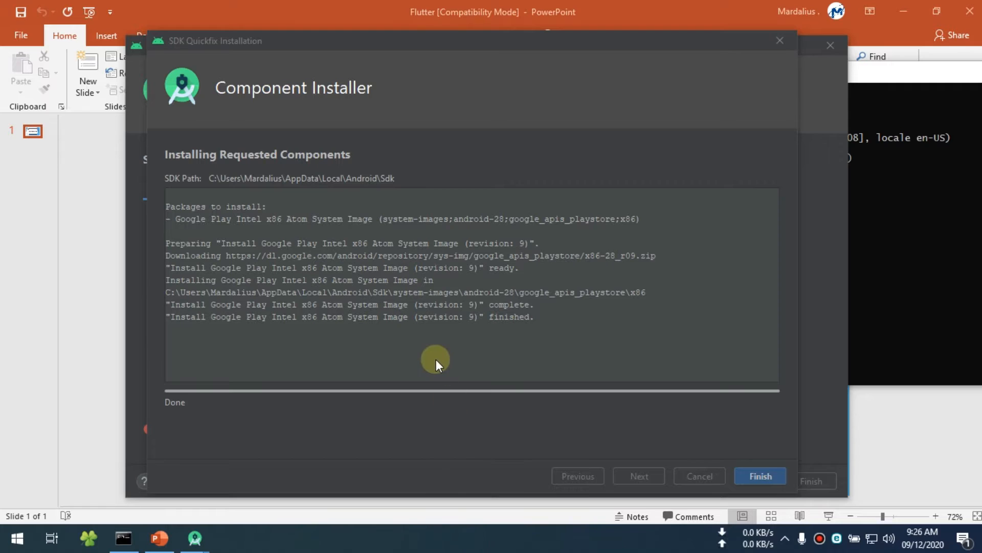
left_click(759, 474)
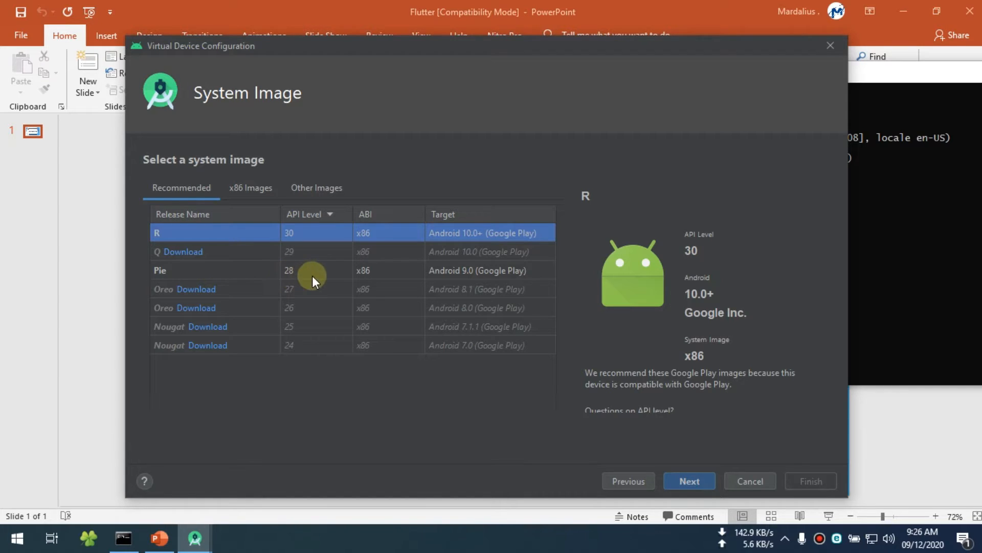
- Use the Pie API 28 system image for the virtual device and finish creating it with the default configuration
left_click(173, 271)
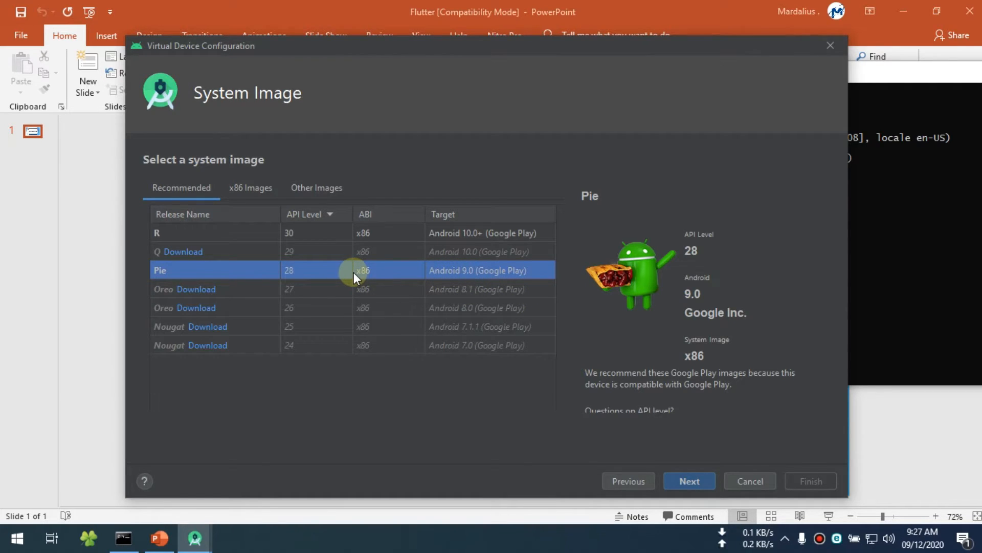
left_click(695, 476)
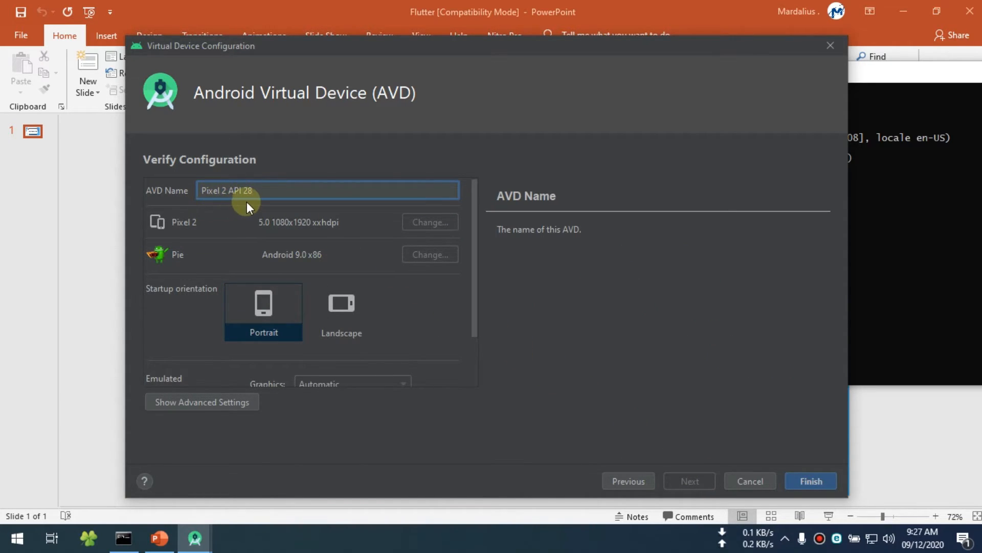
left_click(810, 481)
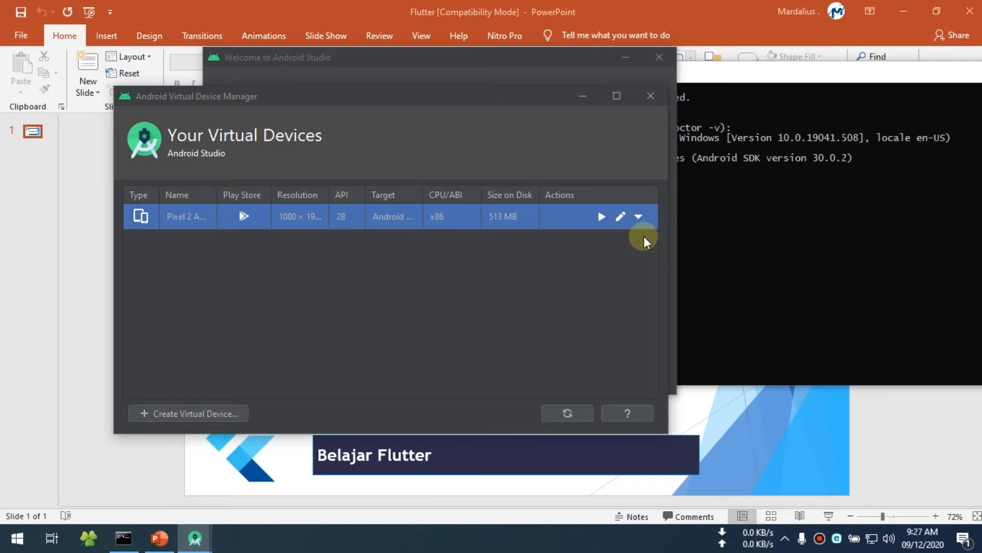
- Launch the Pixel 2 virtual device, move its emulator clear of the other windows and close the Android Virtual Device Manager
left_click(602, 218)
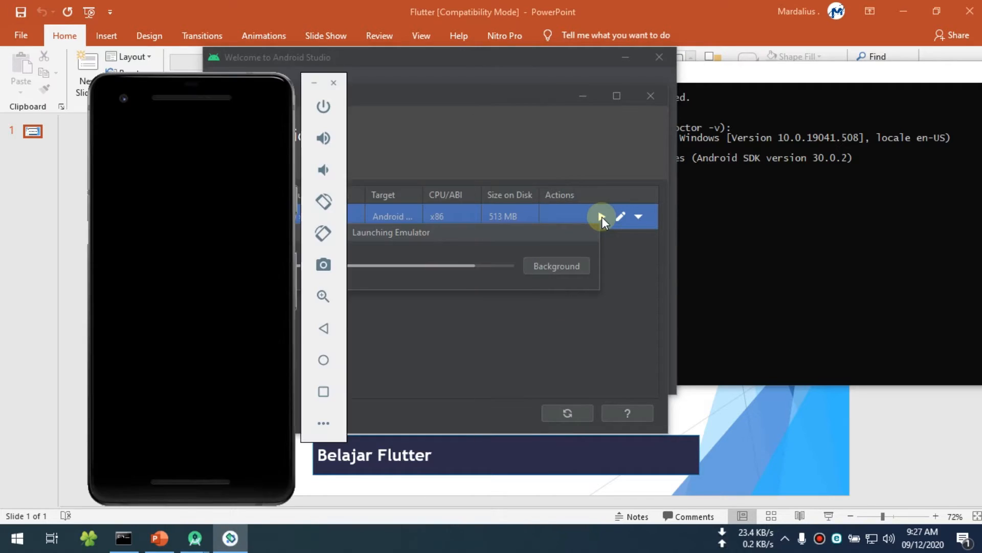
left_click_drag(197, 92, 863, 57)
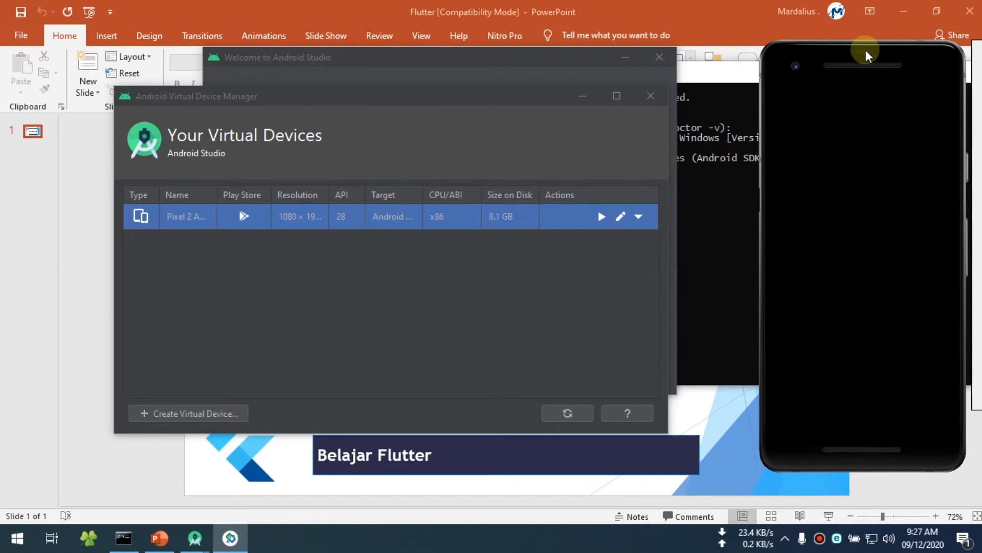
left_click_drag(865, 51, 809, 48)
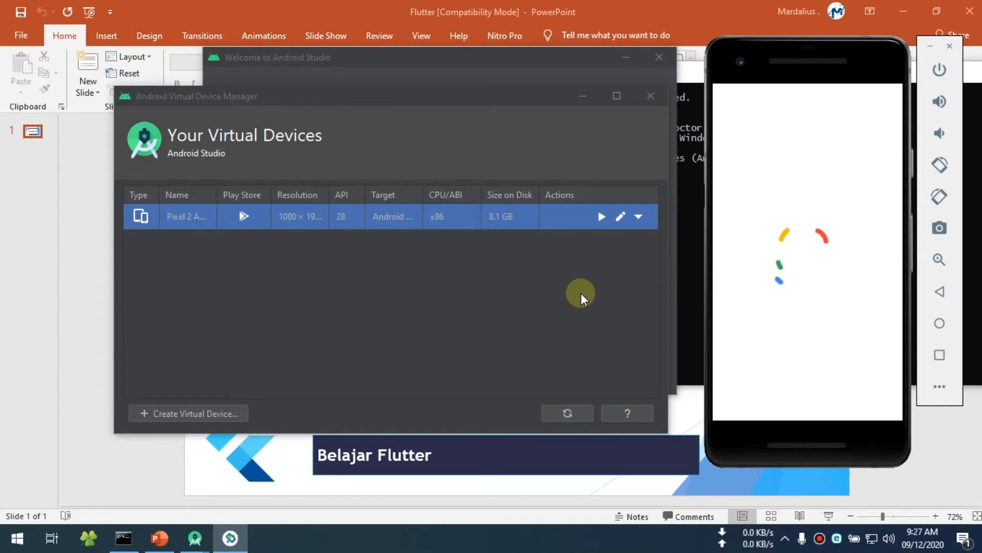
left_click_drag(380, 102, 366, 98)
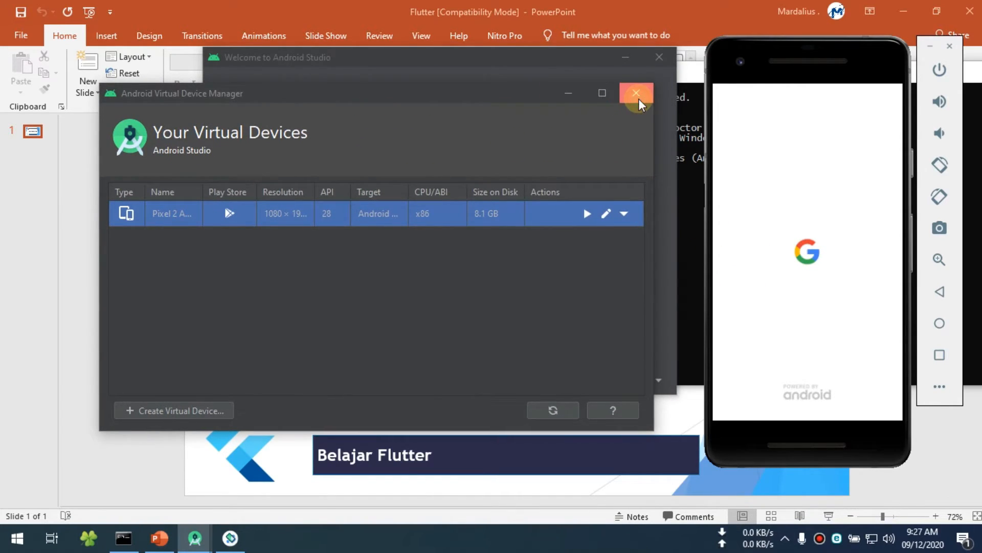
left_click(637, 96)
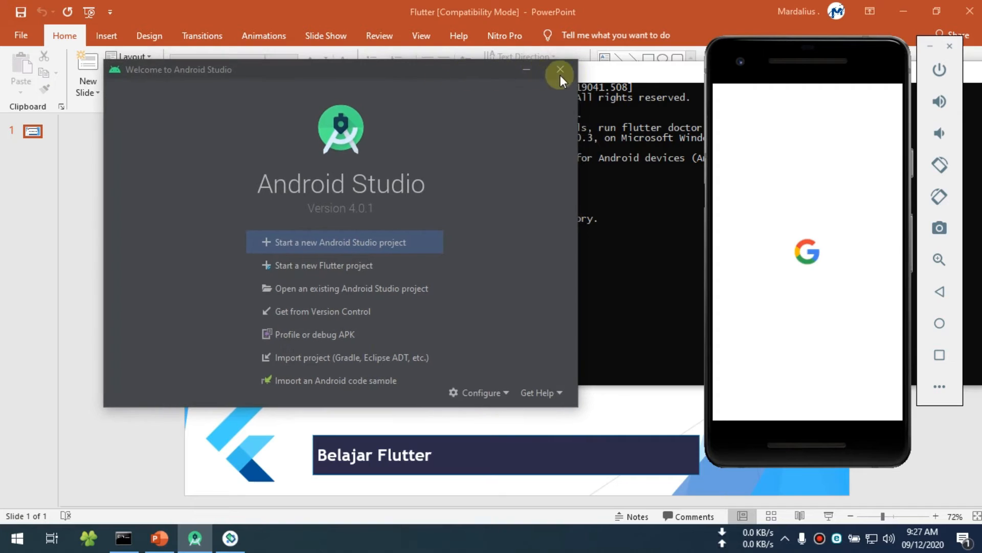
- Close the Android Studio welcome window and place the Command Prompt window and the emulator side by side
left_click(569, 73)
mouse_move(798, 49)
left_mouse_down()
mouse_move(827, 42)
mouse_move(787, 50)
mouse_move(871, 57)
left_mouse_up()
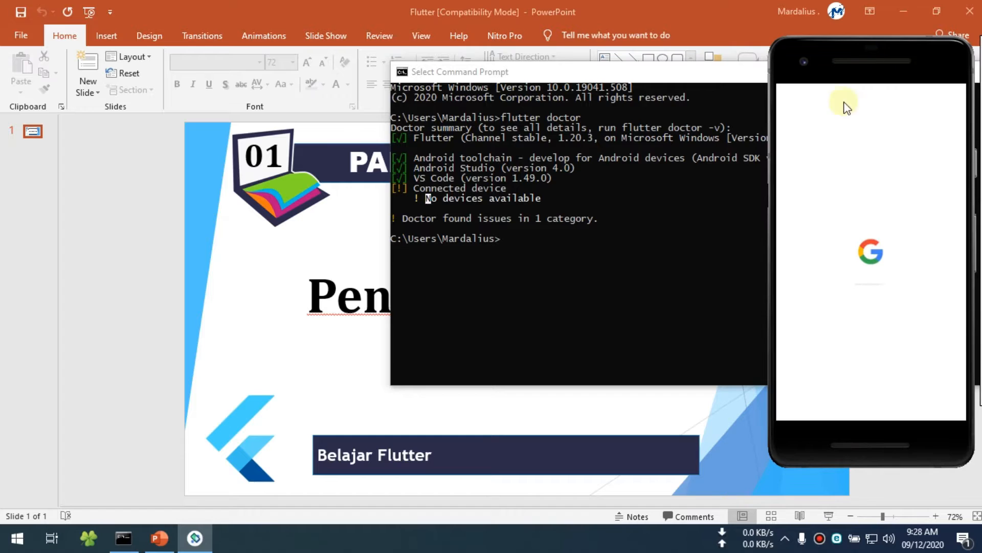
left_click_drag(694, 85, 324, 83)
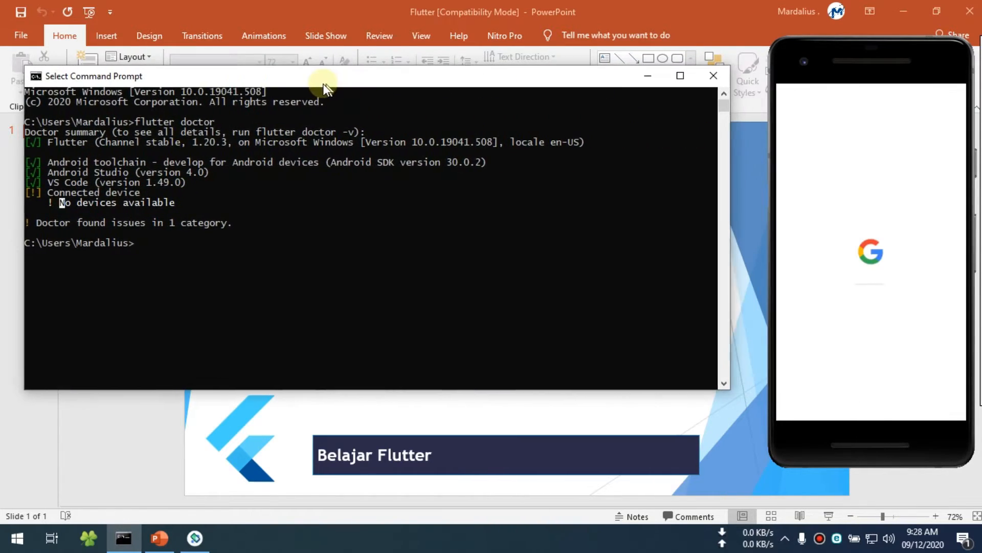
- Adjust the emulator's position beside the Command Prompt, open its app drawer and return to the home screen
left_click(872, 64)
mouse_move(869, 55)
left_mouse_down()
mouse_move(812, 56)
mouse_move(860, 61)
left_mouse_up()
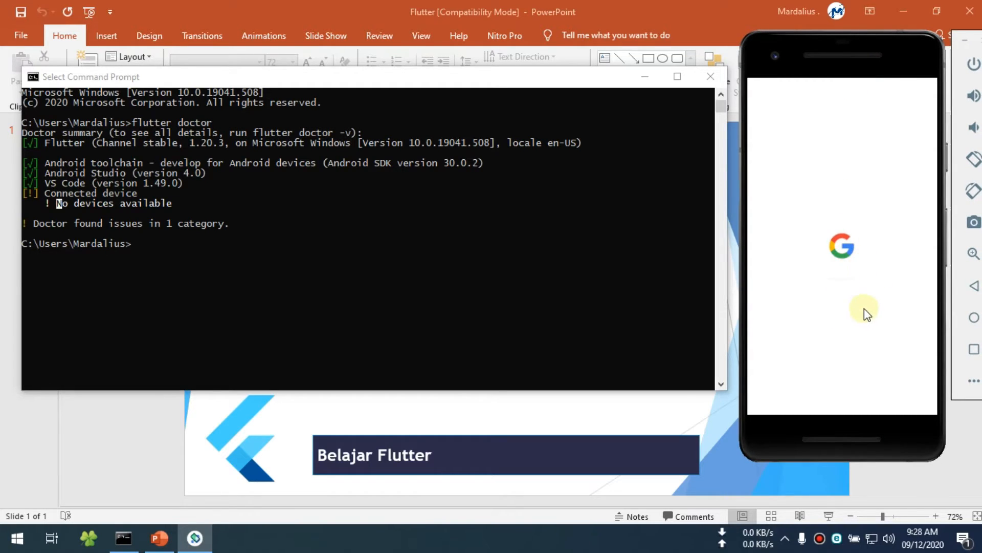
left_click(566, 541)
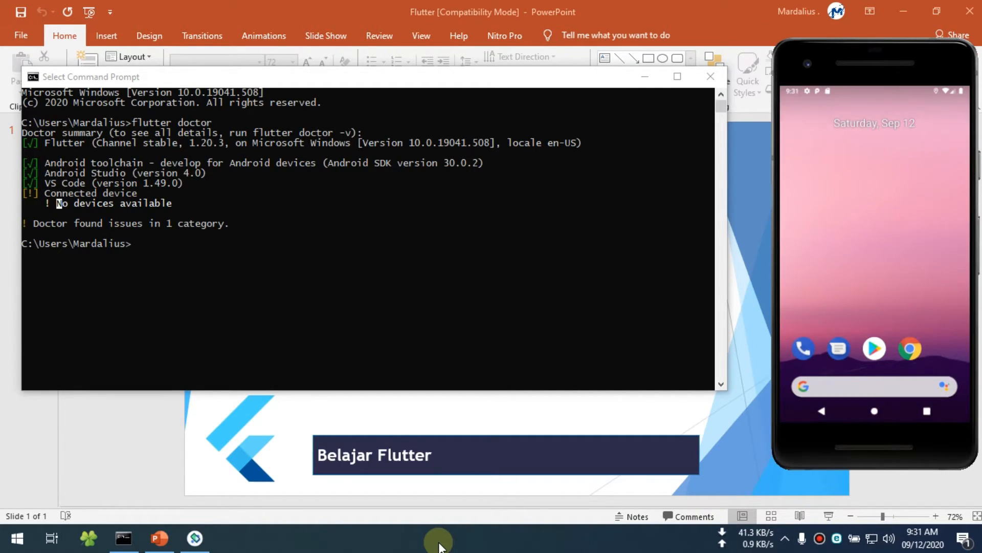
left_click_drag(819, 64, 811, 60)
left_click_drag(852, 361, 853, 122)
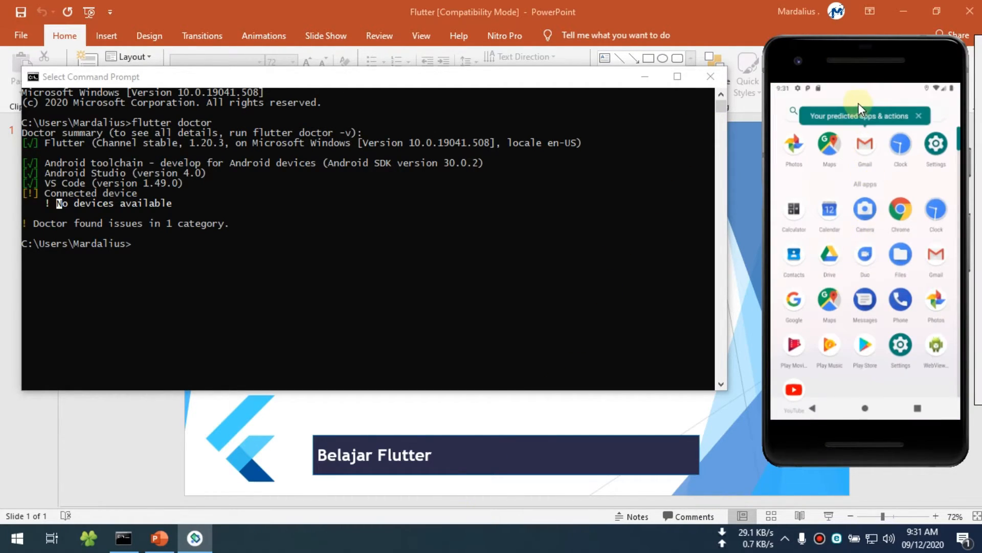
left_click_drag(904, 347, 893, 386)
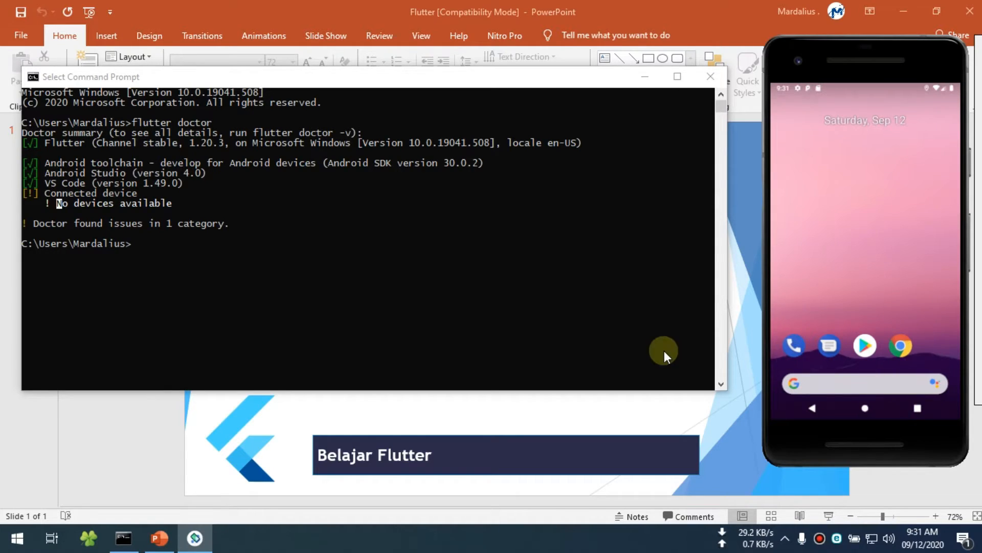
- Run flutter doctor again in the Command Prompt and check its Connected device and Android Studio lines
left_click(313, 305)
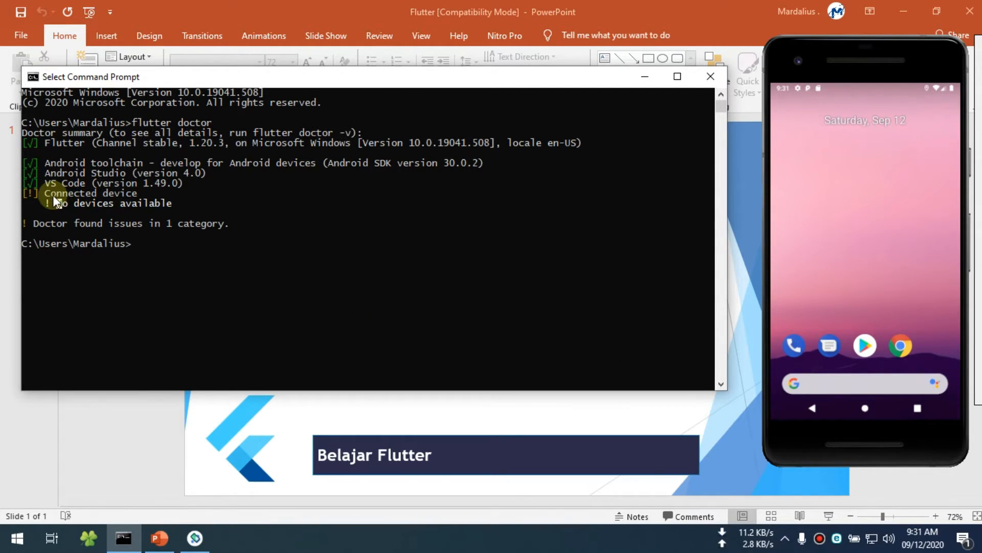
left_click_drag(168, 82, 198, 70)
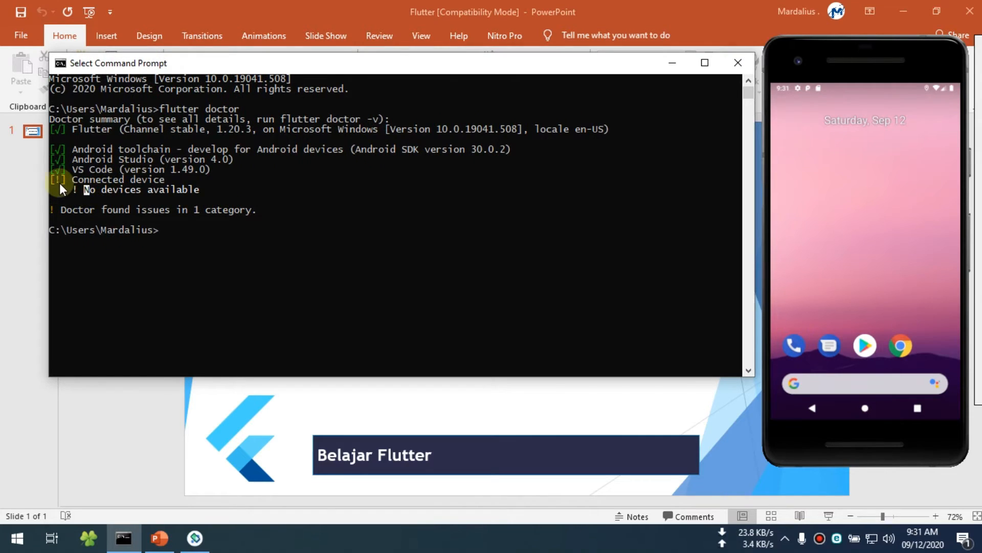
key("Up")
key("Return")
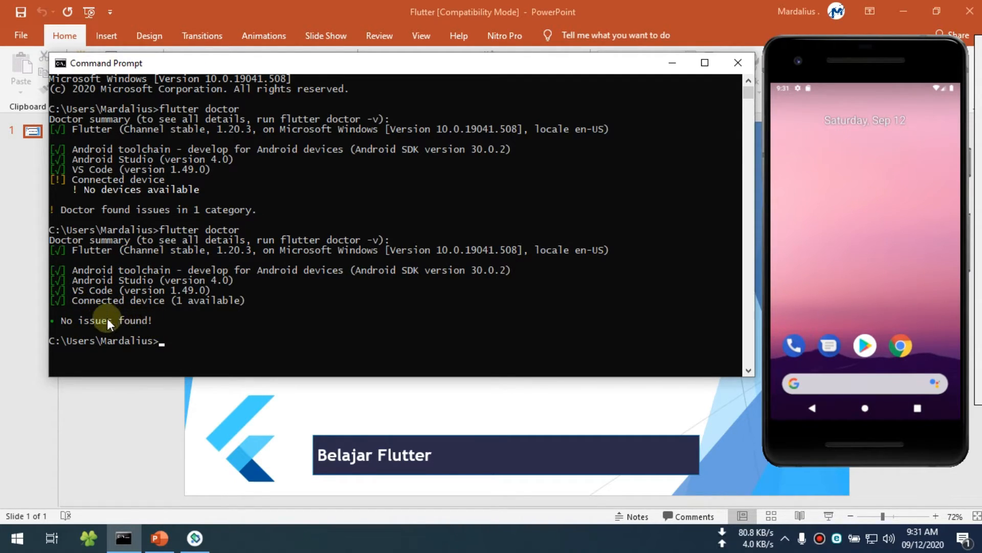
left_click(123, 301)
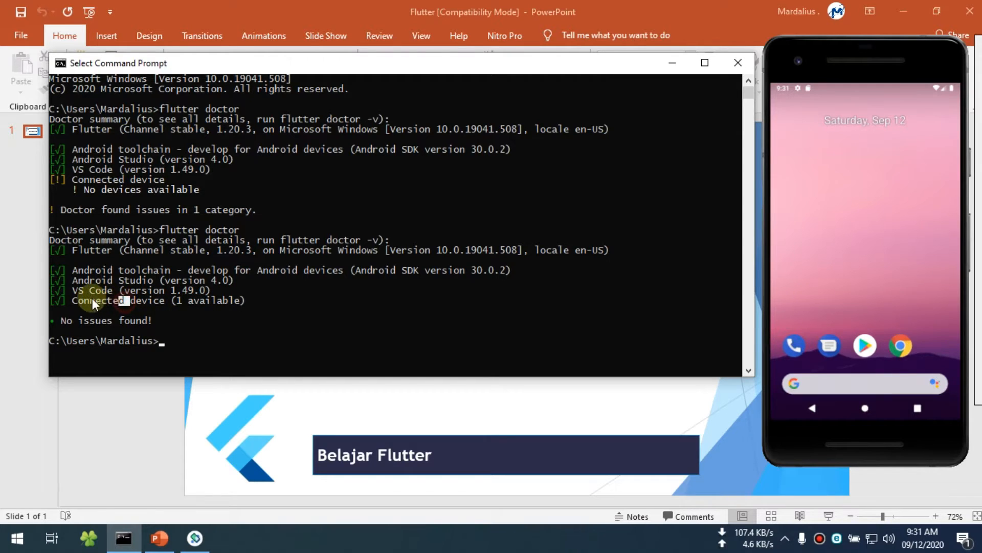
left_click(92, 280)
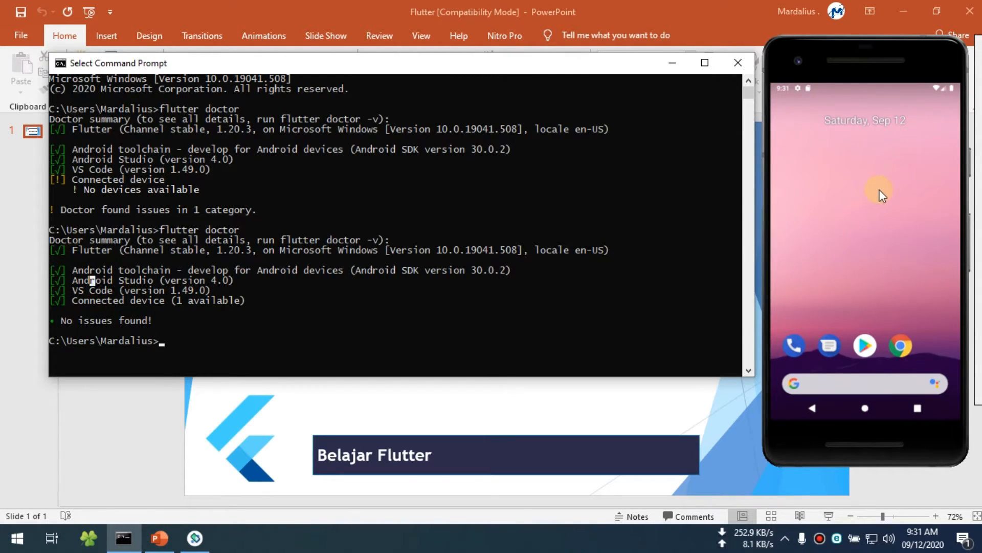
- Launch Android Studio and minimize the Command Prompt window
left_click_drag(831, 57, 828, 48)
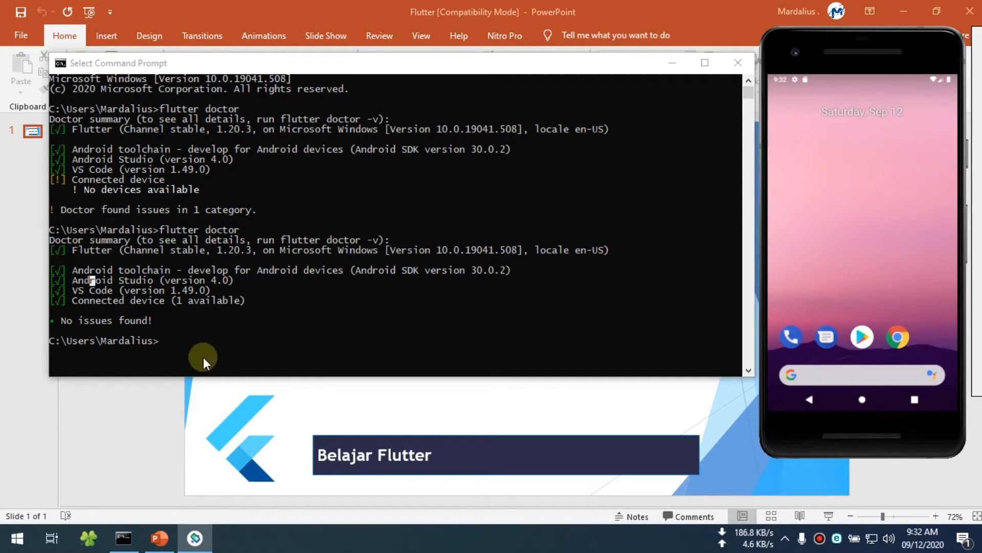
left_click(17, 537)
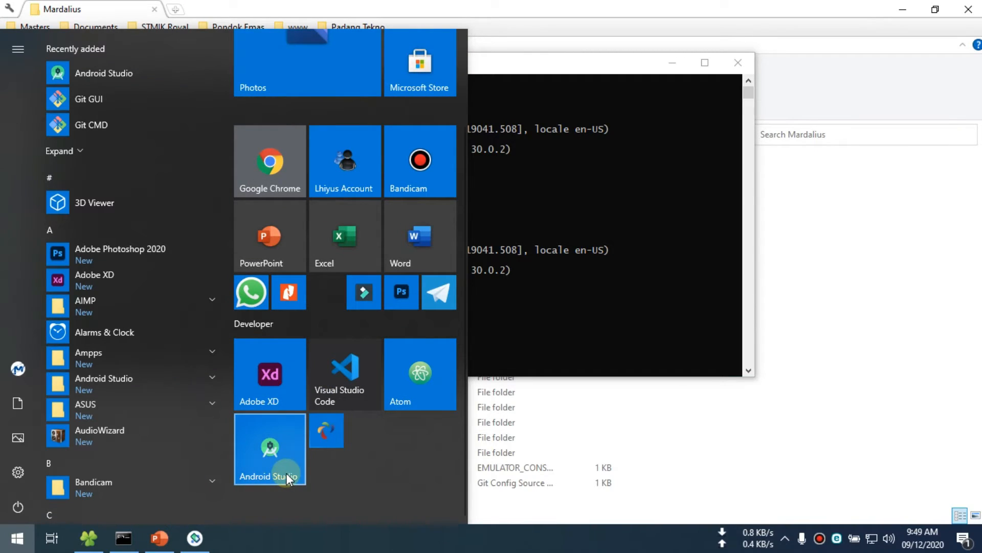
left_click(279, 466)
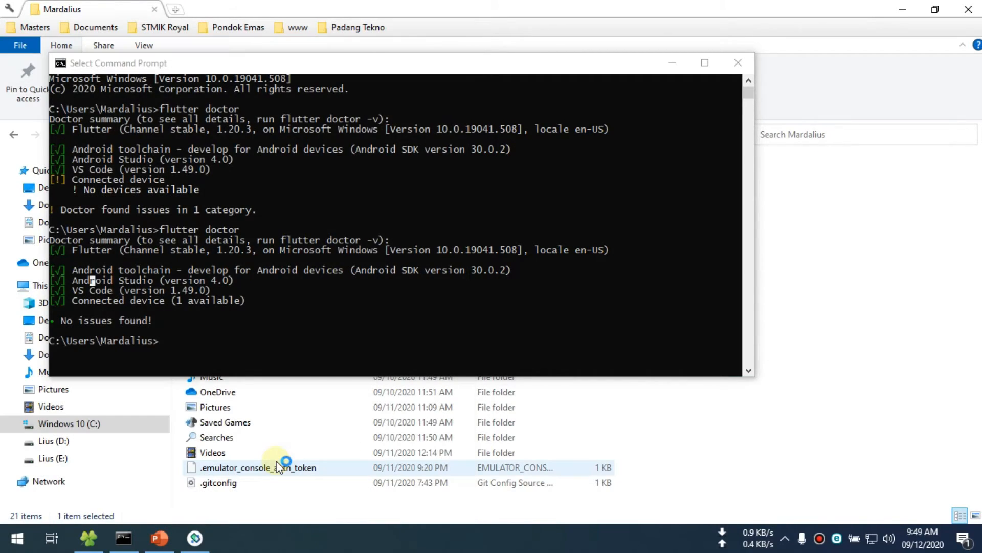
left_click_drag(349, 67, 347, 59)
left_click(417, 376)
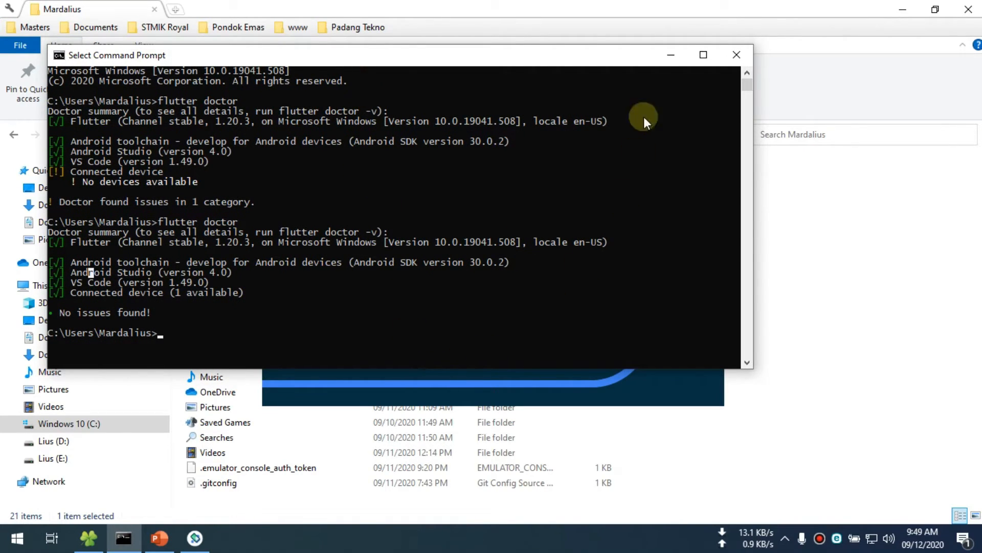
left_click_drag(536, 65, 562, 130)
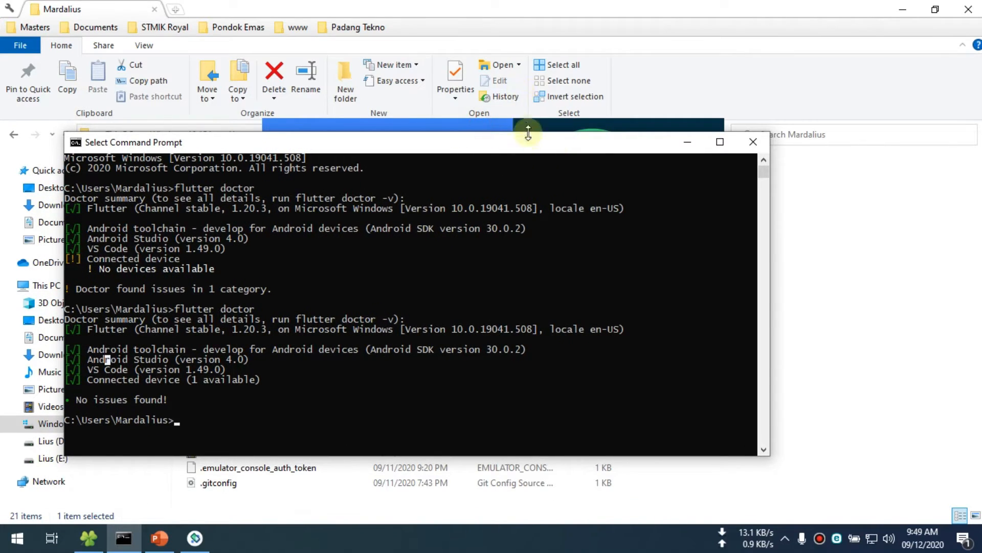
left_click(688, 142)
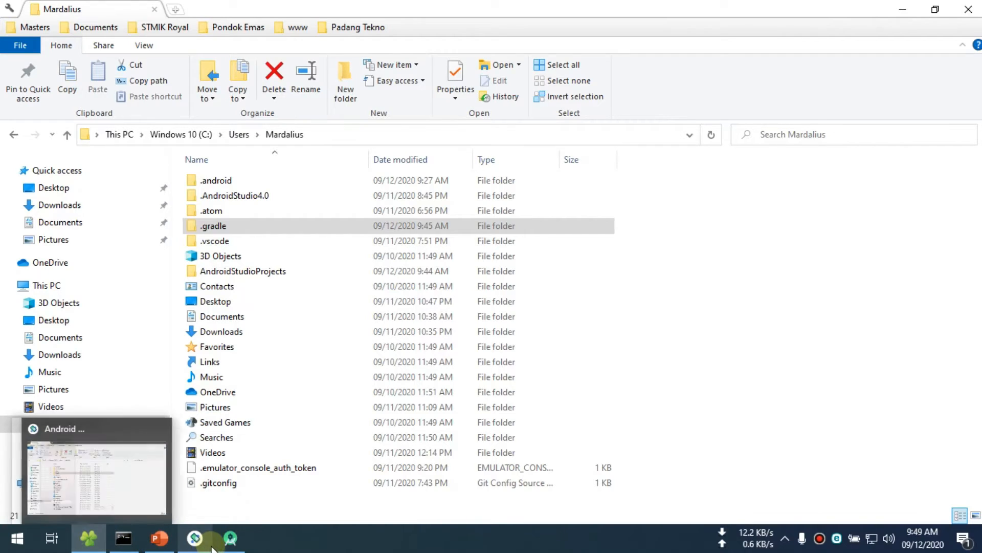
- Bring the Android Studio welcome window and the emulator to the front and arrange them side by side
left_click(240, 544)
left_click_drag(482, 71, 373, 68)
left_click(195, 538)
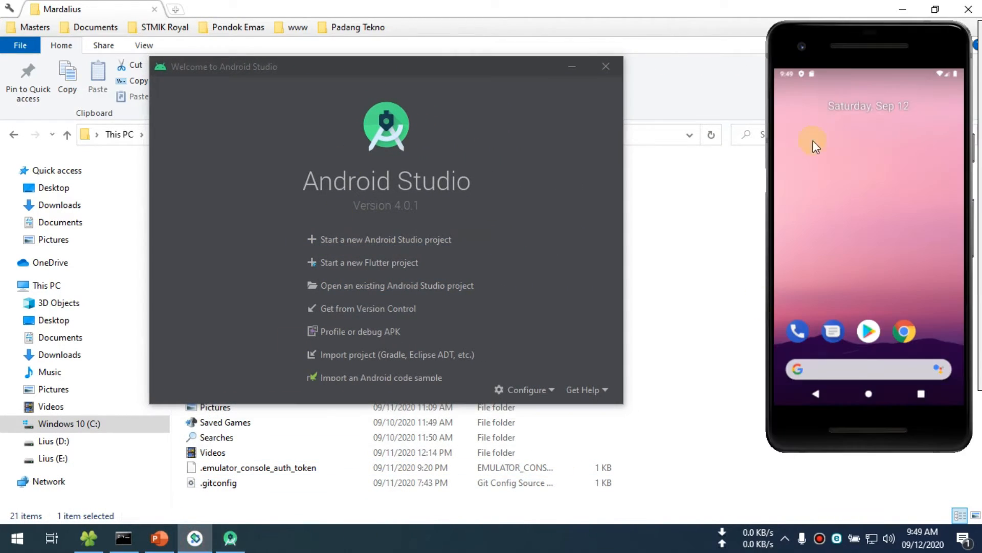
left_click_drag(839, 42, 843, 38)
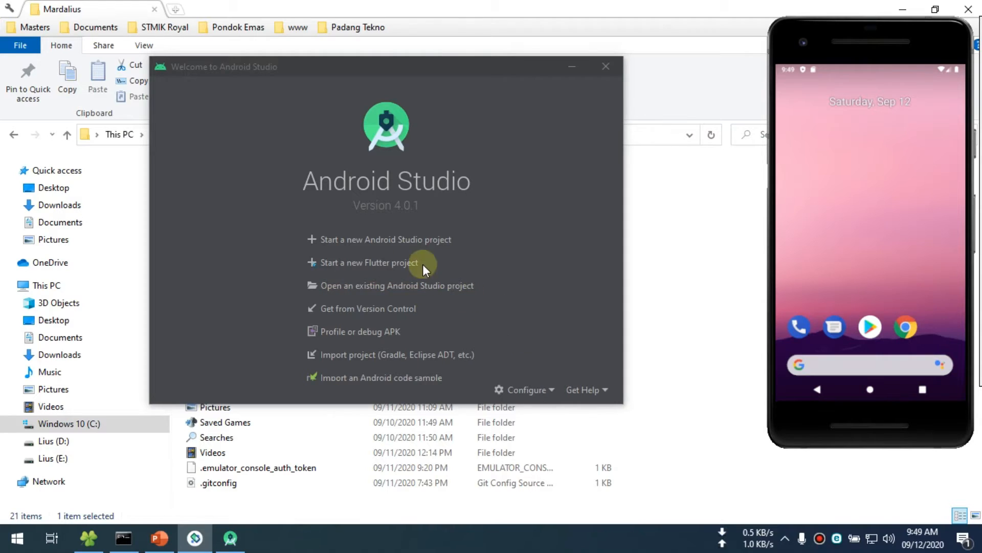
- Start a new Android Studio project and look through the Phone and Tablet project templates
left_click(369, 245)
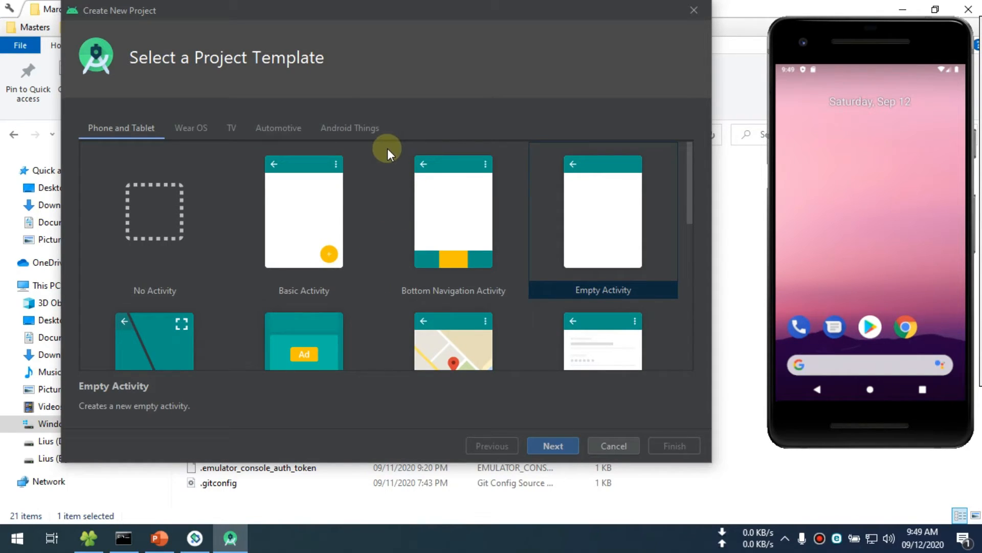
scroll(380, 164, "down", 2)
scroll(380, 164, "down", 2)
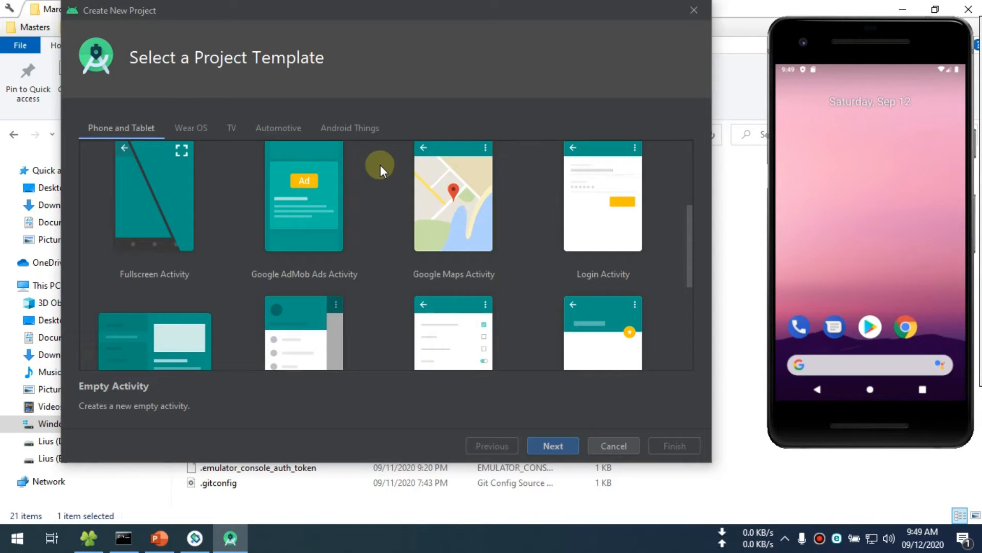
scroll(364, 204, "up", 4)
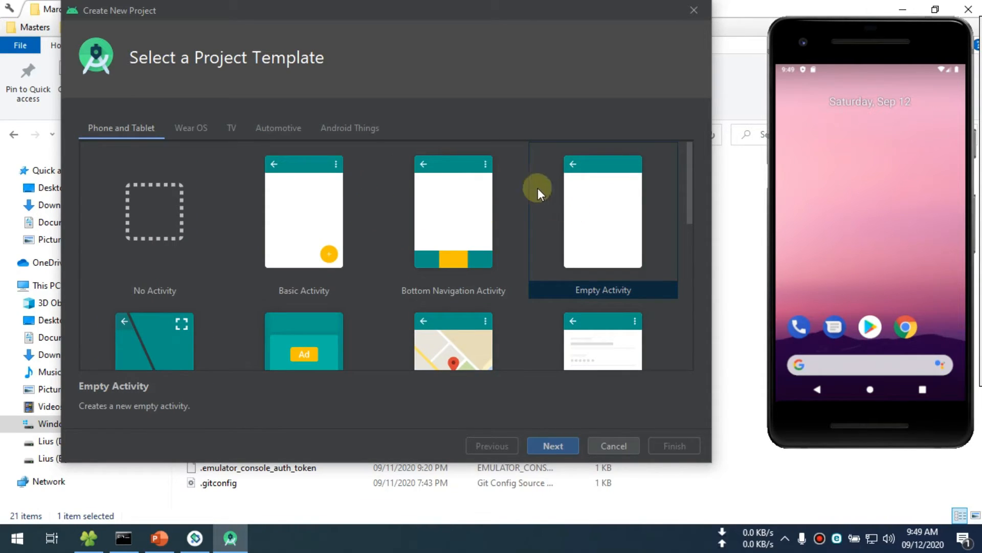
scroll(528, 186, "down", 1)
scroll(528, 184, "down", 7)
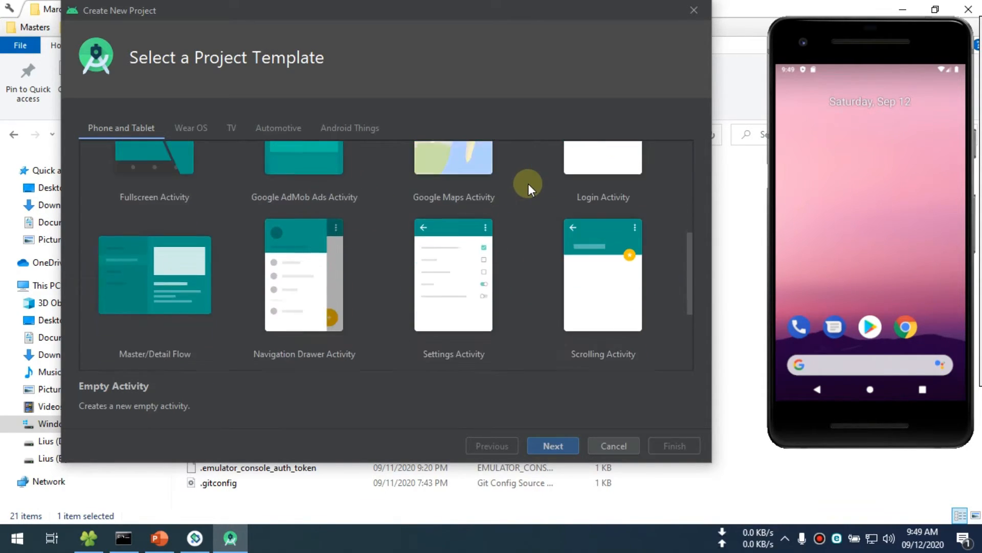
scroll(430, 250, "down", 3)
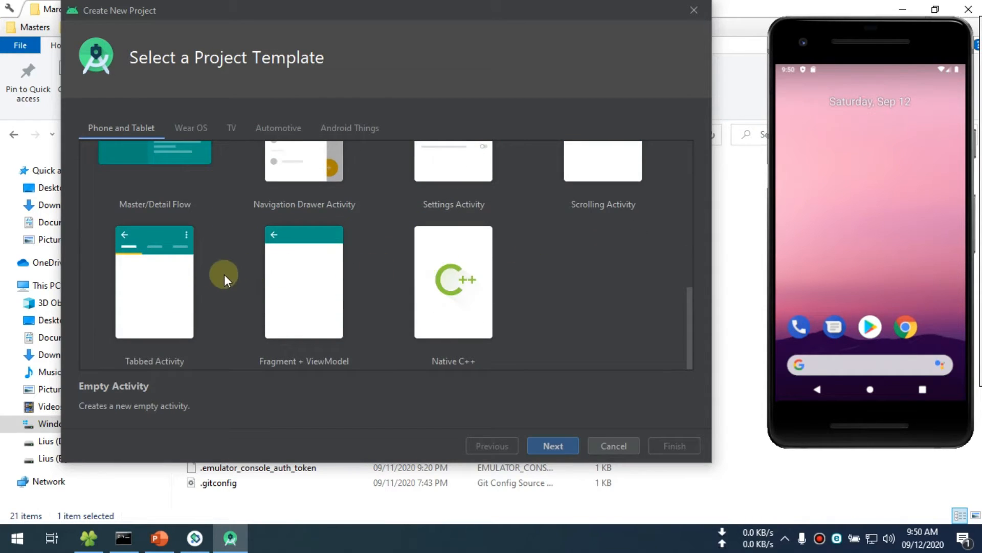
scroll(257, 284, "up", 10)
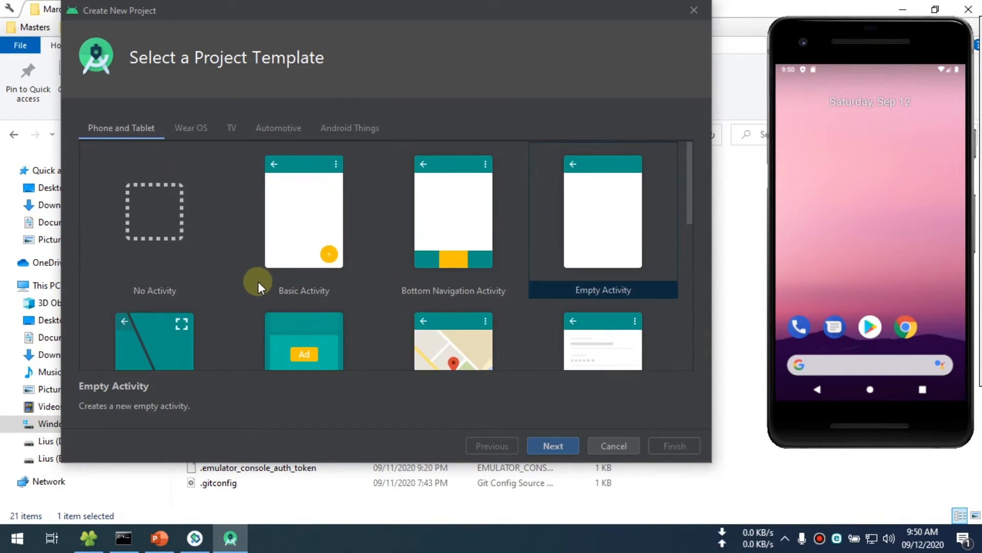
scroll(420, 267, "down", 6)
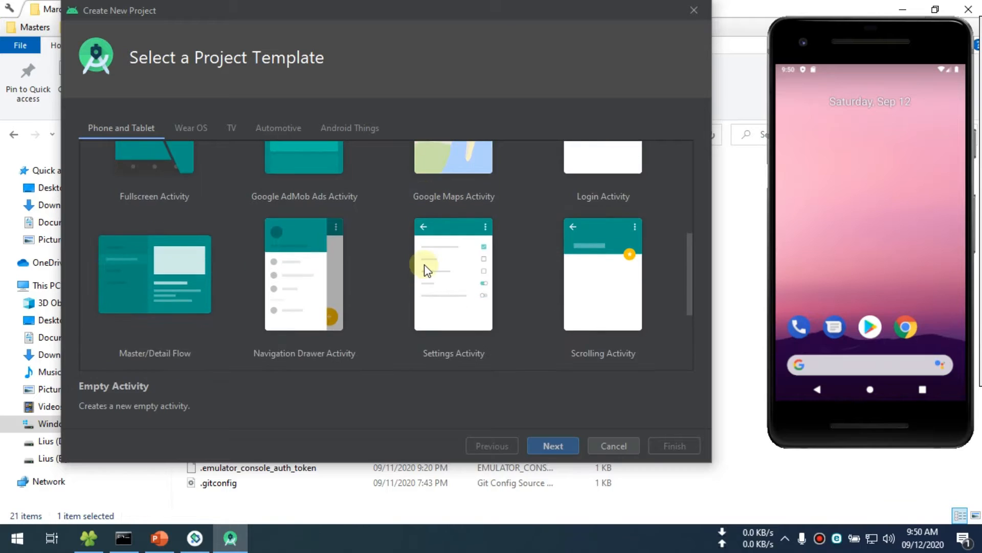
scroll(423, 265, "up", 6)
- Compare the Bottom Navigation, Basic and Empty Activity templates, choose Empty Activity and continue to the project configuration
left_click(480, 223)
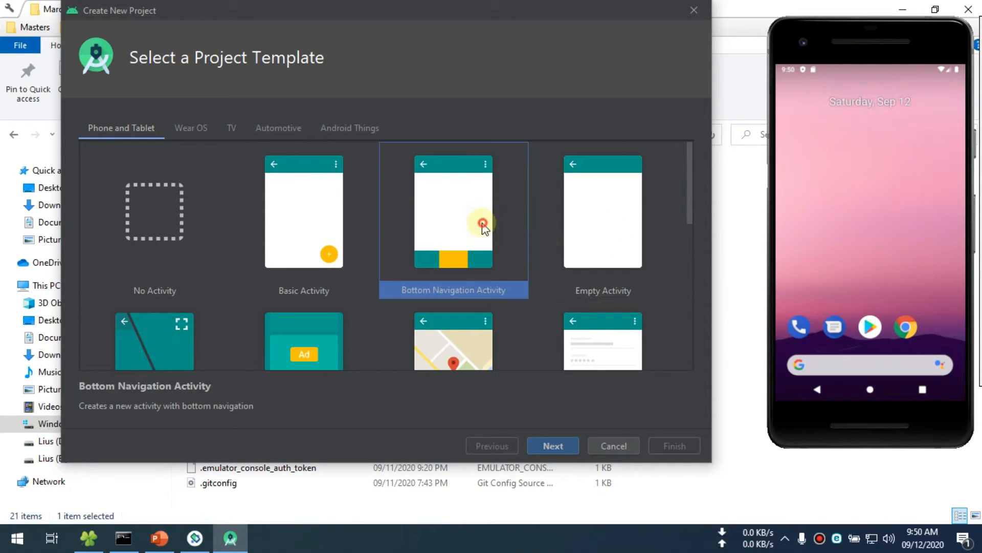
left_click(609, 219)
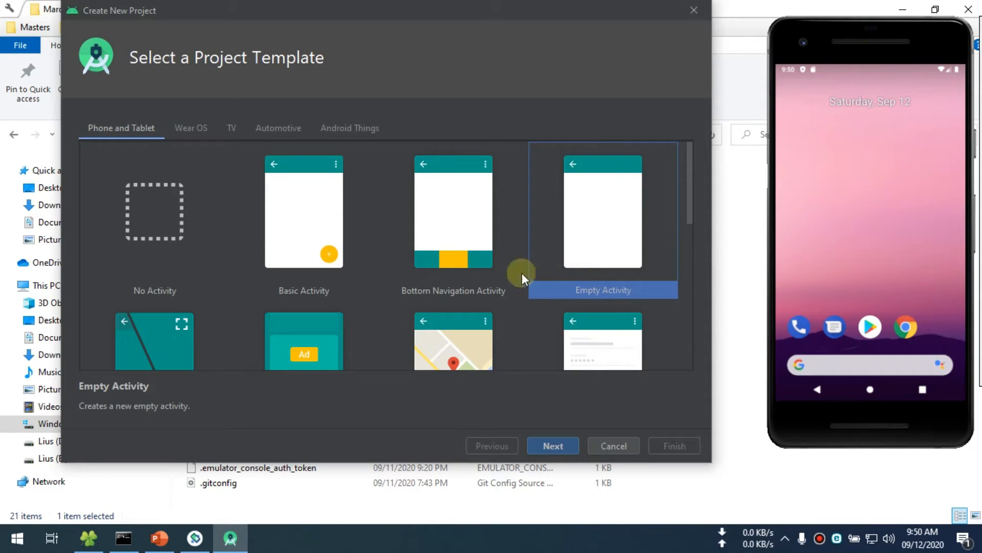
left_click(306, 227)
left_click(574, 215)
left_click(275, 214)
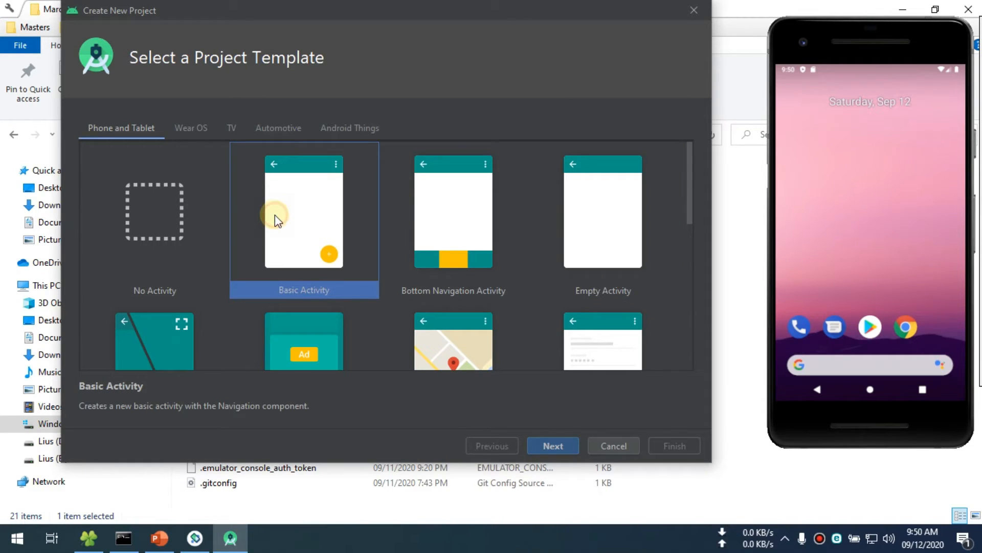
left_click(606, 221)
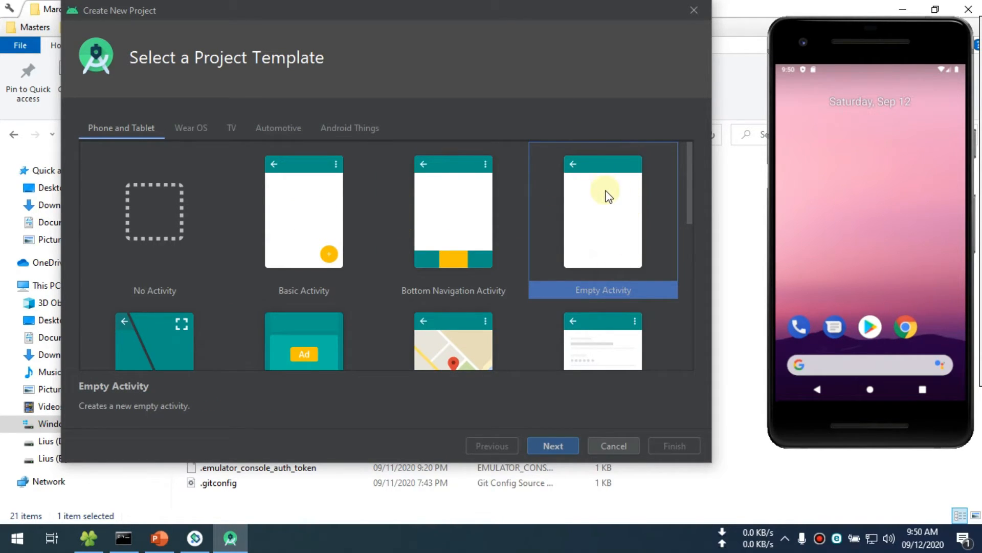
left_click(563, 446)
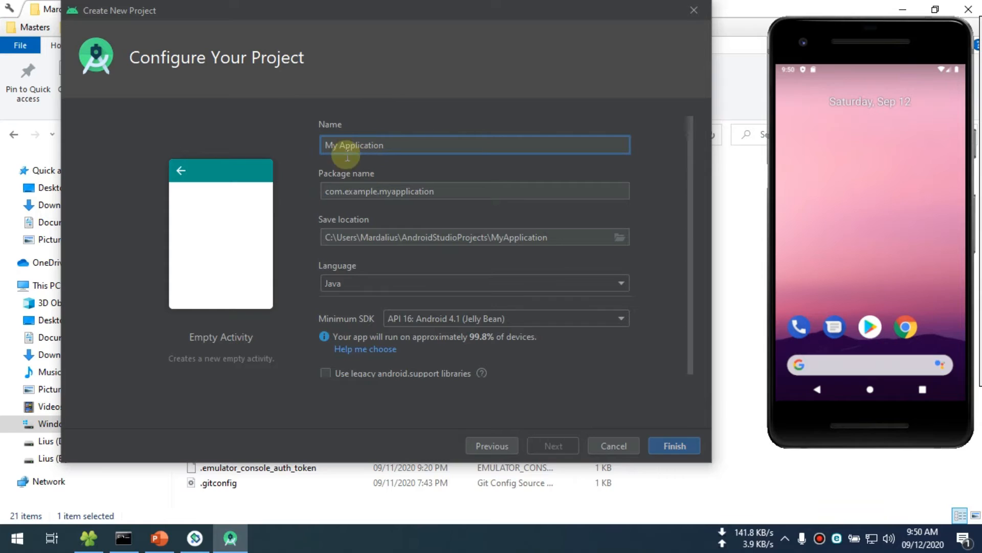
- Select Java as the language and create the project with the default name My Application and minimum SDK API 16
left_click(355, 284)
left_click(339, 315)
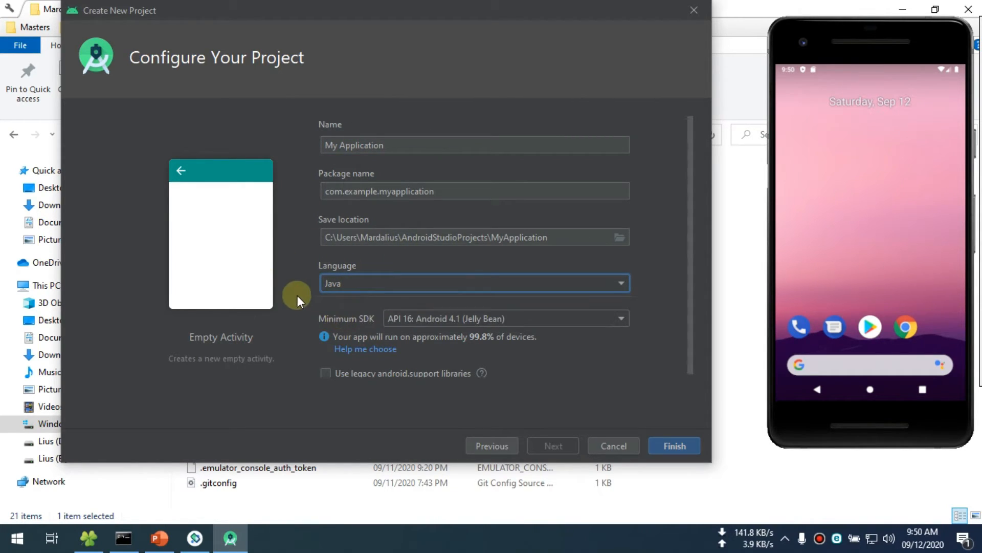
left_click(675, 446)
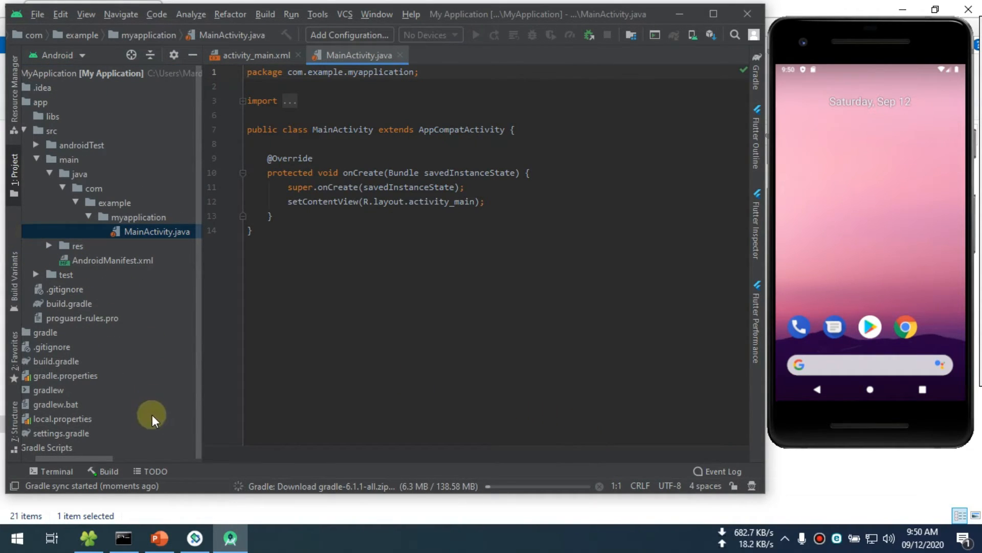
- Show the full project tree and open the background task details to check the Gradle download progress
left_click_drag(104, 455, 54, 458)
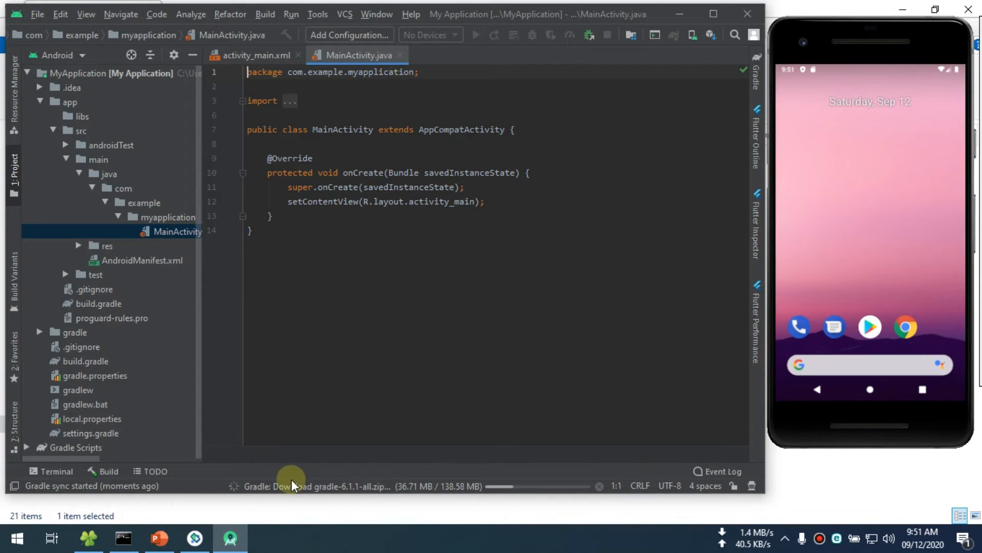
left_click(268, 481)
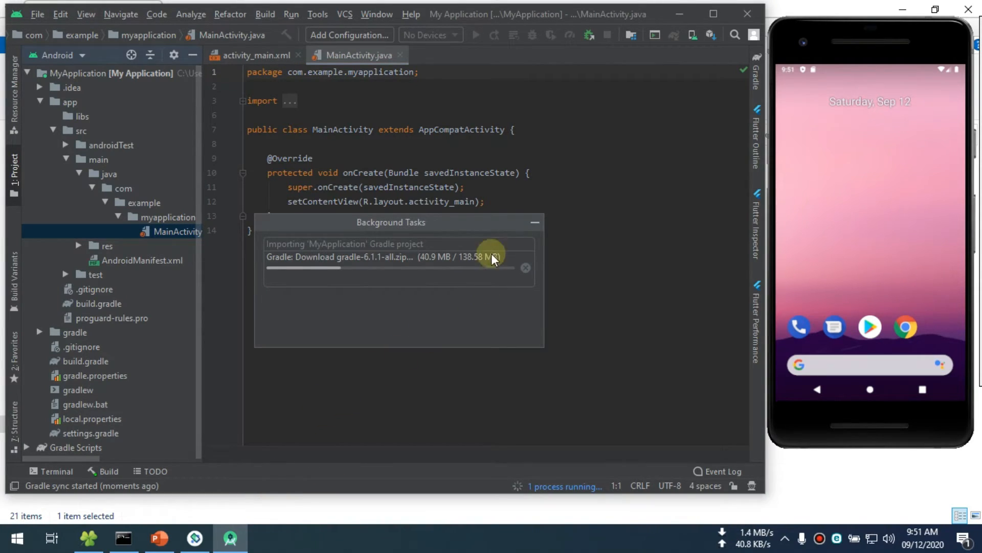
- Hide and reopen the background task details to follow the Gradle download, and collapse the app folder in the project tree
left_click(534, 224)
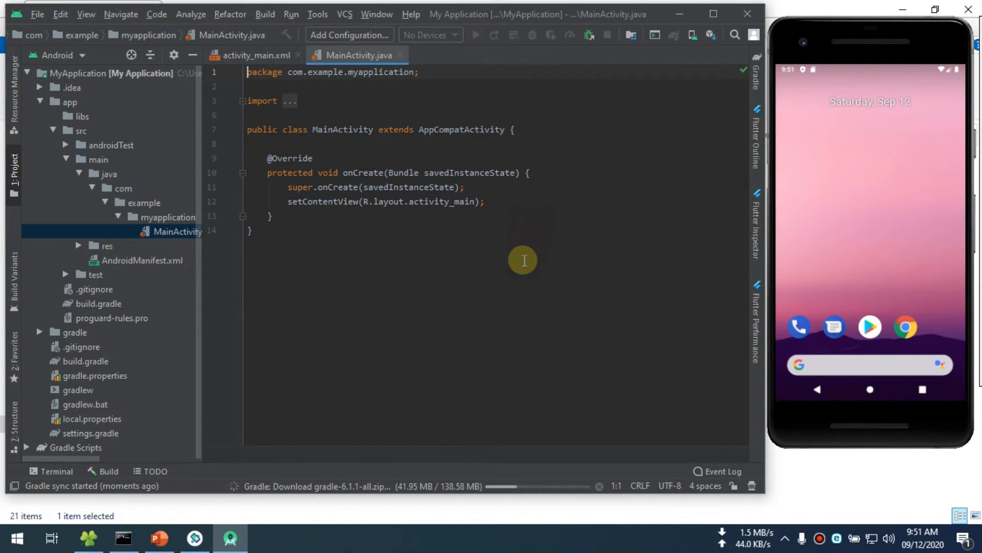
left_click(328, 487)
left_click_drag(384, 222, 385, 209)
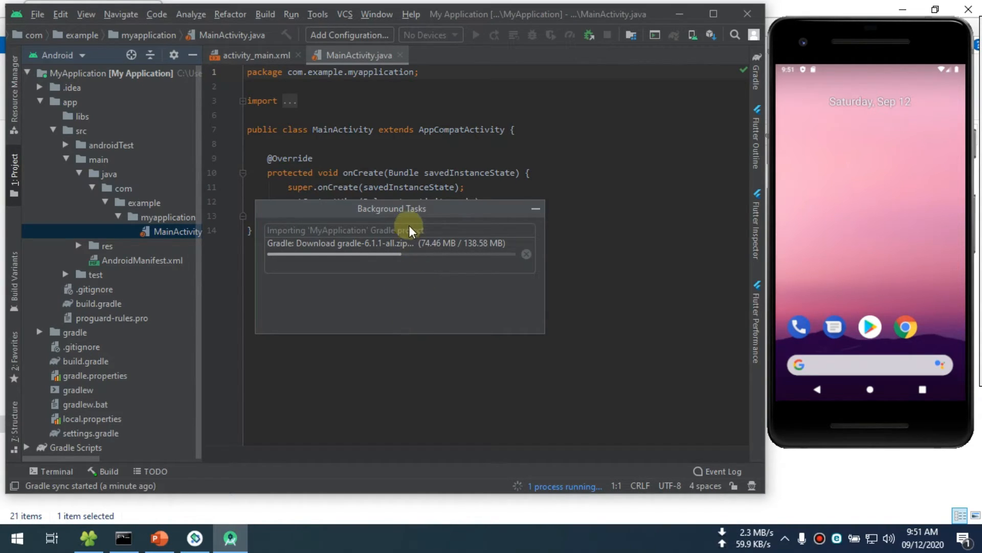
left_click_drag(408, 216, 421, 199)
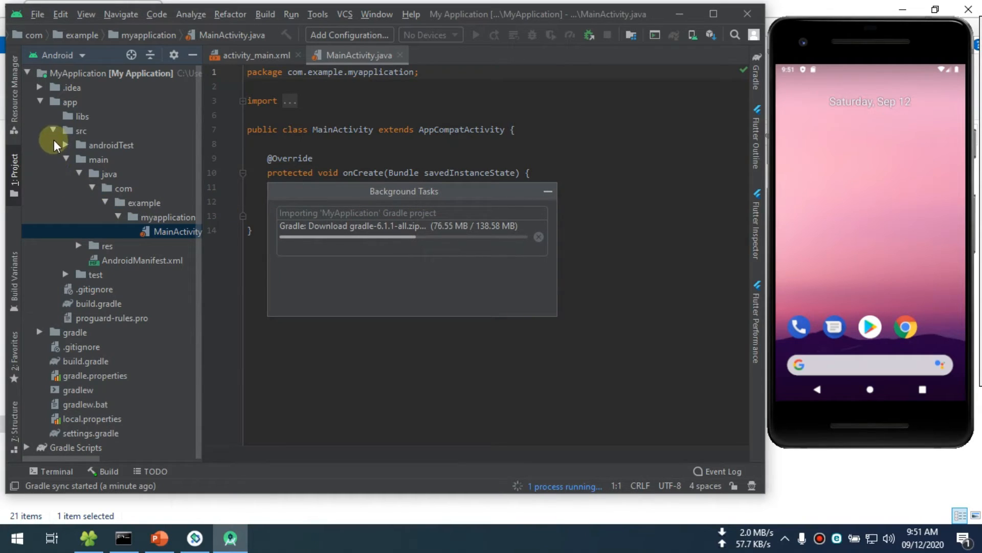
left_click(40, 101)
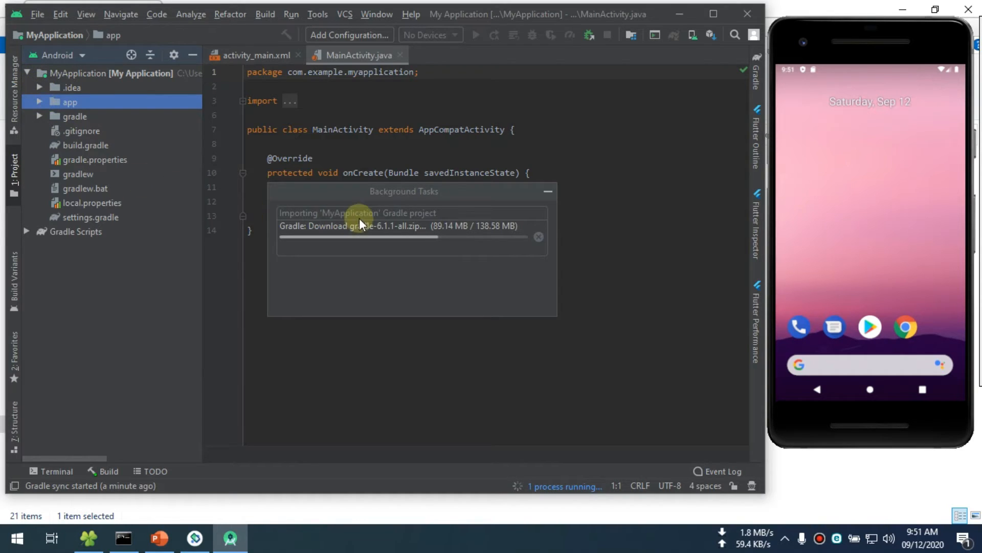
mouse_move(420, 192)
left_mouse_down()
mouse_move(388, 186)
mouse_move(426, 187)
left_mouse_up()
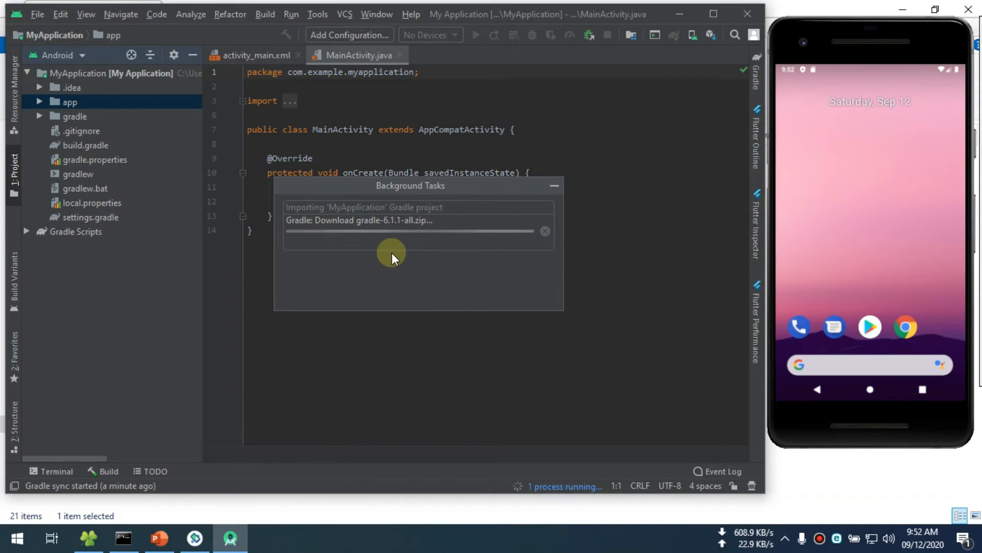
- Switch to File Explorer, browse from drive C to the user profile's .gradle folder, and inspect its wrapper folder
left_click(87, 537)
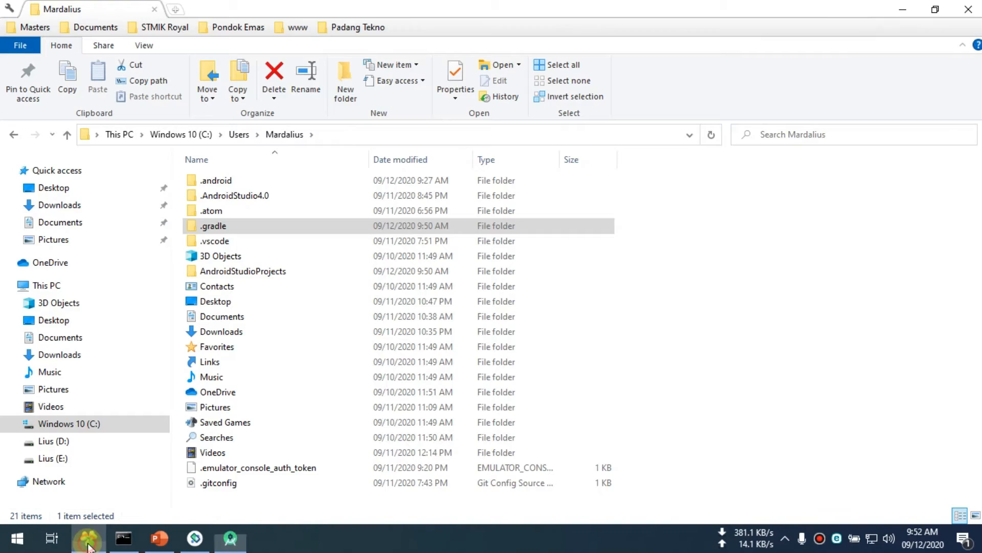
left_click(74, 426)
double_click(215, 256)
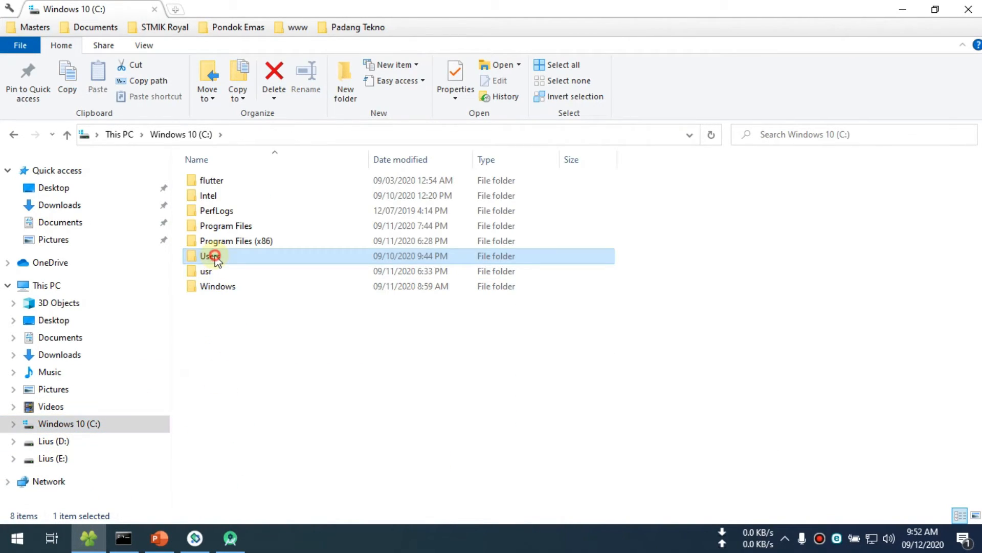
double_click(214, 183)
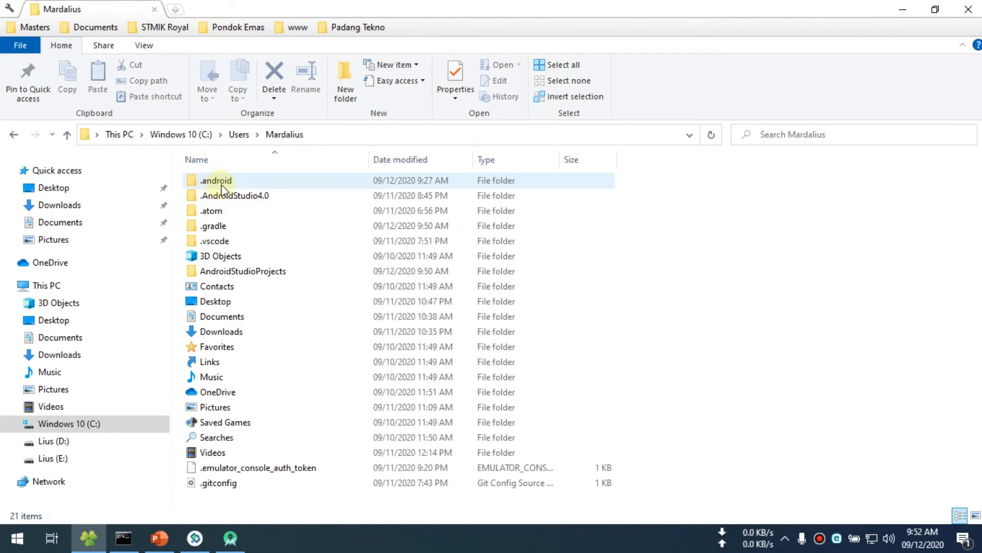
double_click(217, 226)
double_click(212, 180)
left_click(12, 135)
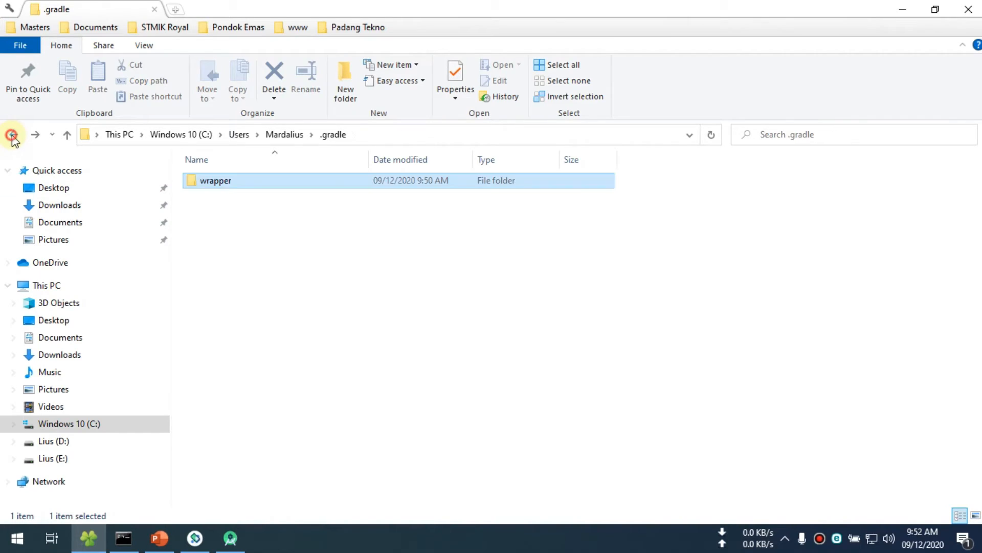
left_click(12, 135)
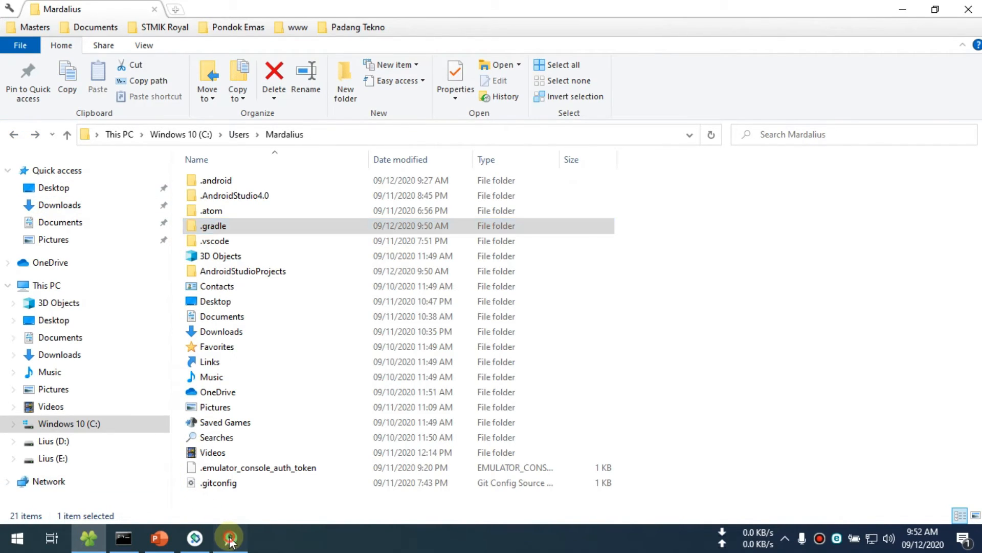
- Resume the paused indexing in Android Studio and recheck the contents of the .gradle folder in File Explorer
left_click(229, 538)
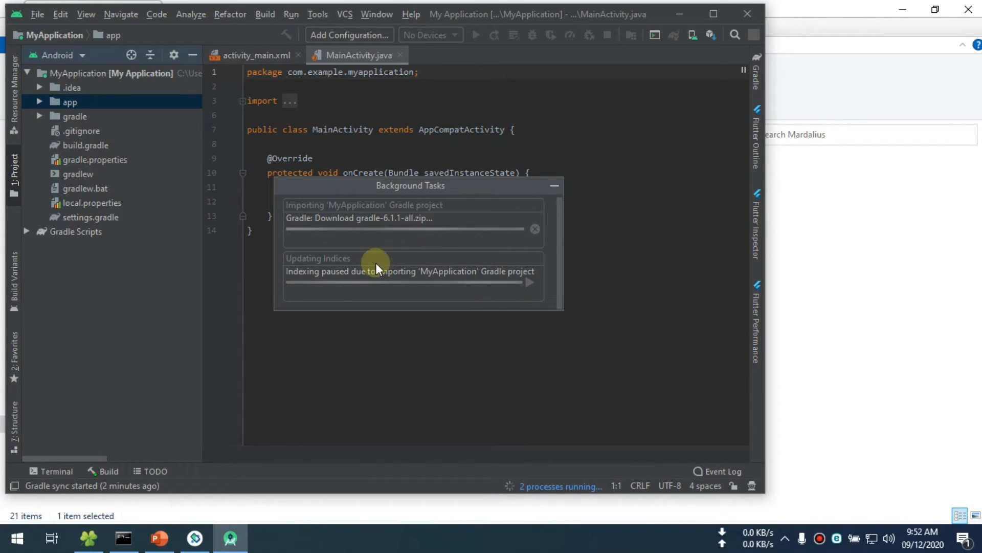
left_click(530, 282)
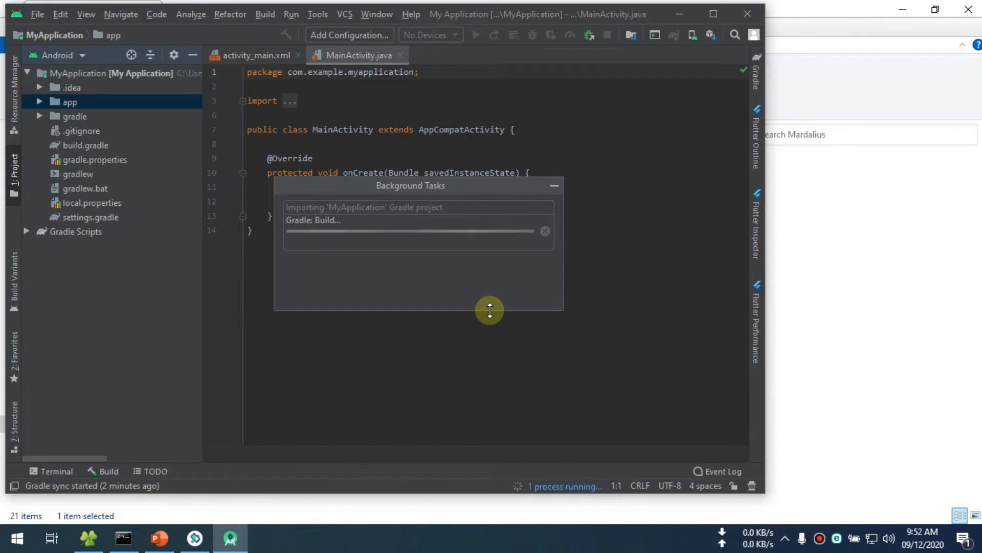
left_click(99, 519)
left_click(221, 230)
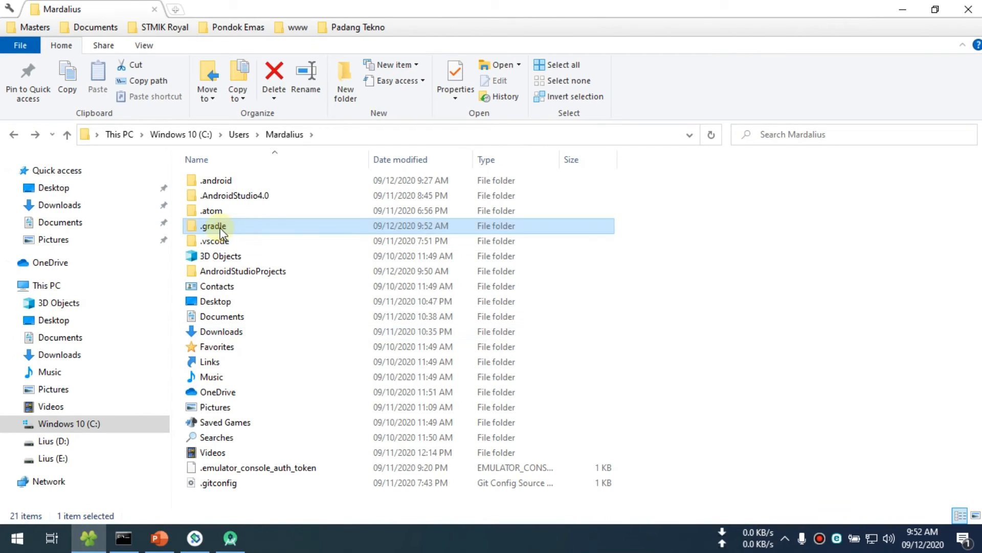
double_click(222, 229)
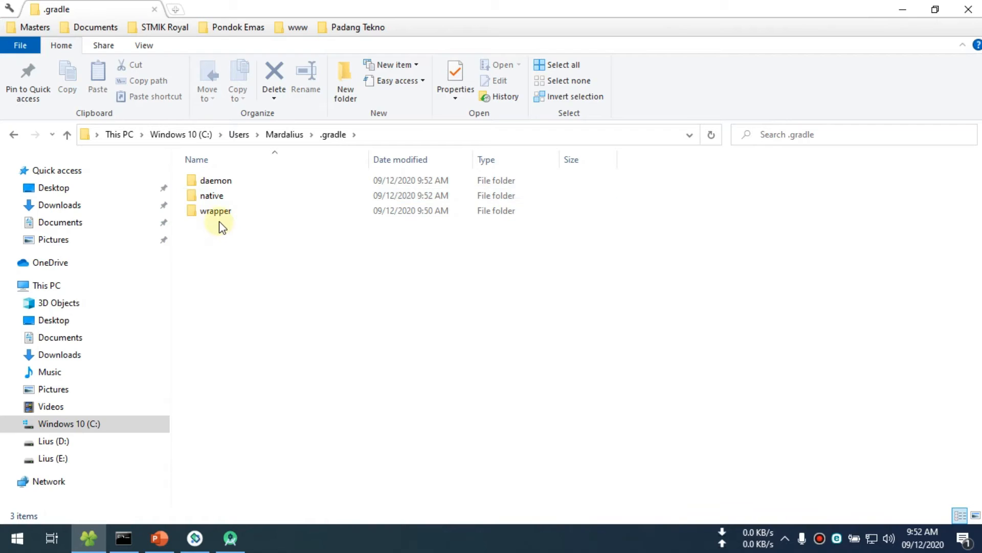
left_click(14, 135)
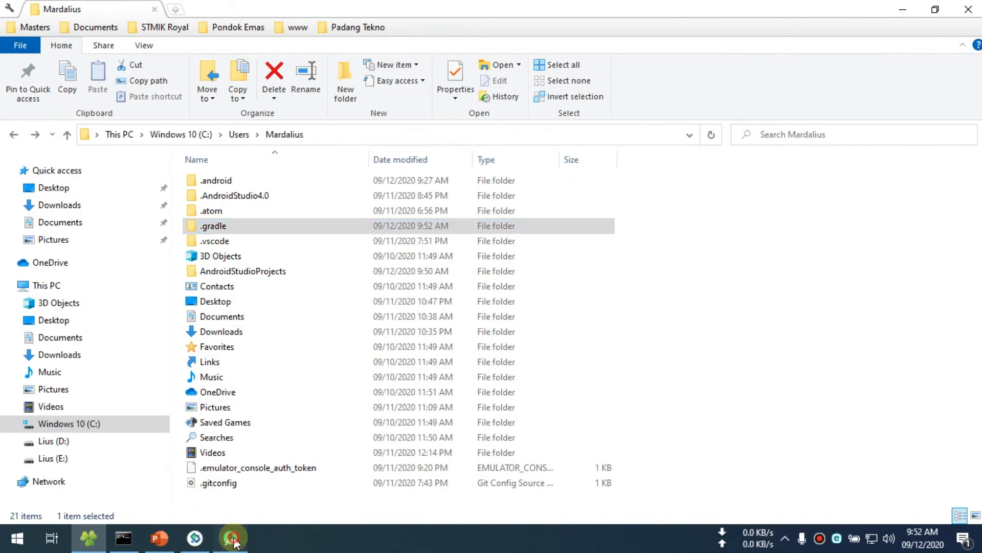
- Switch back to Android Studio, collapse and re-expand the MyApplication project tree, and resume the paused indexing
left_click(230, 538)
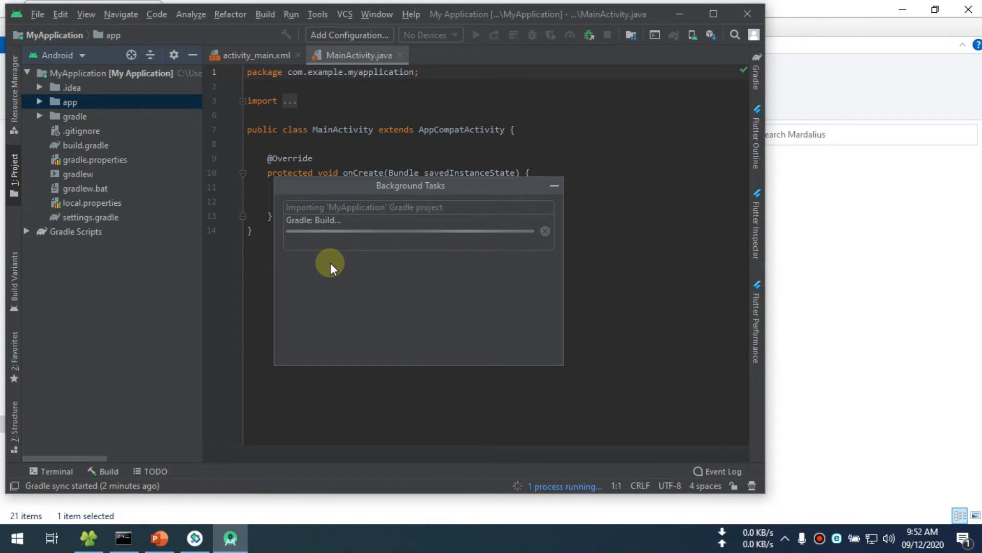
left_click(26, 73)
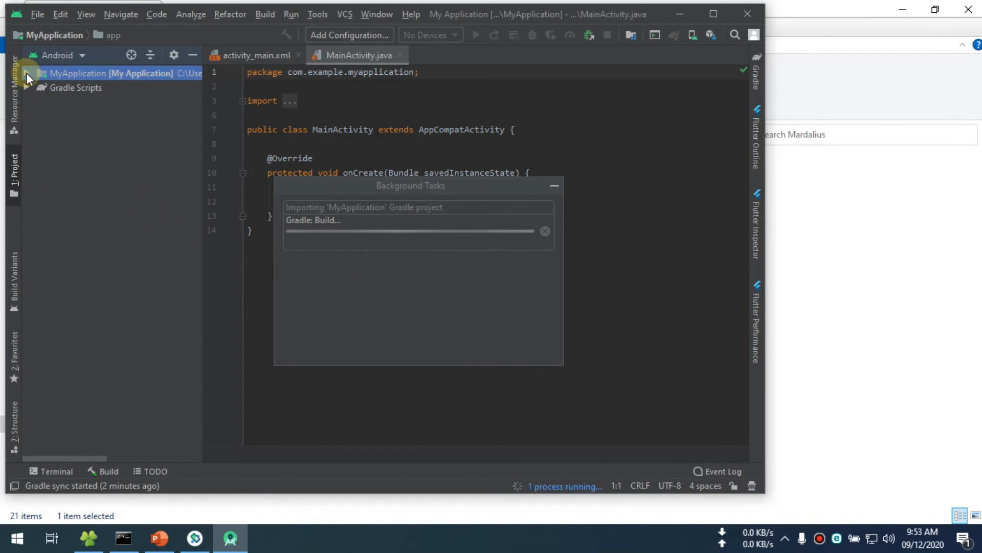
left_click(26, 73)
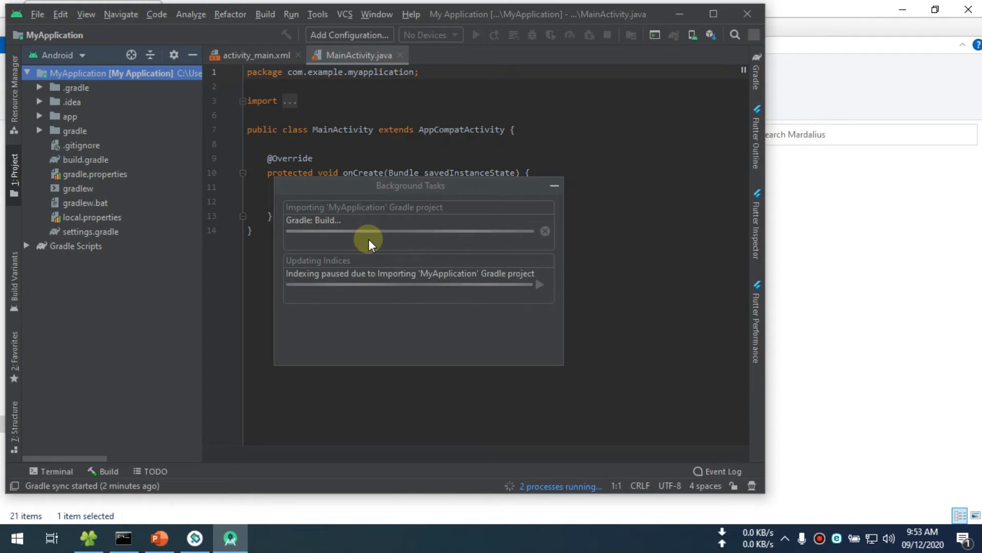
left_click(541, 285)
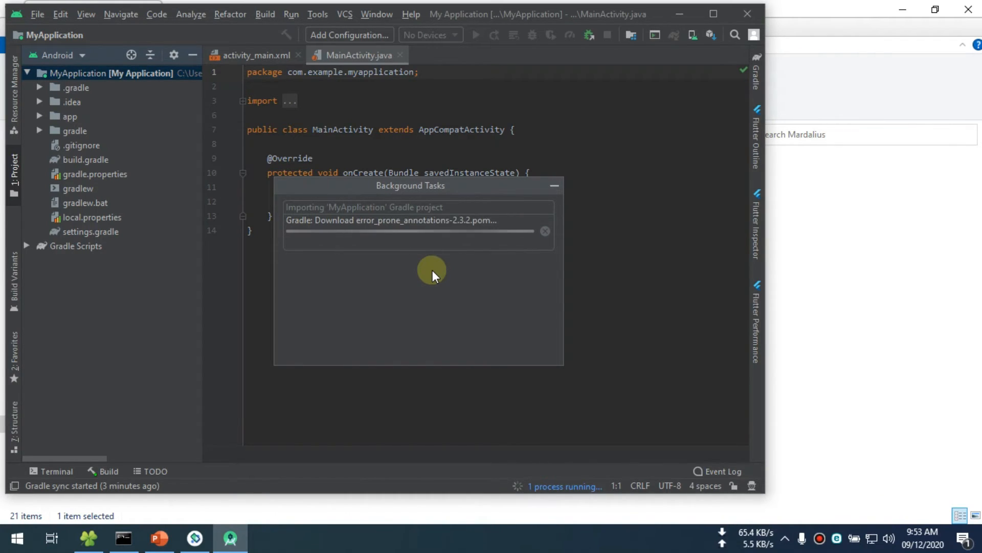
- Bring the emulator forward and reposition the background task window while following the Gradle import's progress
left_click(196, 538)
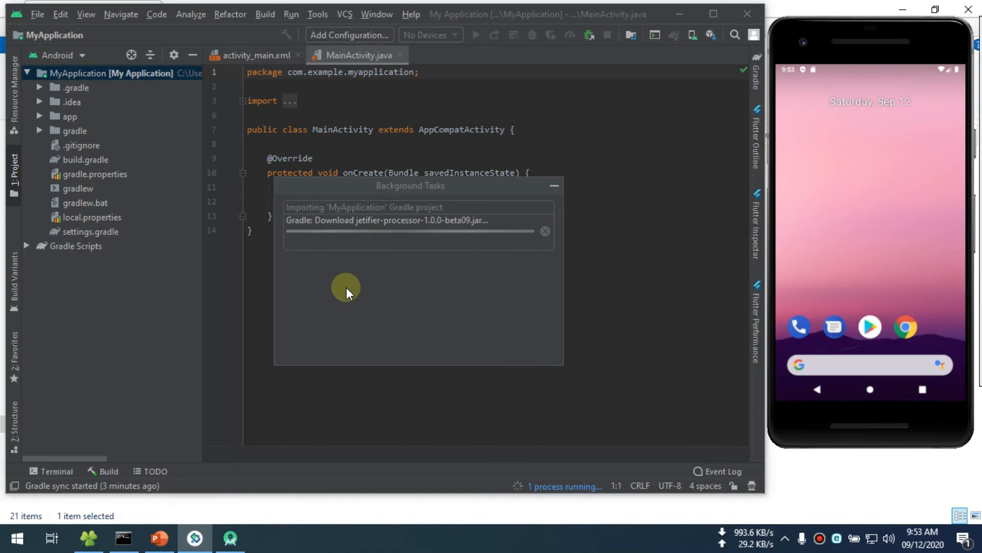
left_click_drag(358, 186, 448, 186)
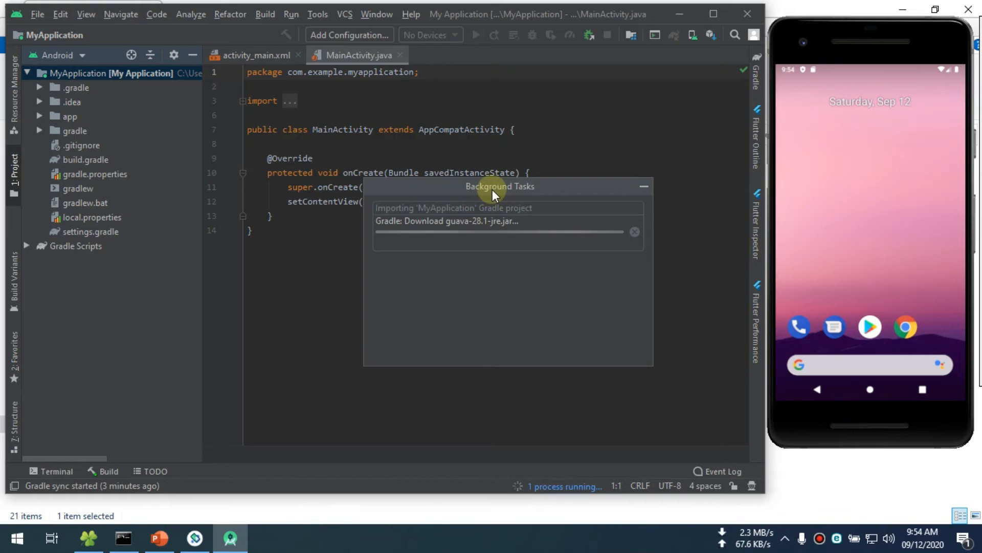
left_click_drag(492, 189, 443, 179)
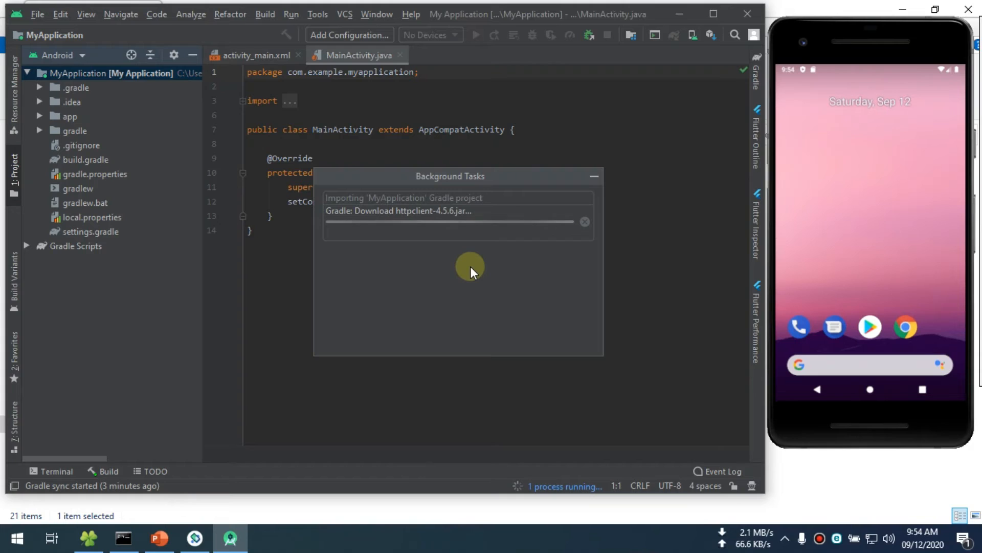
left_click_drag(430, 178, 408, 170)
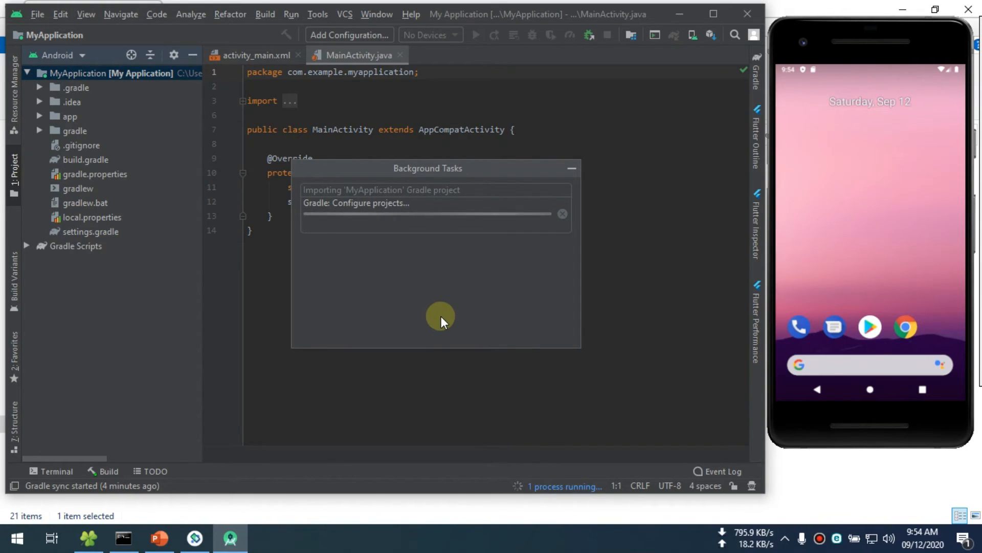
left_click_drag(377, 168, 384, 164)
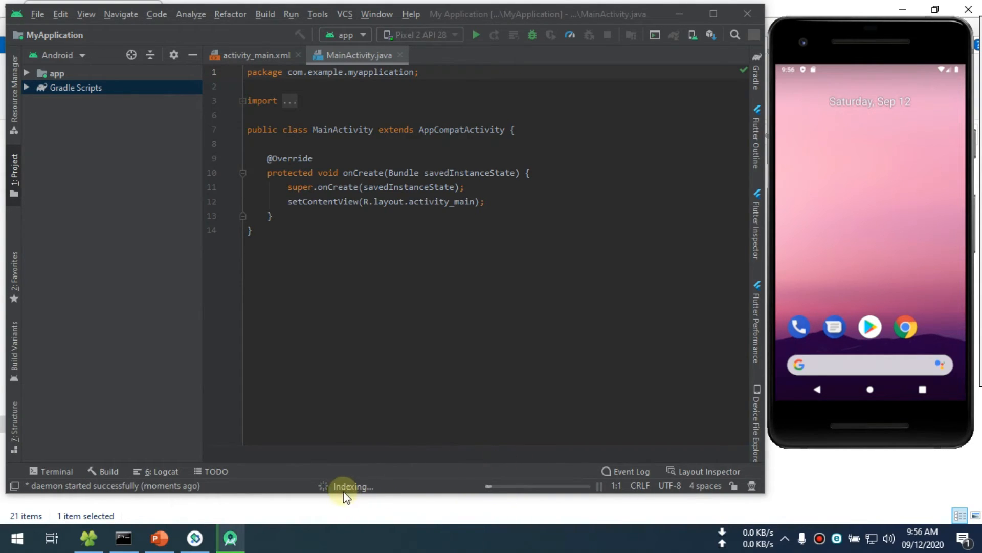
- Check the indexing task and examine the files listed under Gradle Scripts before collapsing the group again
left_click(358, 485)
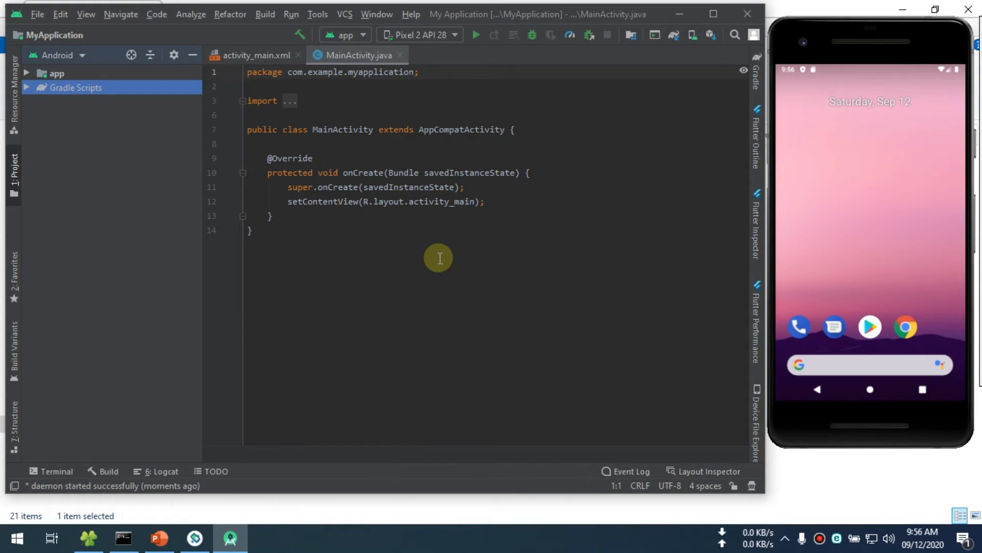
left_click(26, 86)
left_click(25, 85)
left_click(25, 86)
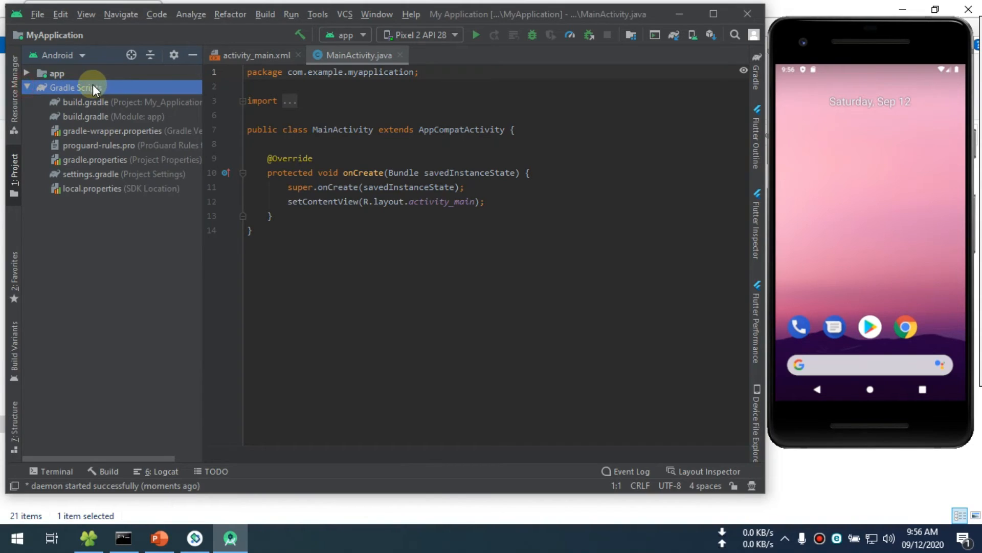
left_click(27, 88)
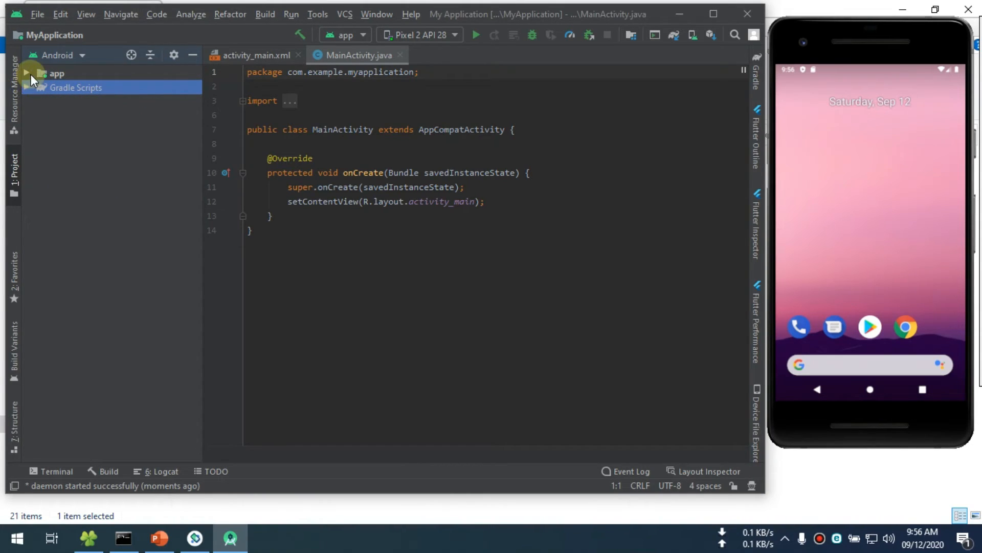
- Expand the app module and examine its java packages and manifests folder
left_click(28, 73)
left_click(41, 101)
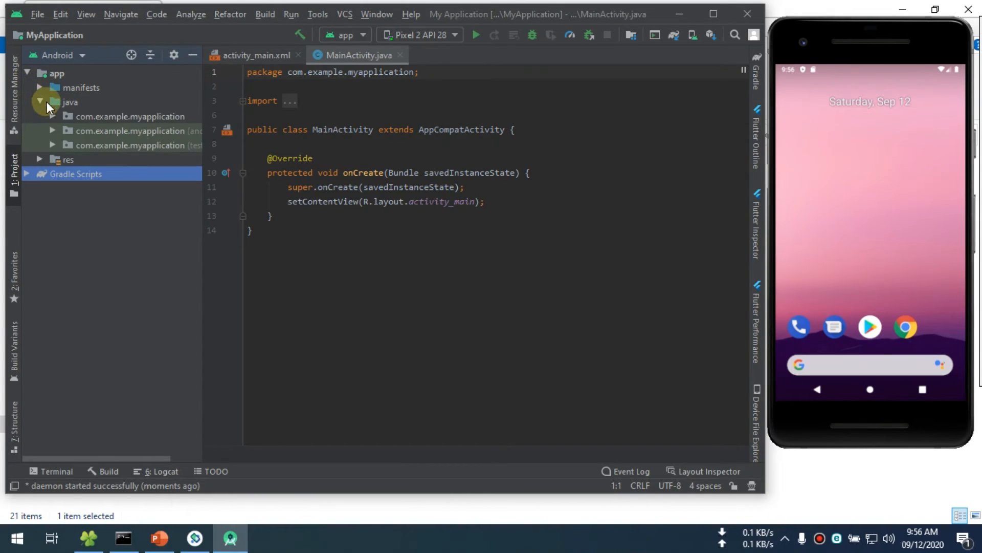
left_click(52, 117)
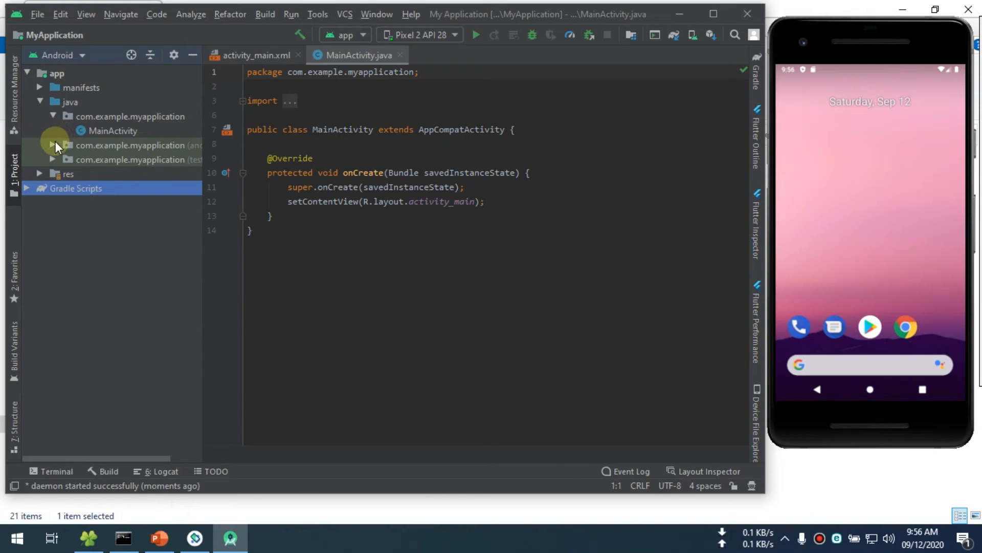
left_click(52, 116)
left_click(40, 88)
left_click(40, 88)
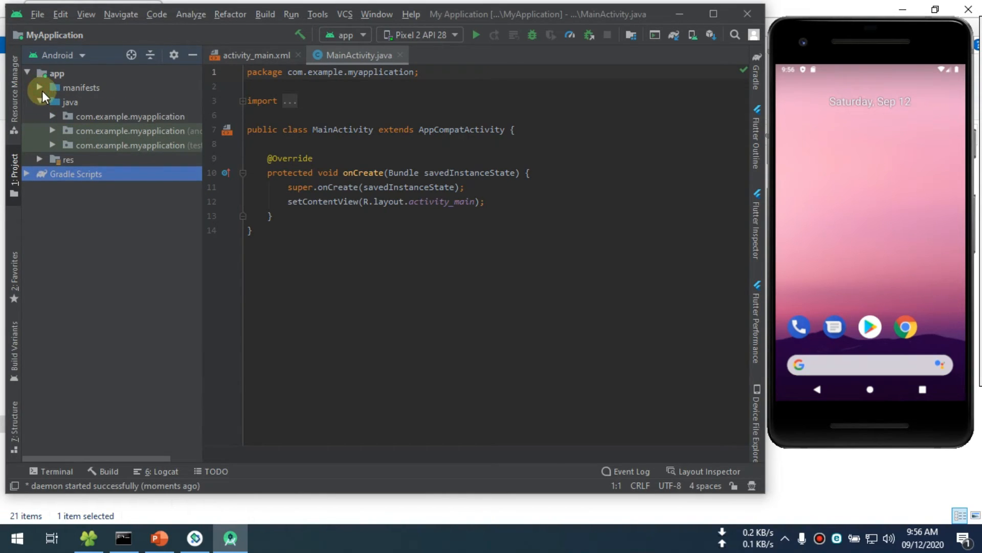
- Open AndroidManifest.xml from the manifests folder and MainActivity from the main com.example.myapplication package
left_click(40, 88)
double_click(96, 102)
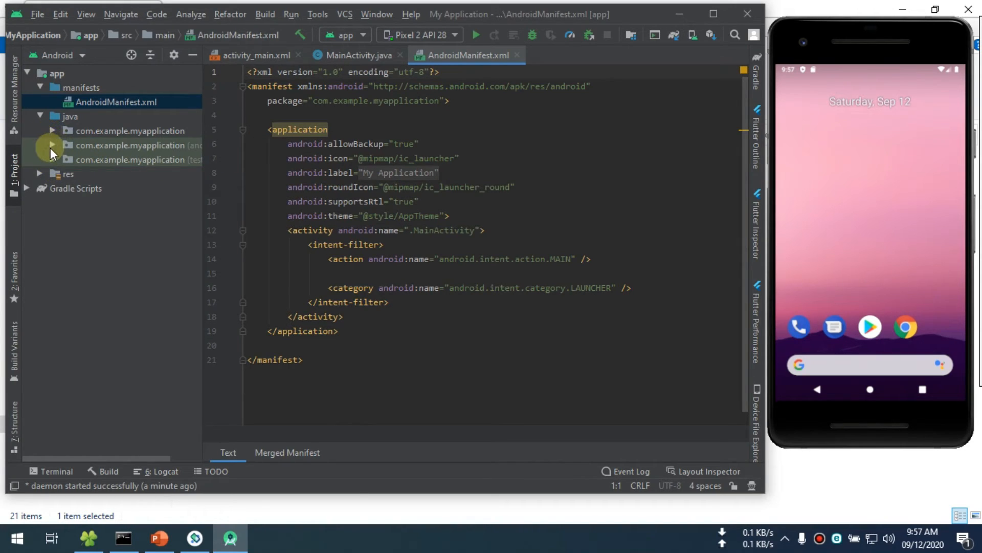
left_click(53, 146)
left_click(53, 145)
left_click(52, 131)
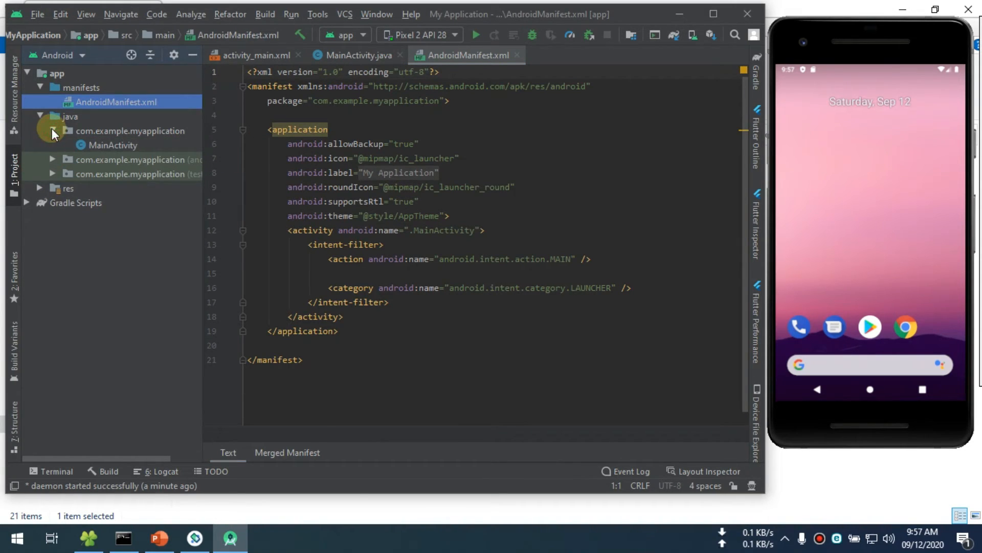
double_click(97, 145)
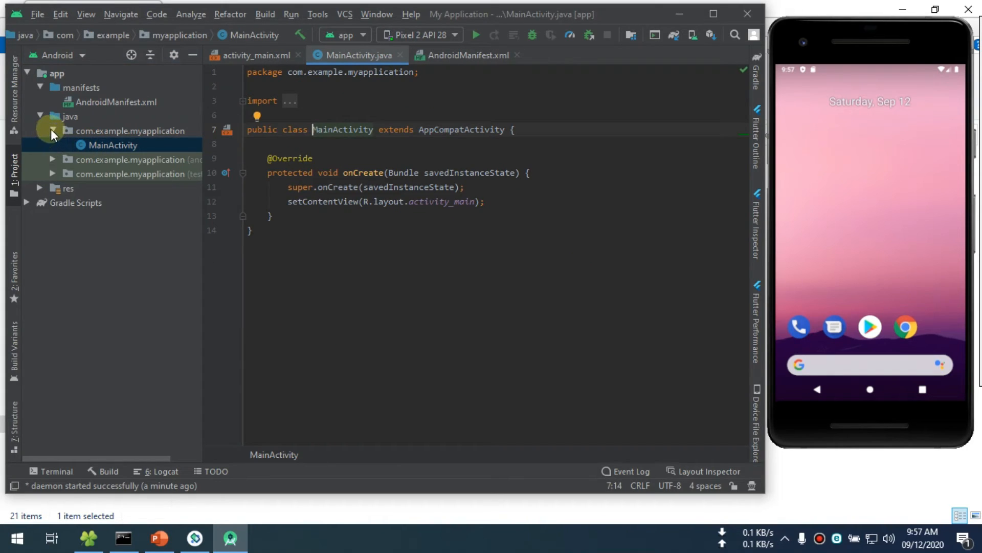
- Return to AndroidManifest.xml in the editor and collapse the package, manifests and app folders
left_click(53, 131)
double_click(86, 102)
left_click(501, 147)
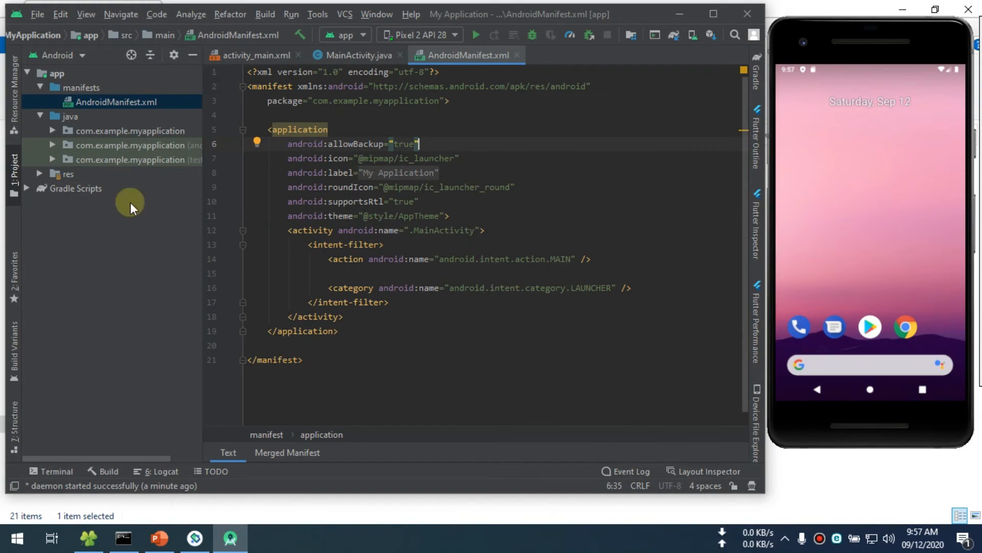
left_click(40, 87)
left_click(27, 73)
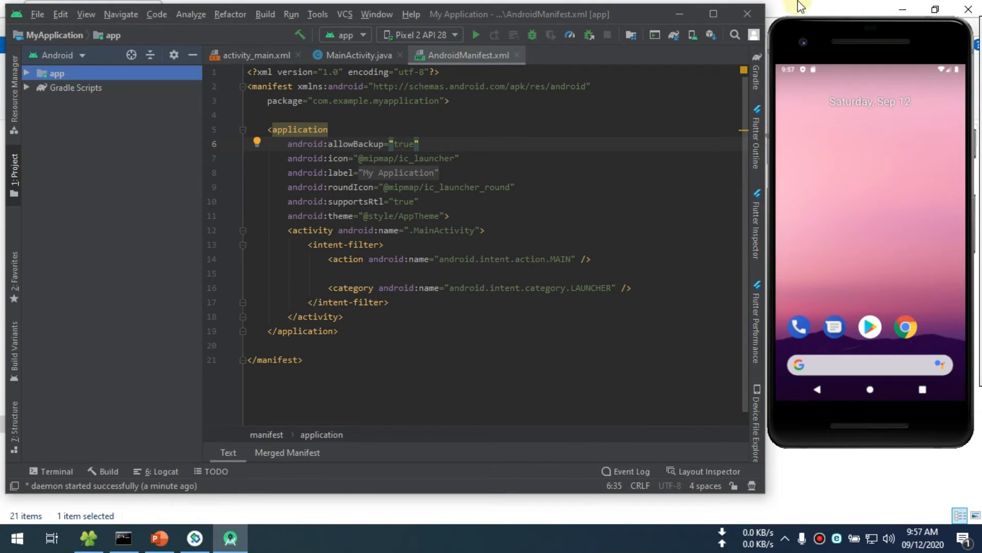
- Exit Android Studio, confirming the exit, and close the file explorer window after viewing the D: drive
left_click(746, 15)
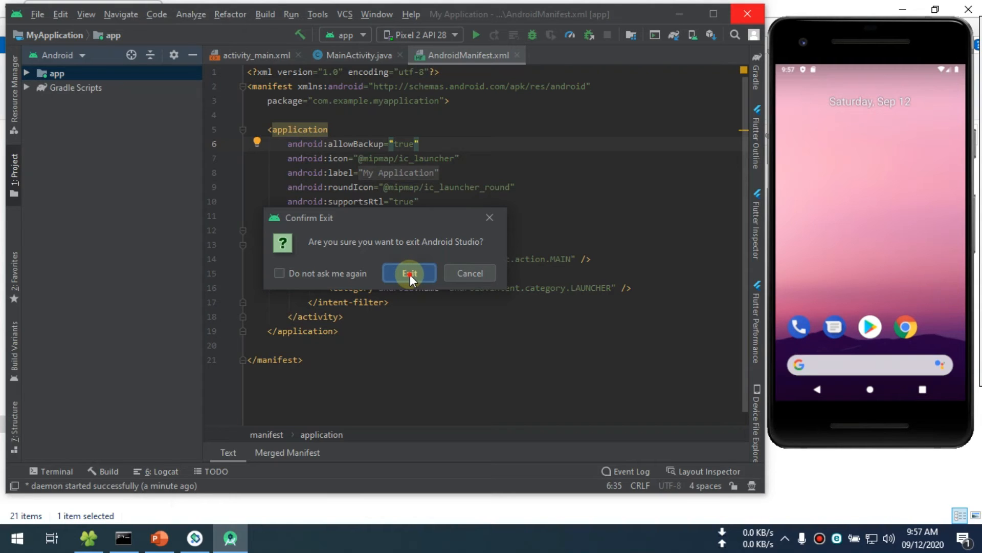
left_click(409, 273)
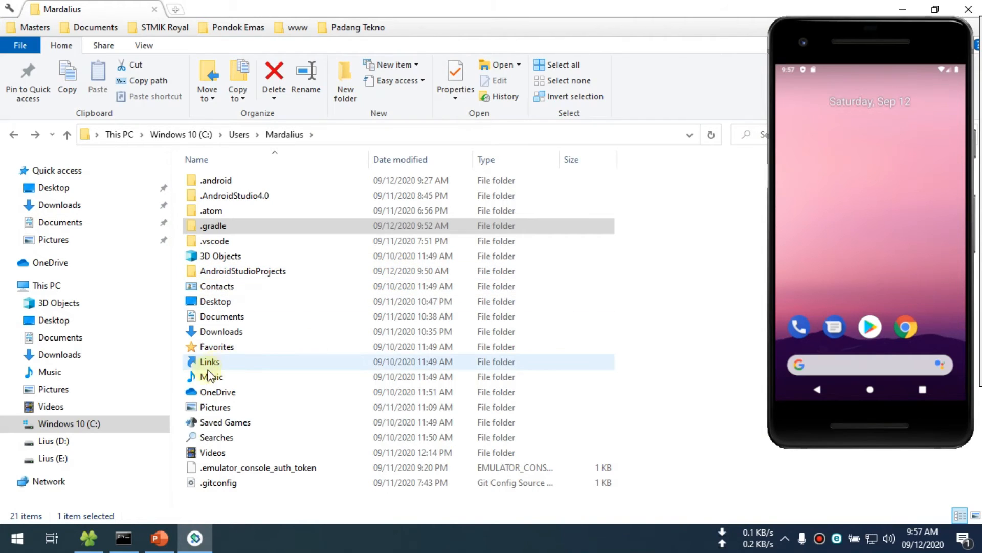
left_click(60, 445)
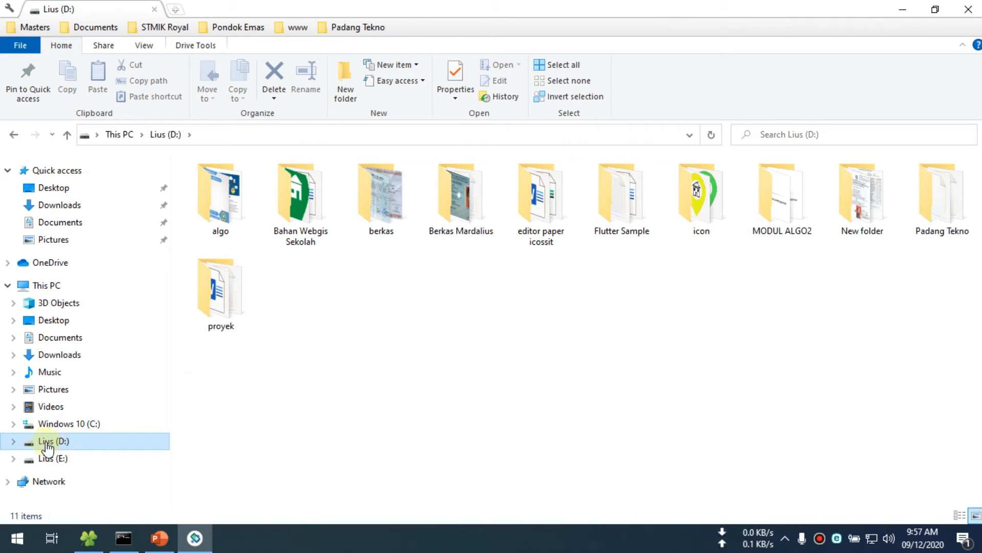
left_click(969, 8)
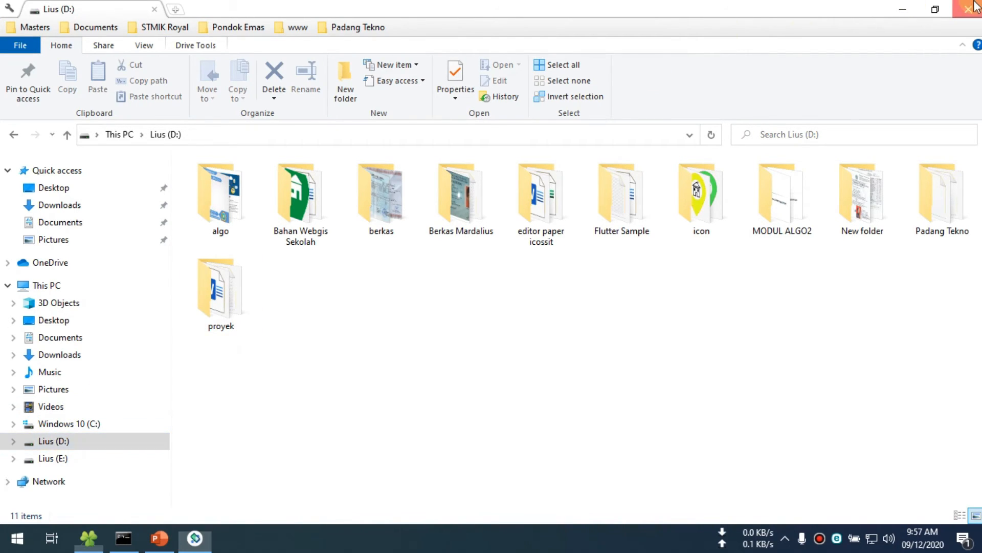
- Launch Visual Studio Code and bring the Android emulator window in front of it
left_click(1, 551)
scroll(339, 329, "down", 3)
left_click(346, 372)
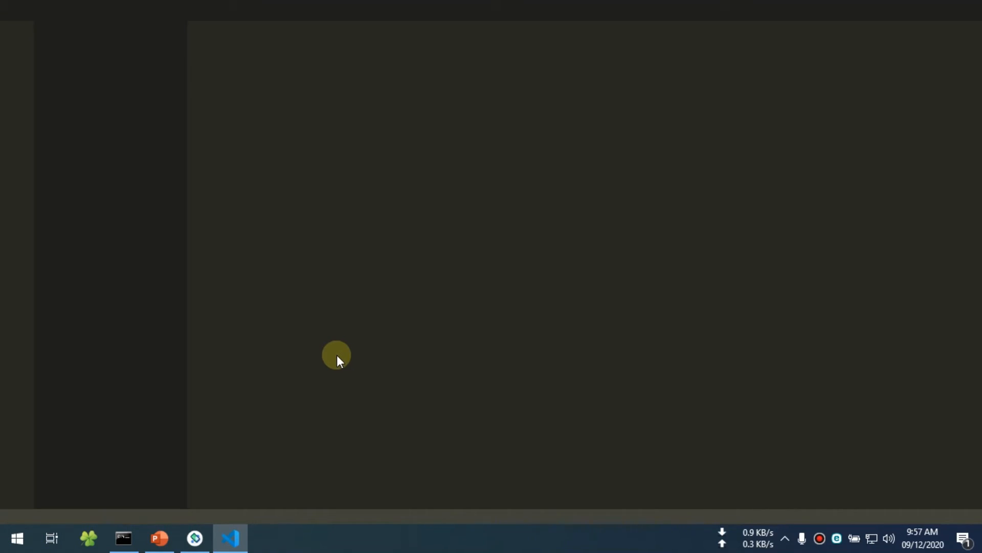
left_click(195, 538)
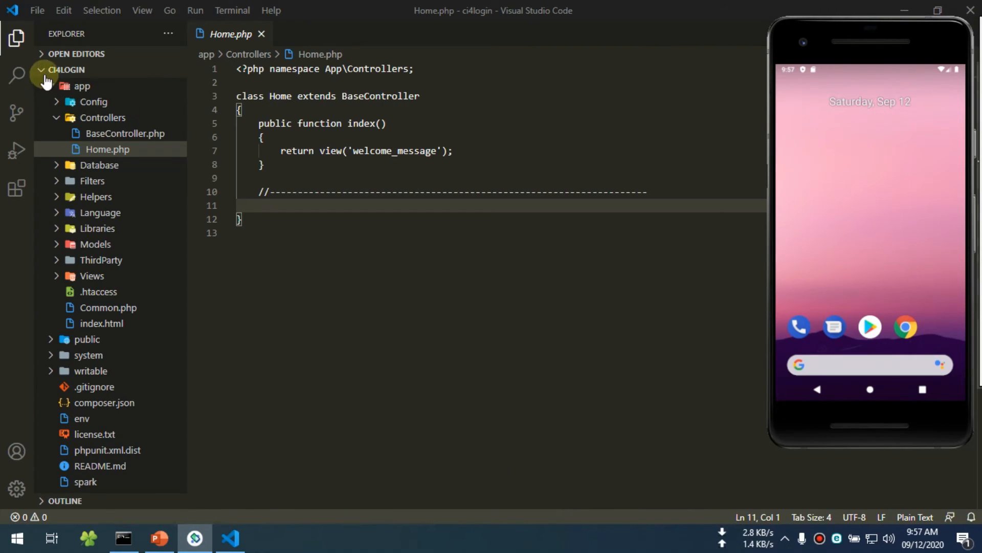
- Close the open ci4login folder in Visual Studio Code
left_click(45, 76)
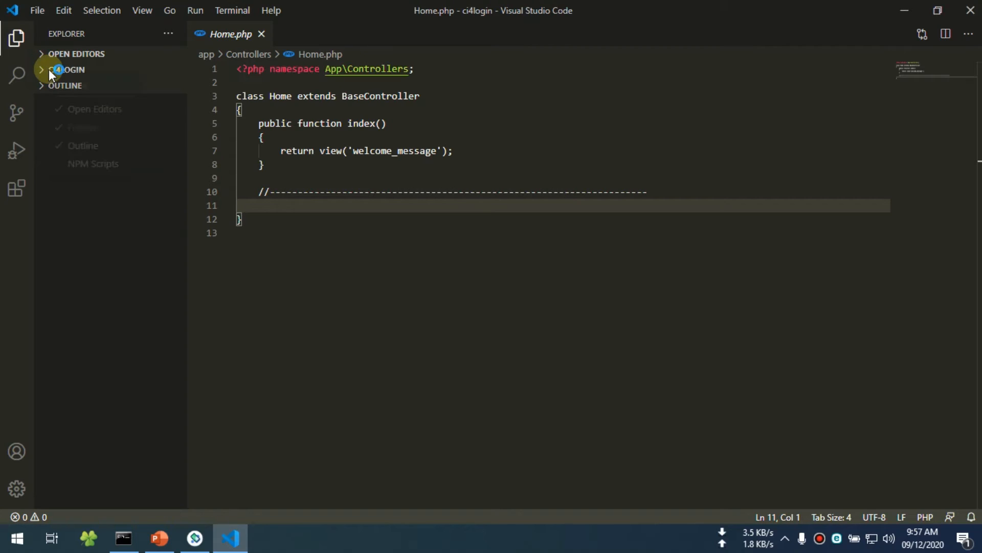
right_click(49, 72)
left_click(36, 11)
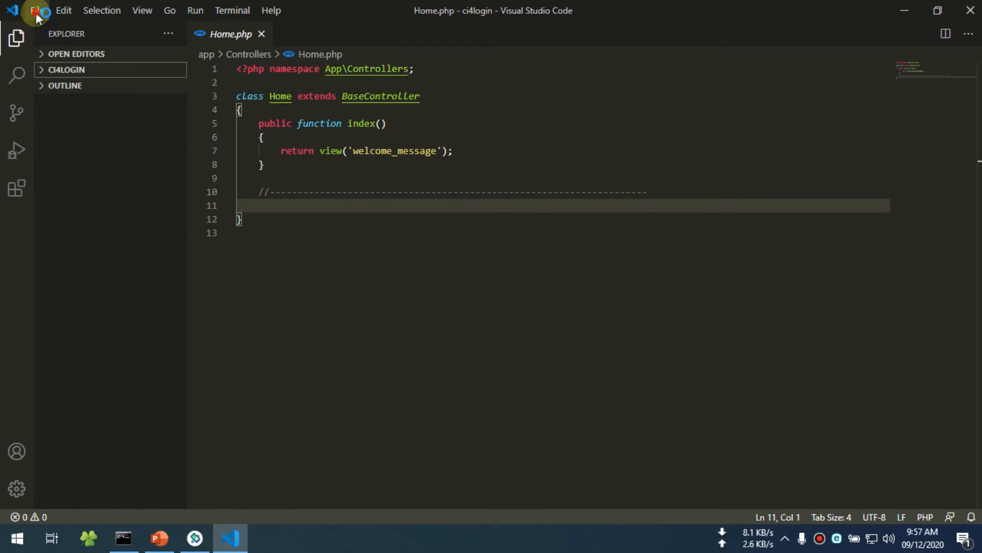
left_click(37, 12)
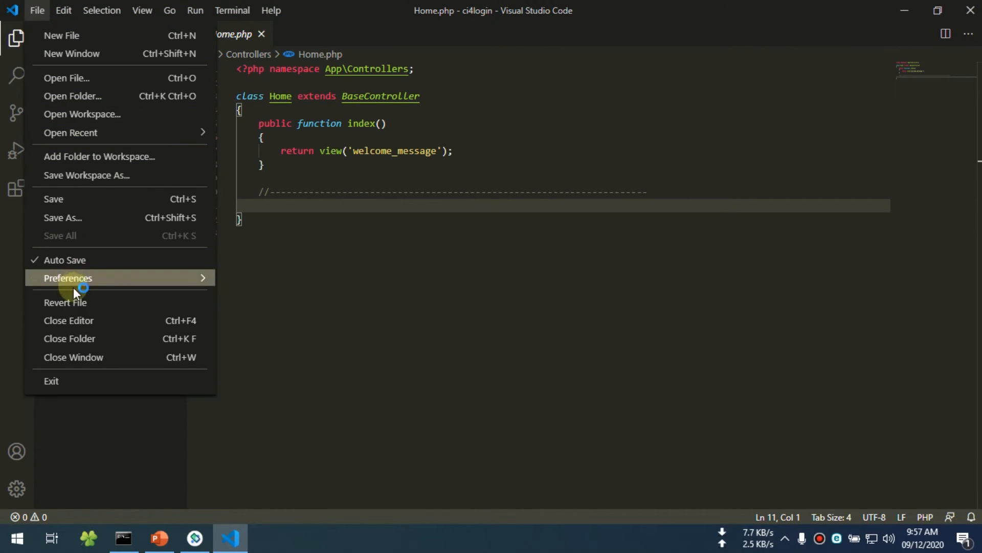
left_click(94, 341)
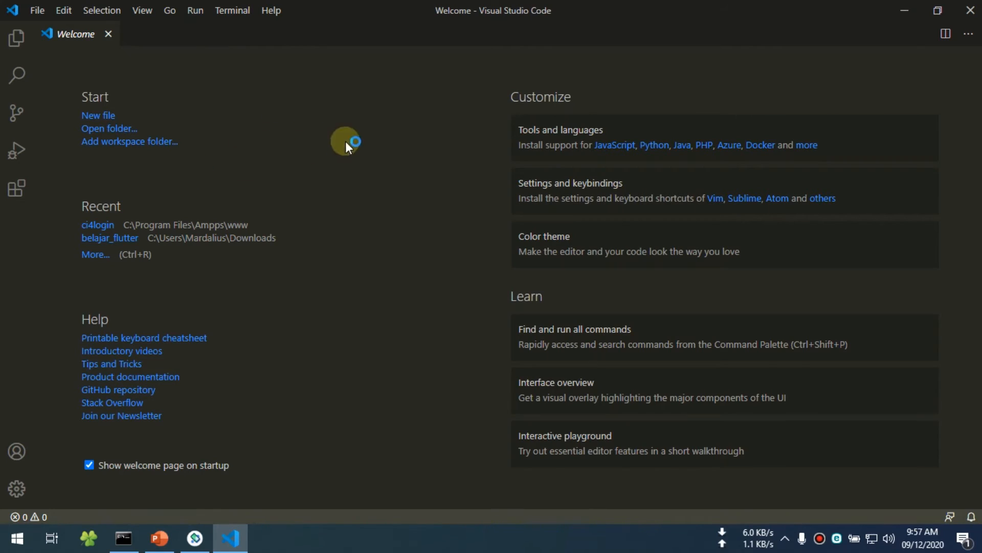
- Run the Flutter: New Project command and name the project belajar_flutter
left_click(144, 11)
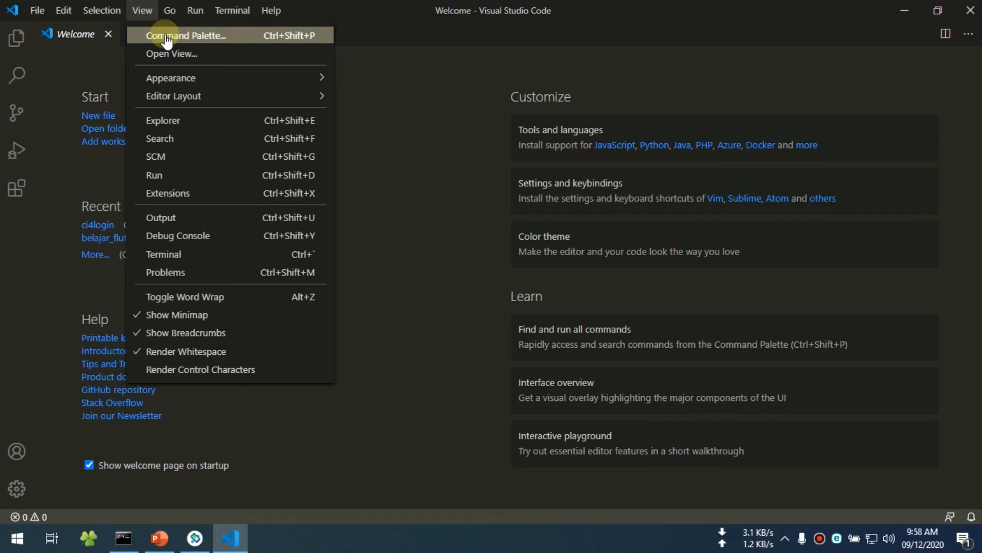
left_click(162, 34)
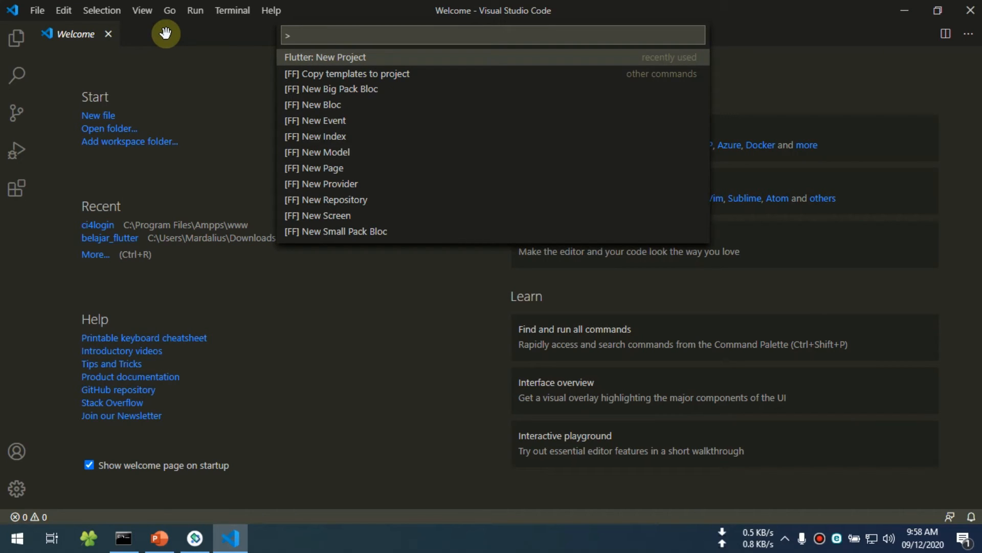
type("flutter")
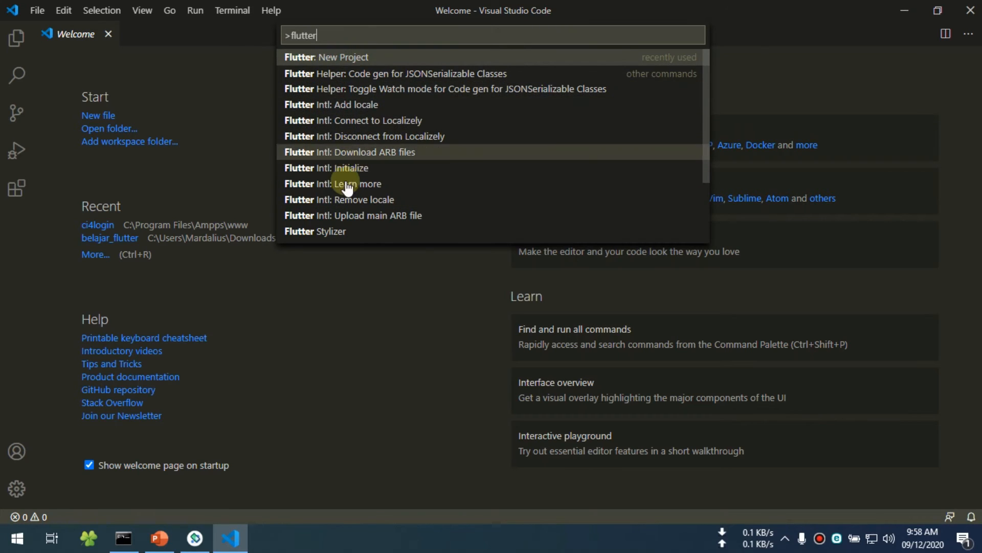
scroll(348, 180, "down", 3)
scroll(349, 207, "up", 3)
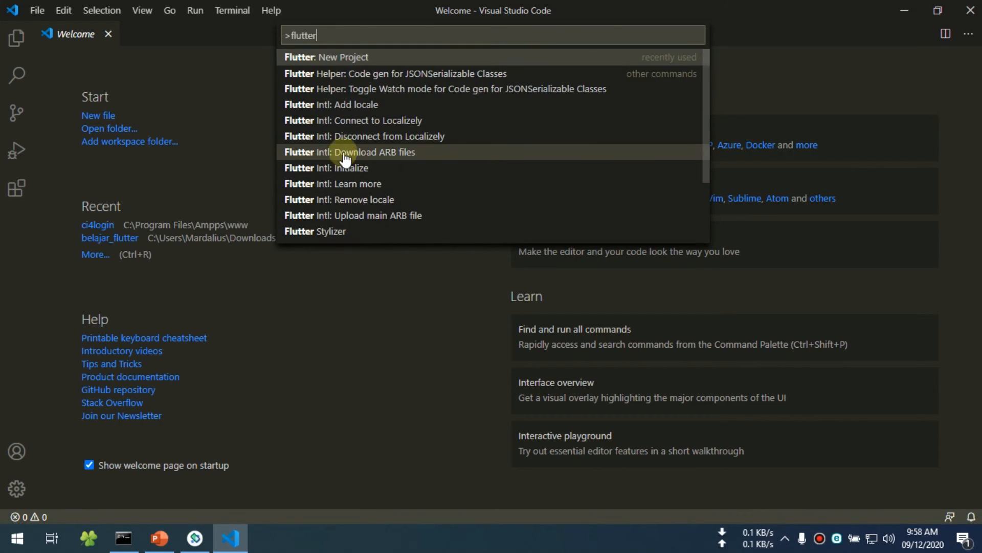
left_click(339, 59)
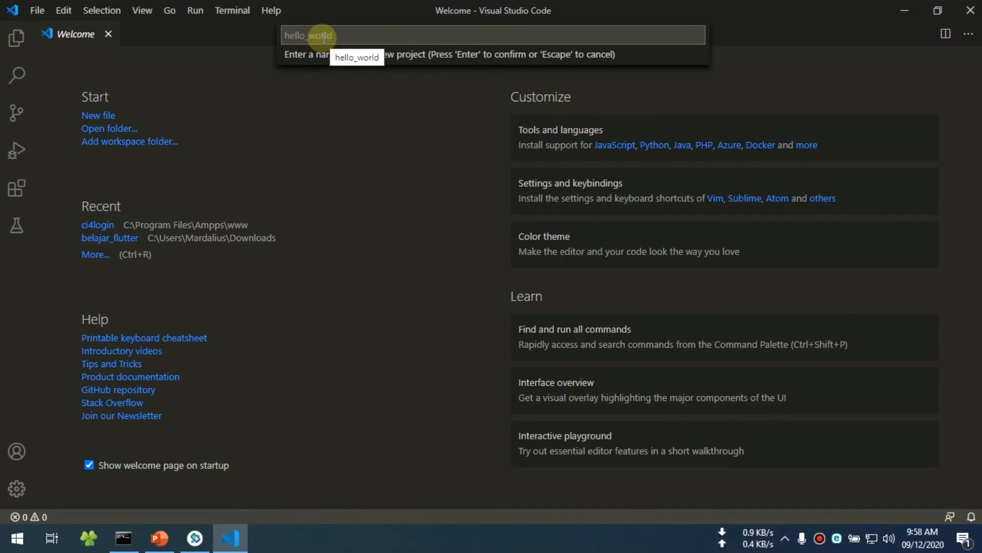
type("belajar_flutter")
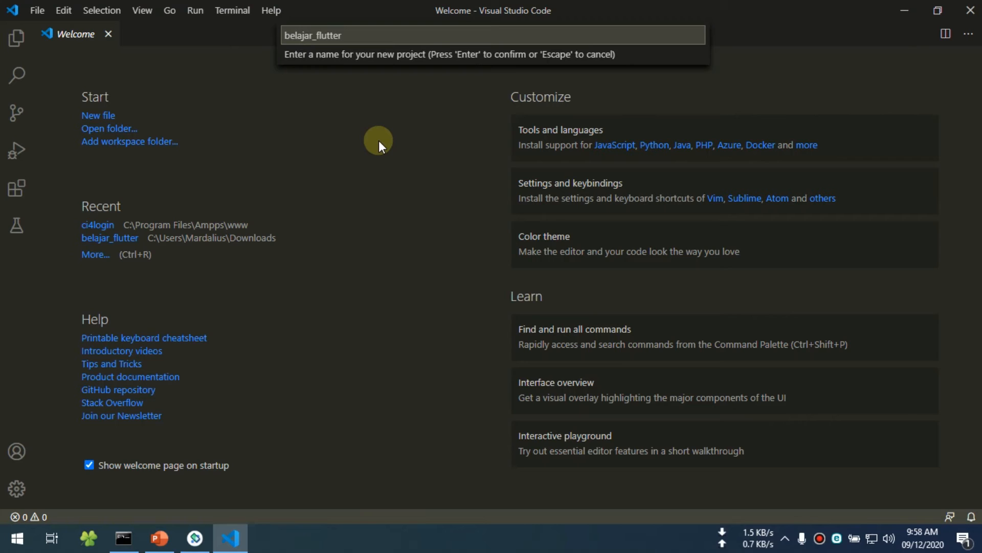
key("Return")
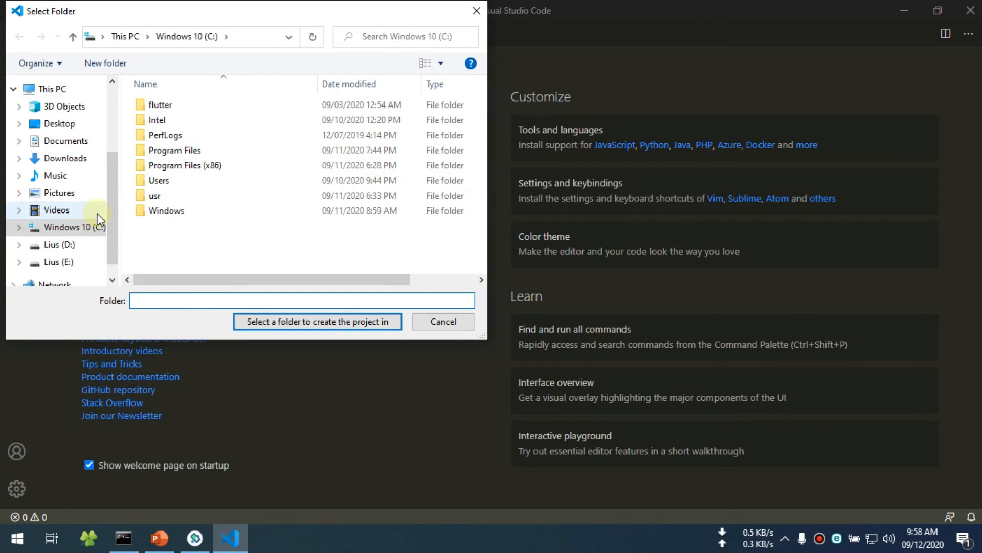
- Choose the root of the Windows 10 (C:) drive as the folder to create the project in
left_click_drag(169, 13, 233, 46)
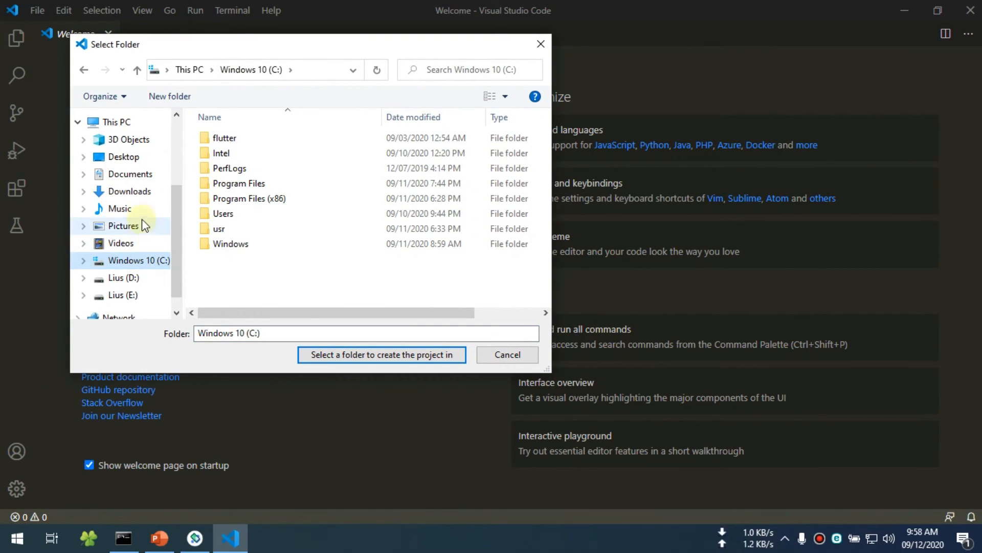
left_click(125, 279)
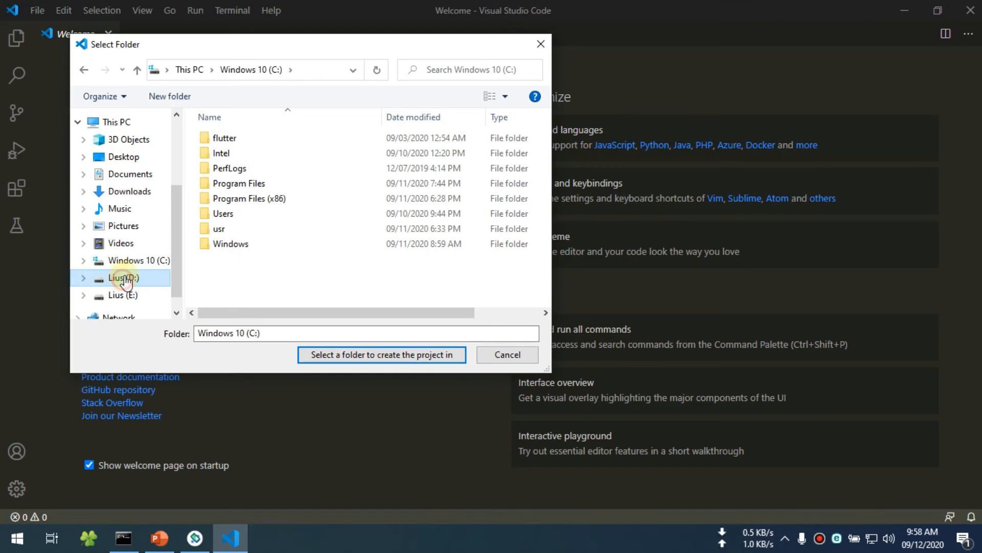
left_click(128, 261)
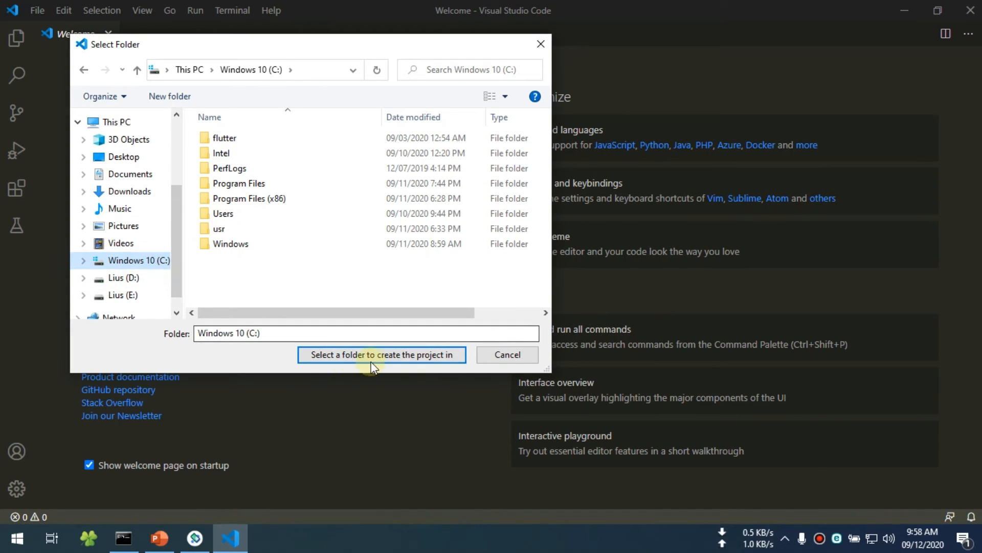
left_click(351, 358)
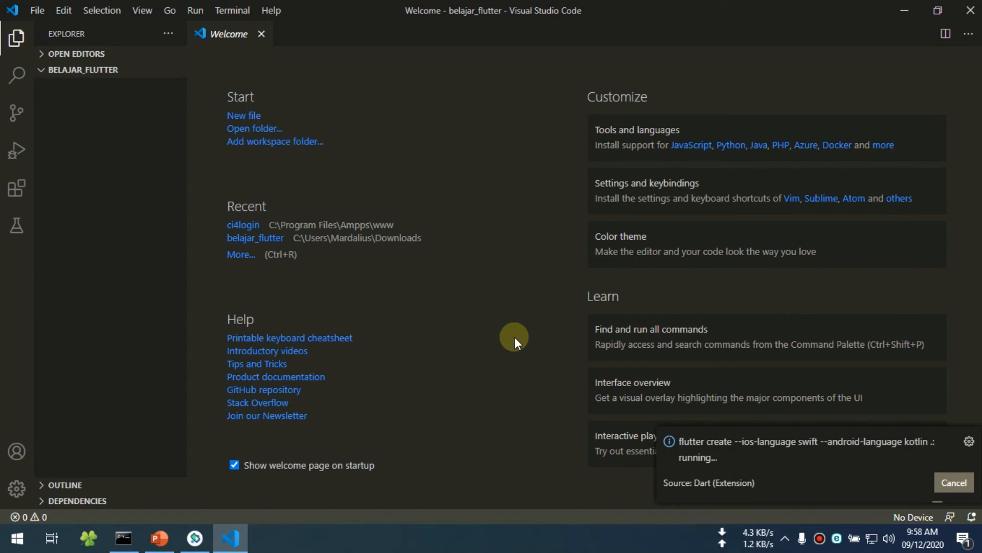
- Check the C: drive in the file explorer for the belajar_flutter folder and return to Visual Studio Code
left_click(91, 538)
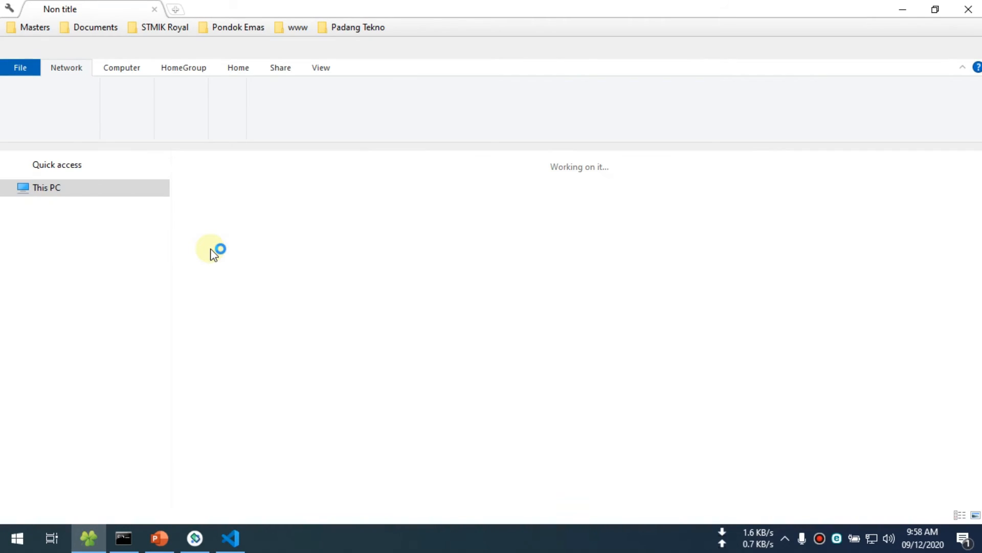
left_click(81, 424)
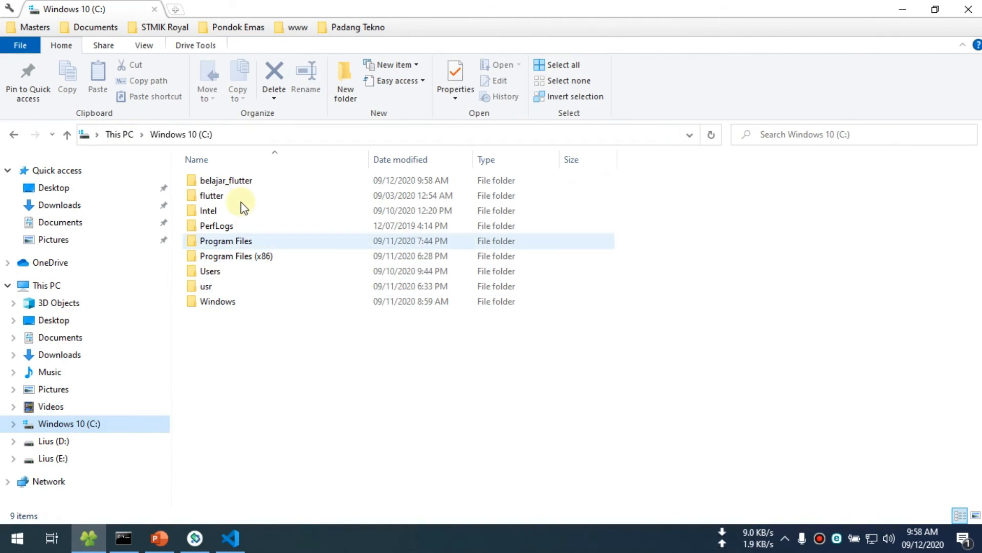
left_click(231, 538)
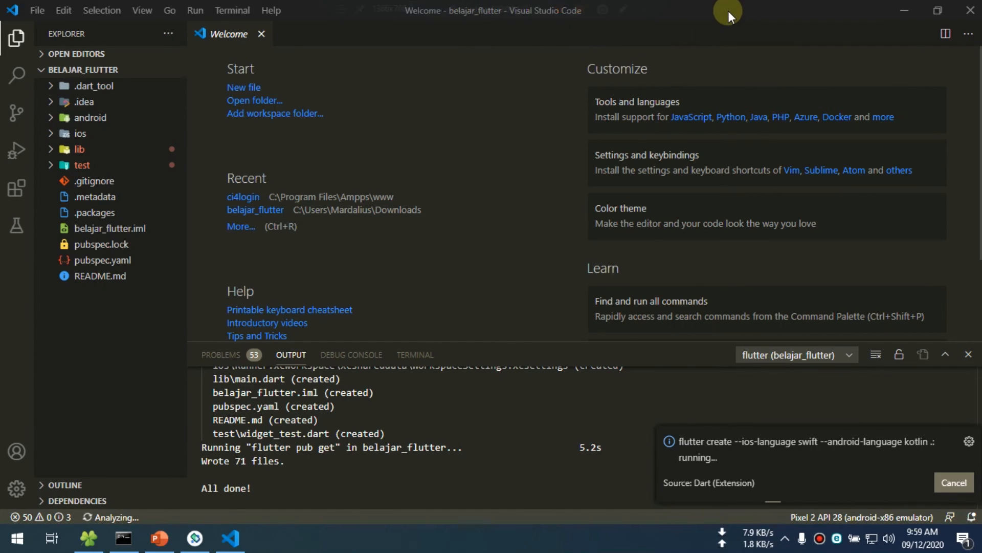
- Arrange the restored Visual Studio Code window and the Pixel 2 emulator side by side
left_click_drag(729, 15, 476, 8)
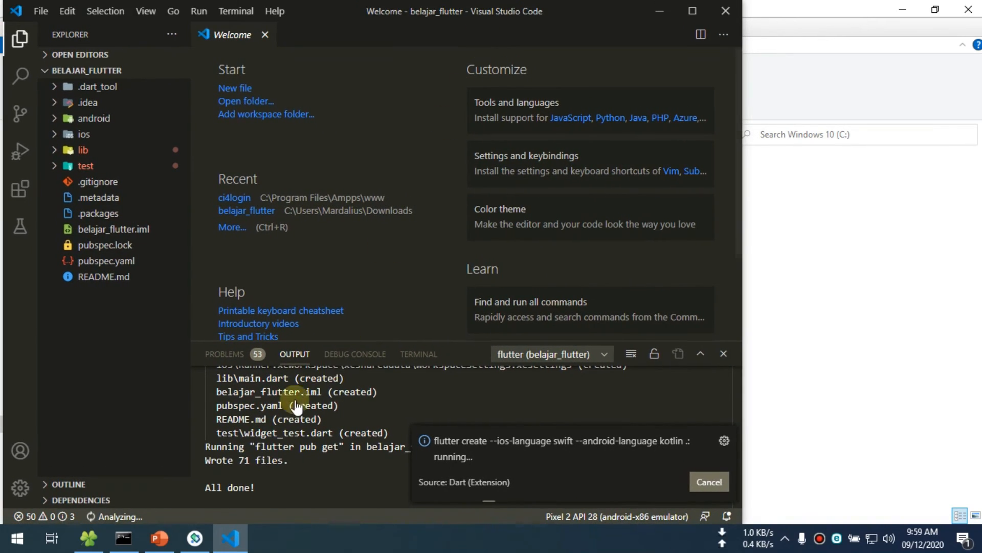
left_click(195, 541)
left_click_drag(874, 28, 864, 22)
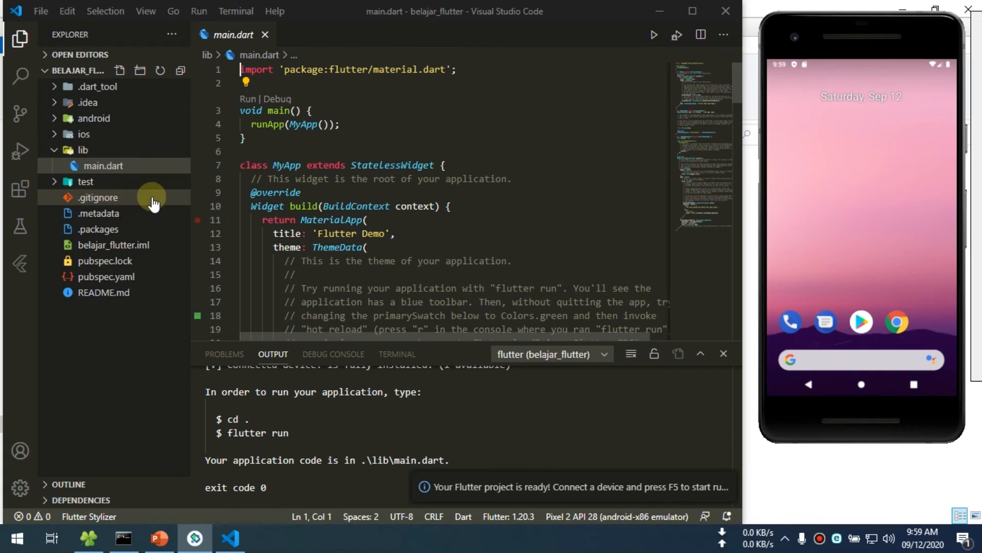
- Check the test folder and shrink the output panel to give the main.dart editor more height
left_click(54, 182)
left_click(55, 182)
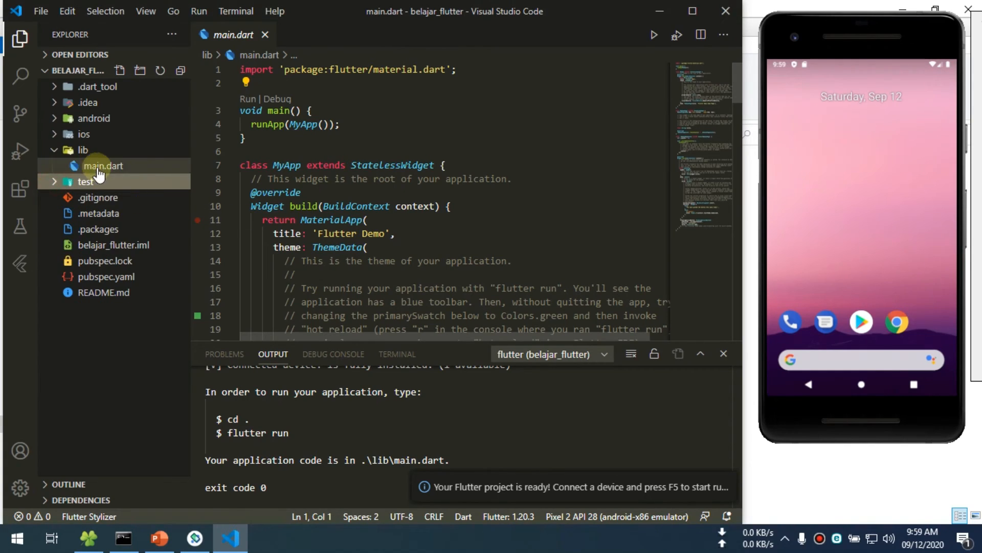
left_click(534, 191)
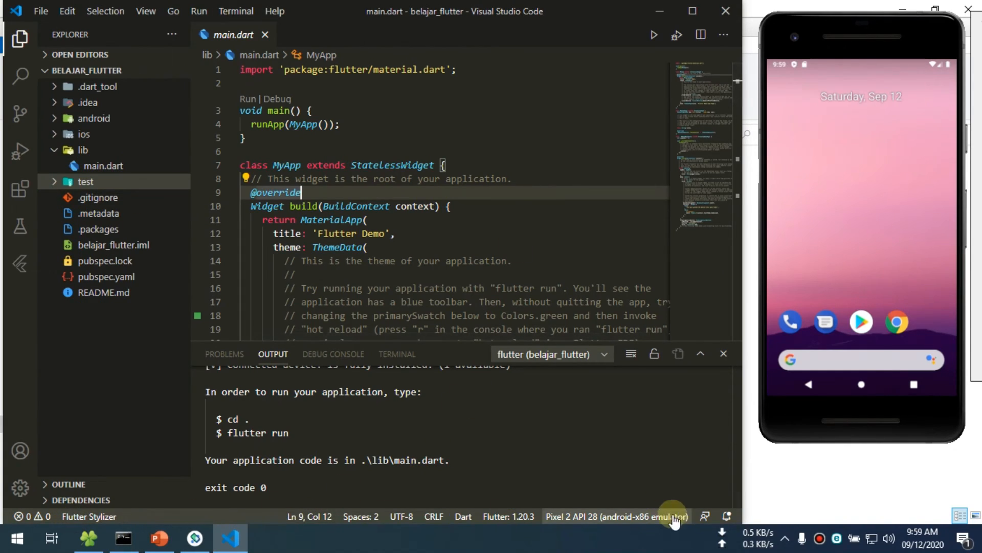
left_click(506, 210)
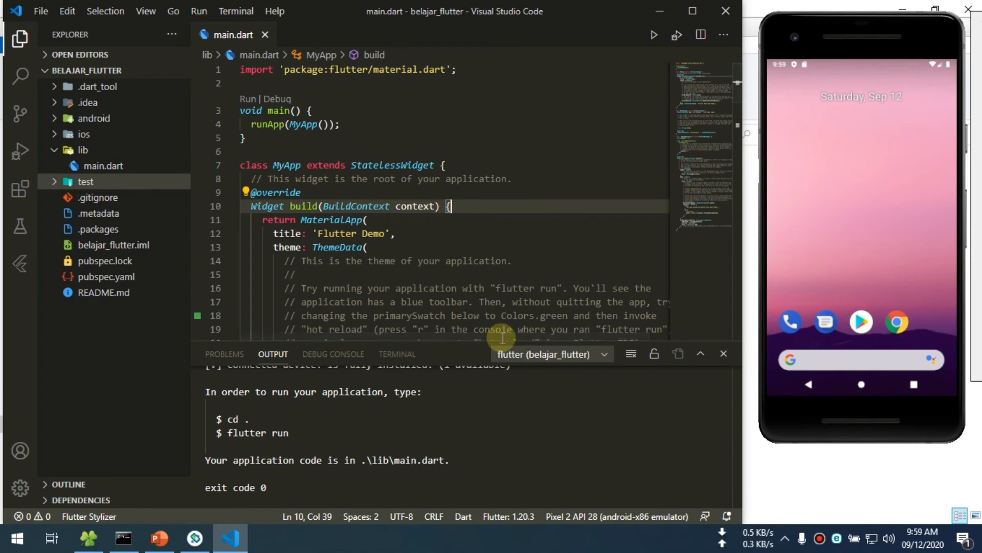
left_click_drag(554, 339, 543, 417)
- Examine the MyApp and MyHomePage classes in lib/main.dart and return to the start of the file
scroll(353, 230, "down", 2)
scroll(353, 230, "down", 19)
scroll(317, 272, "down", 4)
scroll(314, 278, "up", 18)
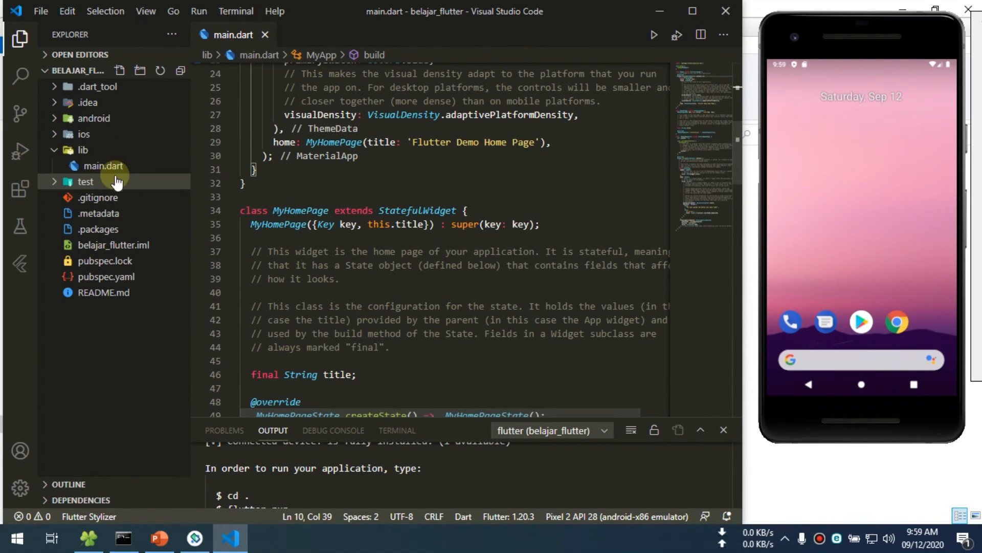
left_click(104, 166)
scroll(460, 159, "up", 8)
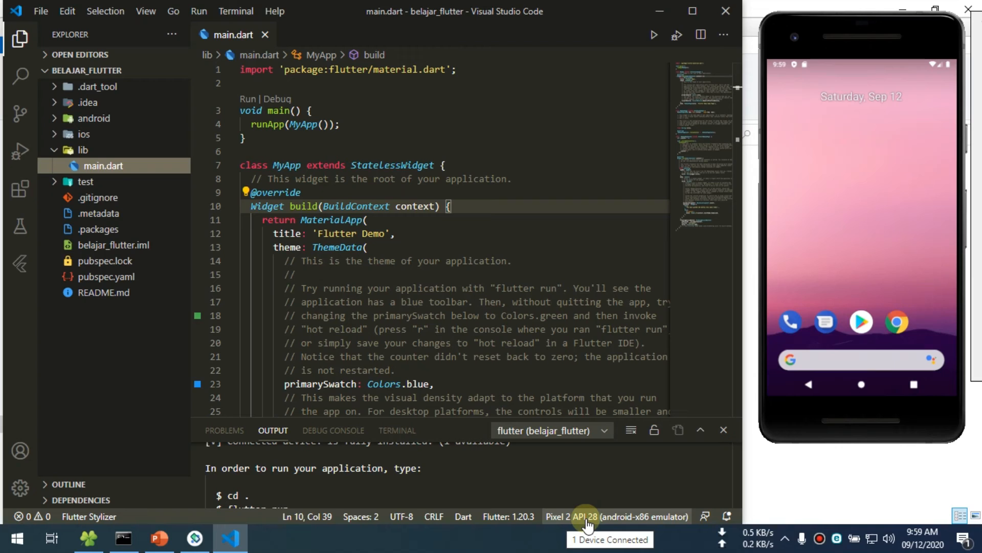
- Start debugging the belajar_flutter app from lib/main.dart on the Pixel 2 API 28 emulator
mouse_move(859, 28)
left_mouse_down()
mouse_move(869, 37)
mouse_move(855, 47)
left_mouse_up()
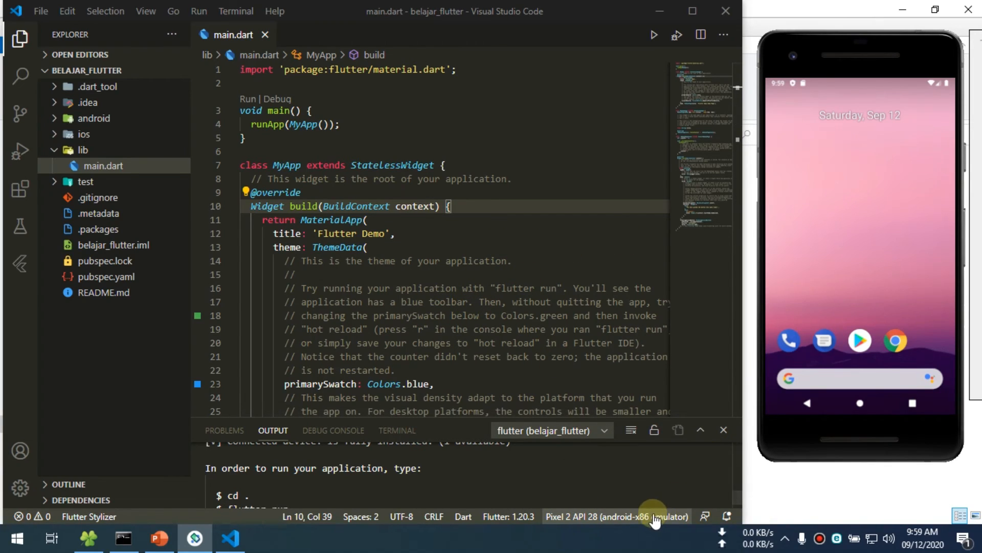
left_click(473, 262)
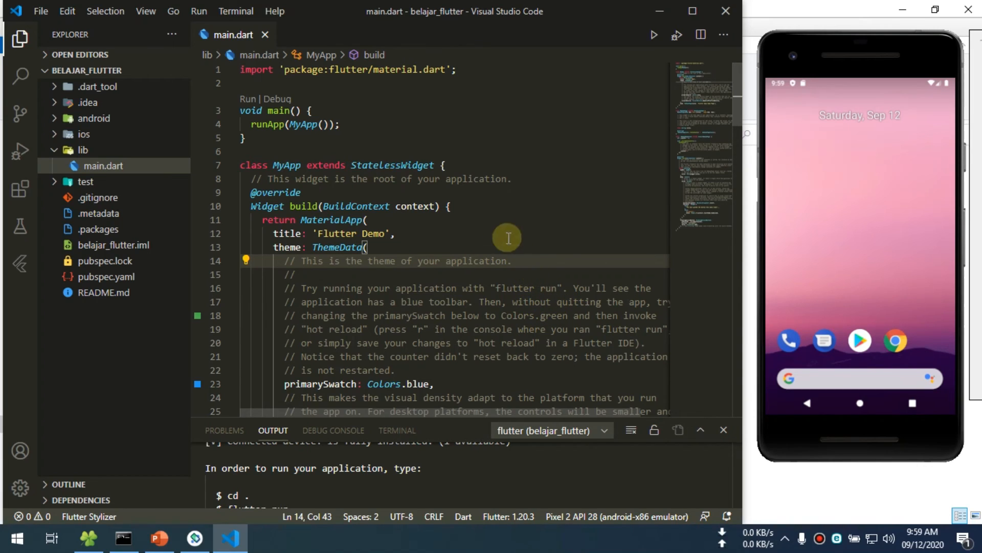
scroll(322, 281, "down", 5)
scroll(321, 281, "down", 3)
scroll(328, 271, "up", 8)
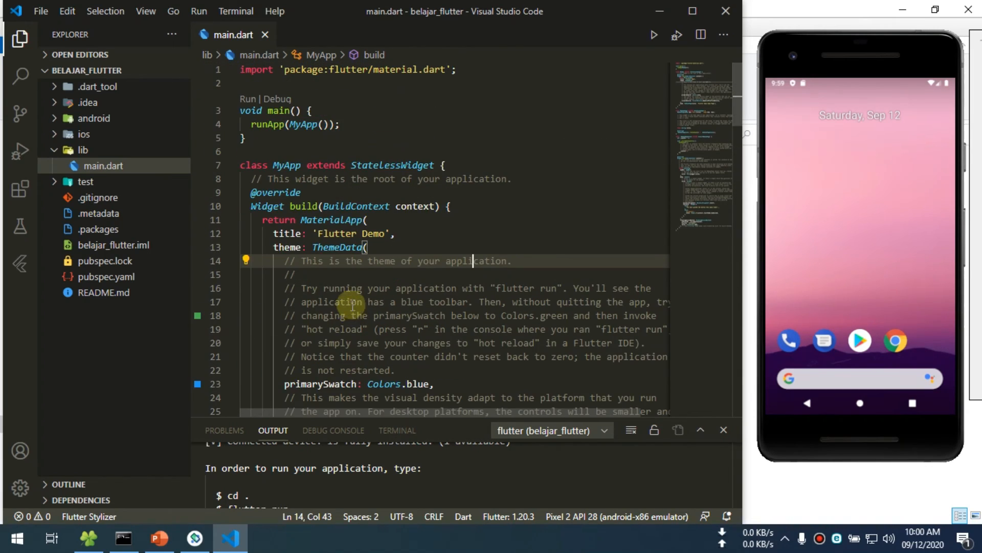
left_click(195, 12)
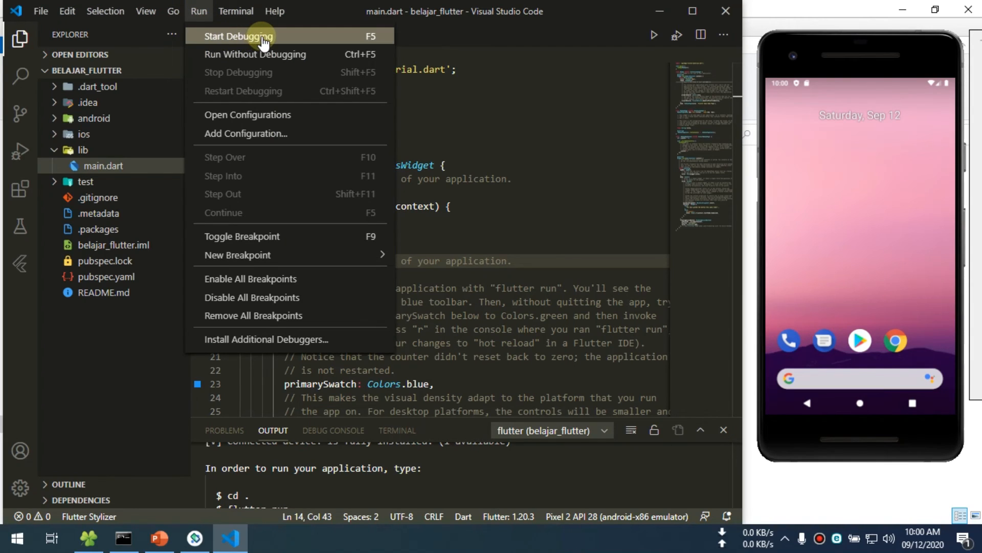
left_click(356, 37)
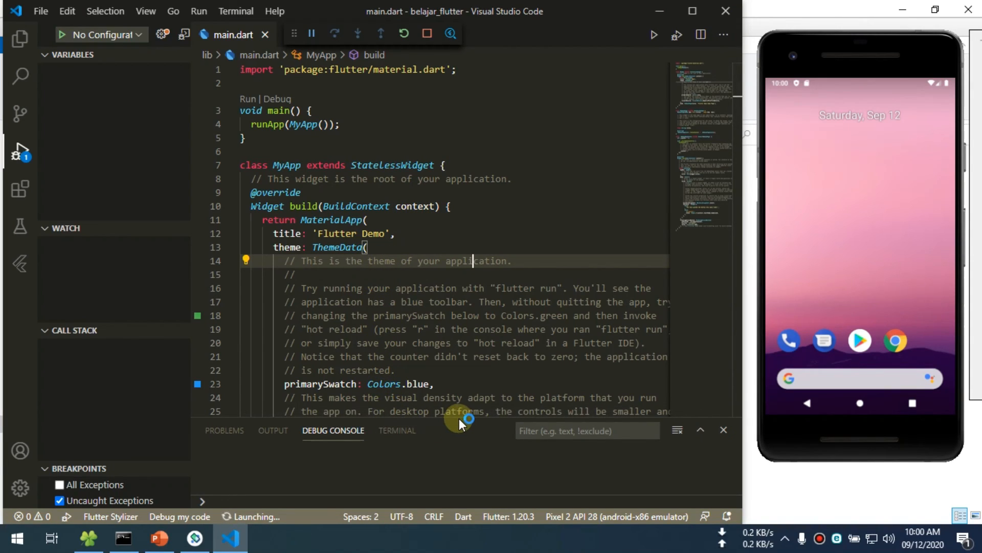
- Enlarge the debug console and check the notification for the Gradle task 'assembleDebug'
left_click_drag(459, 419, 456, 310)
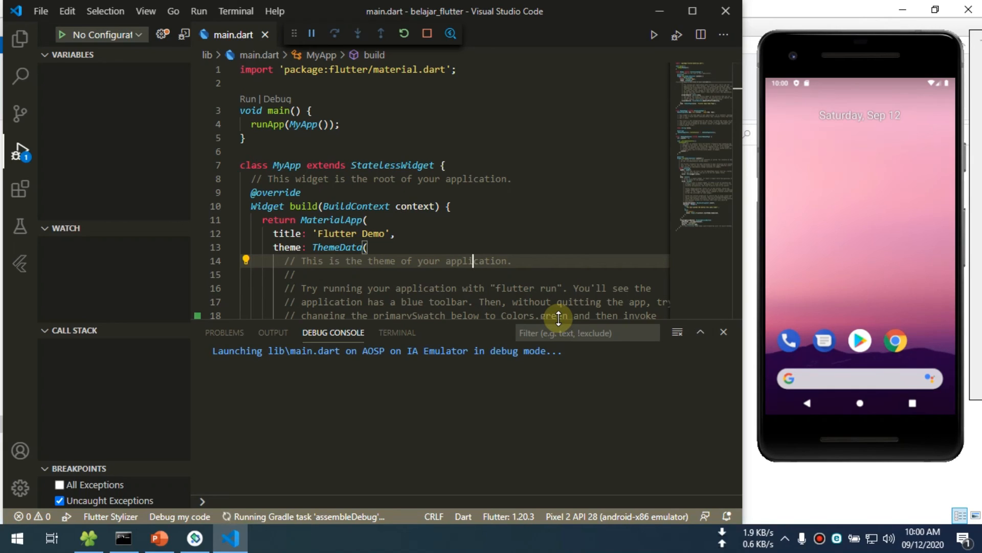
left_click_drag(558, 327, 558, 355)
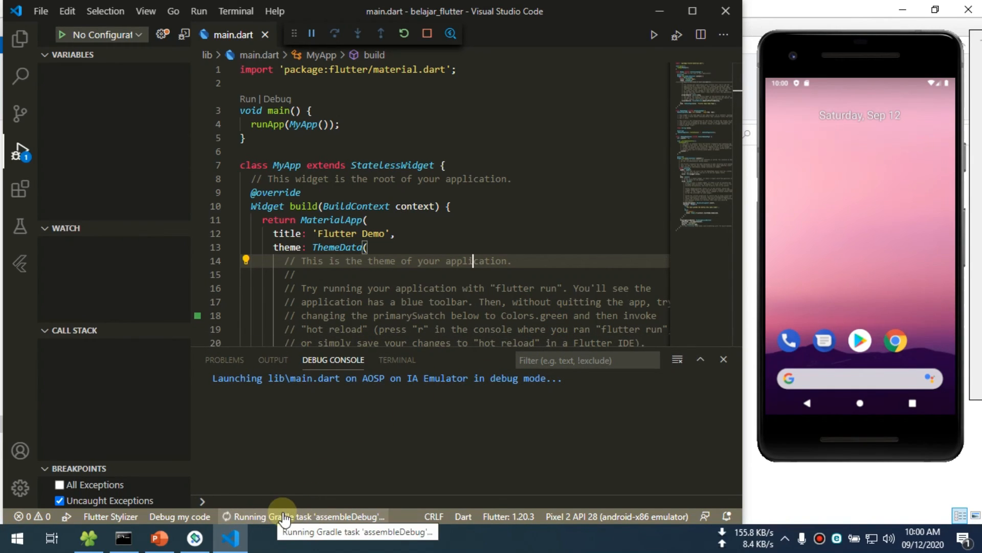
left_click(263, 516)
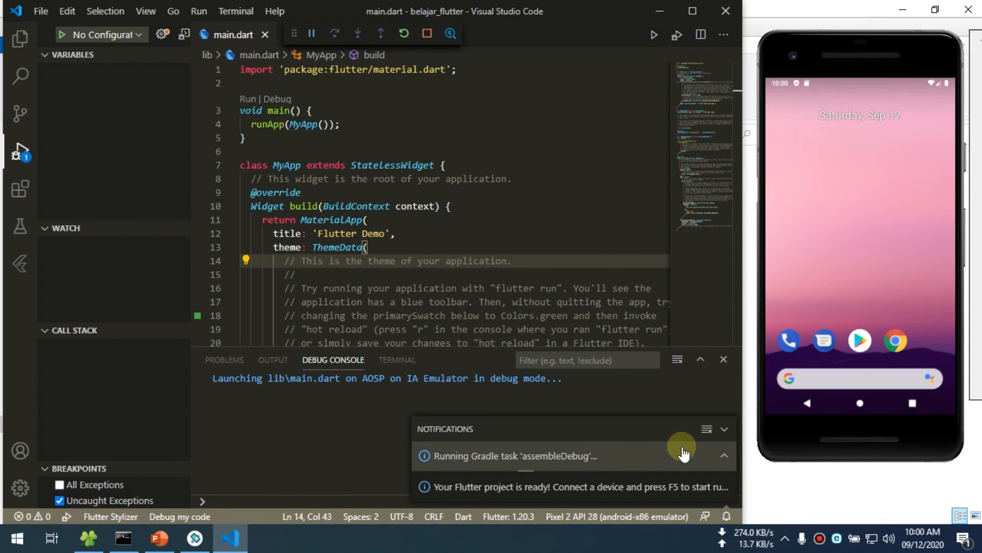
left_click(726, 432)
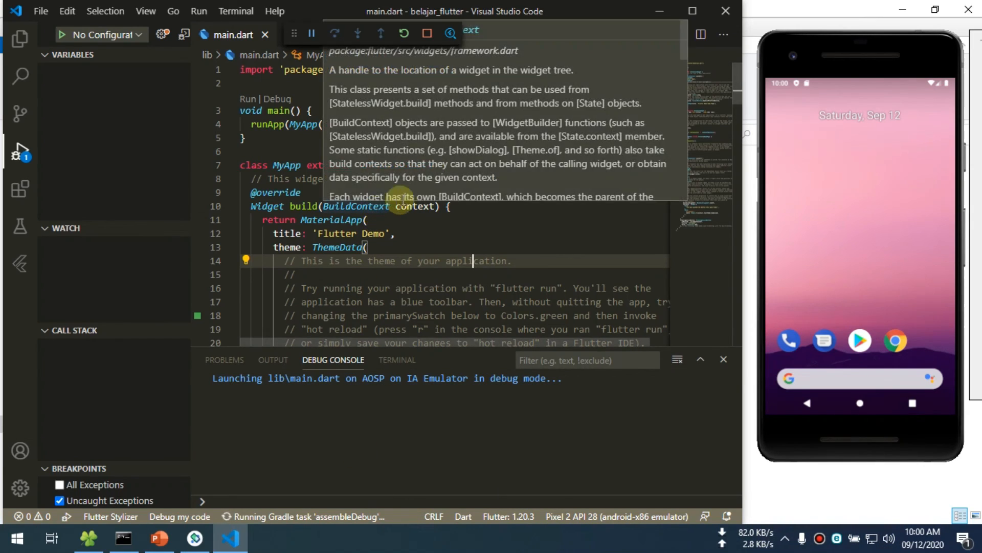
- Check the Gradle build's progress again and widen the Visual Studio Code window toward the emulator
left_click(369, 113)
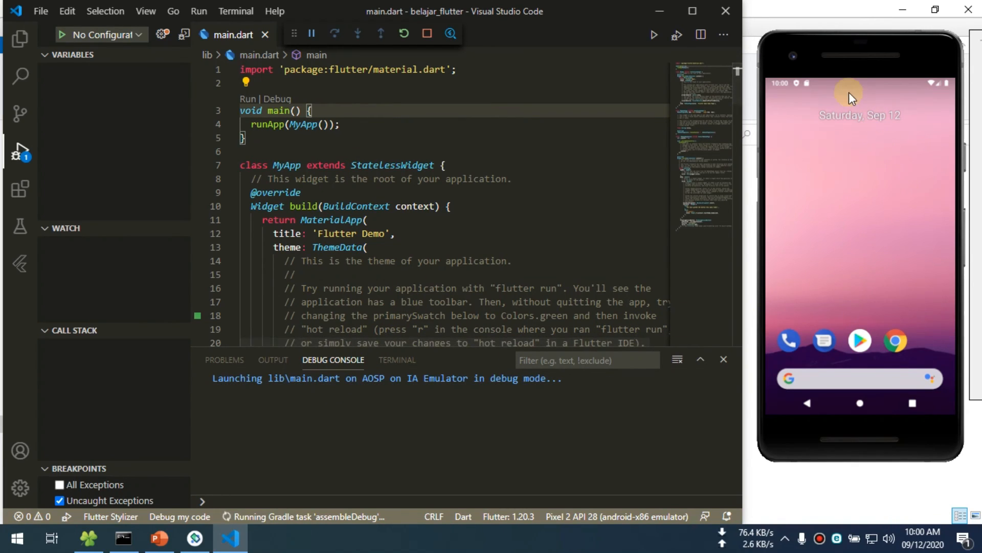
left_click_drag(830, 55, 826, 52)
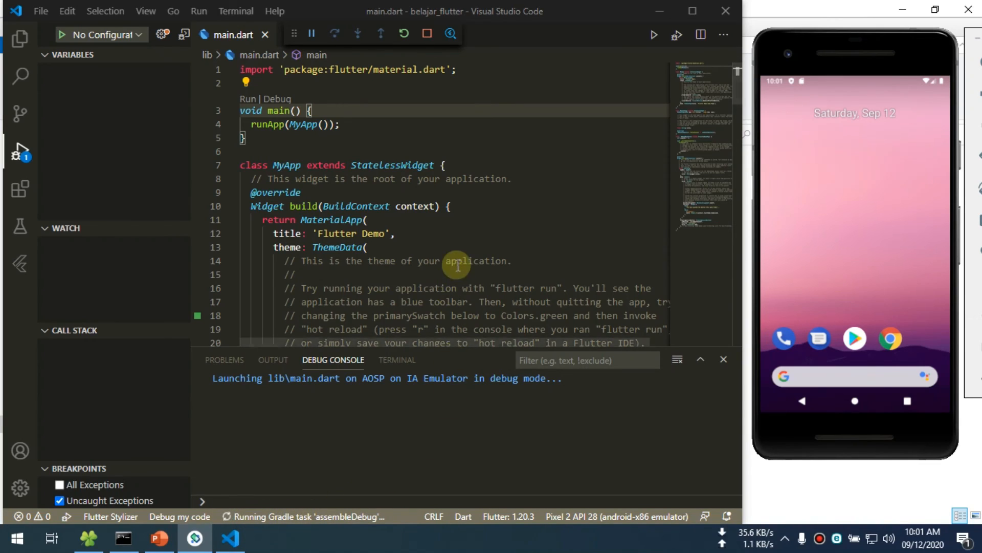
left_click(274, 515)
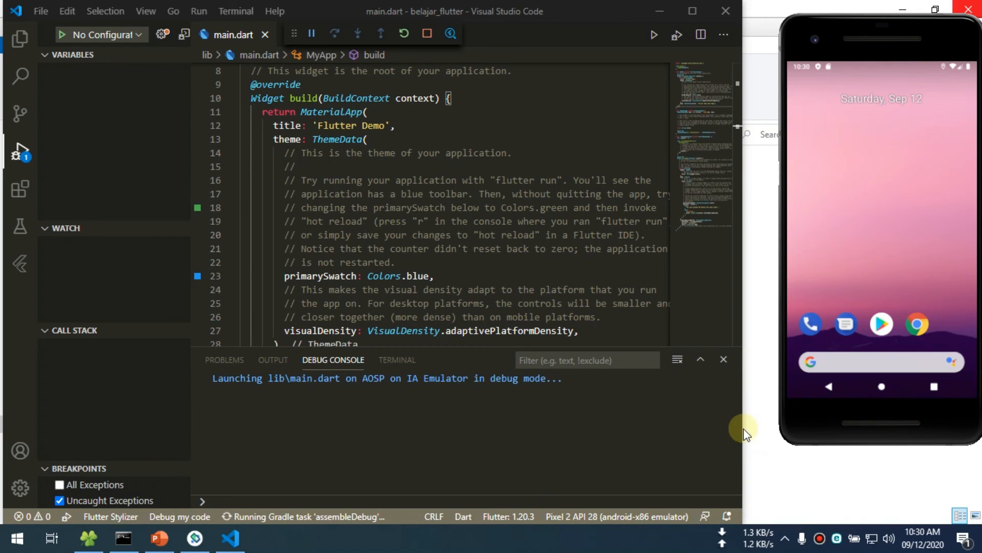
left_click_drag(744, 432, 762, 431)
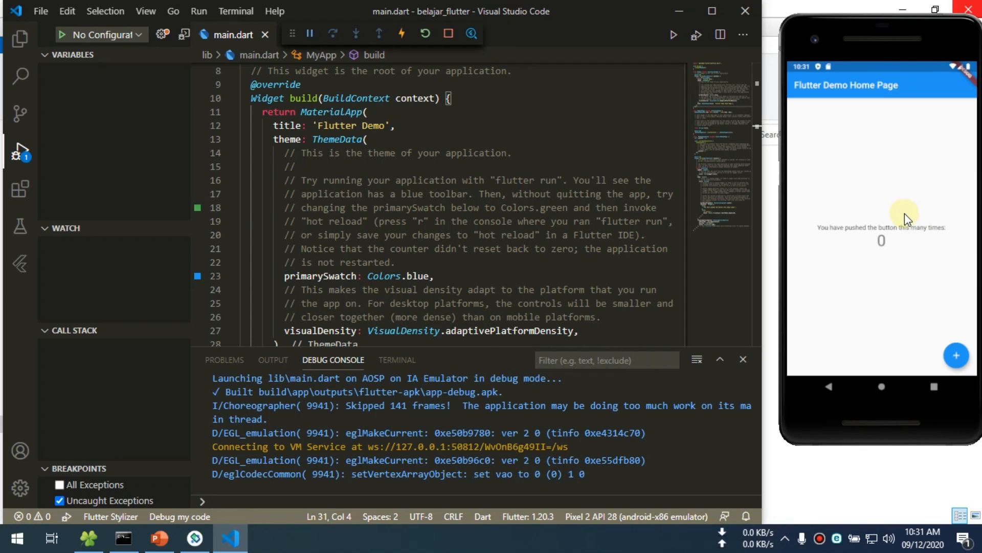
- Change the MyHomePage title in main.dart to 'Selamat Datang' and save the file to hot reload the app
scroll(487, 238, "up", 4)
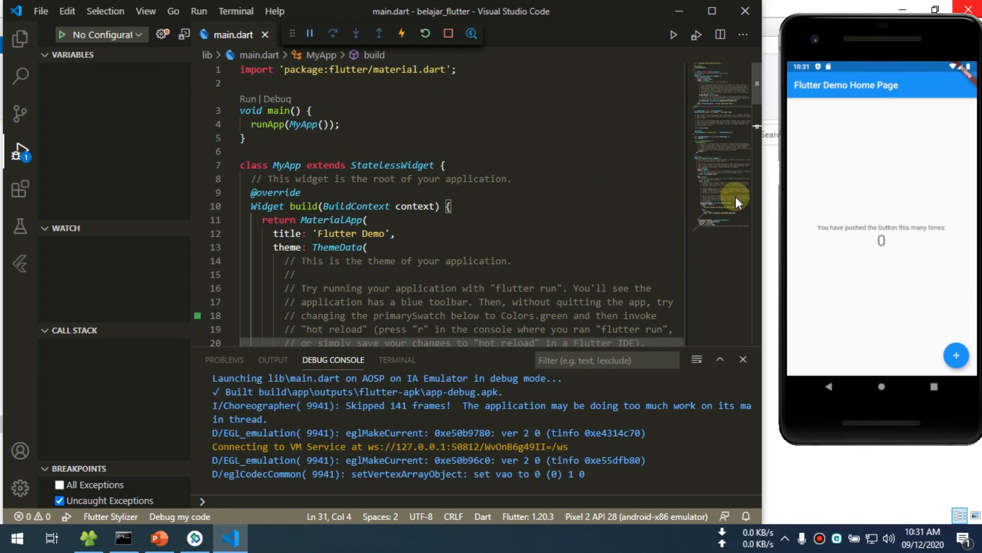
scroll(562, 248, "down", 2)
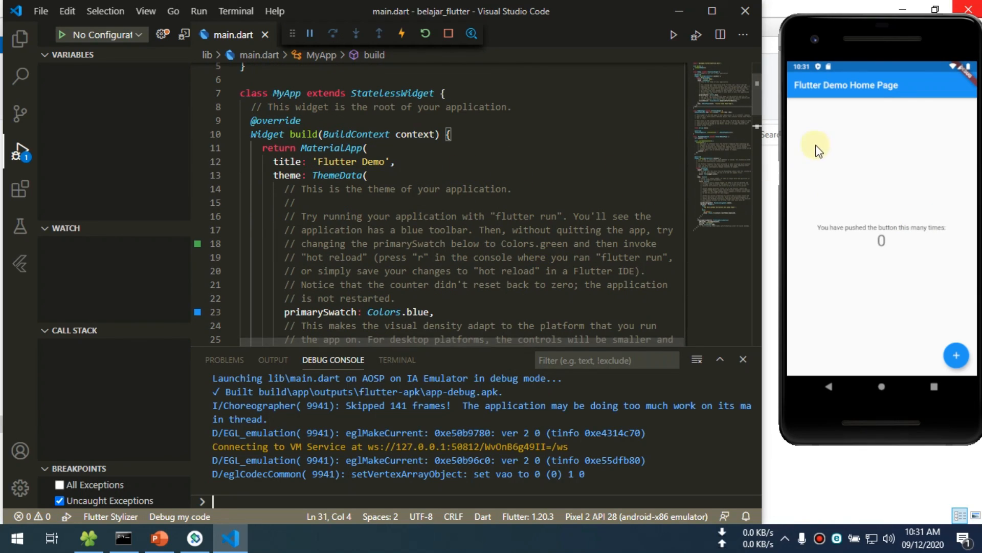
scroll(457, 195, "down", 3)
scroll(457, 194, "down", 2)
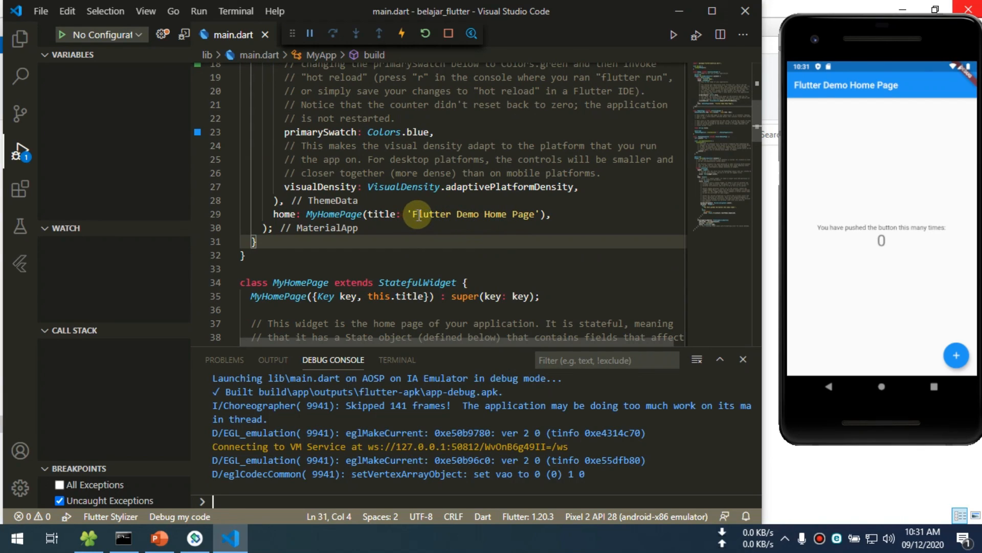
scroll(417, 215, "up", 5)
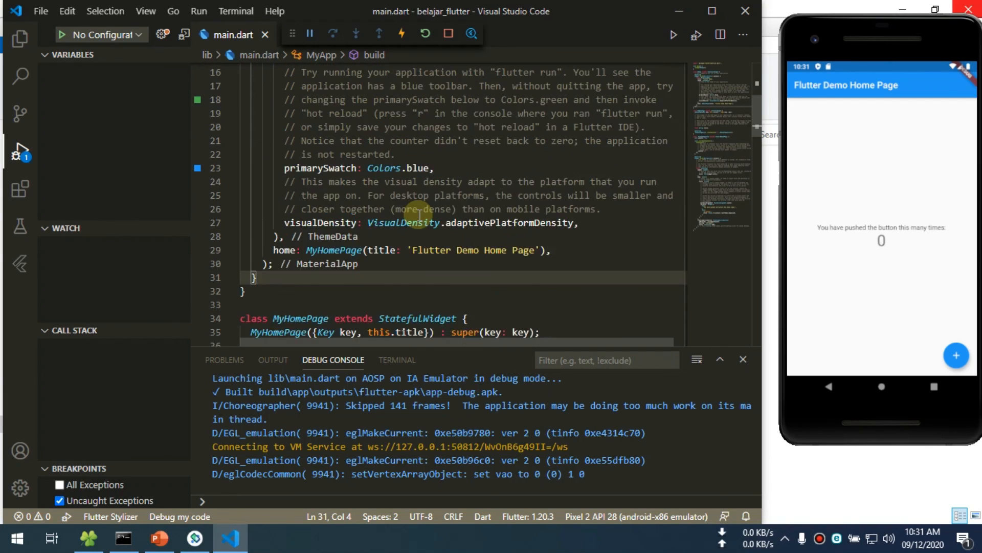
scroll(420, 215, "down", 4)
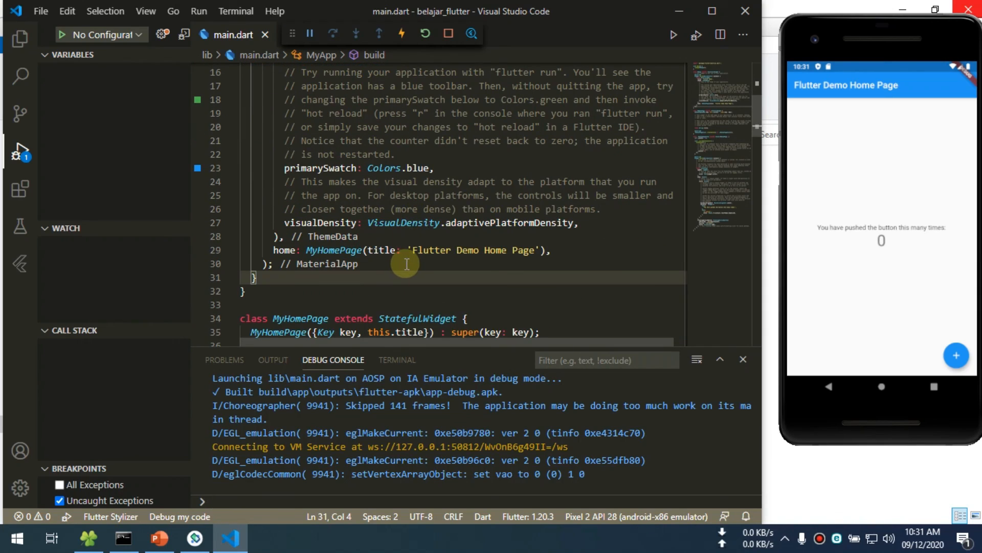
left_click_drag(412, 250, 533, 250)
type("Selamat Da")
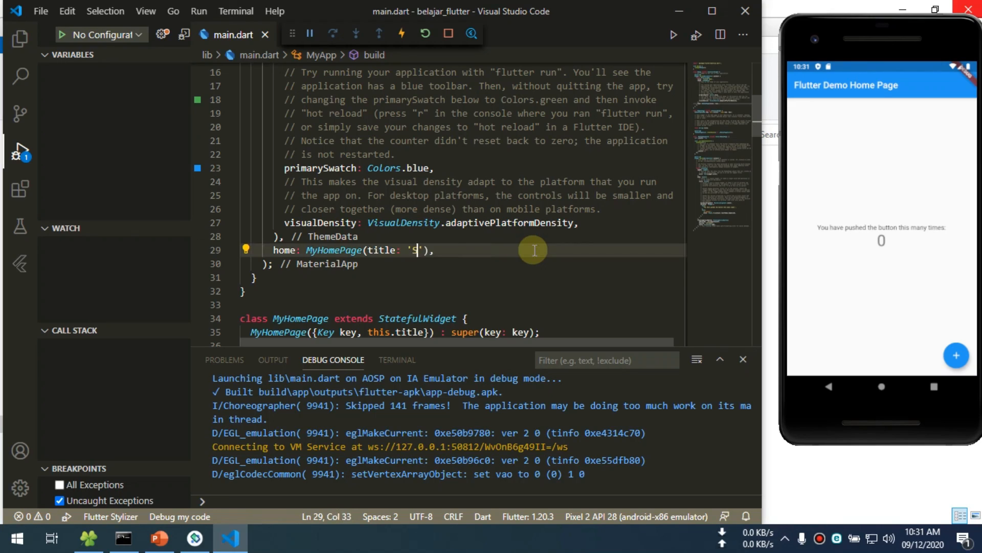
type("tang")
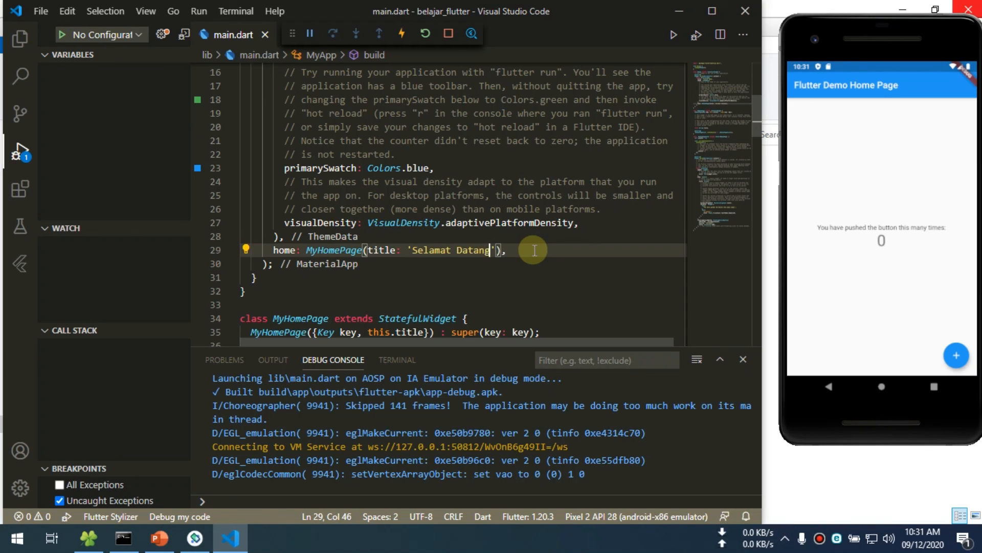
key("ctrl+s")
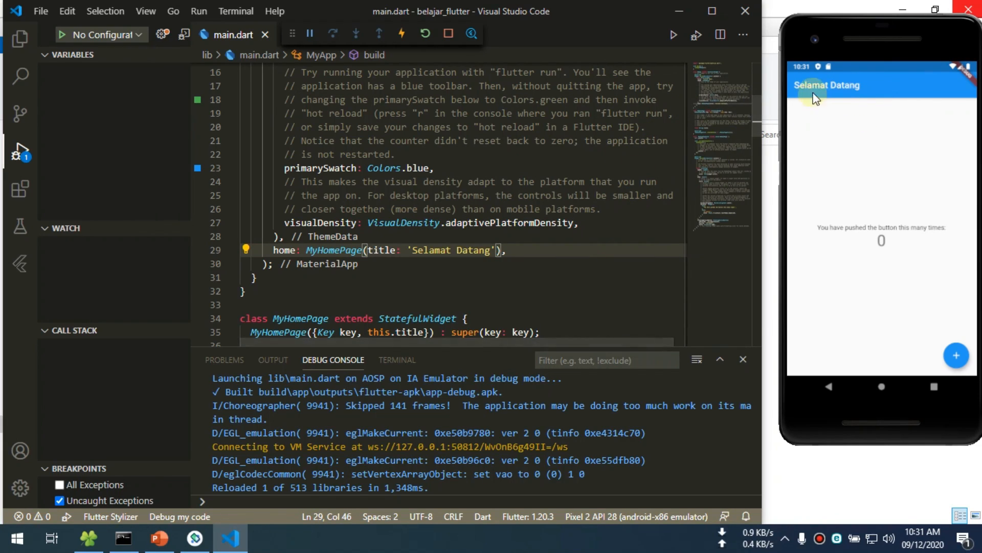
- Test the running app in the emulator by raising its counter to 4
left_click(957, 358)
left_click(957, 358)
left_click(957, 358)
left_click(957, 359)
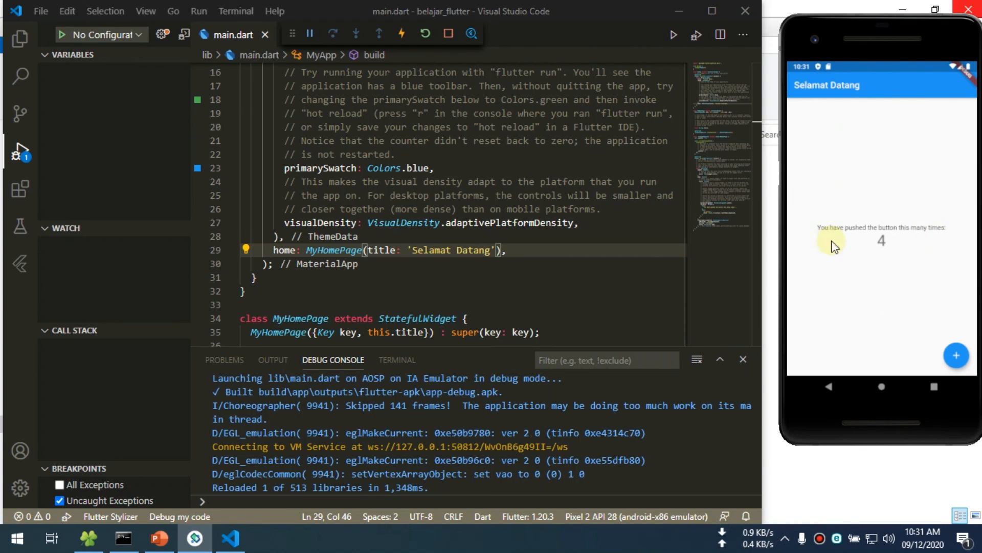
- Review the MyApp code in main.dart and stop the app's debugging session
scroll(593, 238, "up", 4)
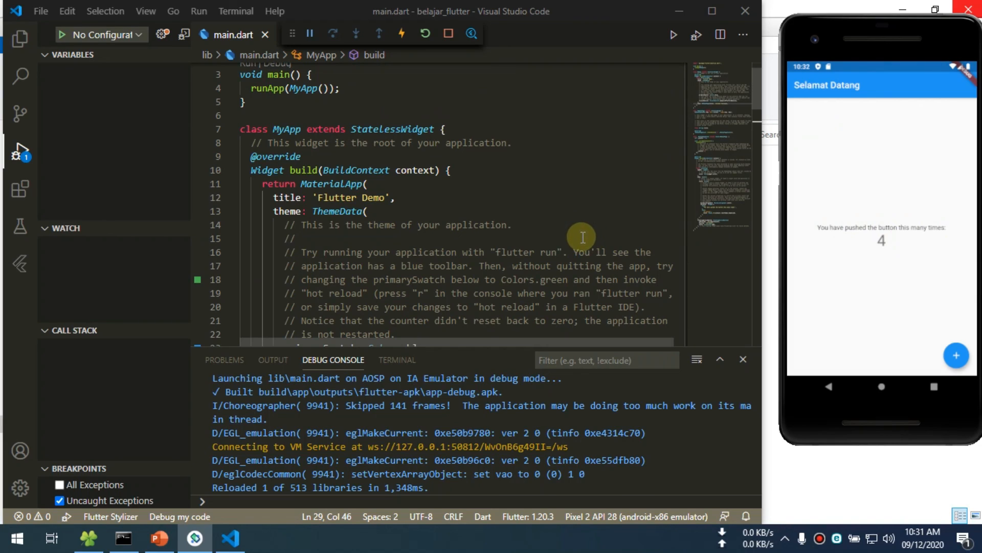
scroll(305, 238, "down", 2)
scroll(305, 238, "down", 9)
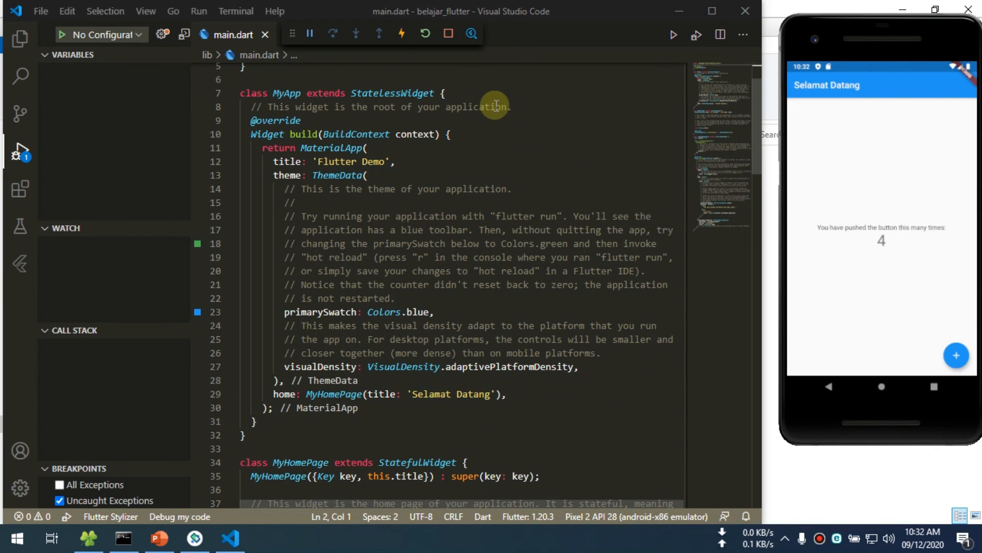
left_click(450, 34)
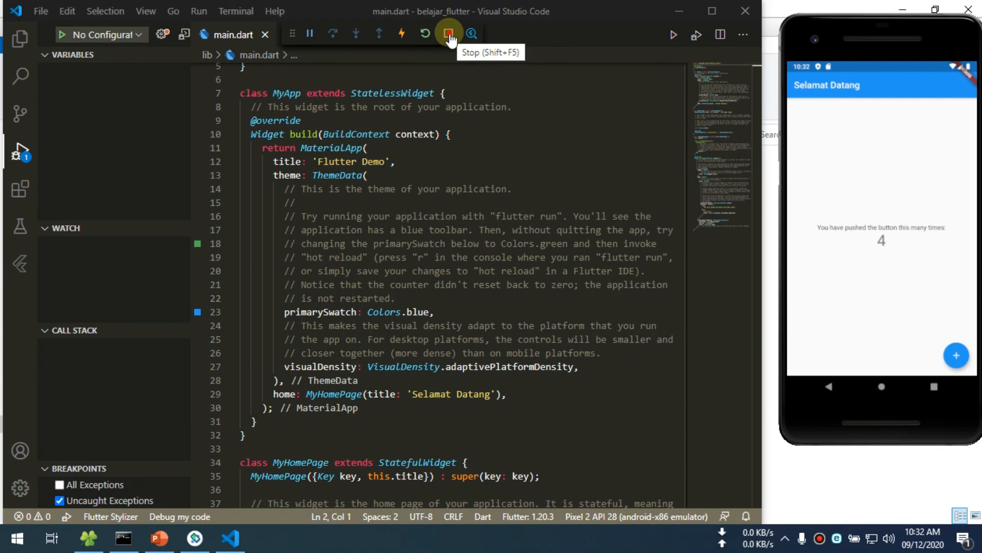